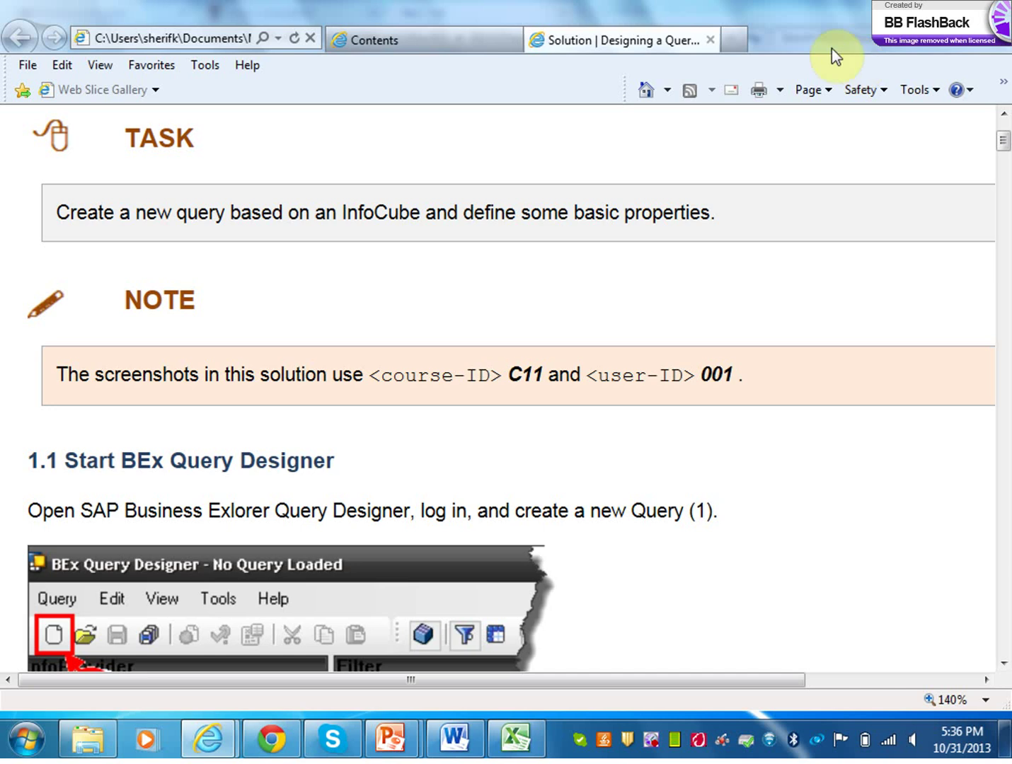
pyautogui.click(27, 734)
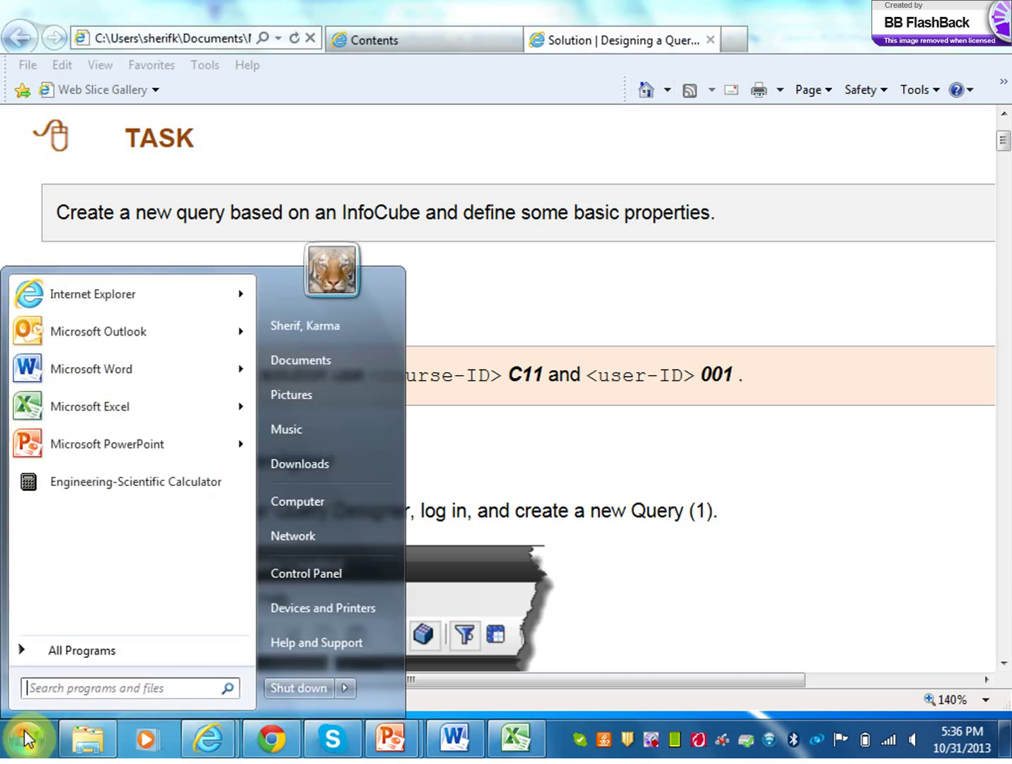
pyautogui.click(56, 650)
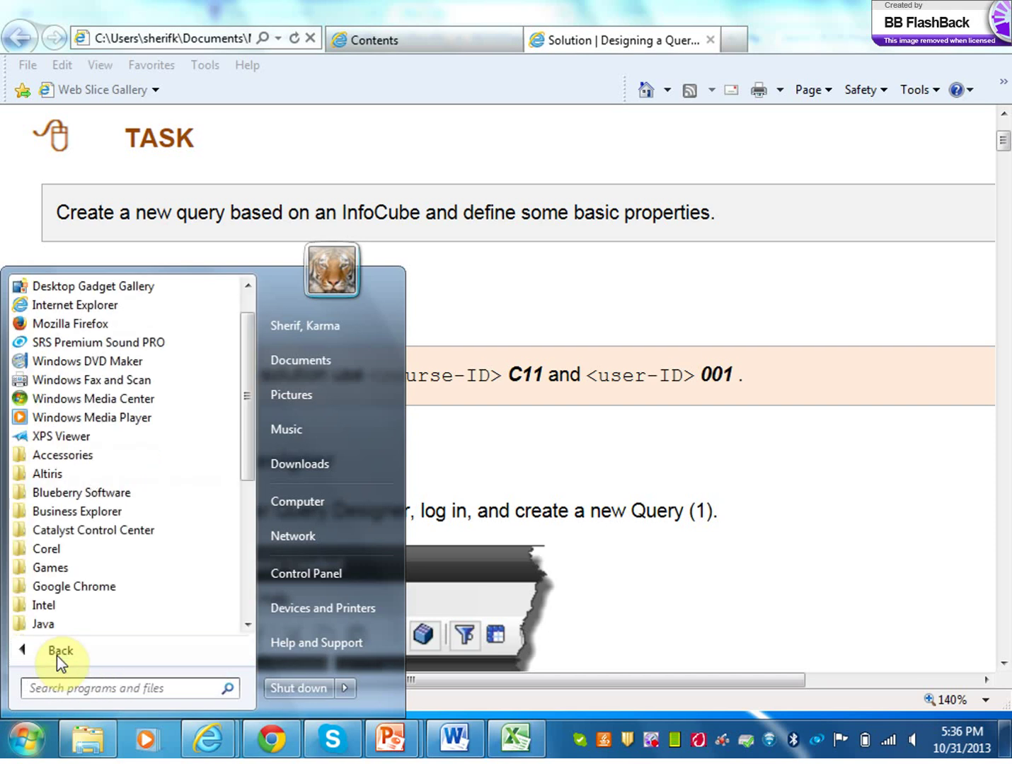
pyautogui.click(109, 509)
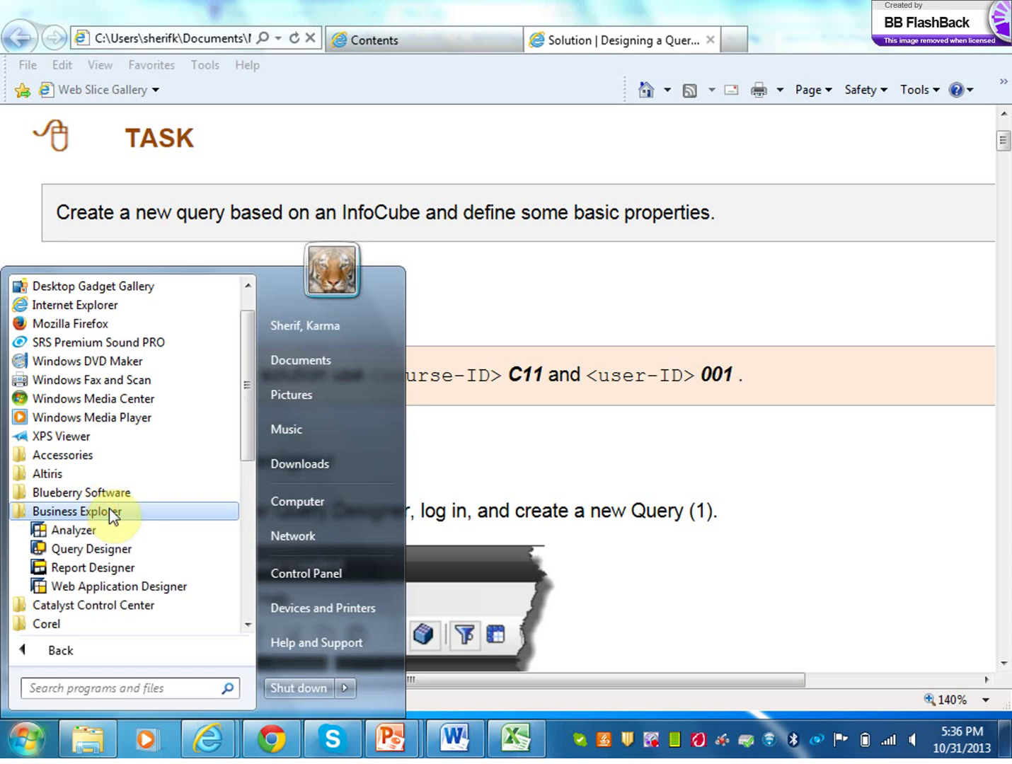
pyautogui.click(112, 550)
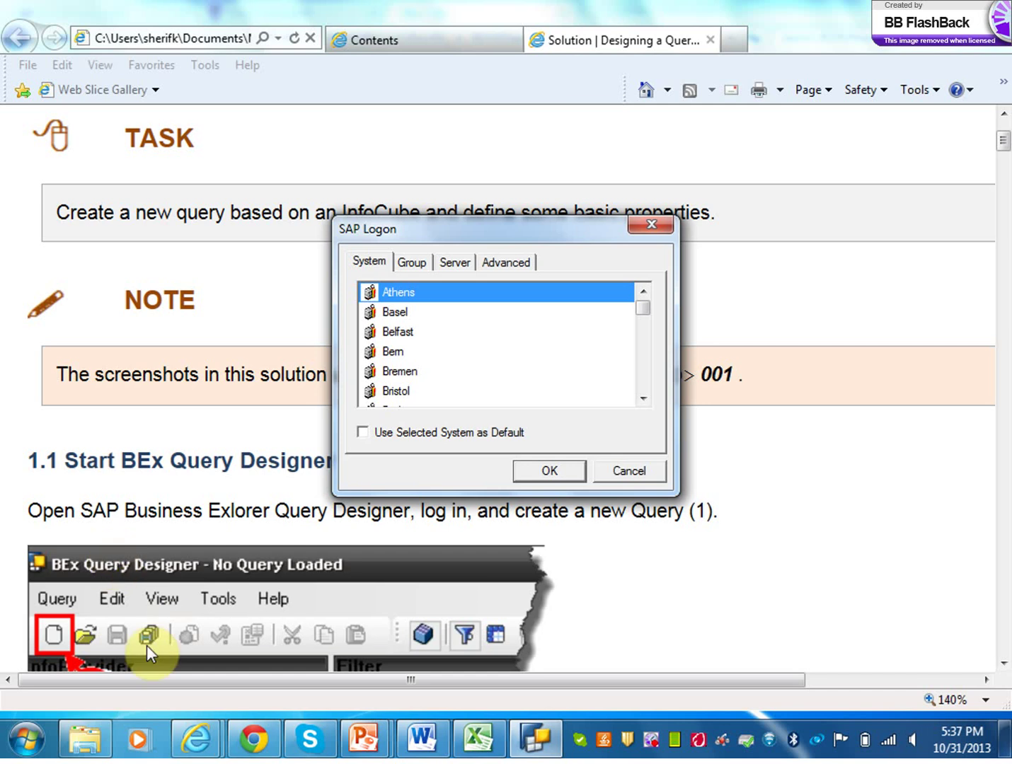
pyautogui.click(622, 480)
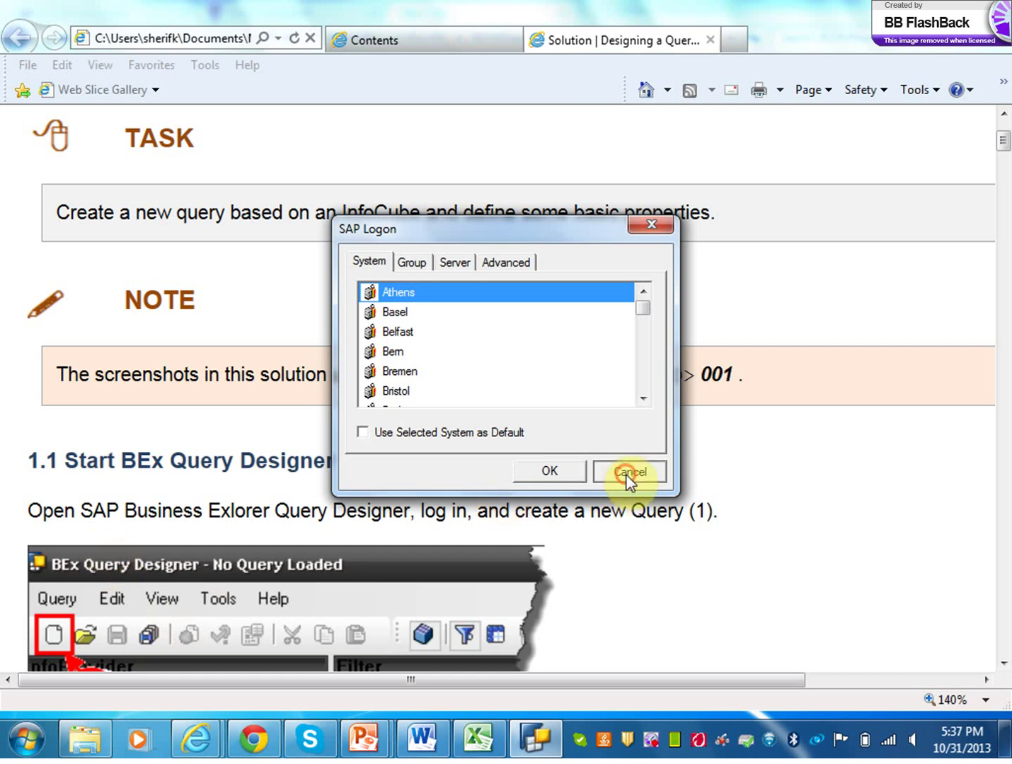
pyautogui.click(570, 434)
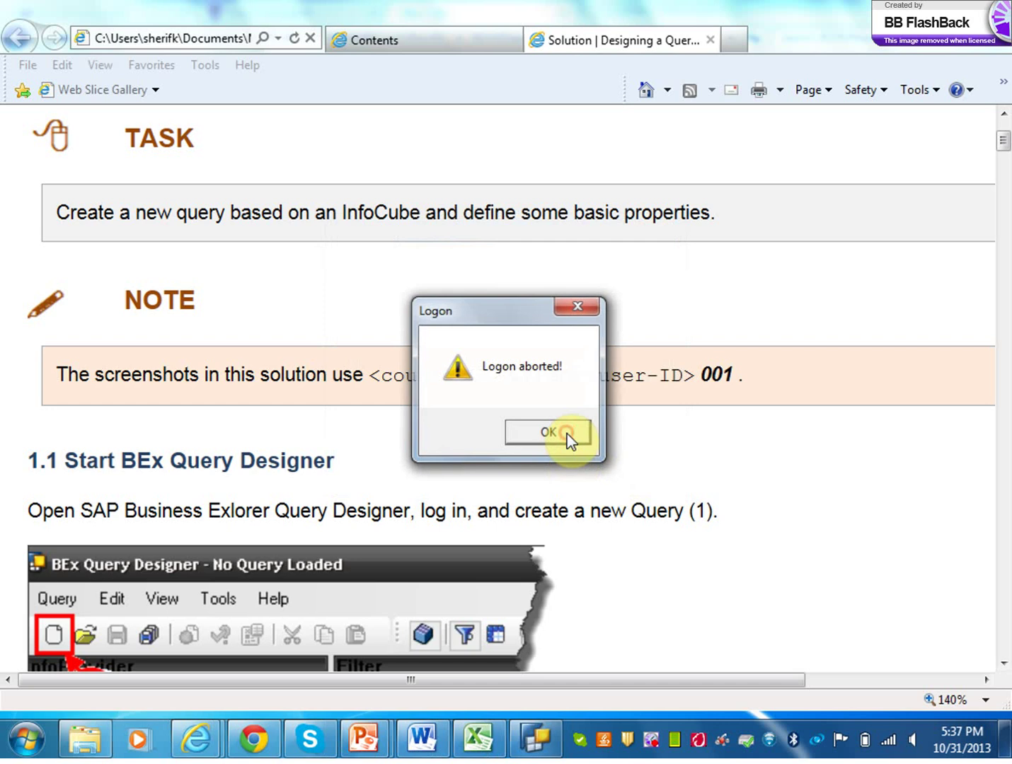
# Step: Open SAP Logon from the SAP Front End program group
pyautogui.click(28, 738)
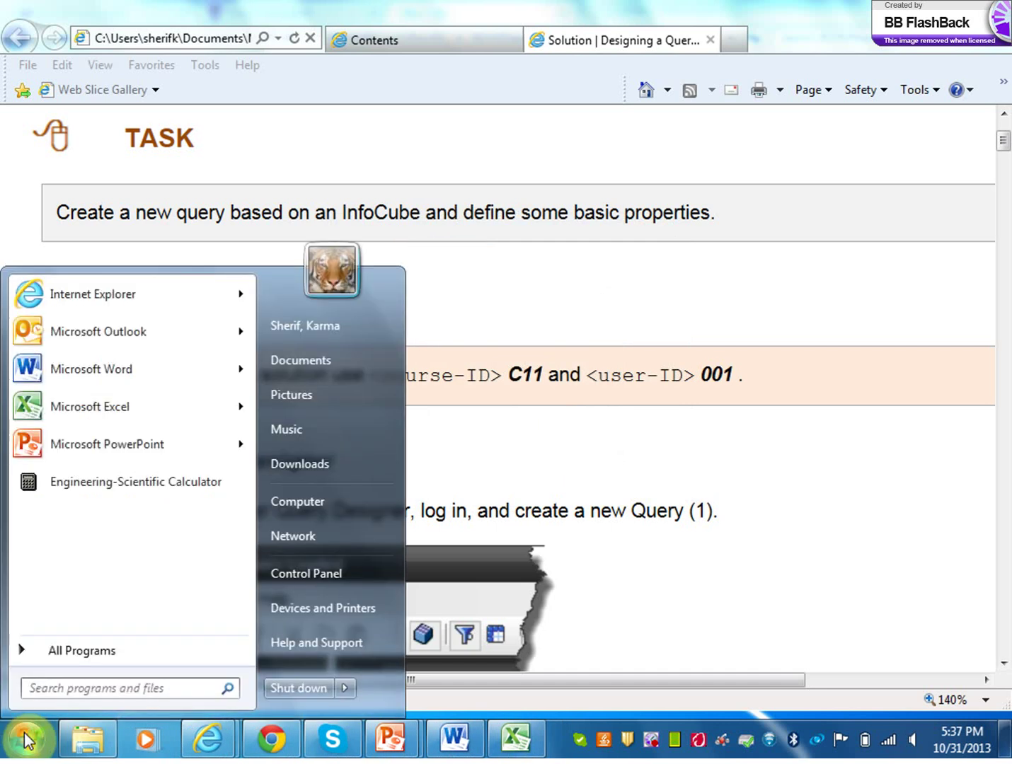
pyautogui.click(93, 661)
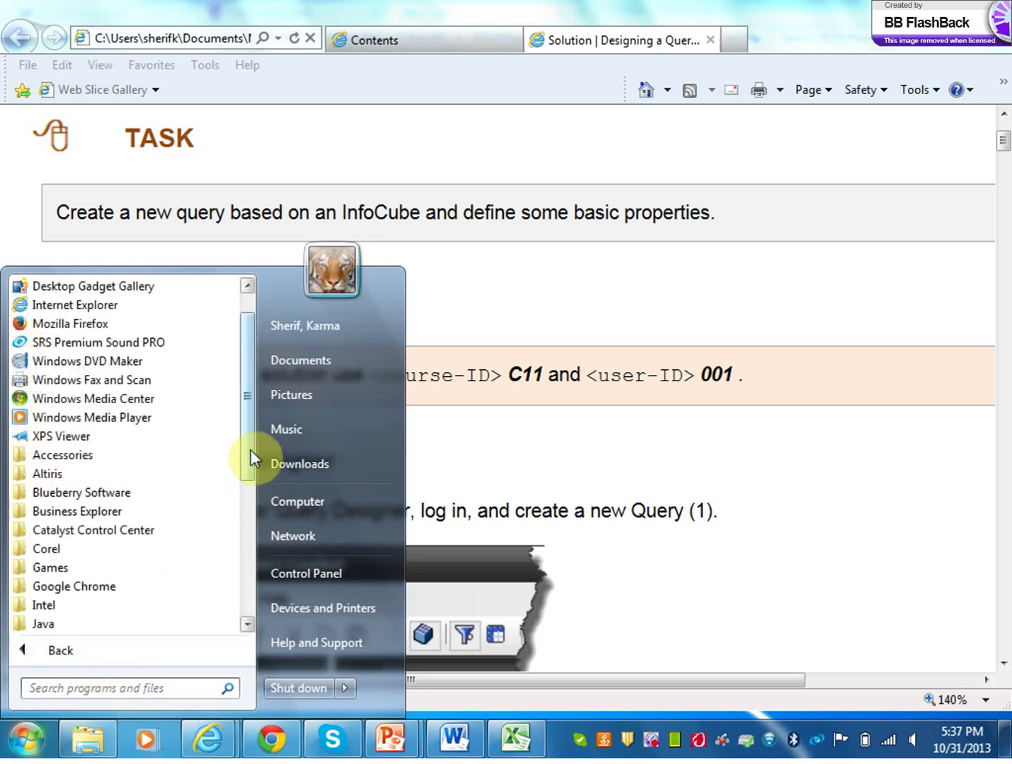
pyautogui.moveTo(251, 449); pyautogui.dragTo(244, 562)
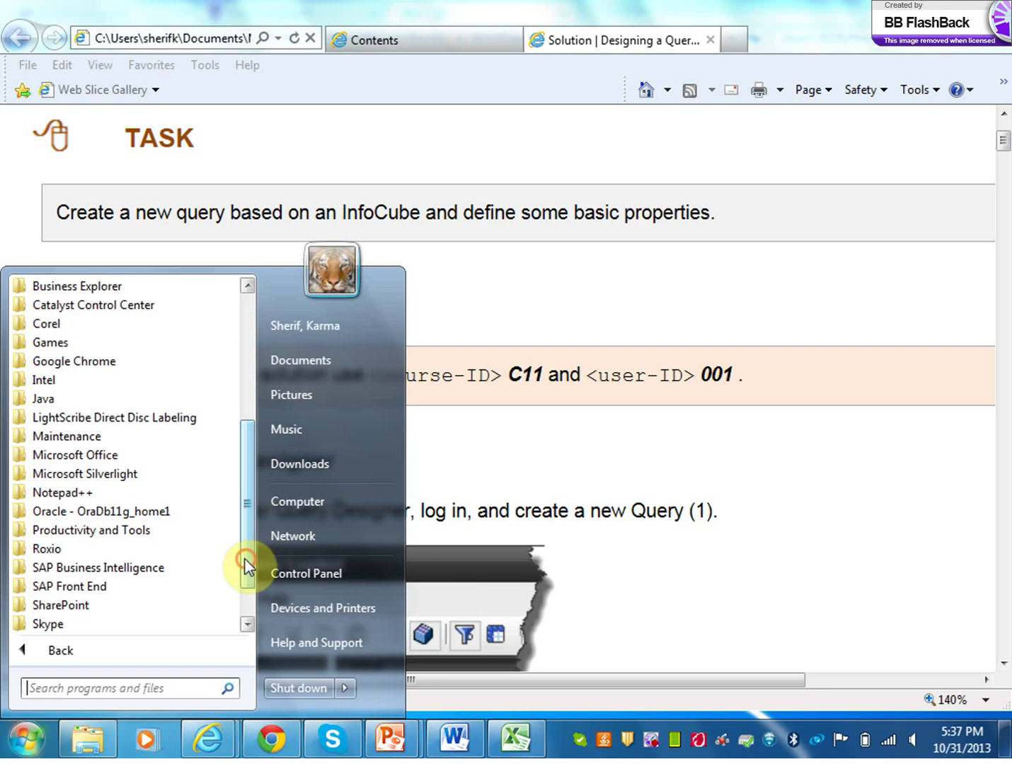
pyautogui.click(71, 587)
pyautogui.click(80, 625)
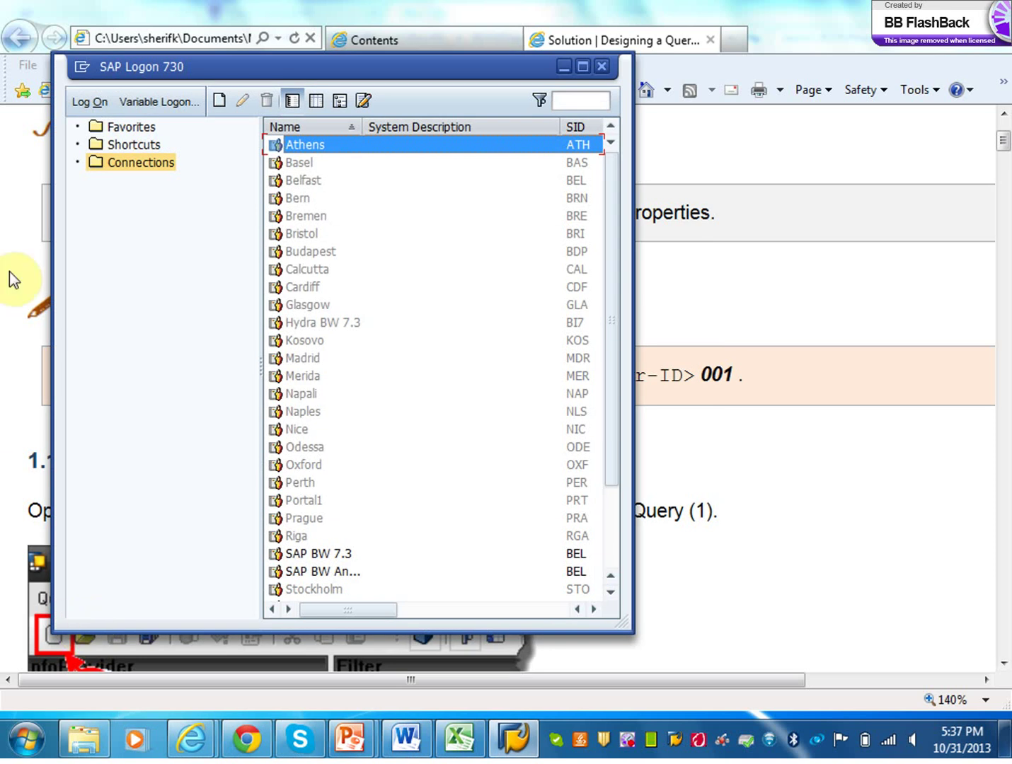
# Step: Start a new user-specified system entry under Connections and give it the description "Data Warehouse"
pyautogui.rightClick(126, 170)
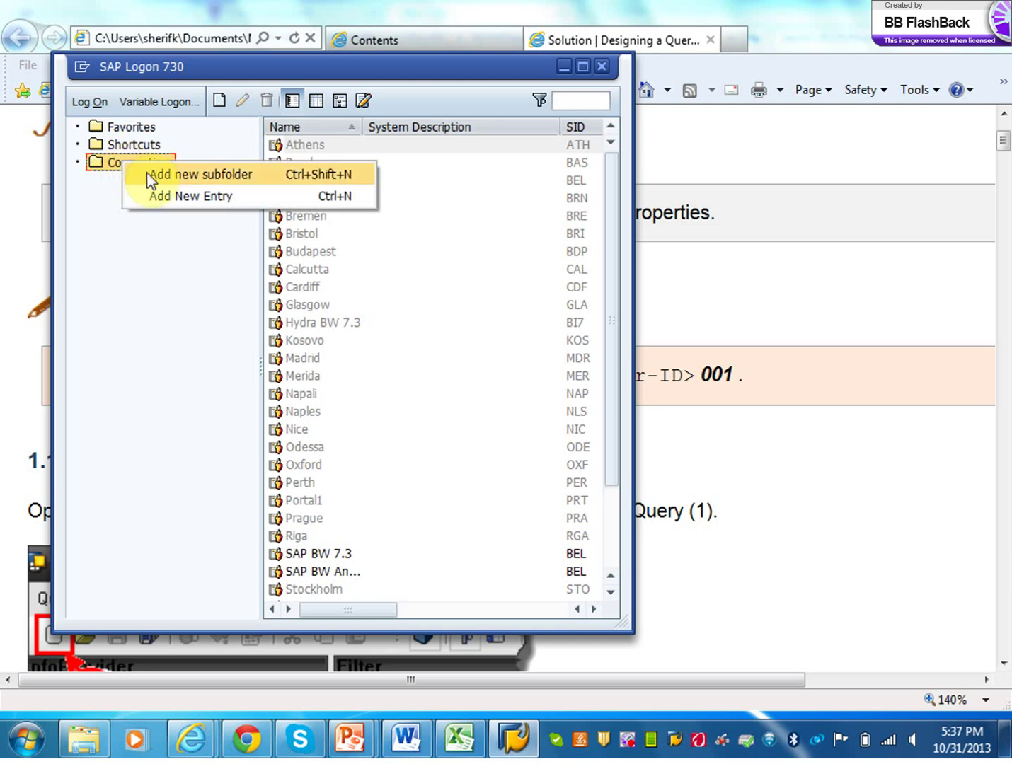
pyautogui.click(158, 198)
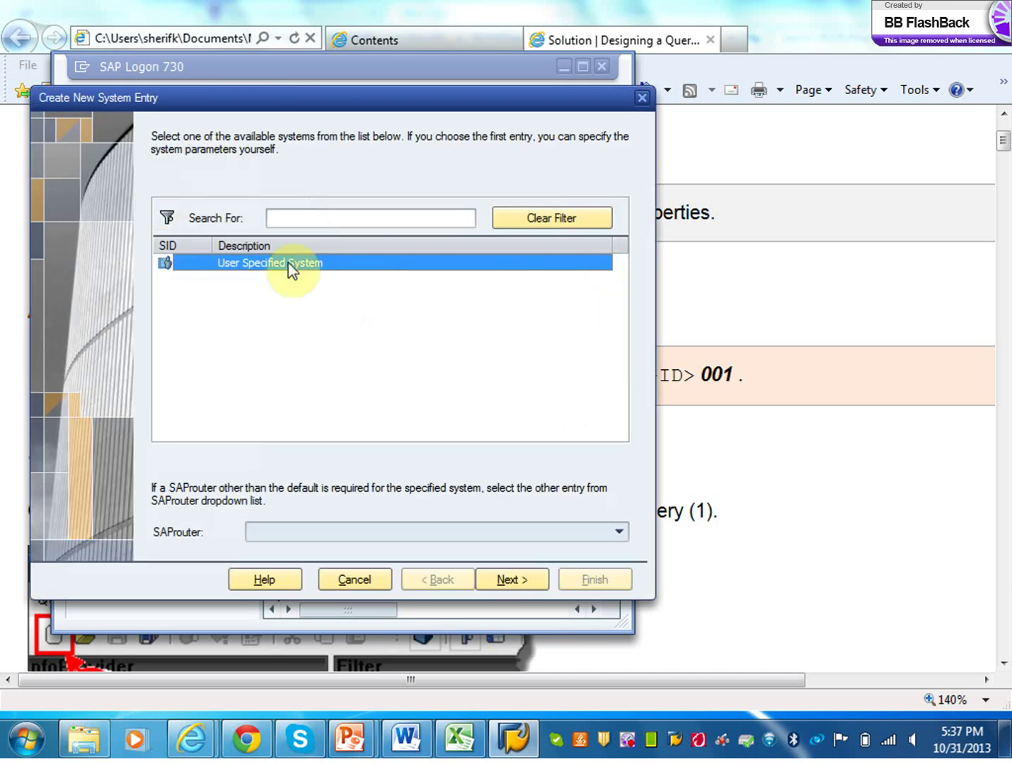
pyautogui.click(524, 585)
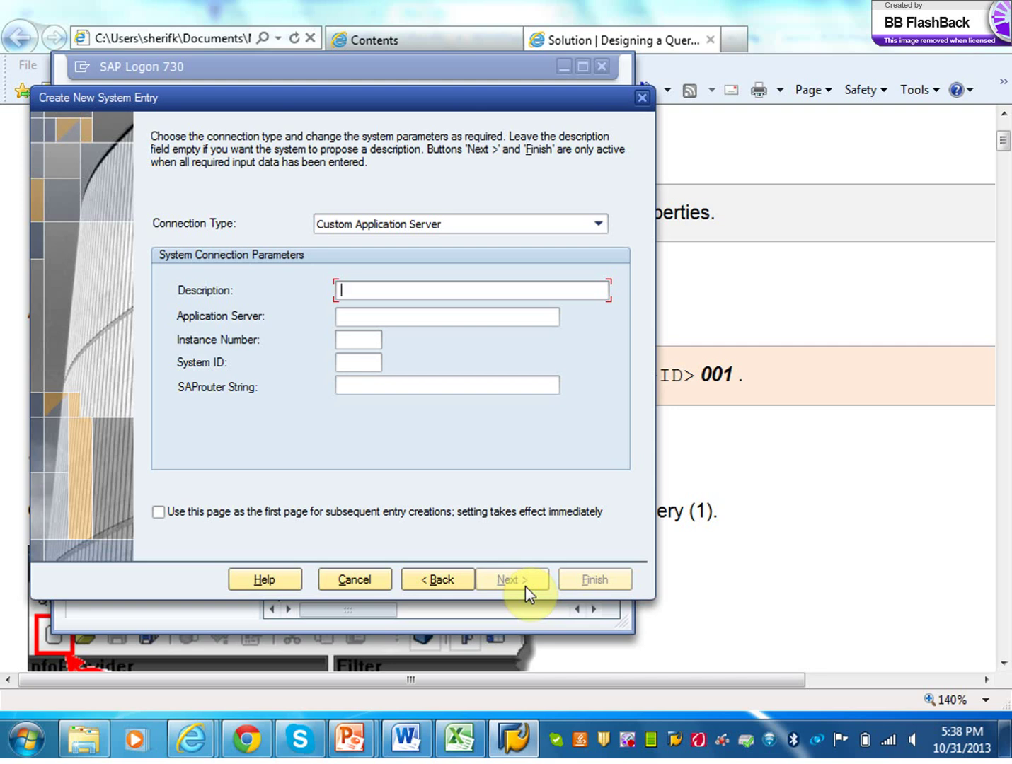
pyautogui.write('Data Wat')
pyautogui.press('capslock')
pyautogui.press('BackSpace')
pyautogui.write('reh')
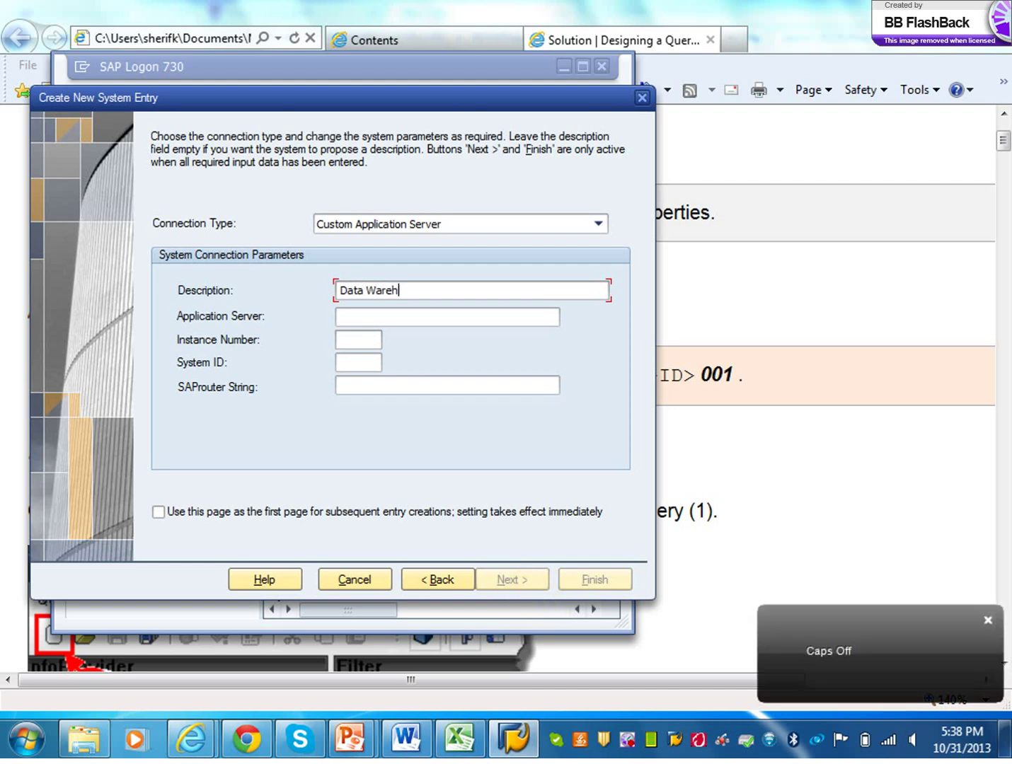
pyautogui.write('ouse')
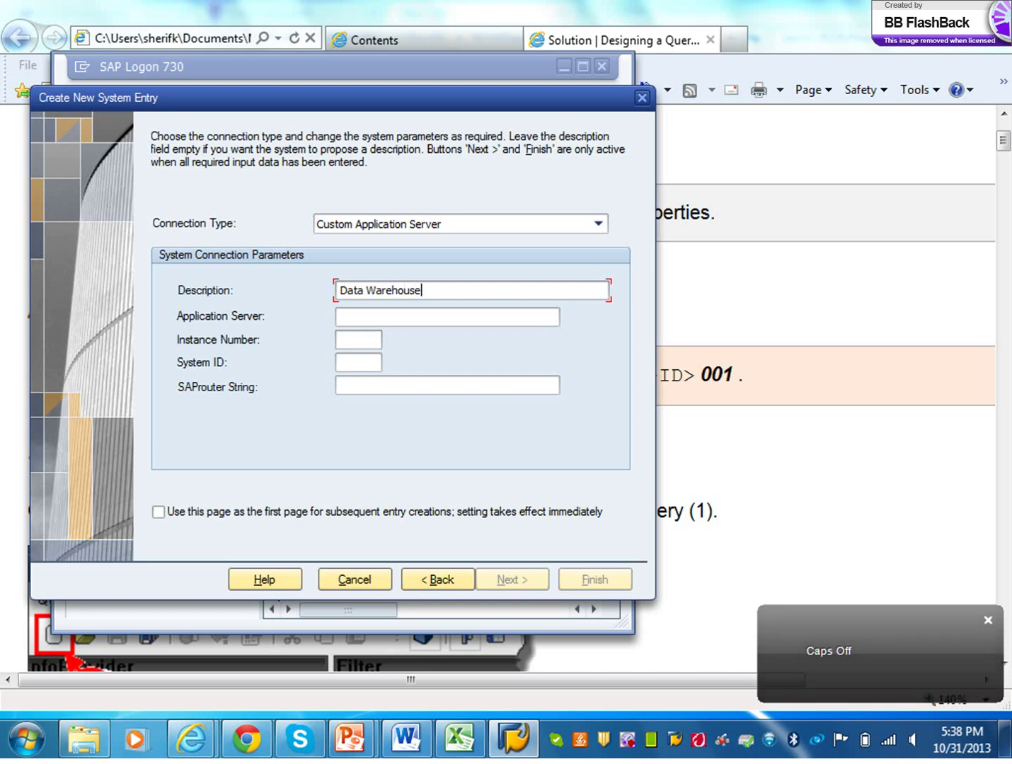
# Step: Set the new system entry's application server to BELFAST.COB.CSUCHICO.EDU
pyautogui.click(375, 315)
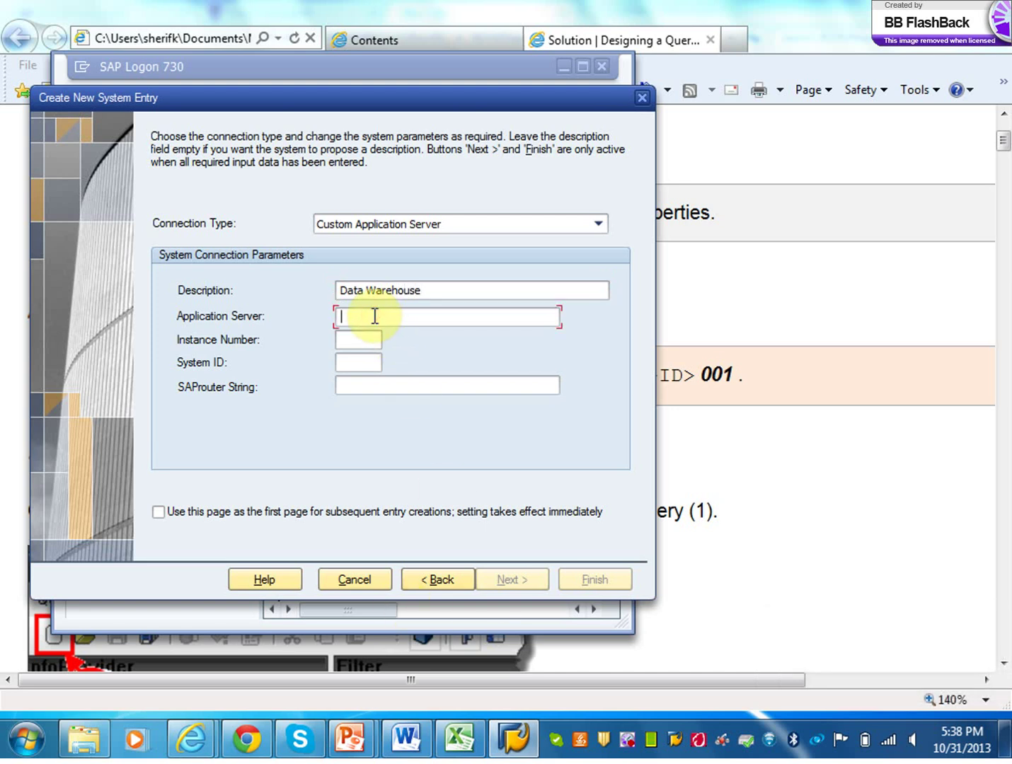
pyautogui.press('capslock')
pyautogui.write('BEL')
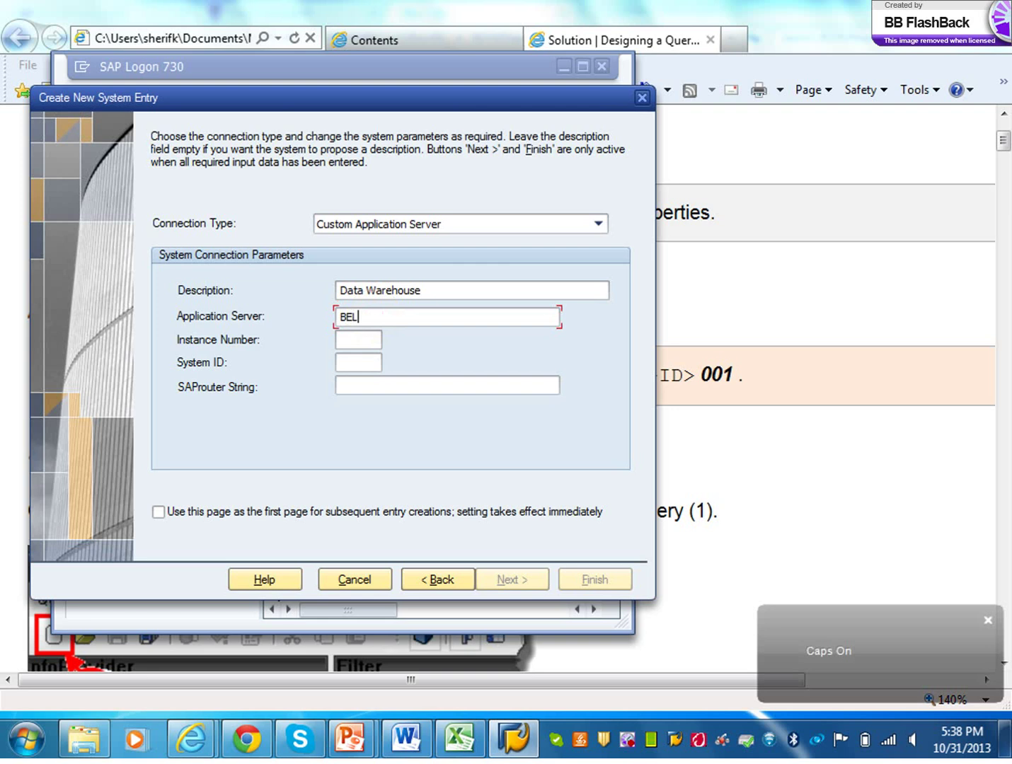
pyautogui.write('FAST')
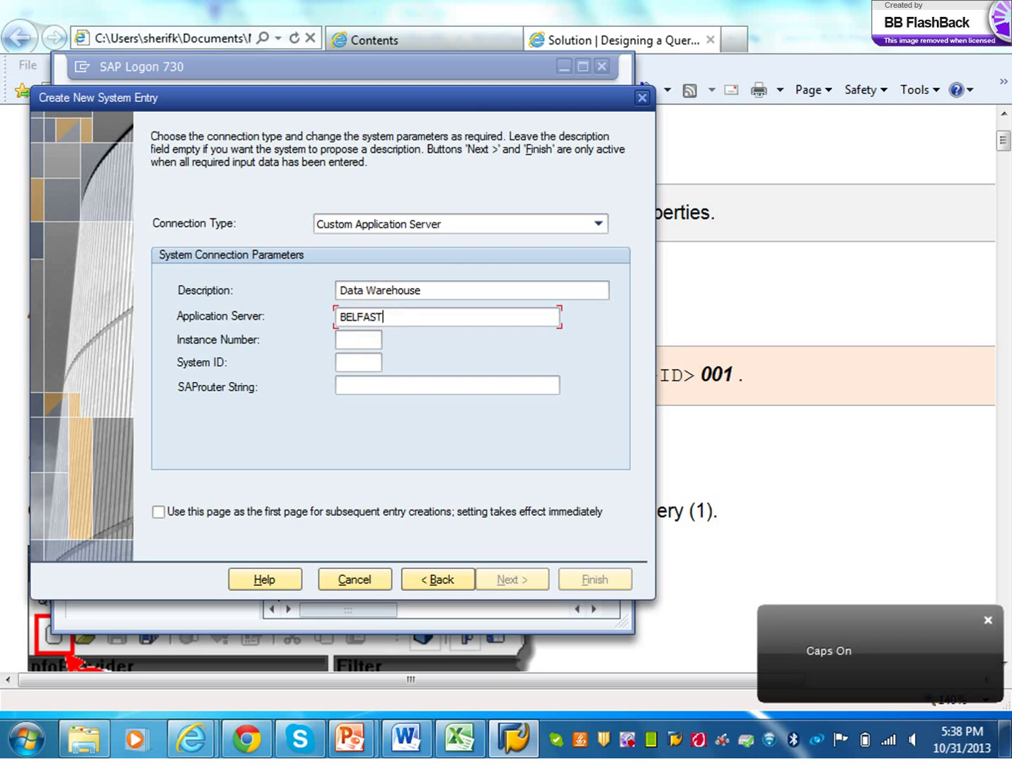
pyautogui.write('.COB')
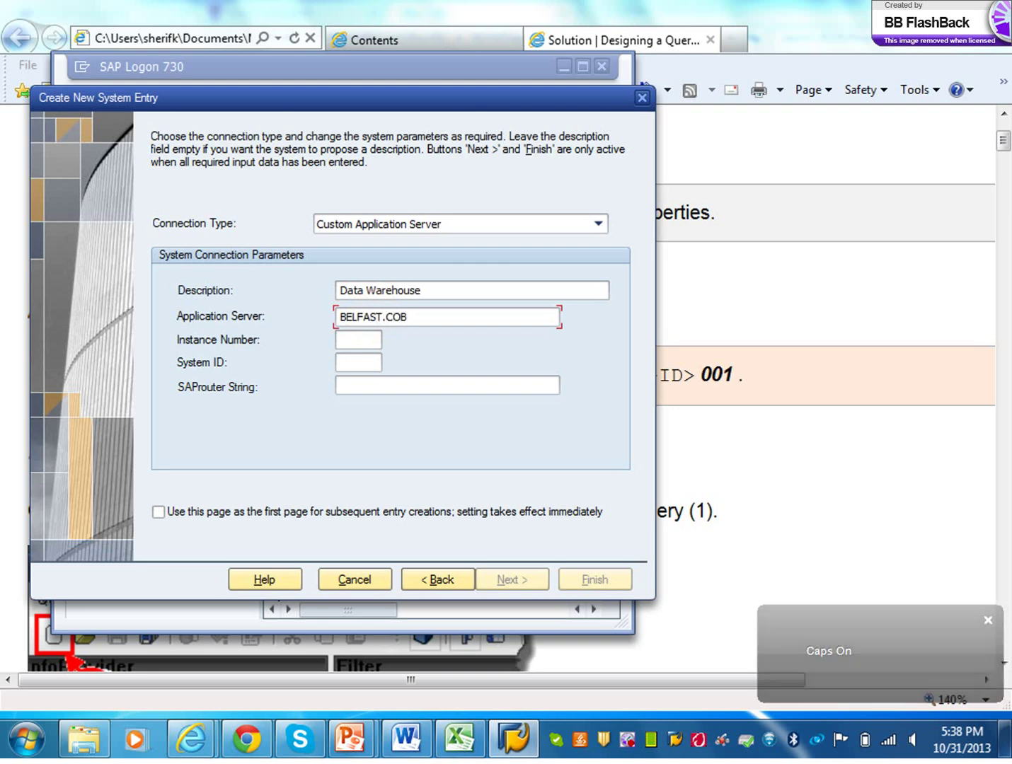
pyautogui.write('.CSUCHICO.EDU')
# Step: Enter instance number 90 and system ID BEL, and leave SAP Logon without creating the entry
pyautogui.click(344, 341)
pyautogui.write('90')
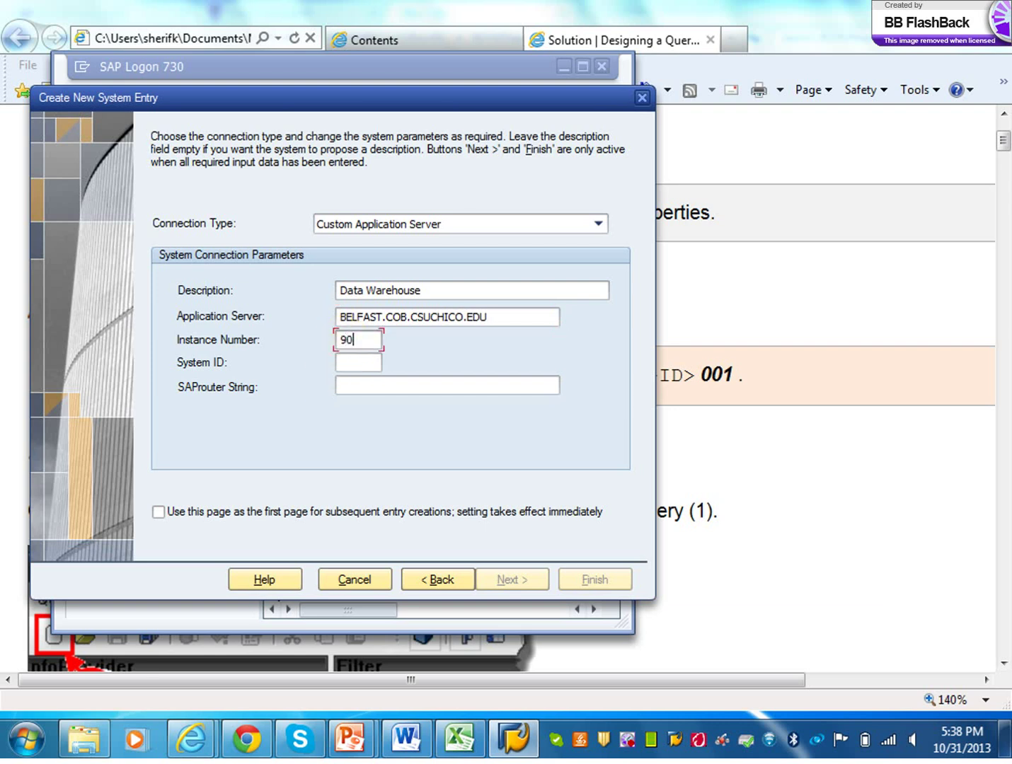
pyautogui.click(354, 363)
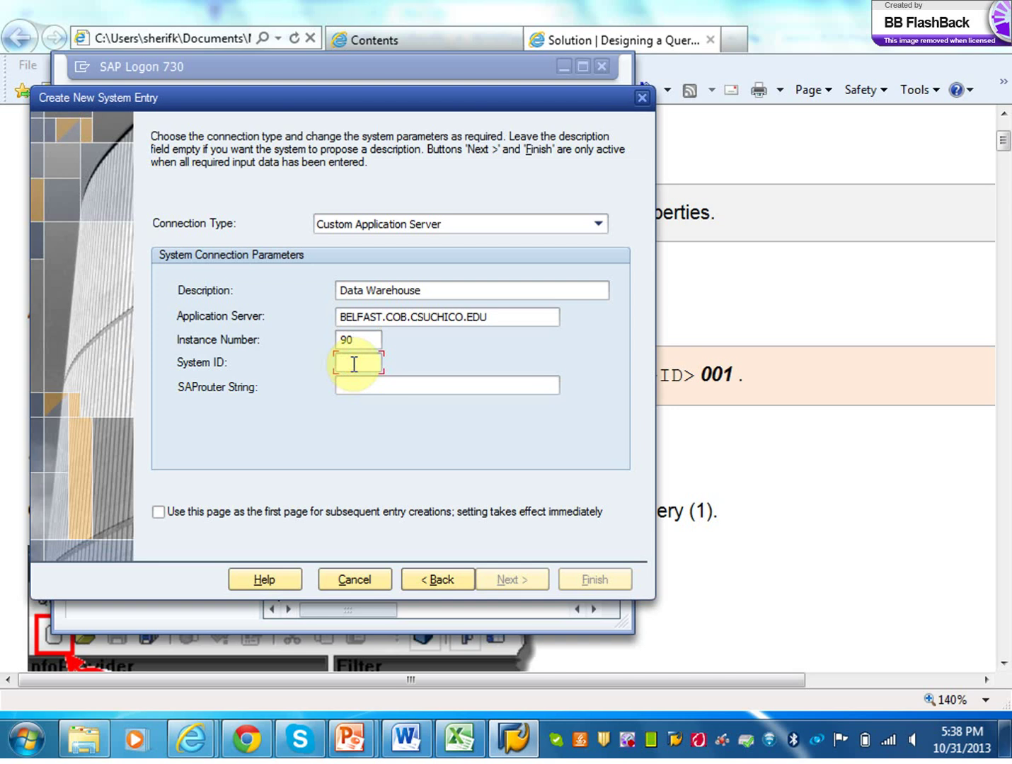
pyautogui.write('BEL')
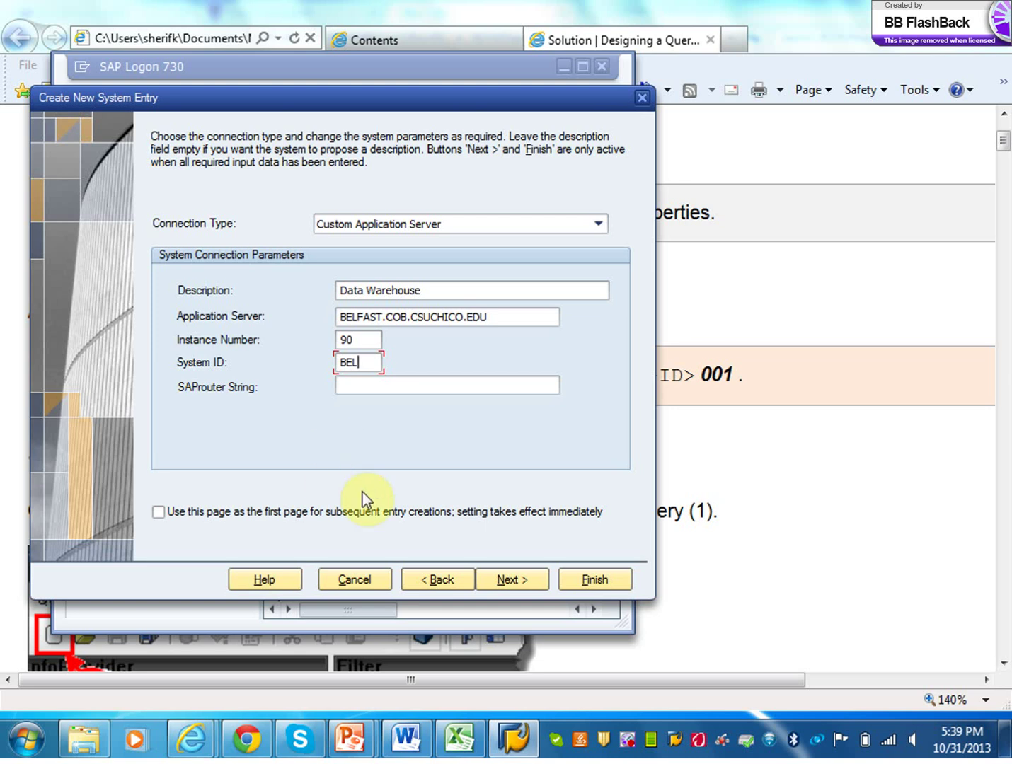
pyautogui.click(359, 577)
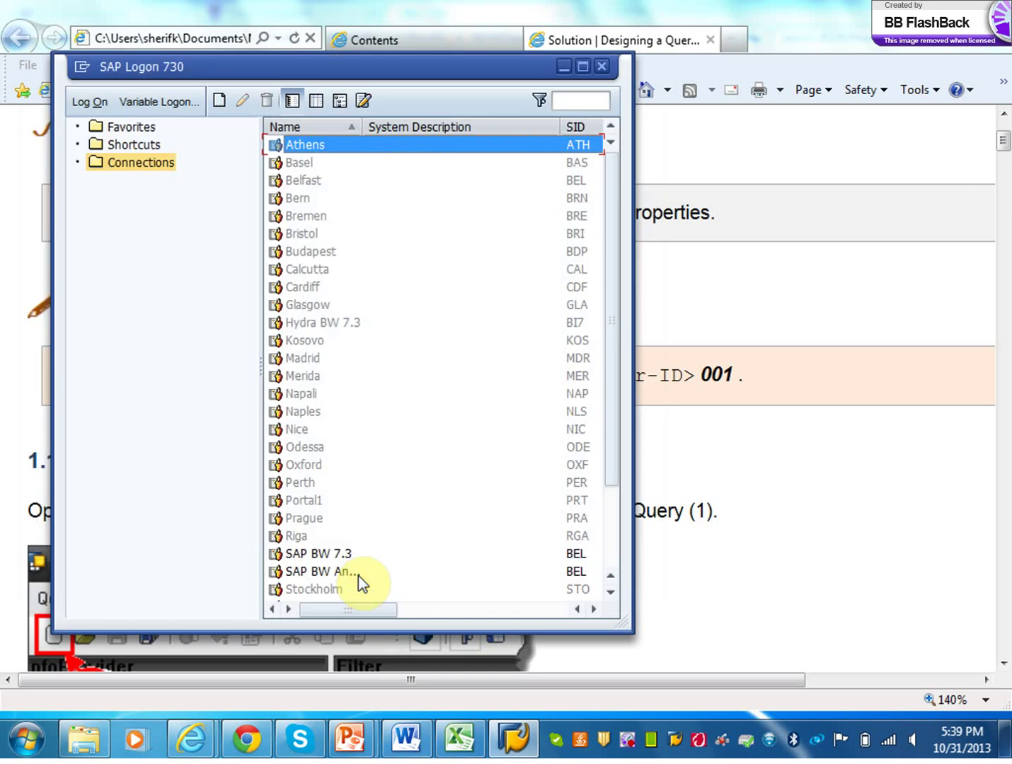
pyautogui.click(601, 66)
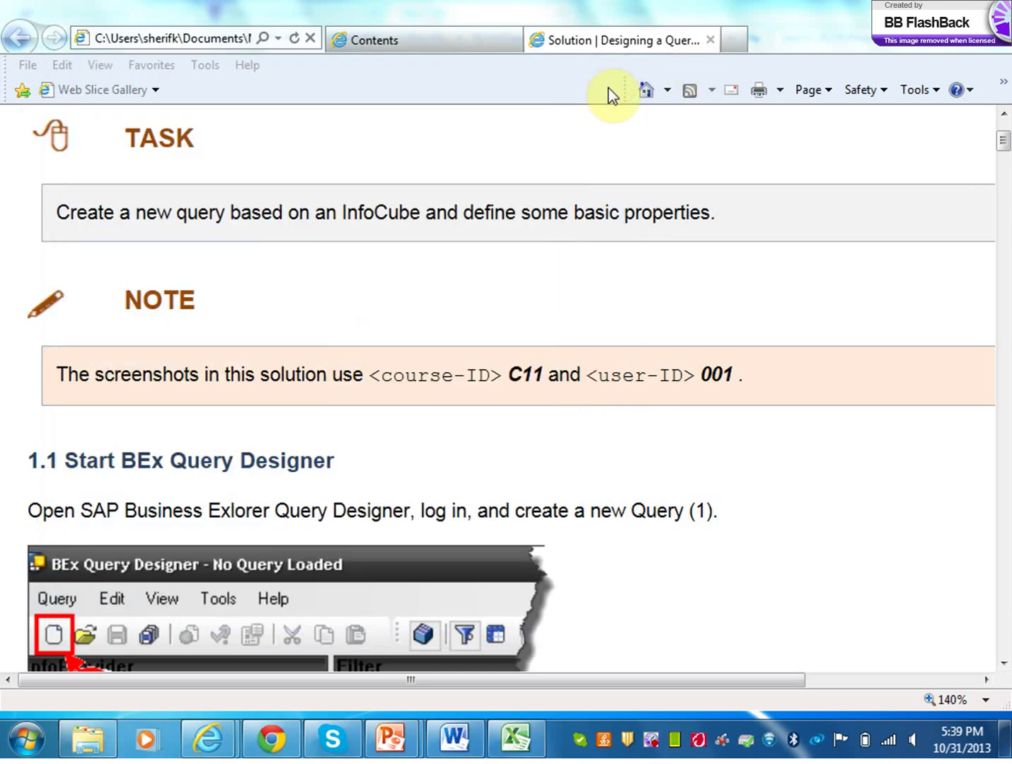
# Step: Open the Query Designer from the Business Explorer program group
pyautogui.click(28, 733)
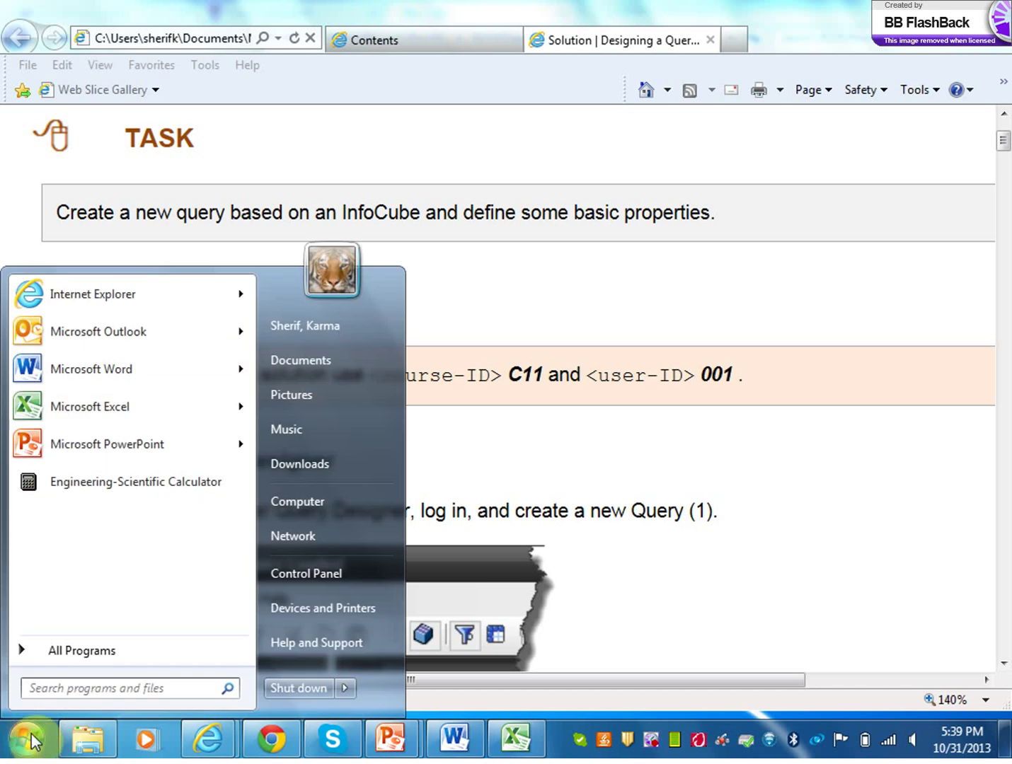
pyautogui.click(74, 657)
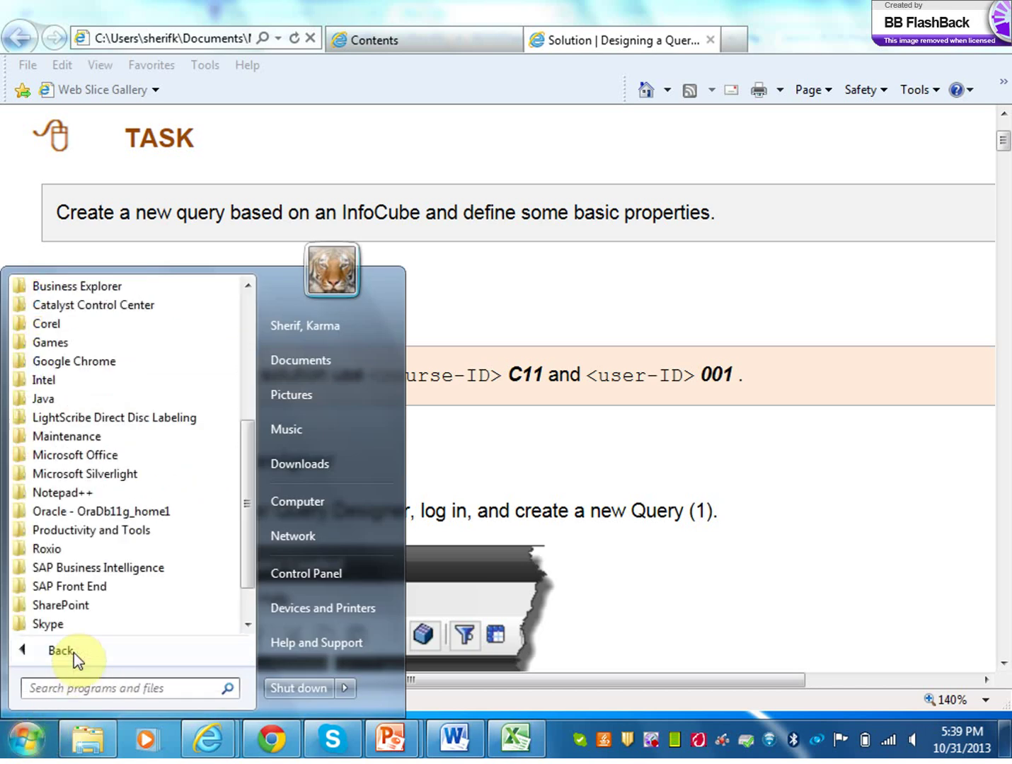
pyautogui.moveTo(249, 529); pyautogui.dragTo(254, 467)
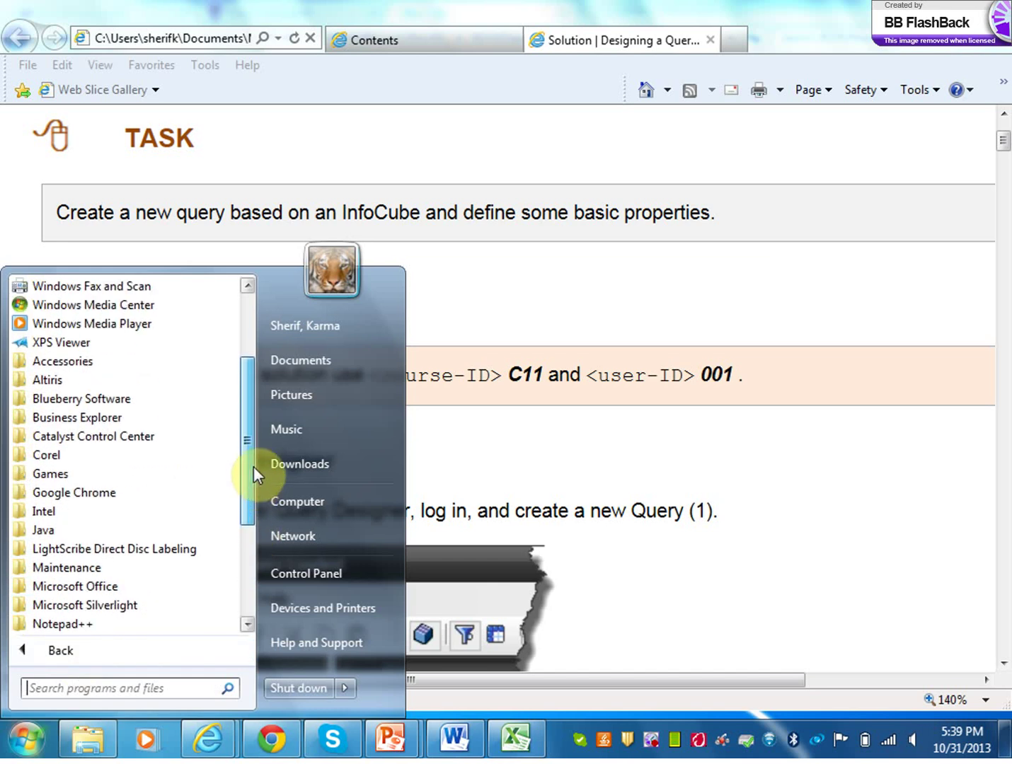
pyautogui.click(135, 417)
pyautogui.click(118, 461)
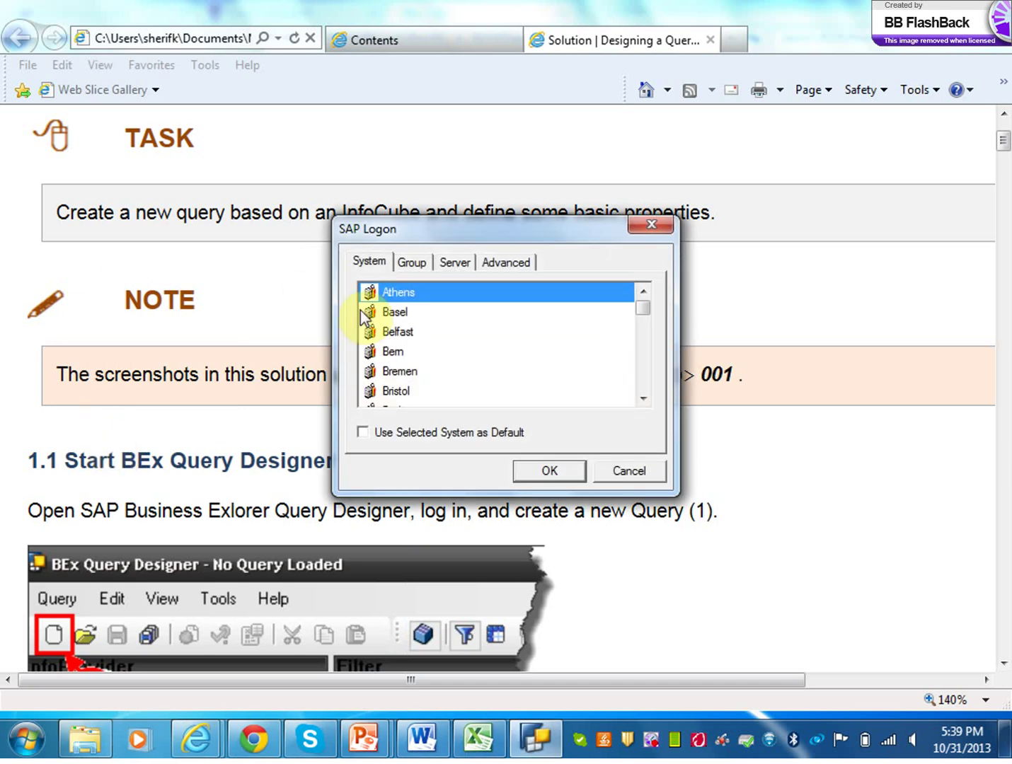
# Step: Look through the list of systems available for logon, including the SAP BW entries
pyautogui.click(641, 398)
pyautogui.click(642, 398)
pyautogui.click(642, 399)
pyautogui.click(642, 398)
pyautogui.click(642, 398)
pyautogui.click(642, 398)
pyautogui.click(642, 397)
pyautogui.click(642, 398)
pyautogui.click(642, 397)
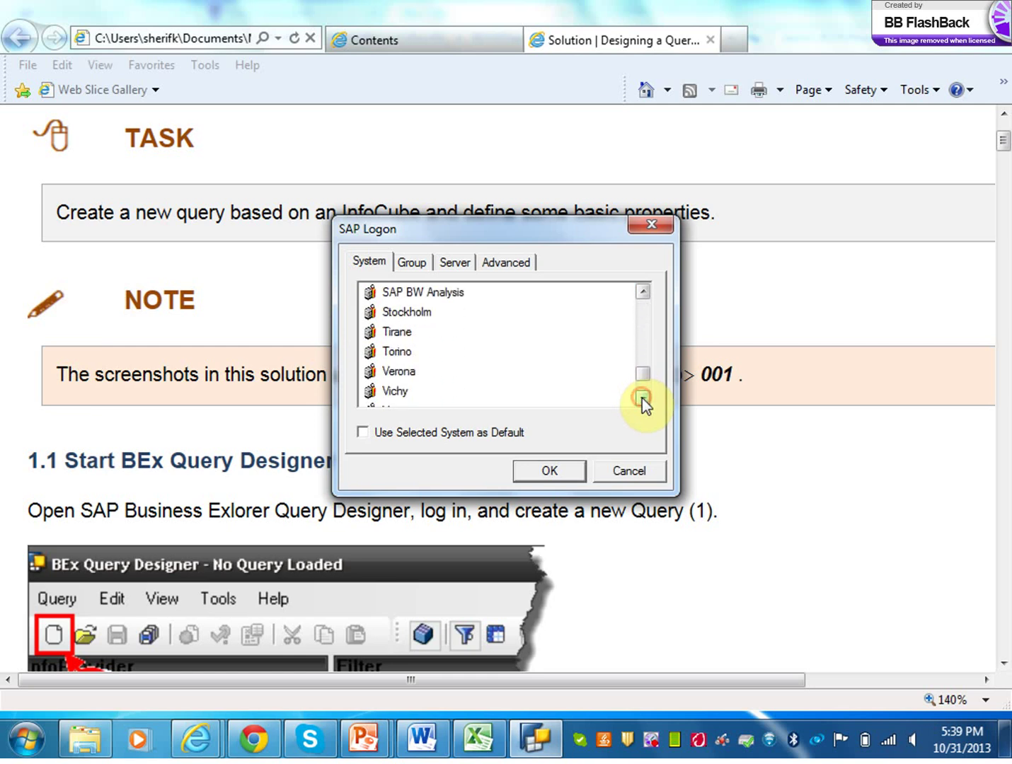
pyautogui.moveTo(641, 380); pyautogui.dragTo(642, 373)
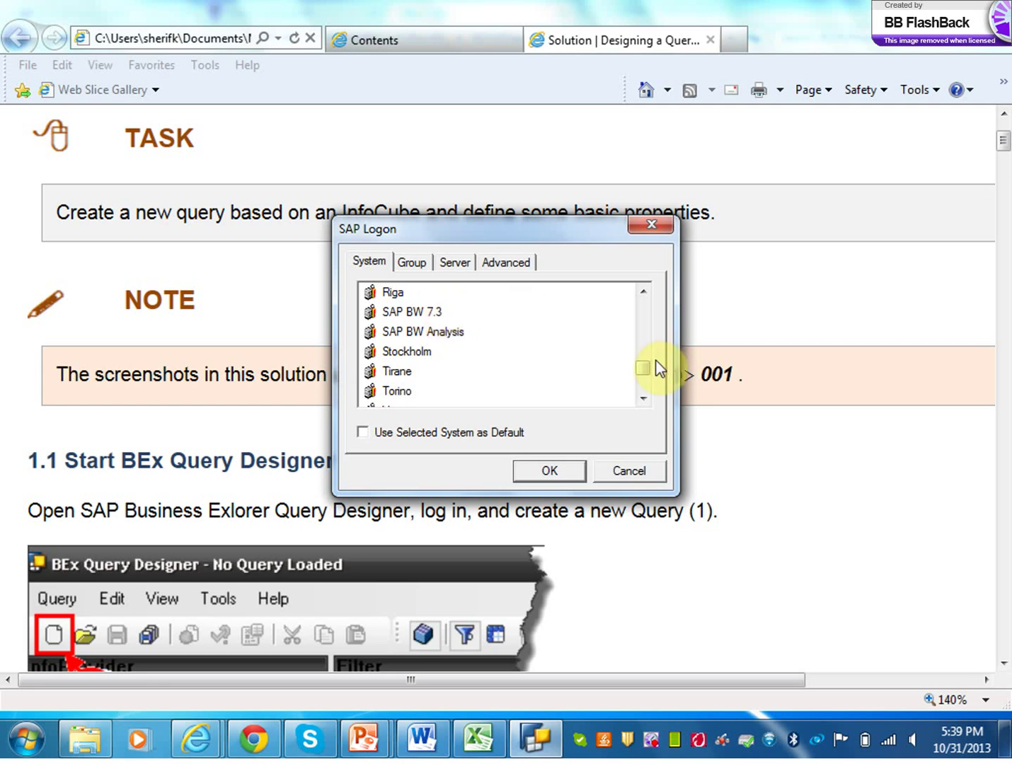
pyautogui.moveTo(645, 367); pyautogui.dragTo(644, 290)
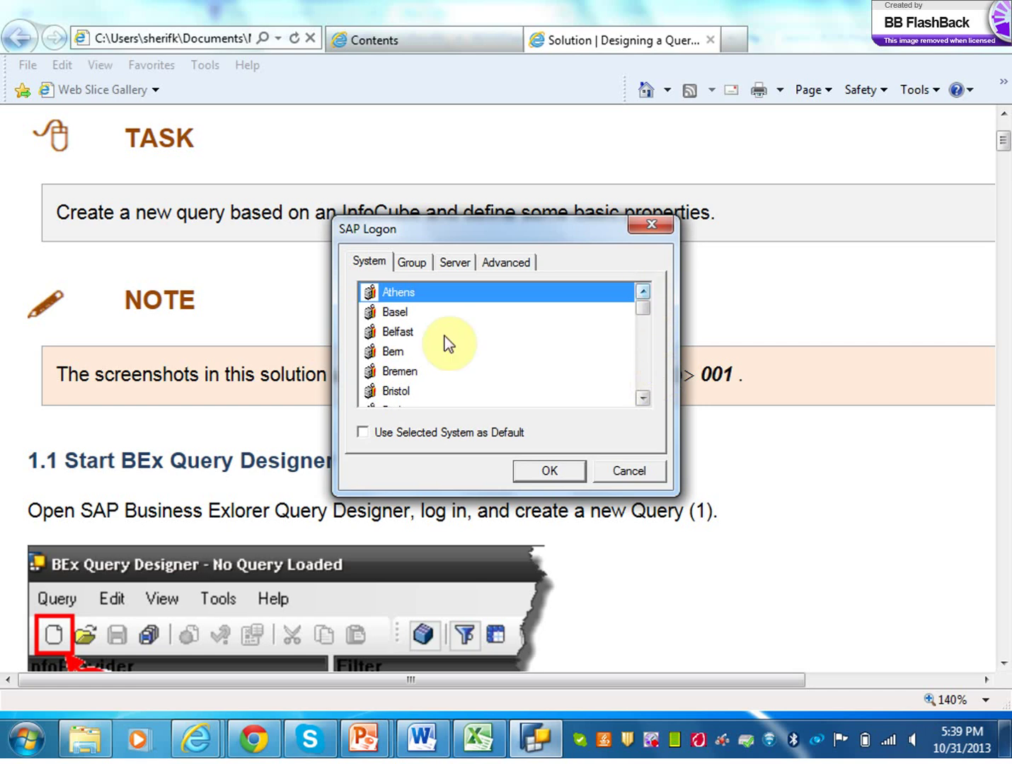
# Step: Choose the Belfast system, enter the account password and log on to the Query Designer
pyautogui.click(406, 333)
pyautogui.doubleClick(405, 332)
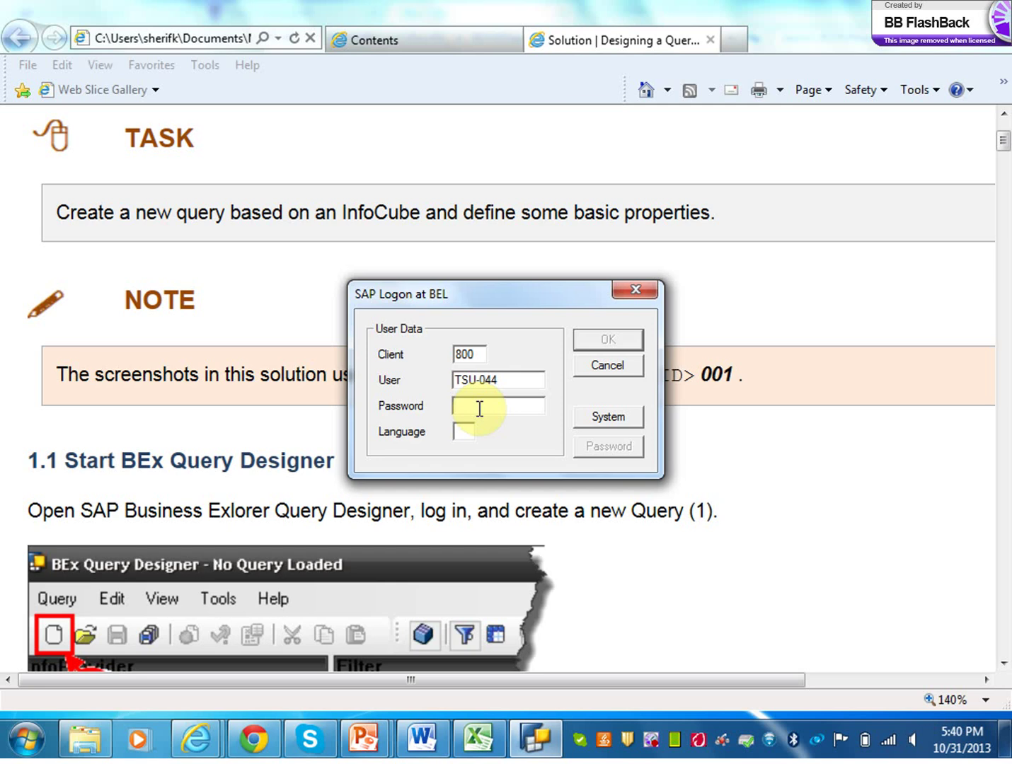
pyautogui.write('********')
pyautogui.press('capslock')
pyautogui.click(626, 340)
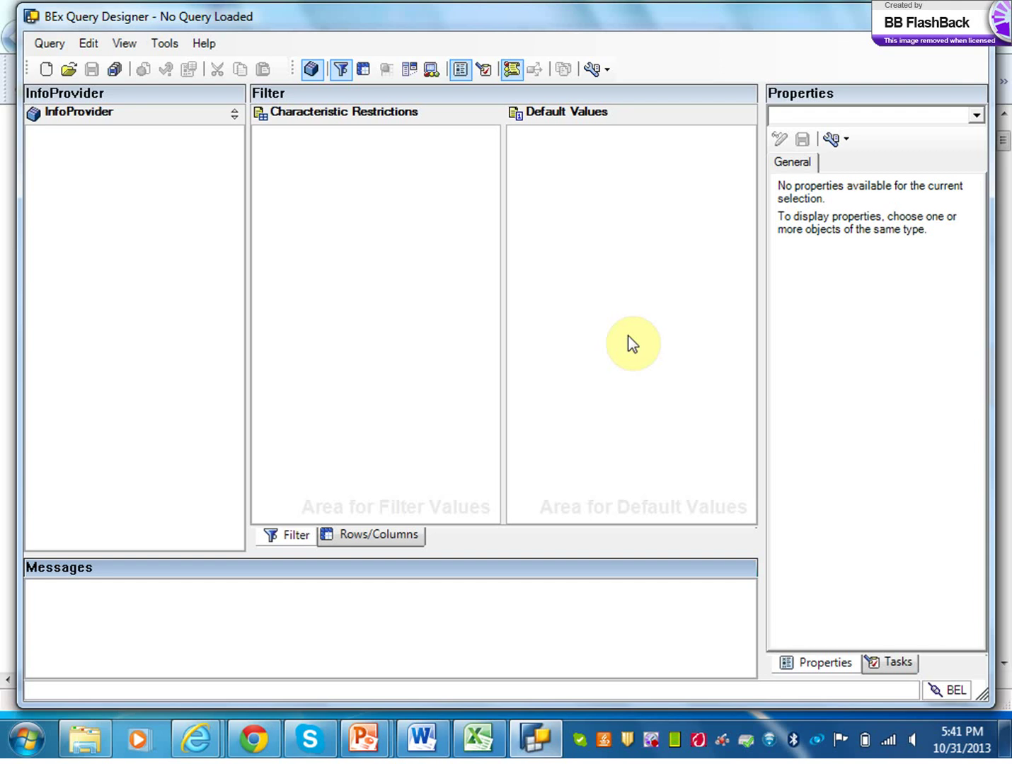
# Step: Start a new query and set the InfoProvider selection to Find, with searching in technical names enabled
pyautogui.click(44, 67)
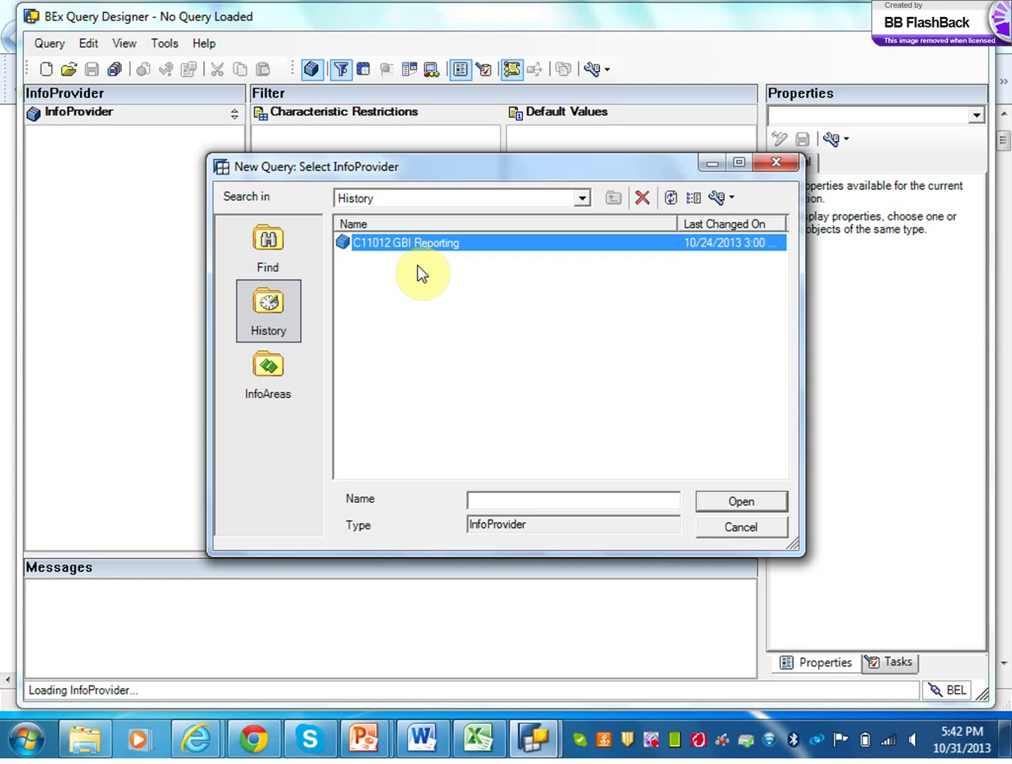
pyautogui.click(274, 251)
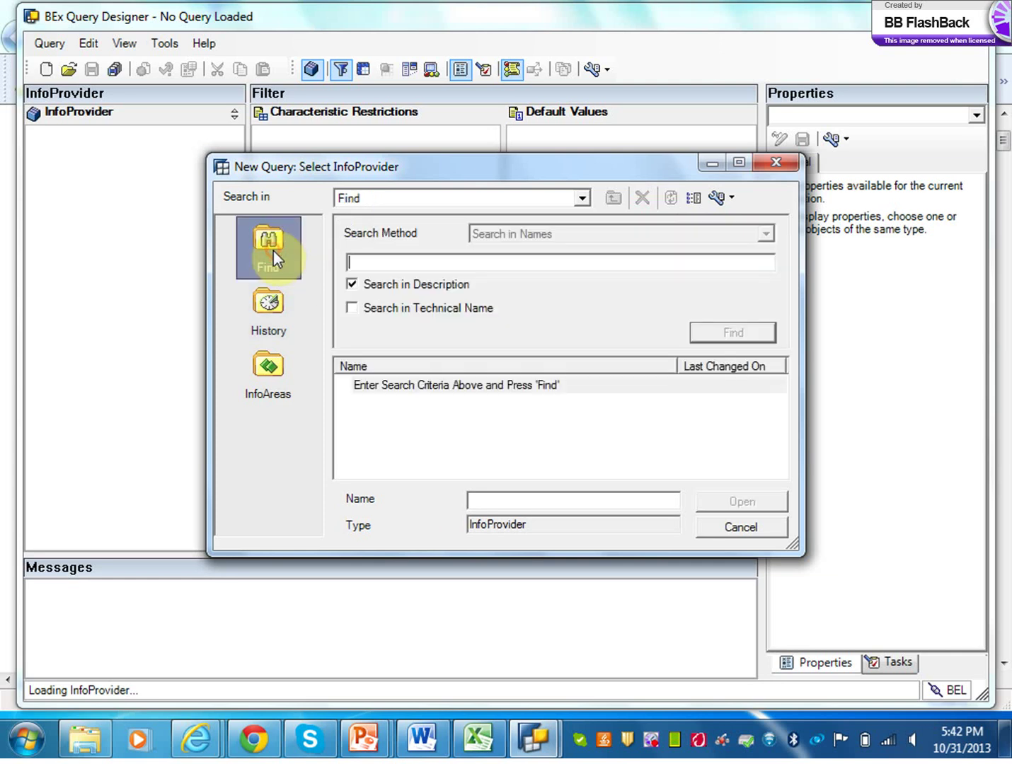
pyautogui.click(351, 307)
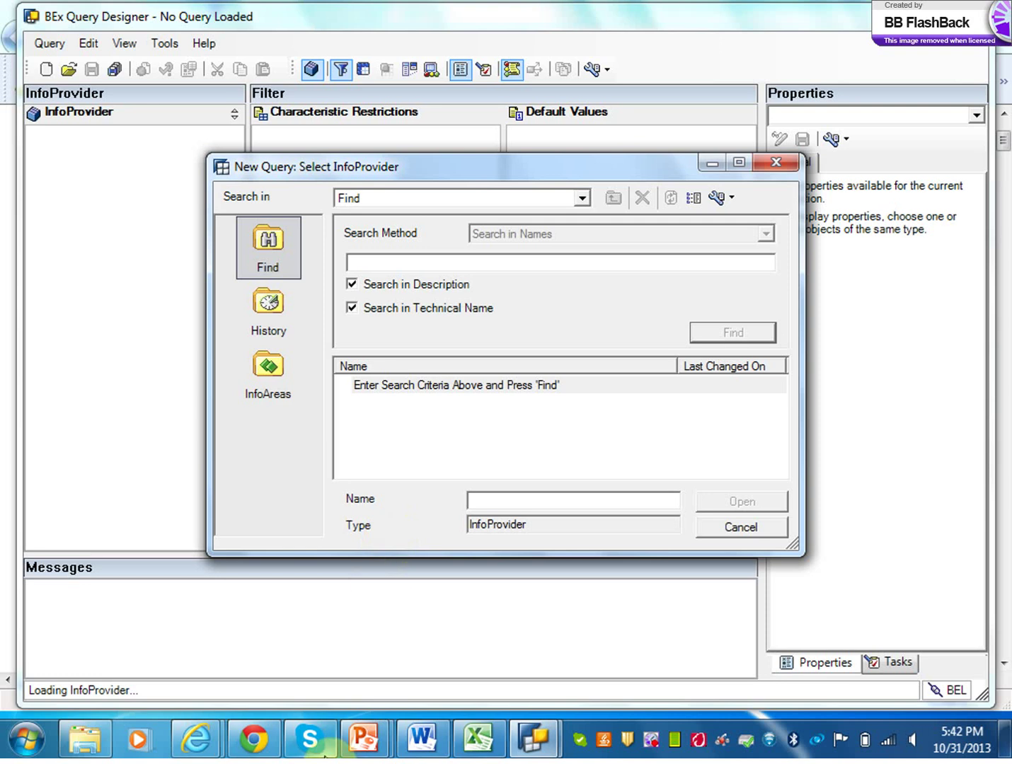
# Step: Consult the solution guide in Internet Explorer on finding the InfoProvider, and return to the New Query dialog
pyautogui.moveTo(201, 744)
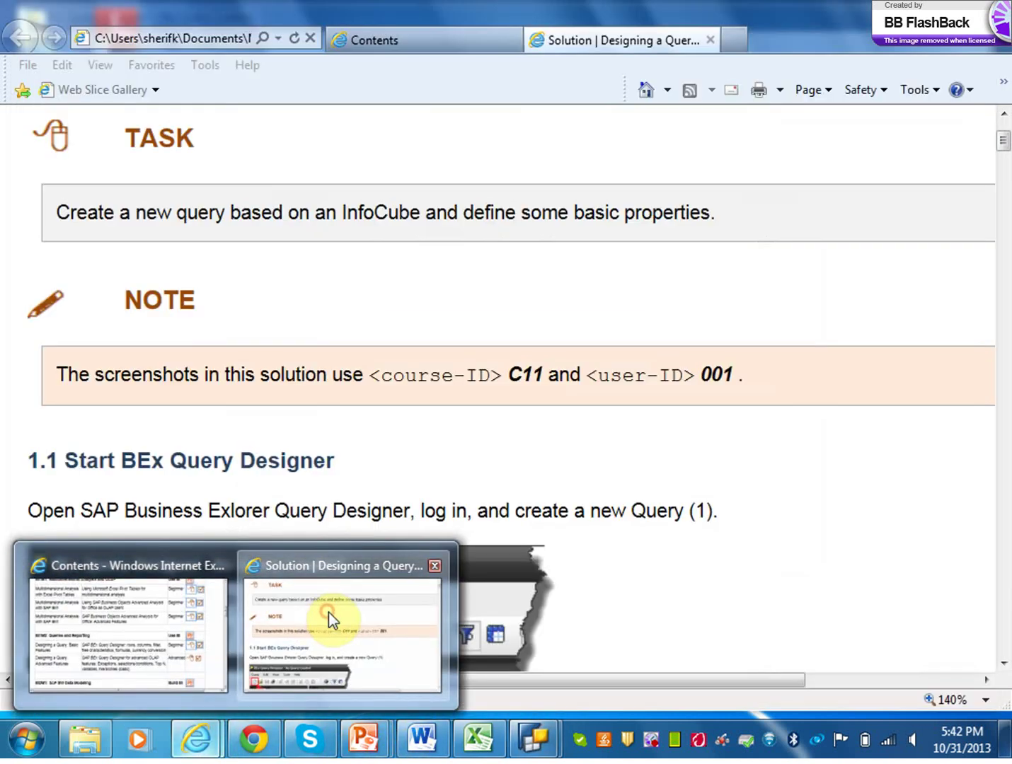
pyautogui.click(327, 621)
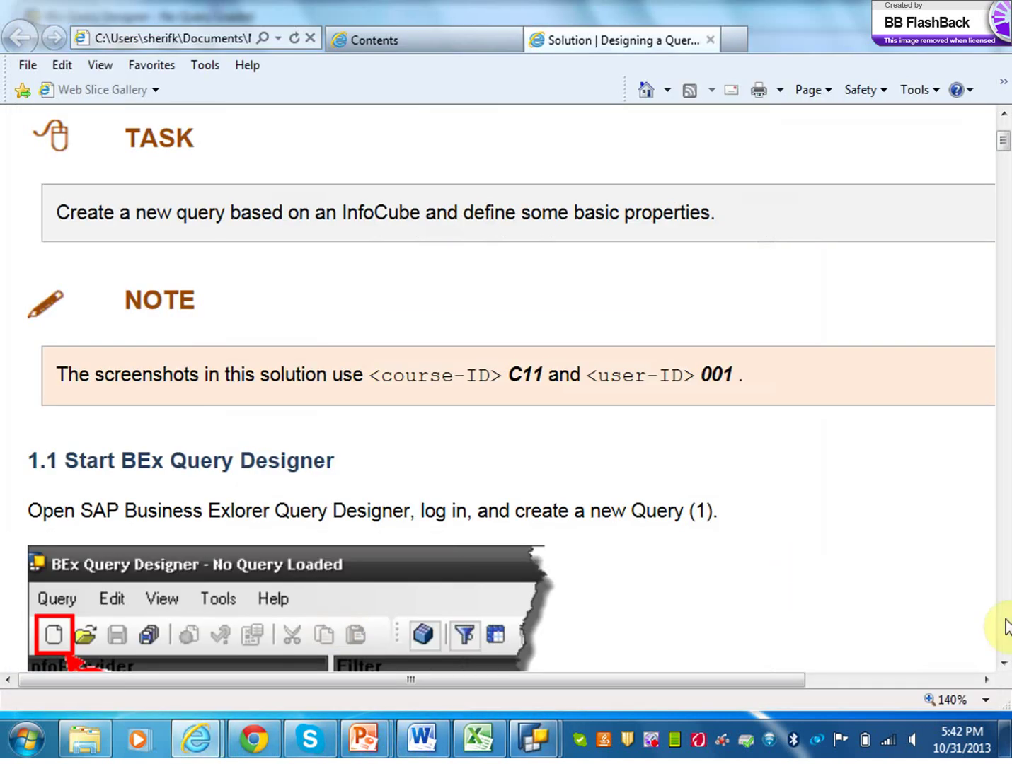
pyautogui.scroll(-7, 1005, 661)
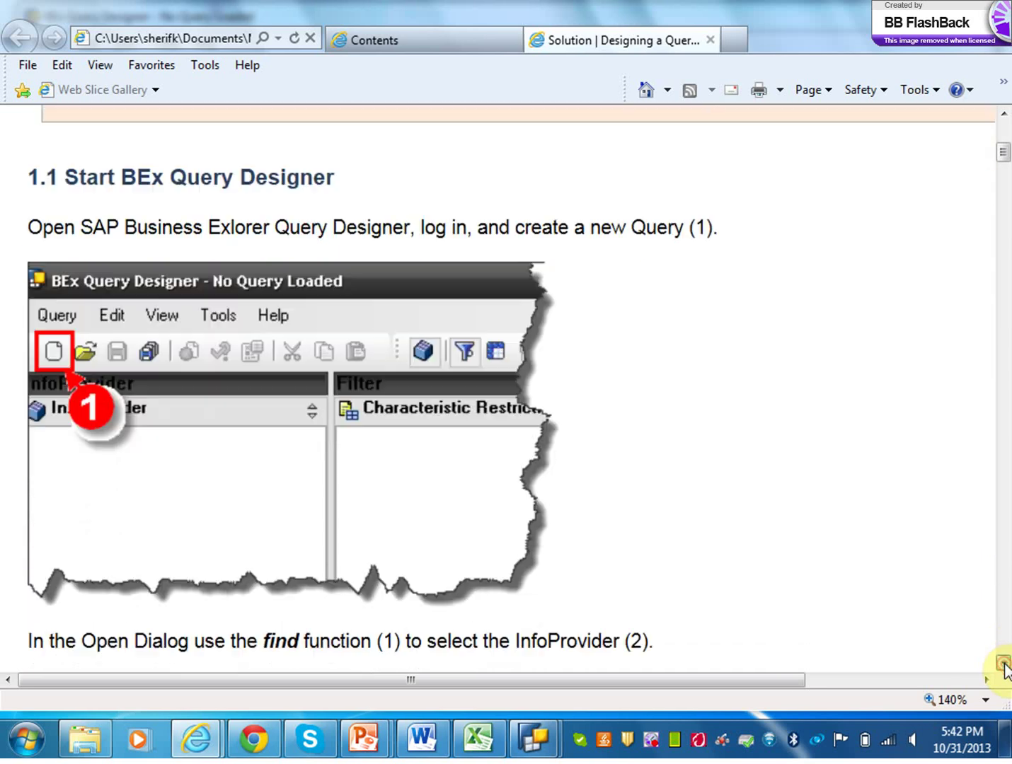
pyautogui.scroll(-1, 1005, 668)
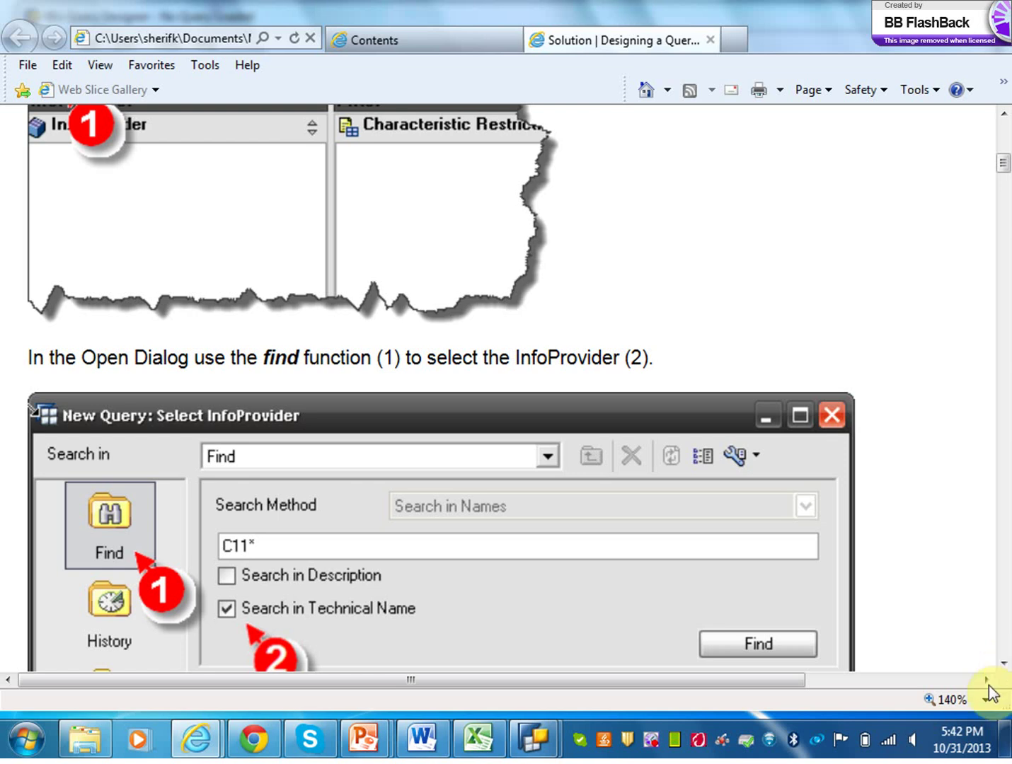
pyautogui.click(537, 752)
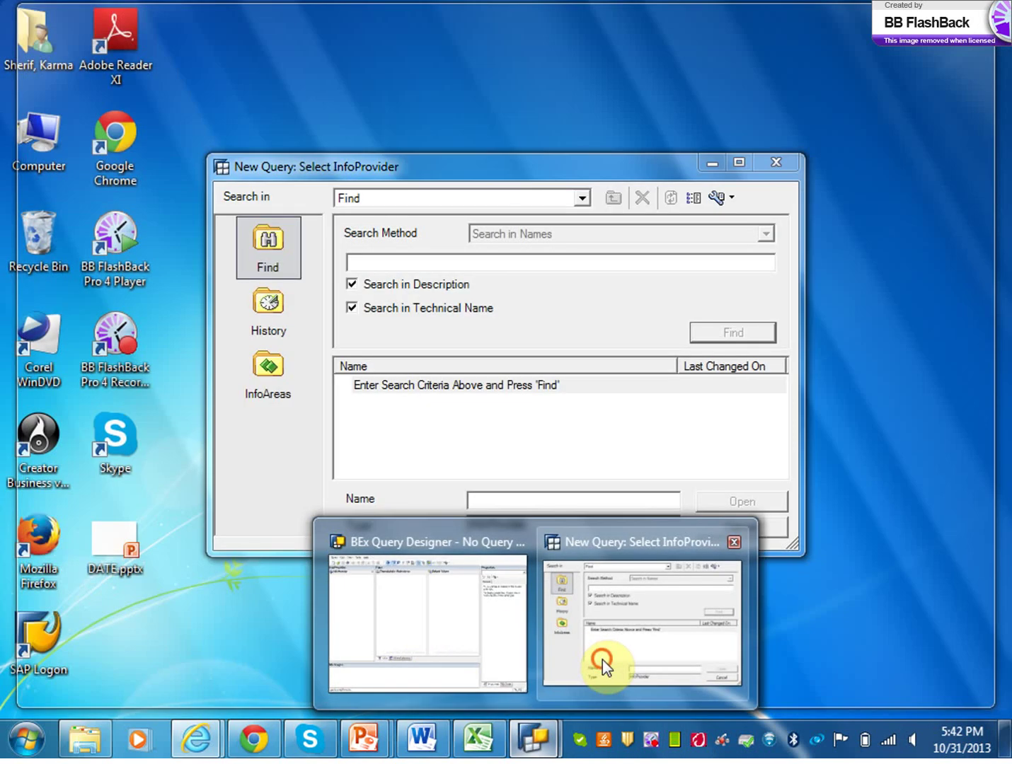
pyautogui.click(602, 660)
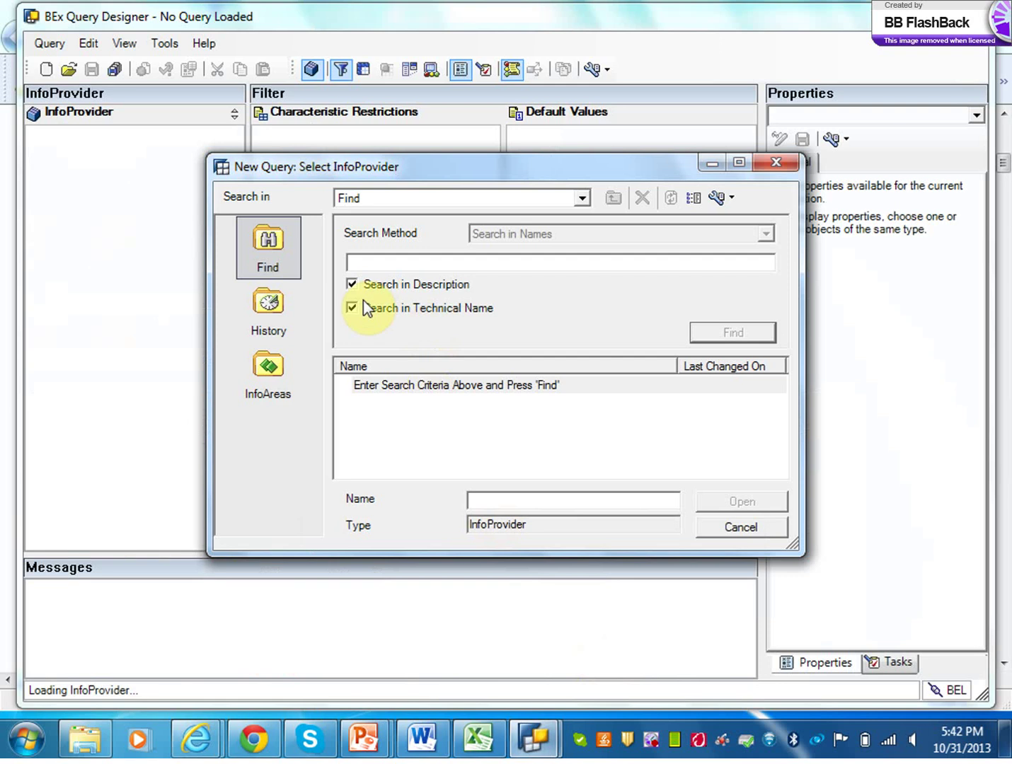
# Step: Search InfoProviders by technical name only for C11* and open C11012 GBI Reporting for the new query
pyautogui.click(352, 285)
pyautogui.click(362, 261)
pyautogui.write('C11')
pyautogui.write('1')
pyautogui.press('Return')
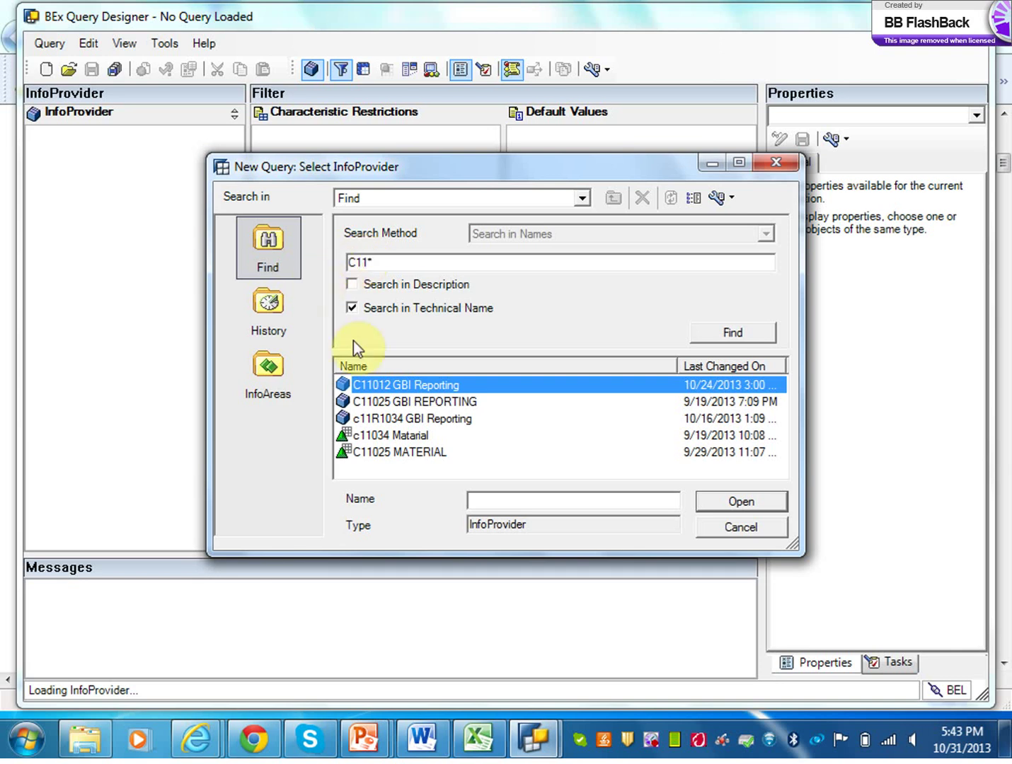
pyautogui.click(728, 506)
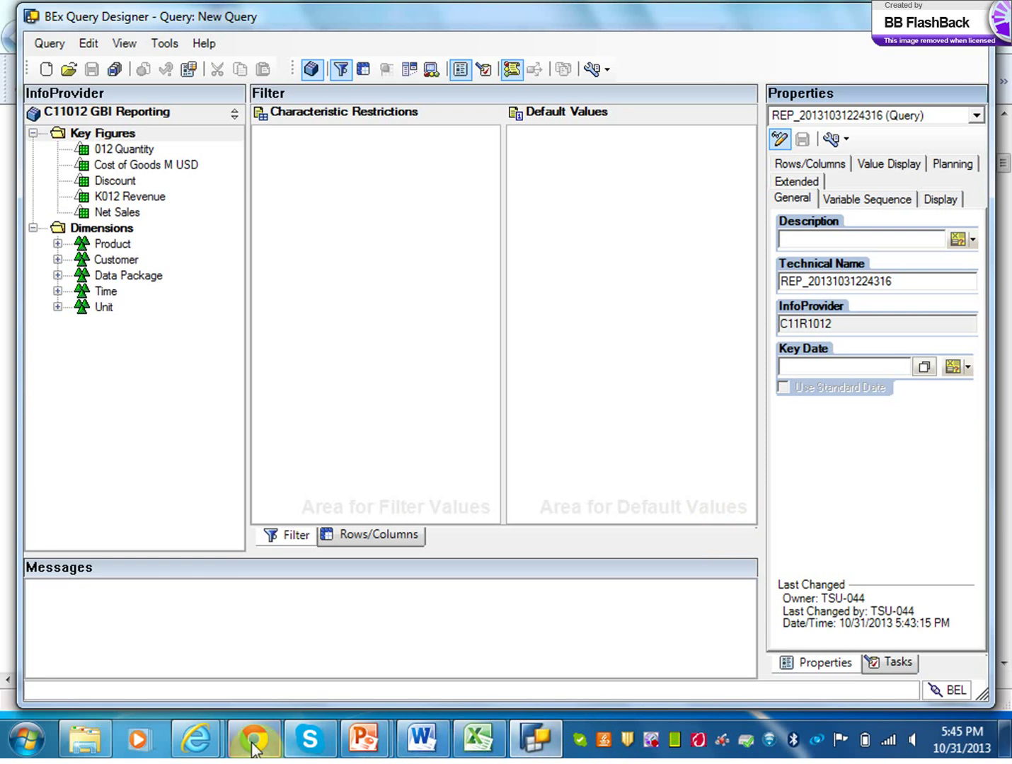
# Step: Read section 1.2 Filter of the solution guide in Internet Explorer and return to the Query Designer
pyautogui.moveTo(206, 743)
pyautogui.click(308, 660)
pyautogui.scroll(-10, 1004, 656)
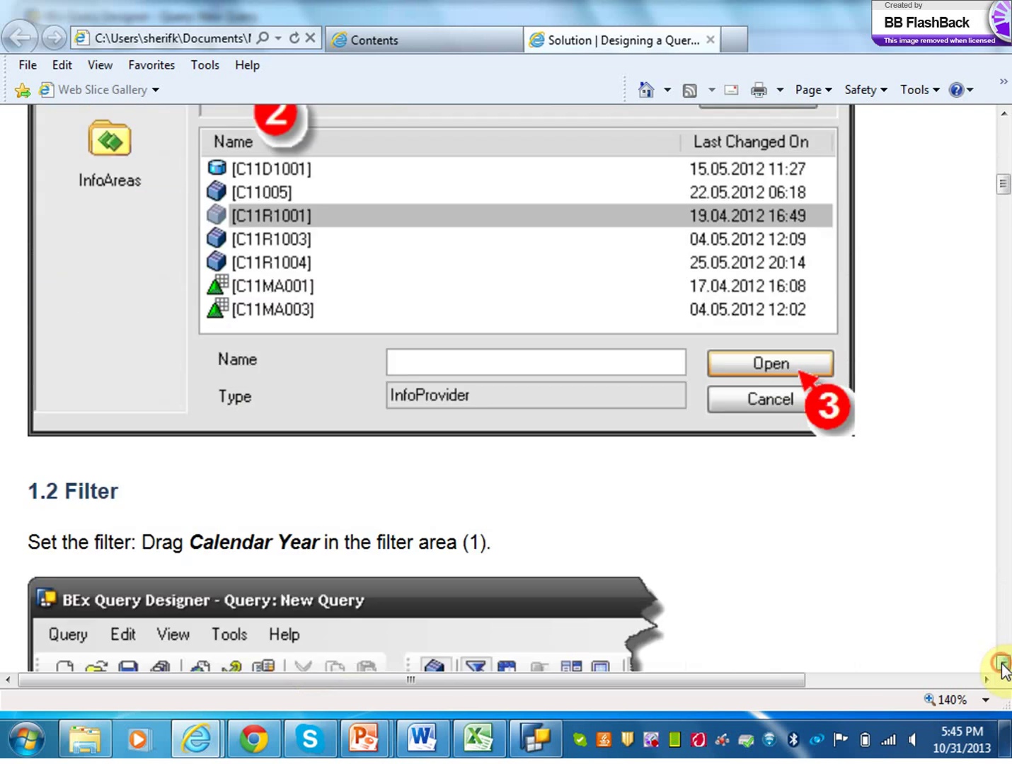
pyautogui.scroll(-5, 1003, 669)
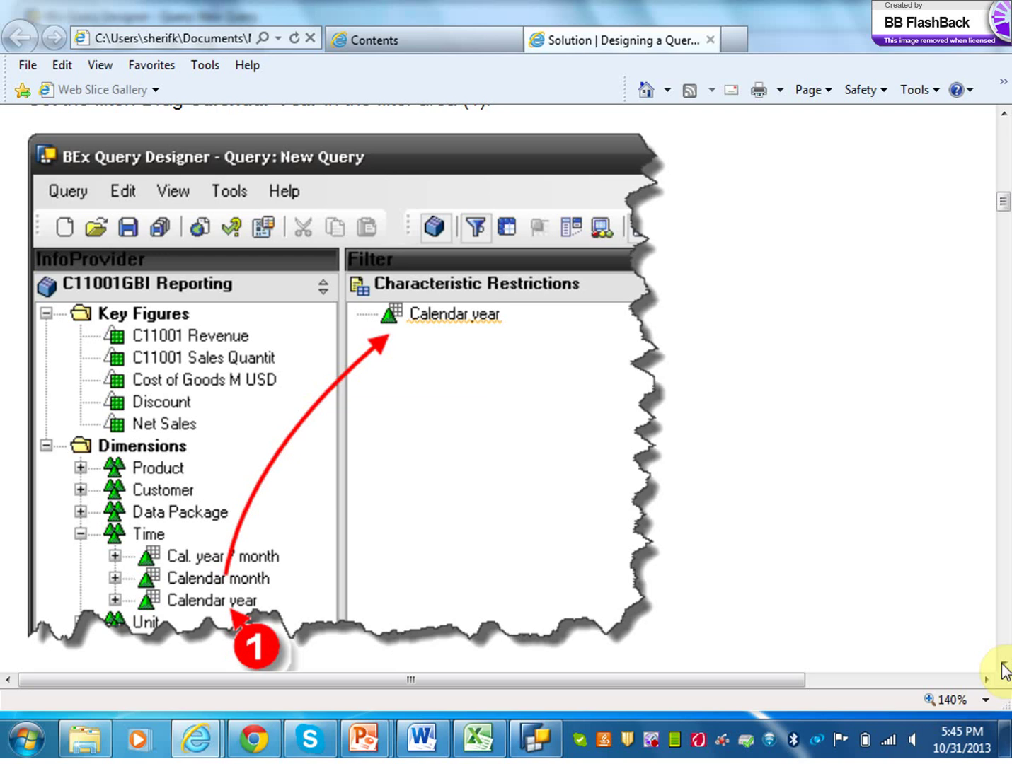
pyautogui.click(533, 752)
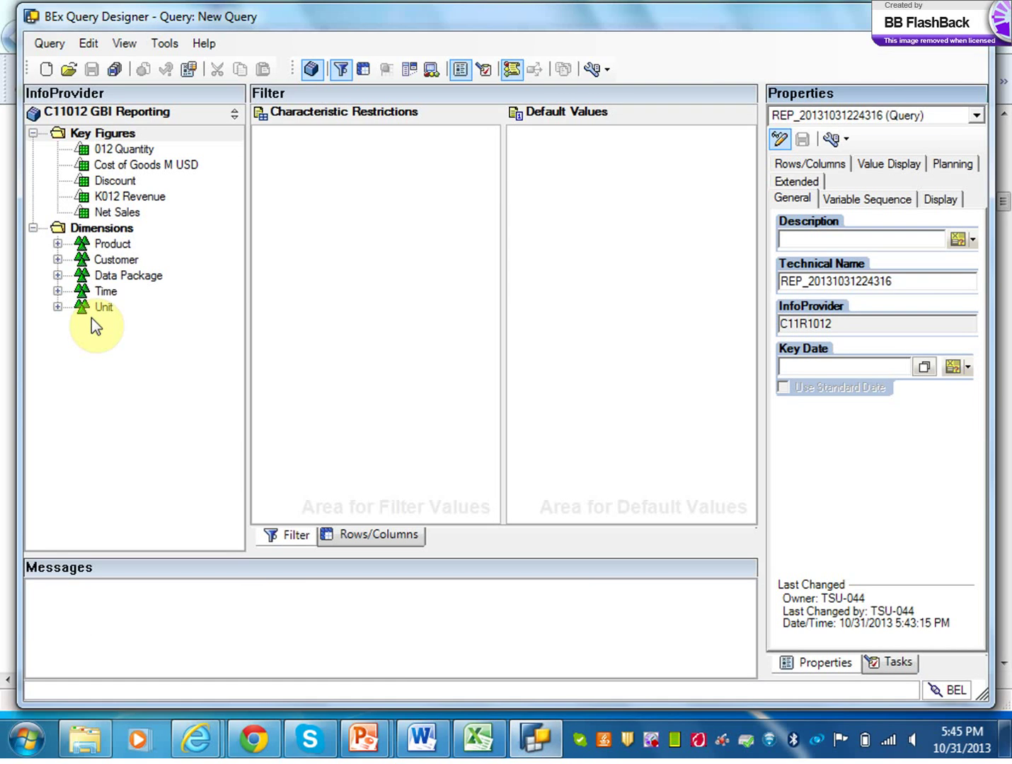
# Step: Add the Calendar year characteristic from the Time dimension to the filter's Characteristic Restrictions
pyautogui.click(58, 291)
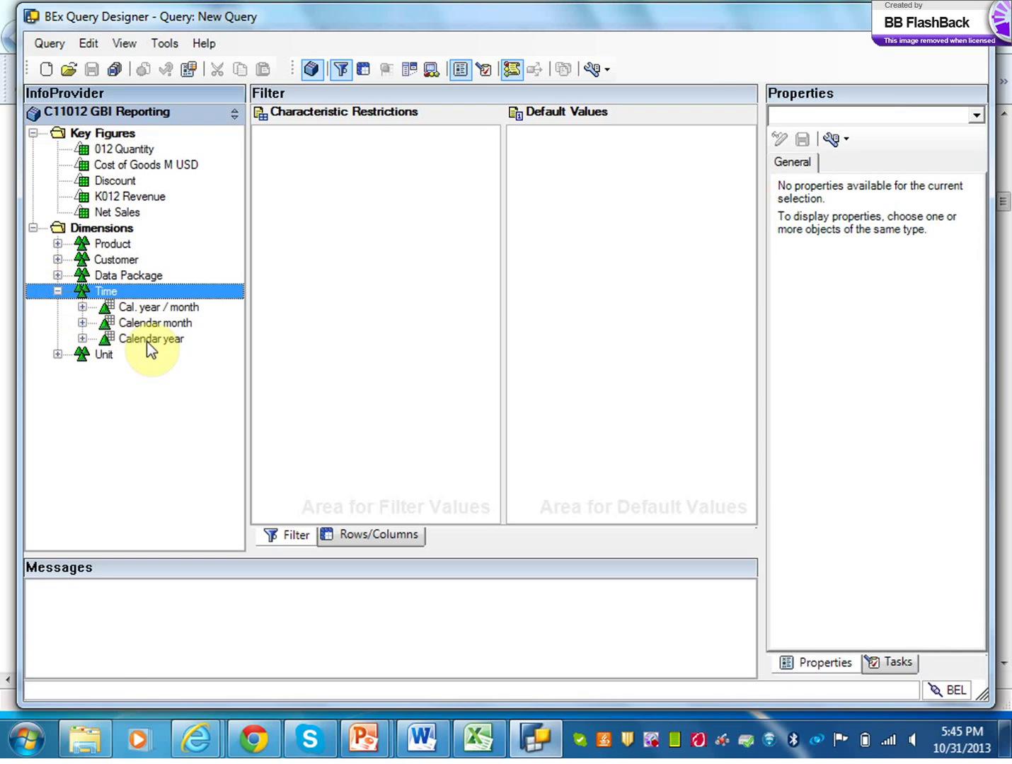
pyautogui.click(83, 338)
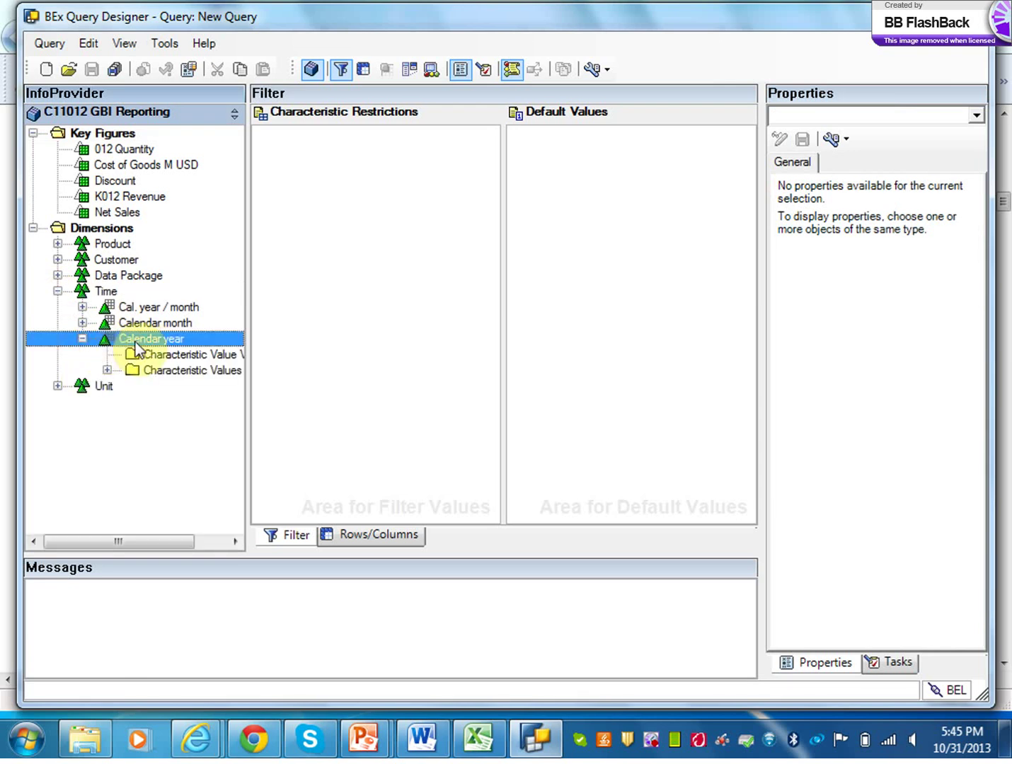
pyautogui.click(82, 338)
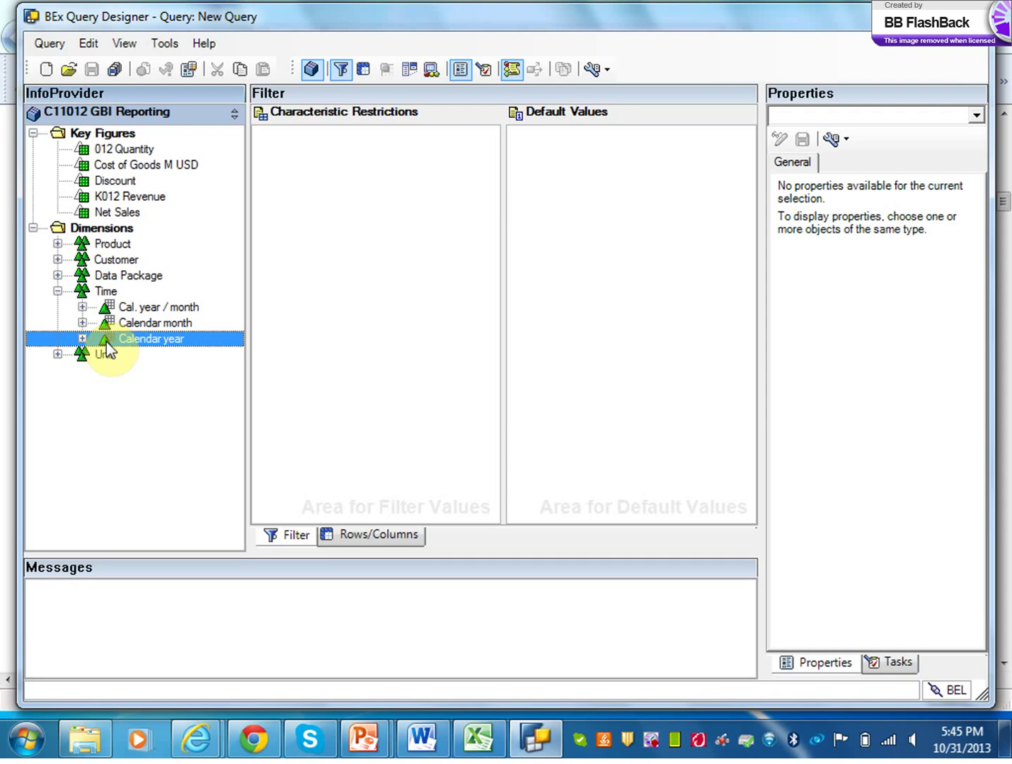
pyautogui.moveTo(105, 341); pyautogui.dragTo(326, 143)
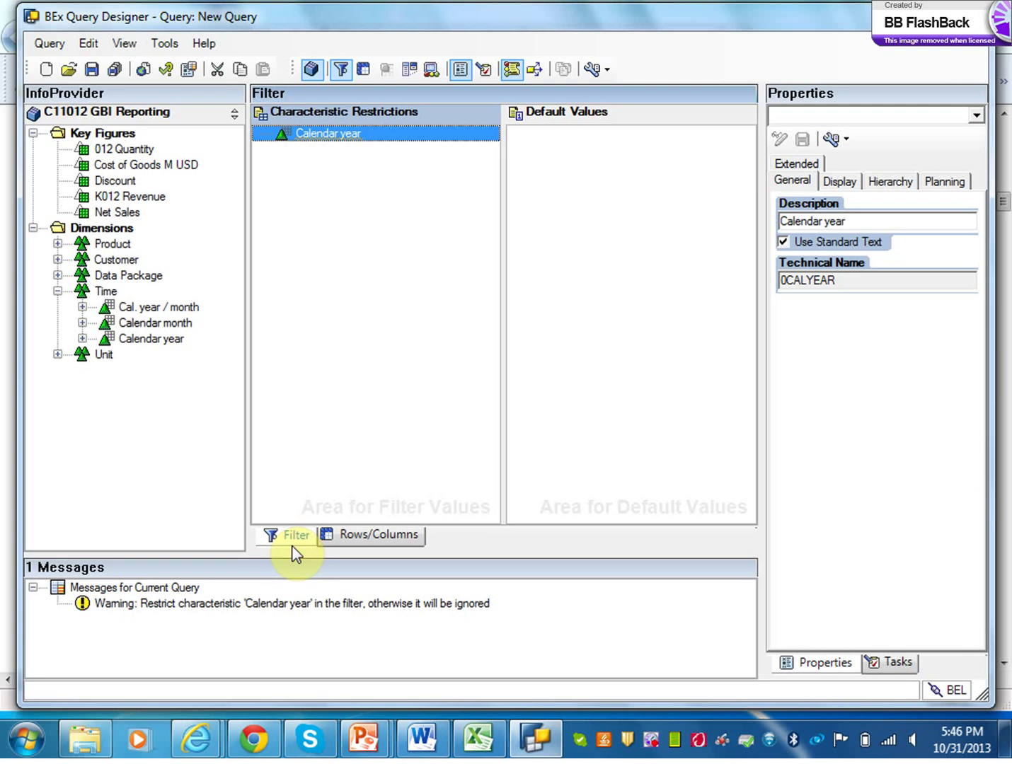
# Step: Revisit the solution guide's filter illustration and start Microsoft Excel
pyautogui.click(182, 747)
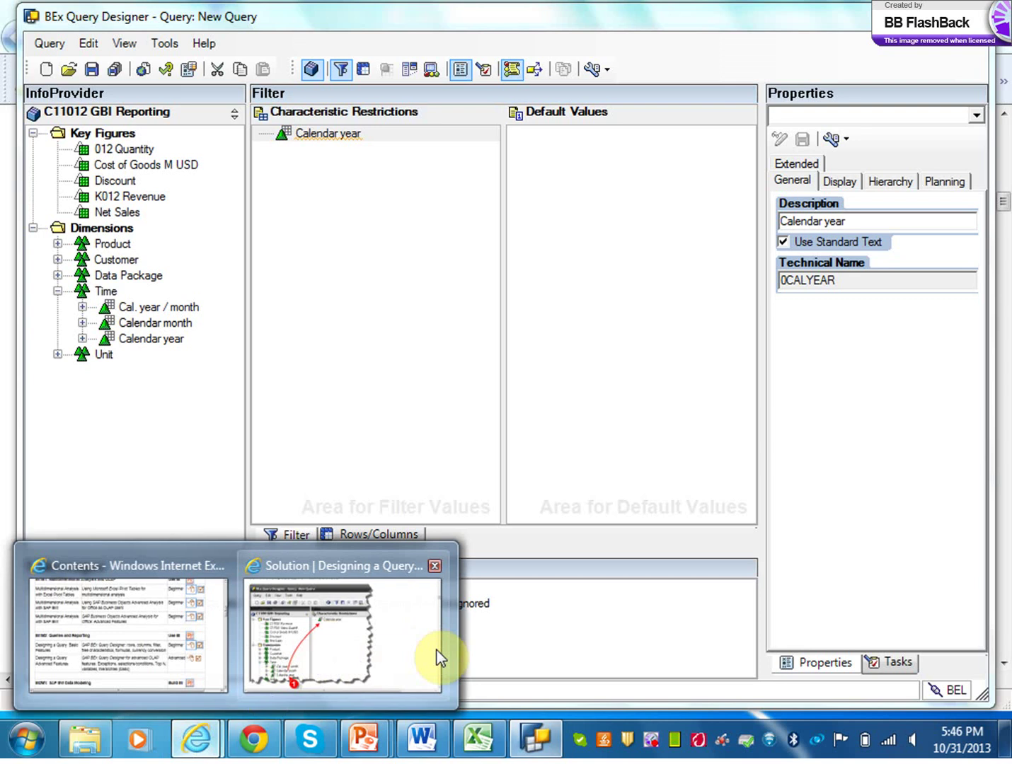
pyautogui.click(425, 654)
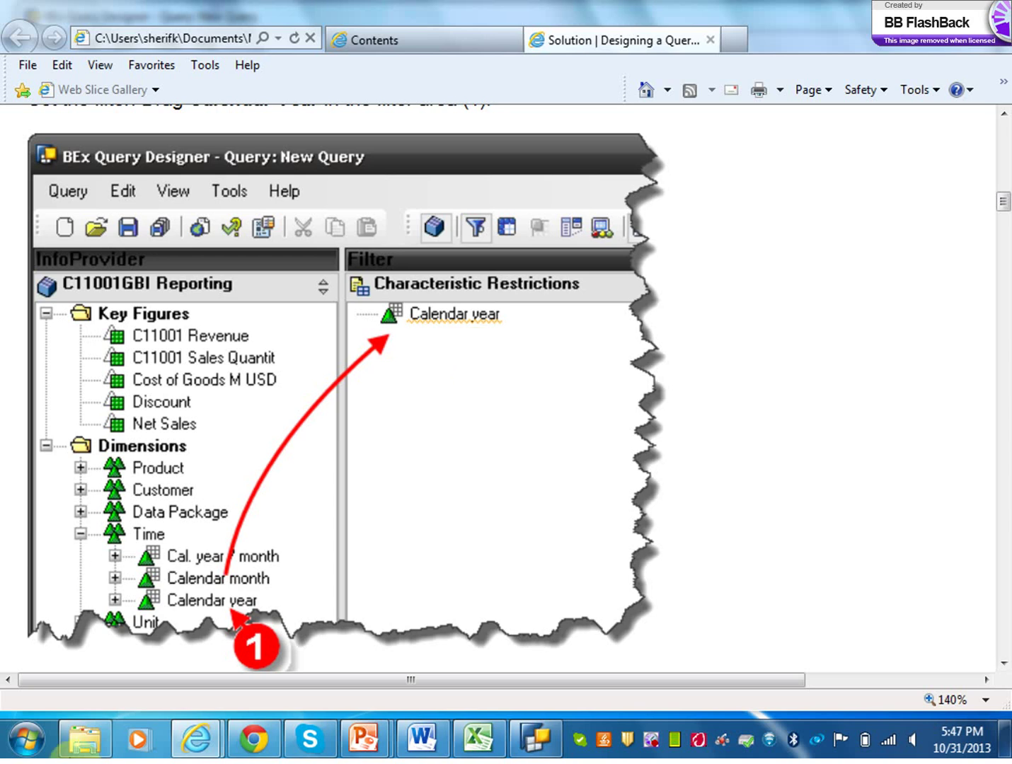
pyautogui.click(17, 749)
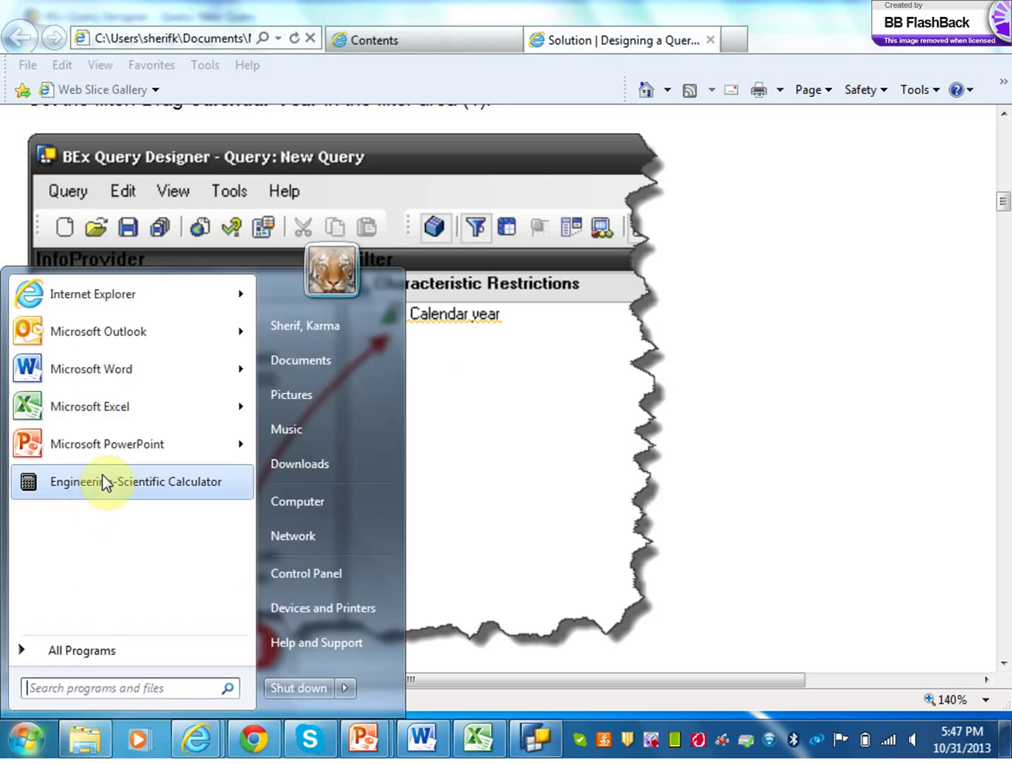
pyautogui.click(116, 420)
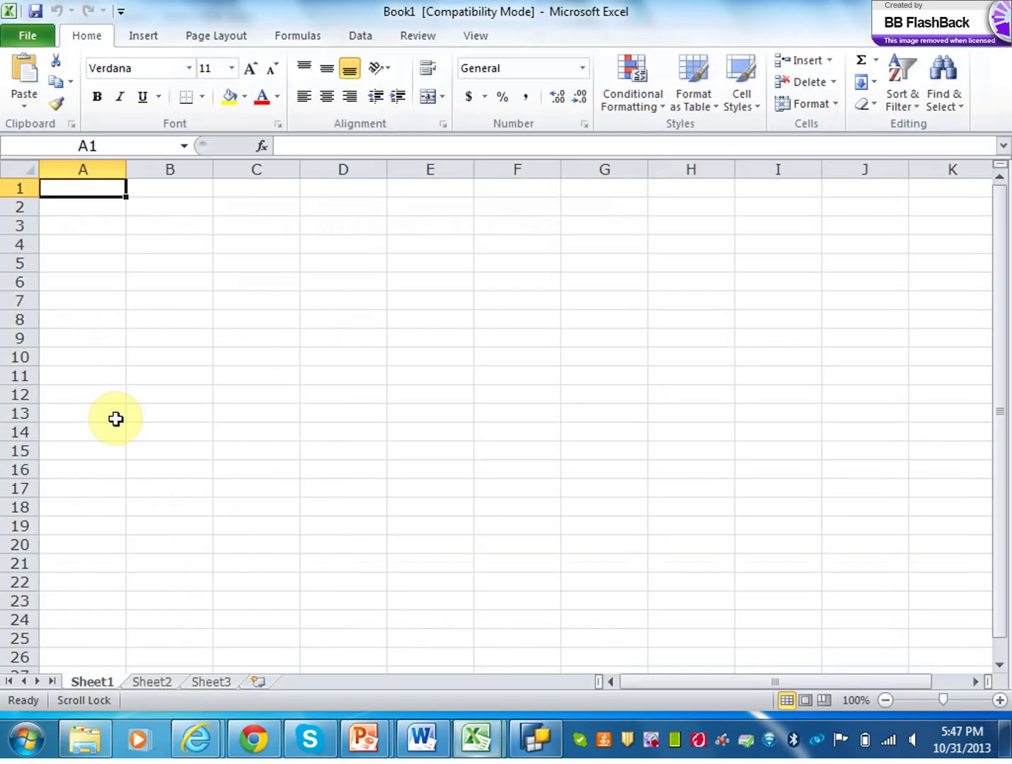
# Step: Open the workbook PR10 Donations.xlsx from the Project 10 solution files of Portfolio Projects on Business Analysis on drive C
pyautogui.click(32, 39)
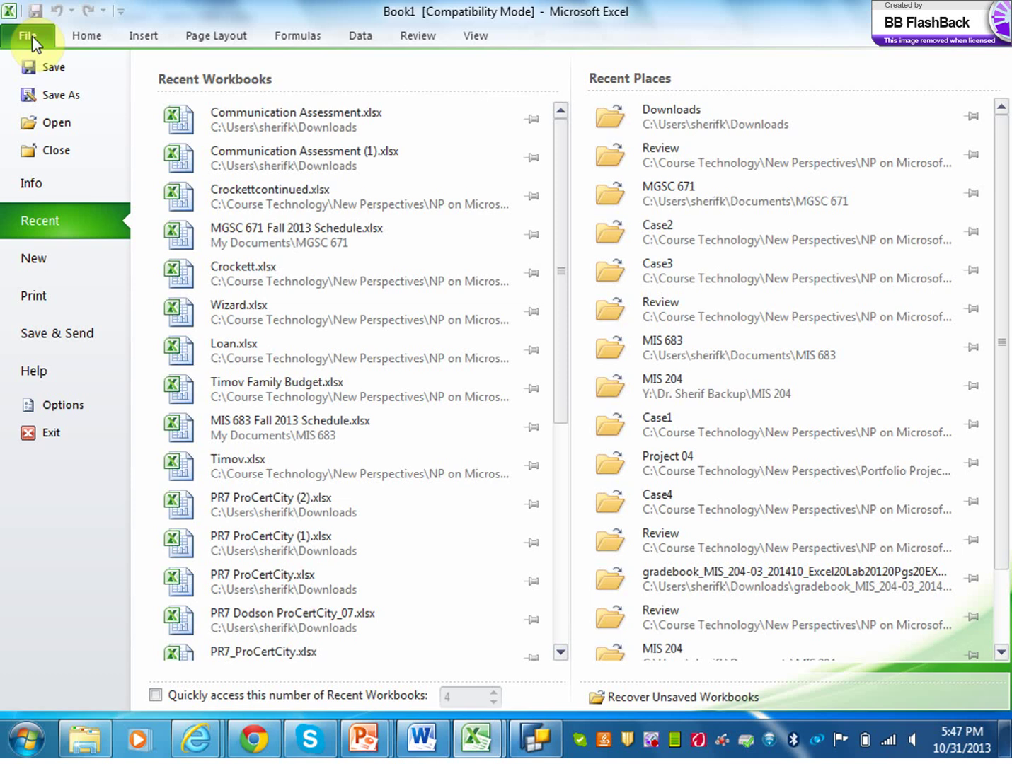
pyautogui.click(55, 126)
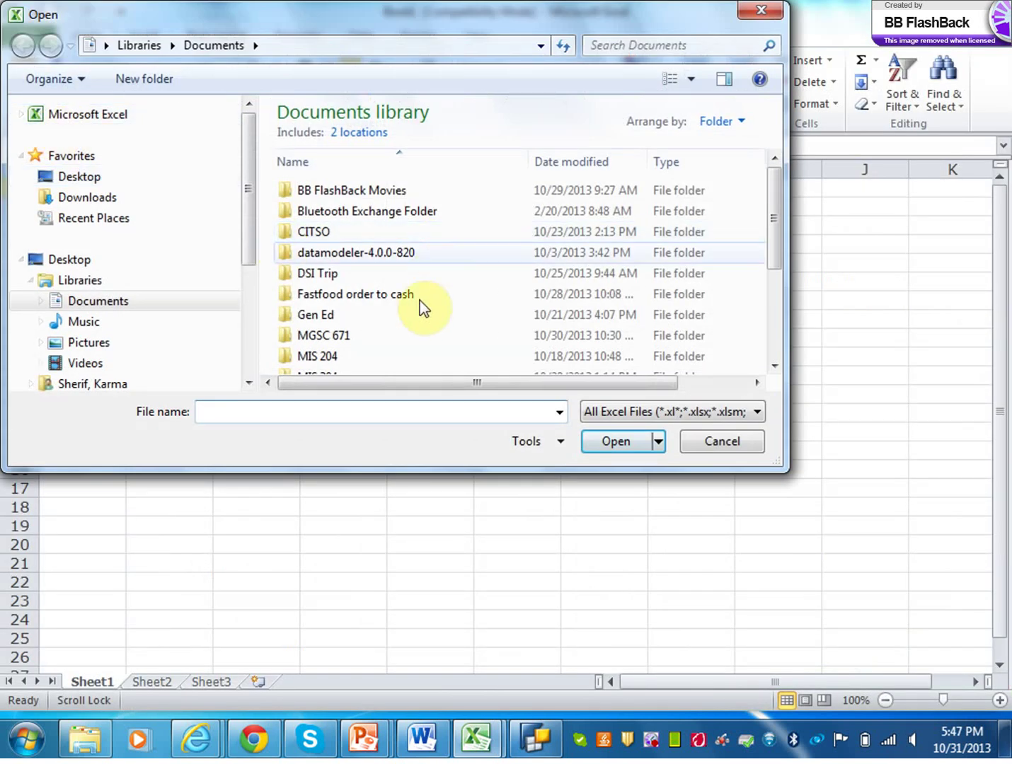
pyautogui.click(382, 342)
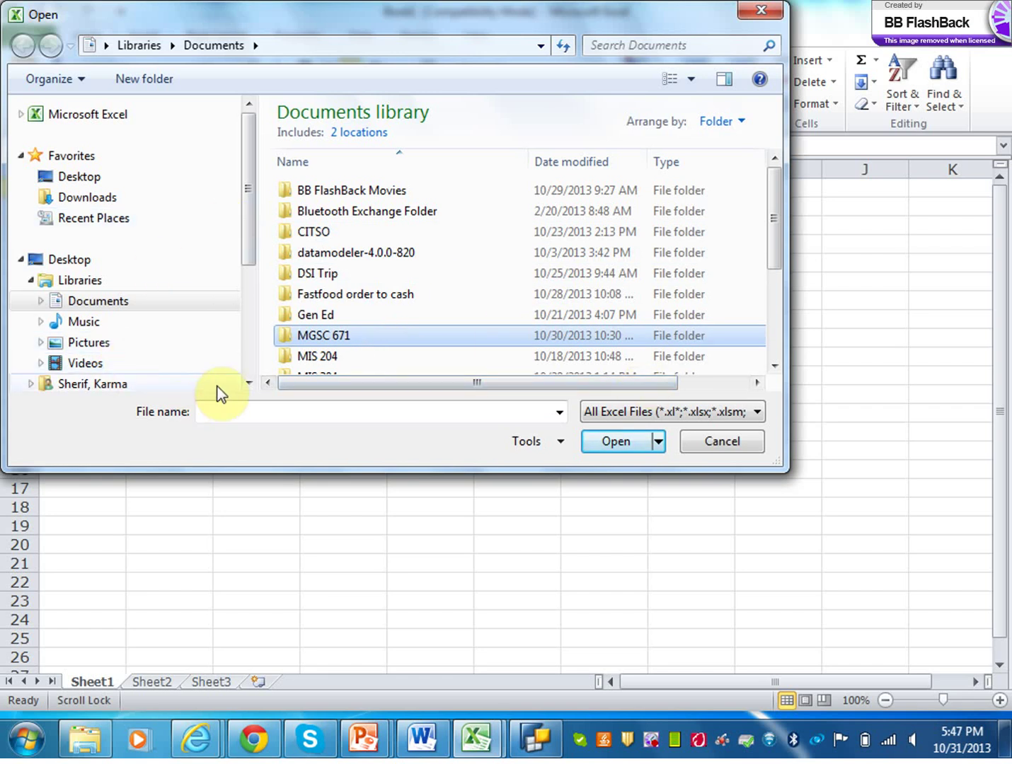
pyautogui.click(248, 382)
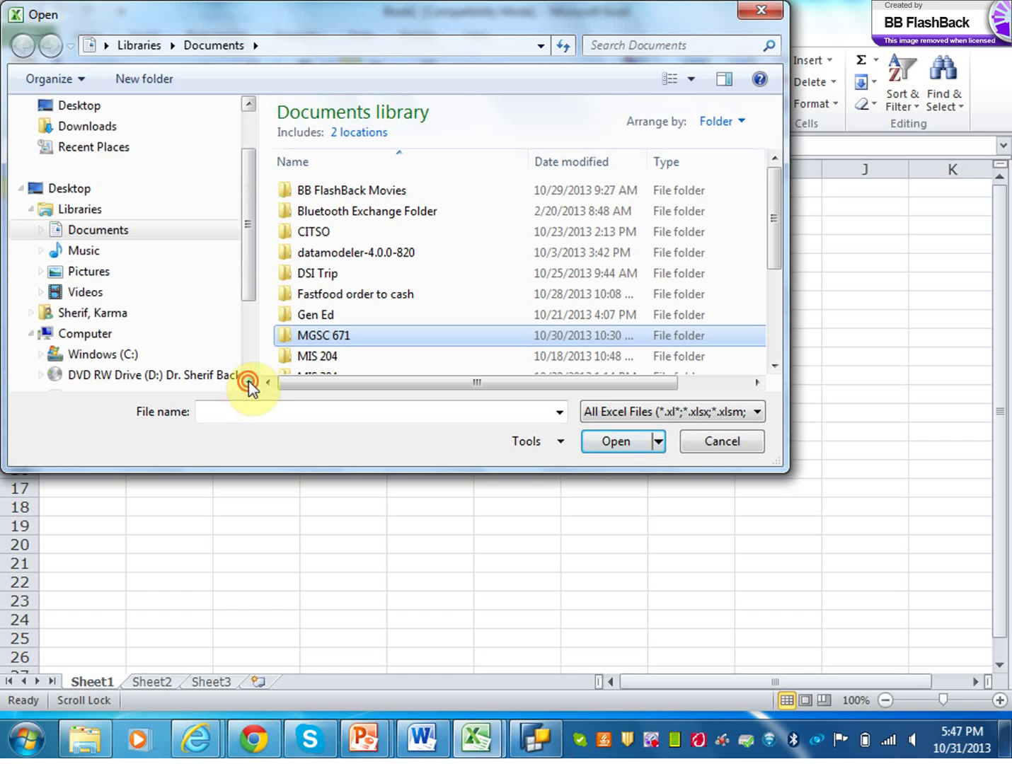
pyautogui.click(127, 354)
pyautogui.doubleClick(368, 158)
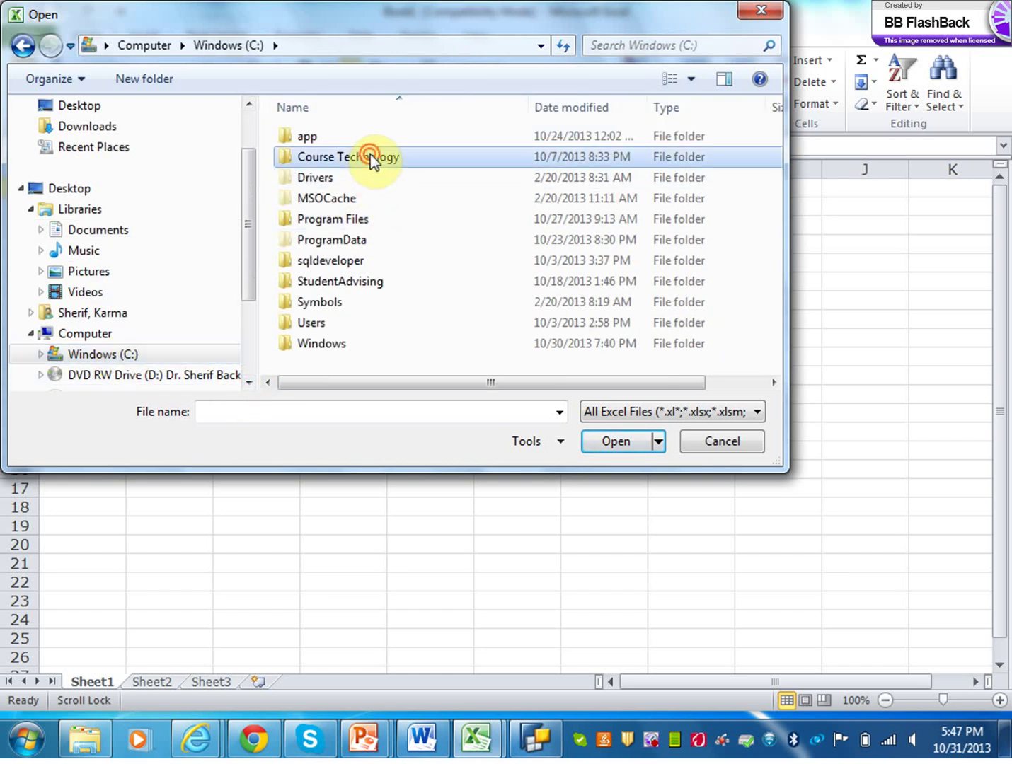
pyautogui.doubleClick(365, 142)
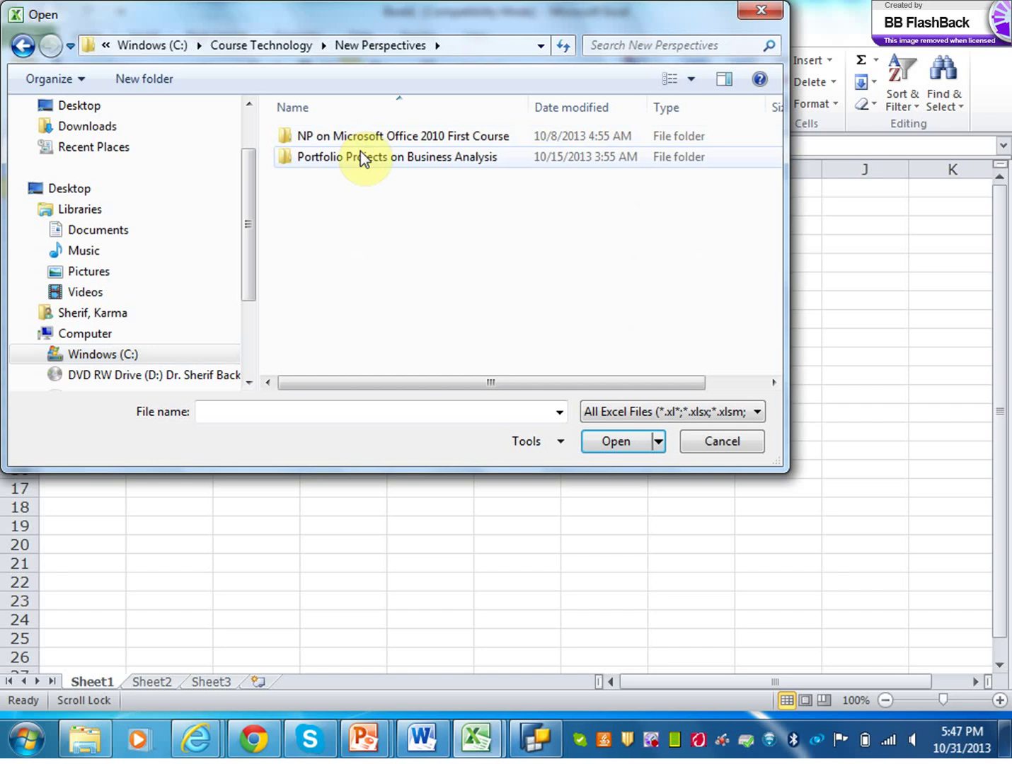
pyautogui.doubleClick(361, 157)
pyautogui.doubleClick(361, 159)
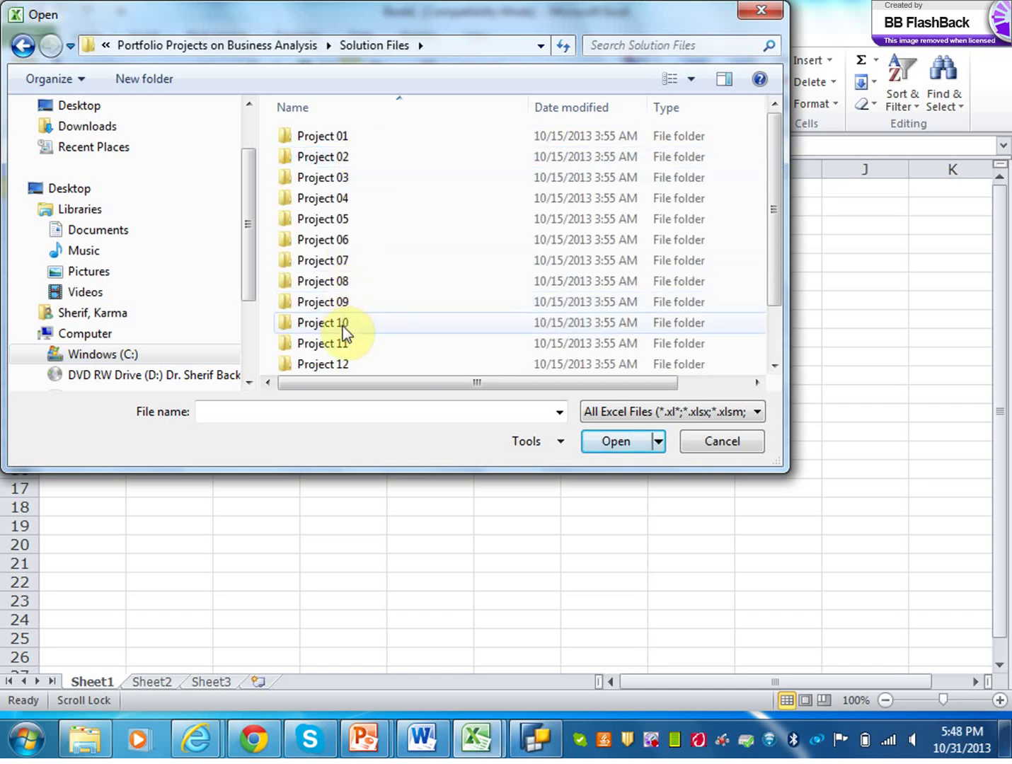
pyautogui.doubleClick(341, 324)
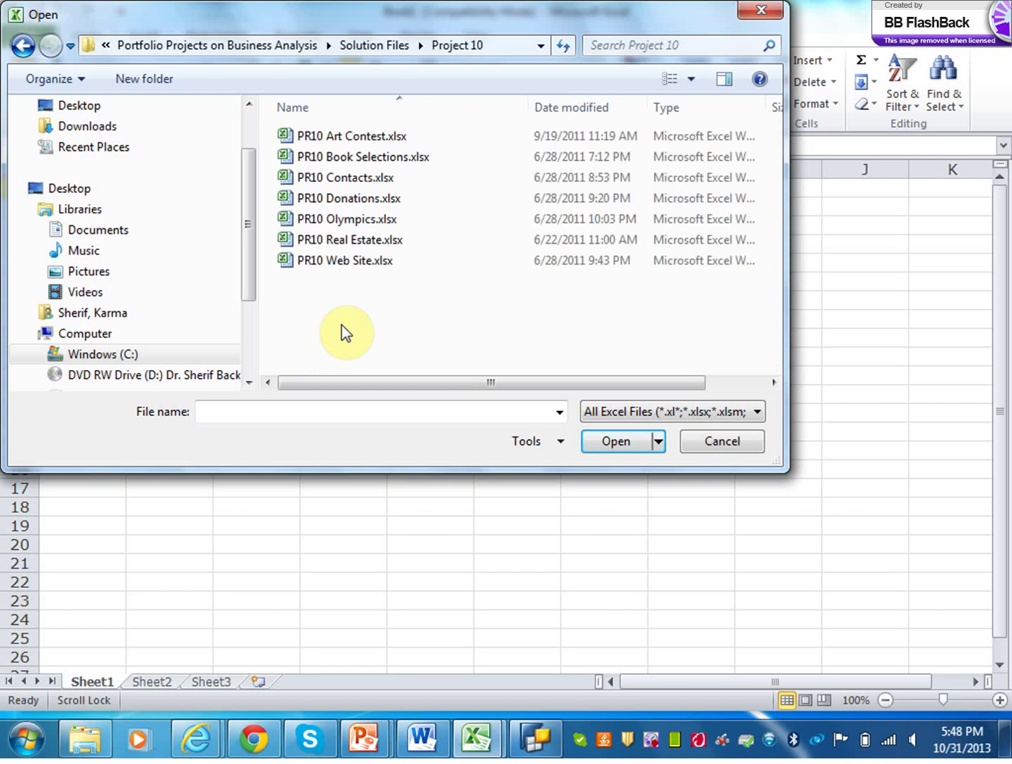
pyautogui.click(367, 201)
pyautogui.doubleClick(368, 200)
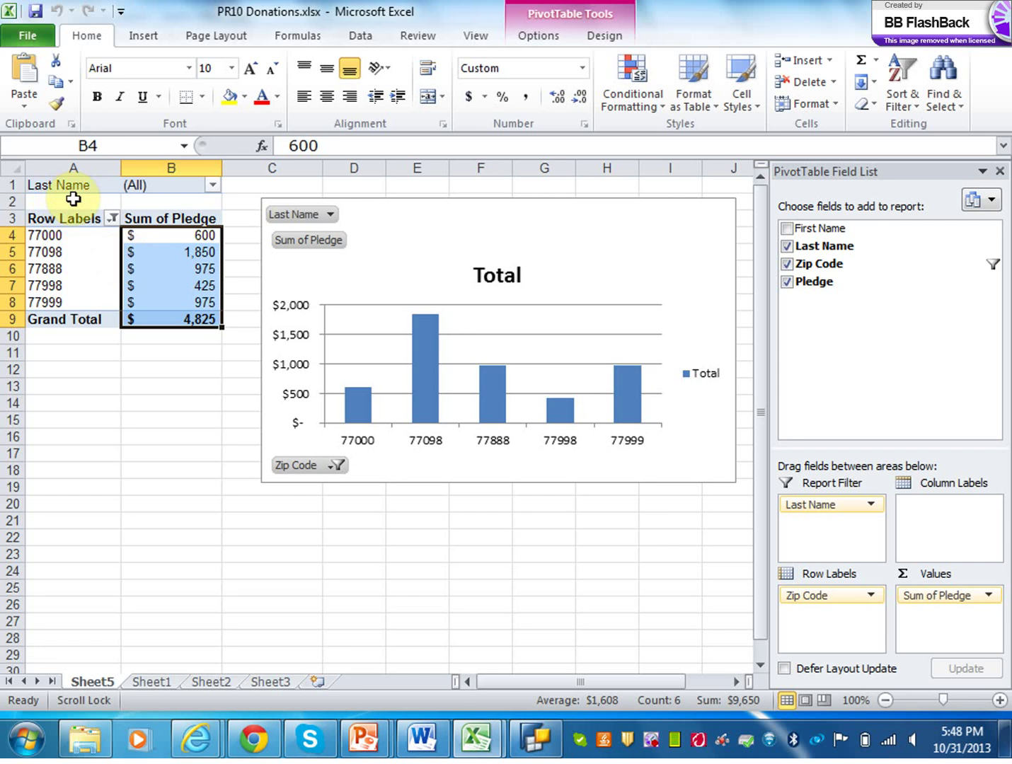
# Step: Filter the pledge PivotTable on Sheet5 to a single donor's last name, and switch back to BEx Query Designer
pyautogui.click(213, 186)
pyautogui.click(67, 279)
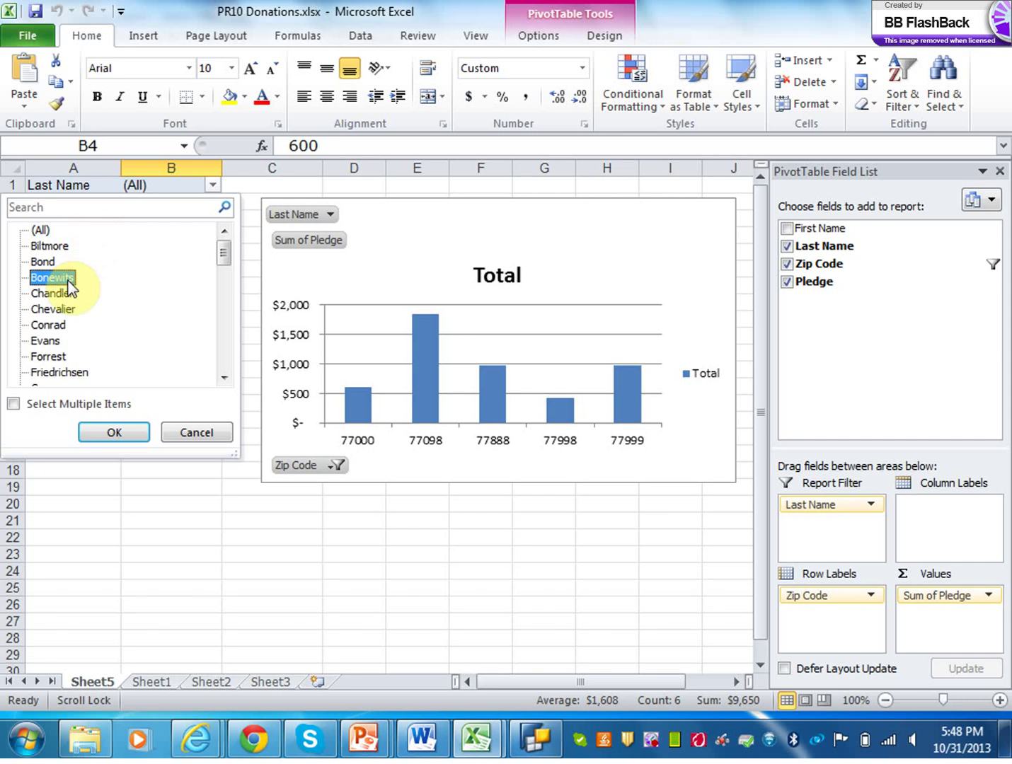
pyautogui.click(53, 262)
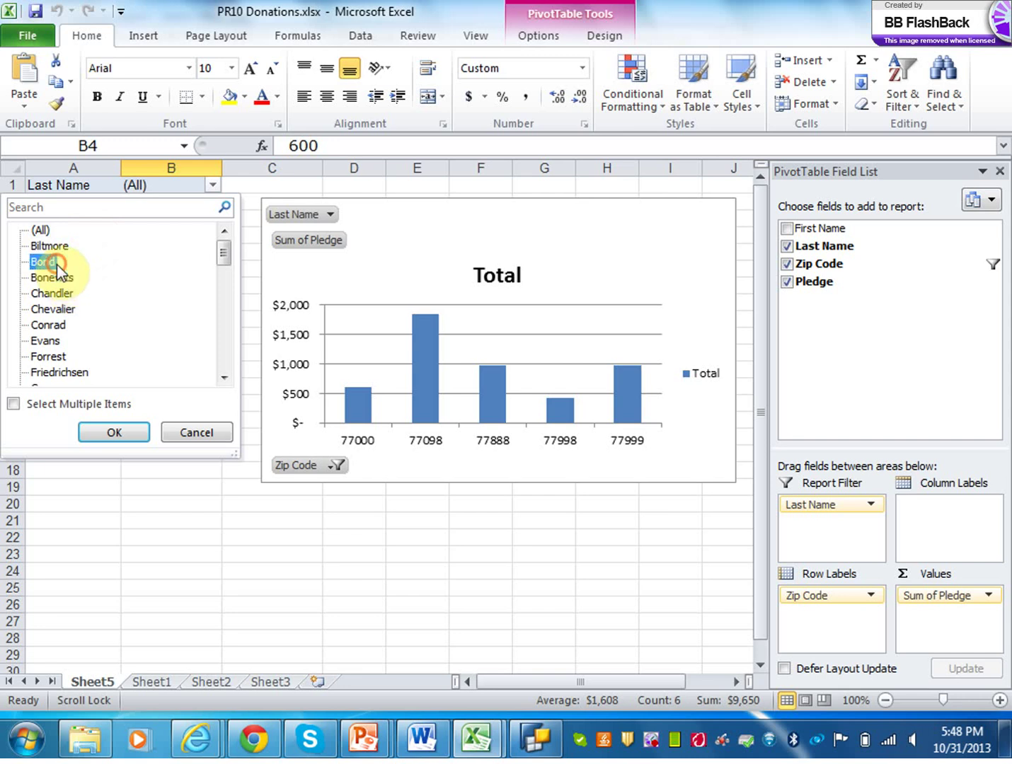
pyautogui.click(107, 431)
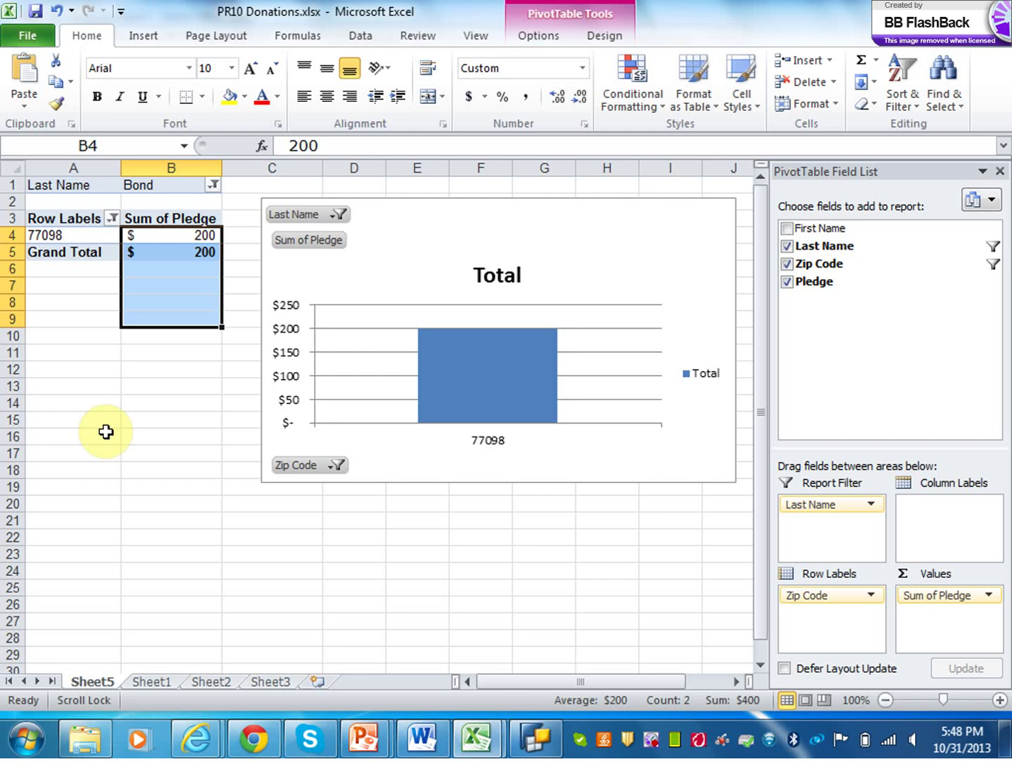
pyautogui.click(527, 746)
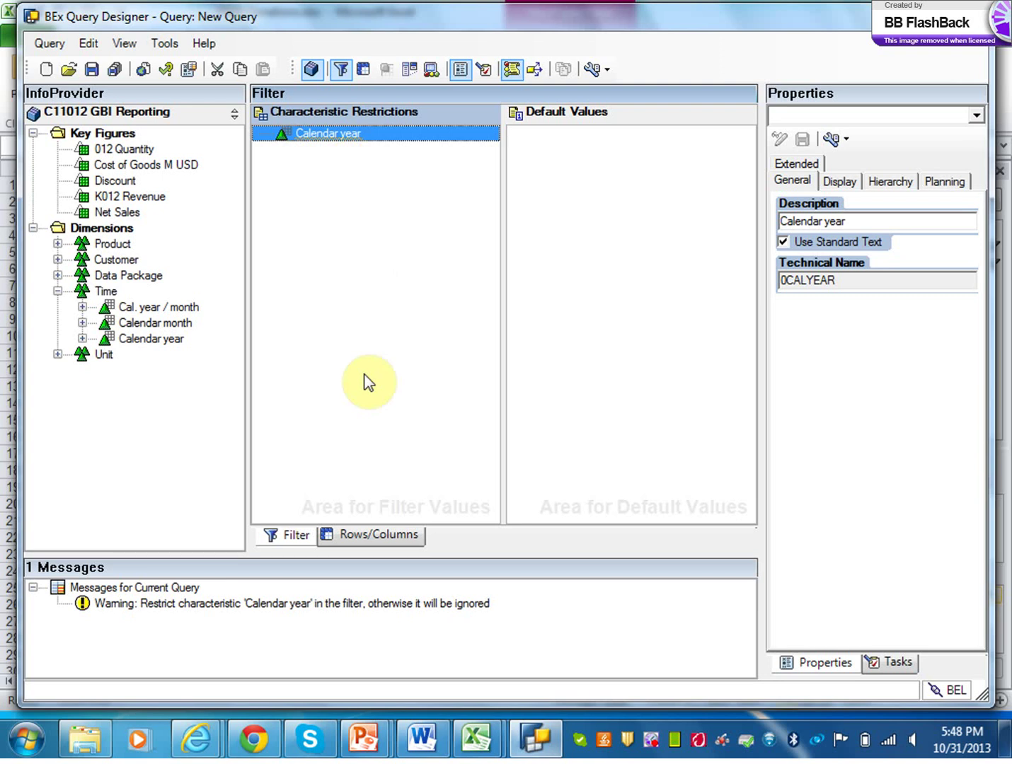
# Step: Switch to the solution guide in Internet Explorer and read the instructions for selecting Calendar year filter values
pyautogui.click(212, 742)
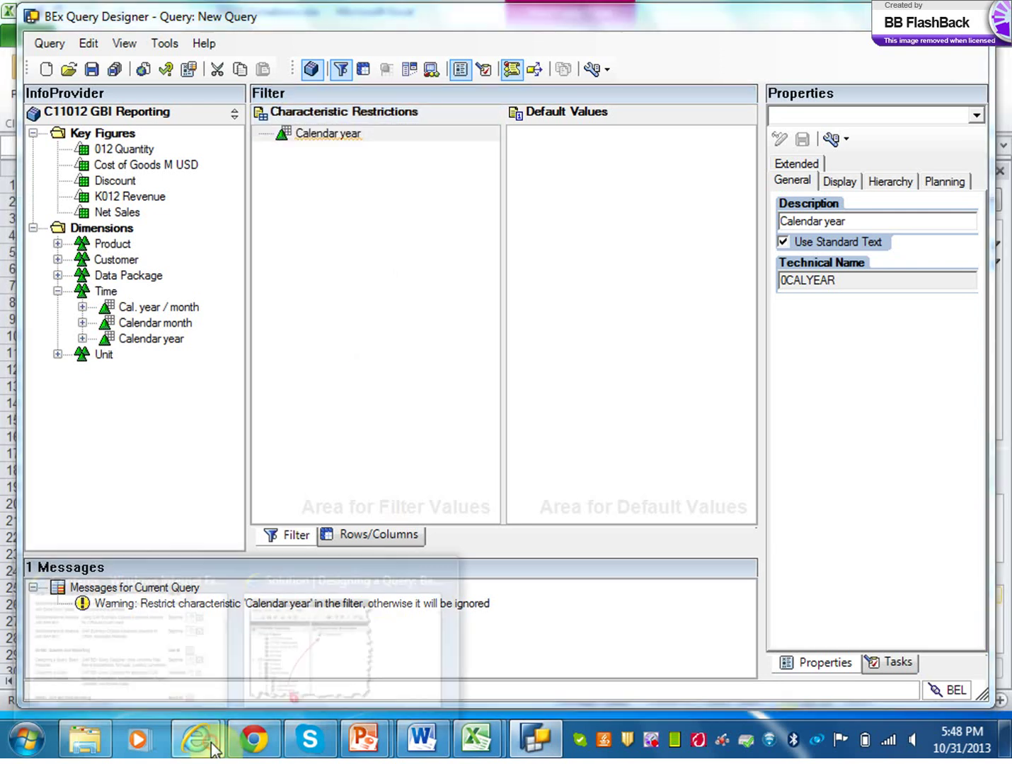
pyautogui.click(400, 665)
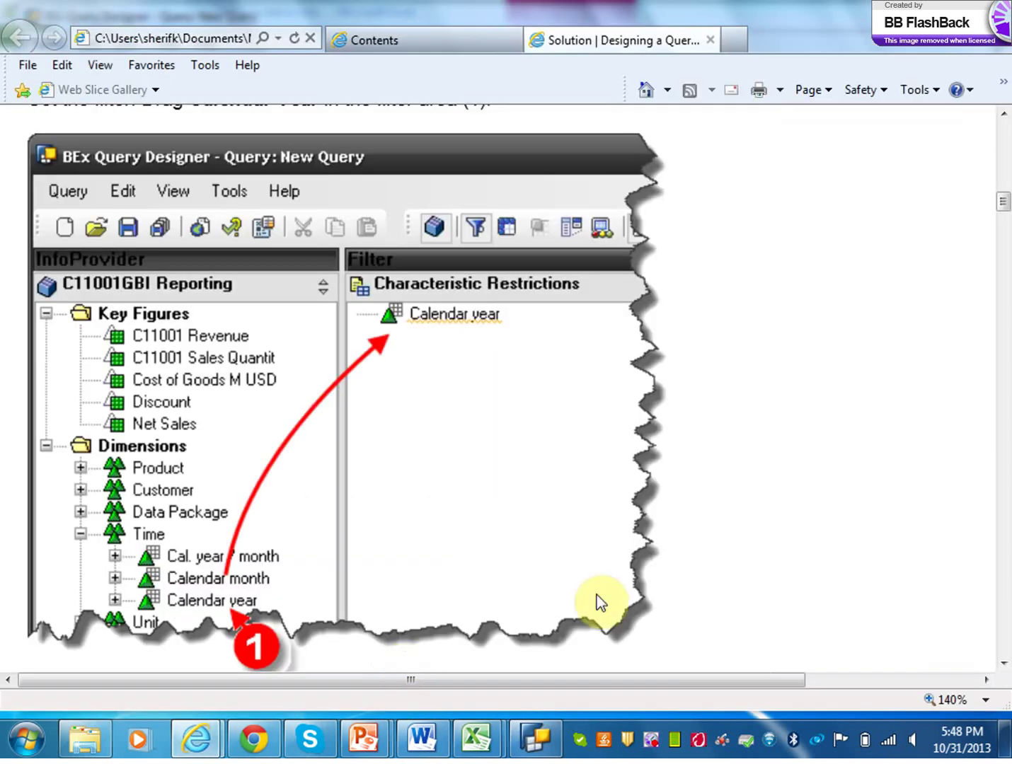
pyautogui.scroll(-7, 1003, 664)
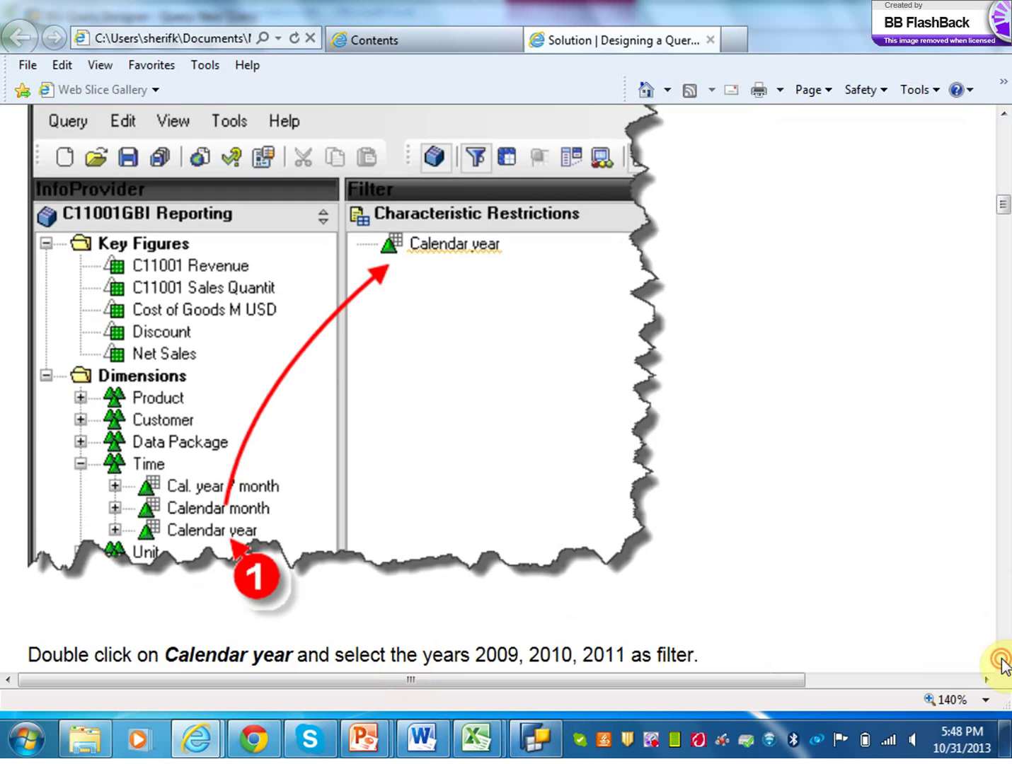
pyautogui.scroll(-3, 1002, 665)
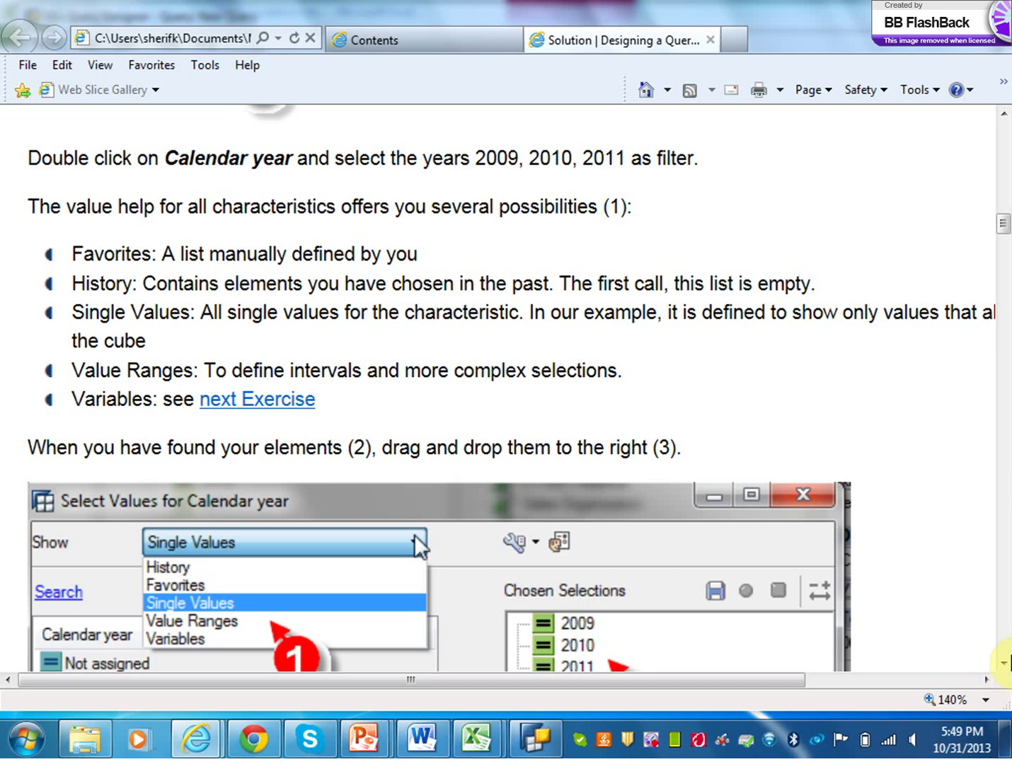
# Step: Return to BEx Query Designer, open the value selection for Calendar year, and compare its Favorites and Single Values lists
pyautogui.click(538, 739)
pyautogui.doubleClick(350, 134)
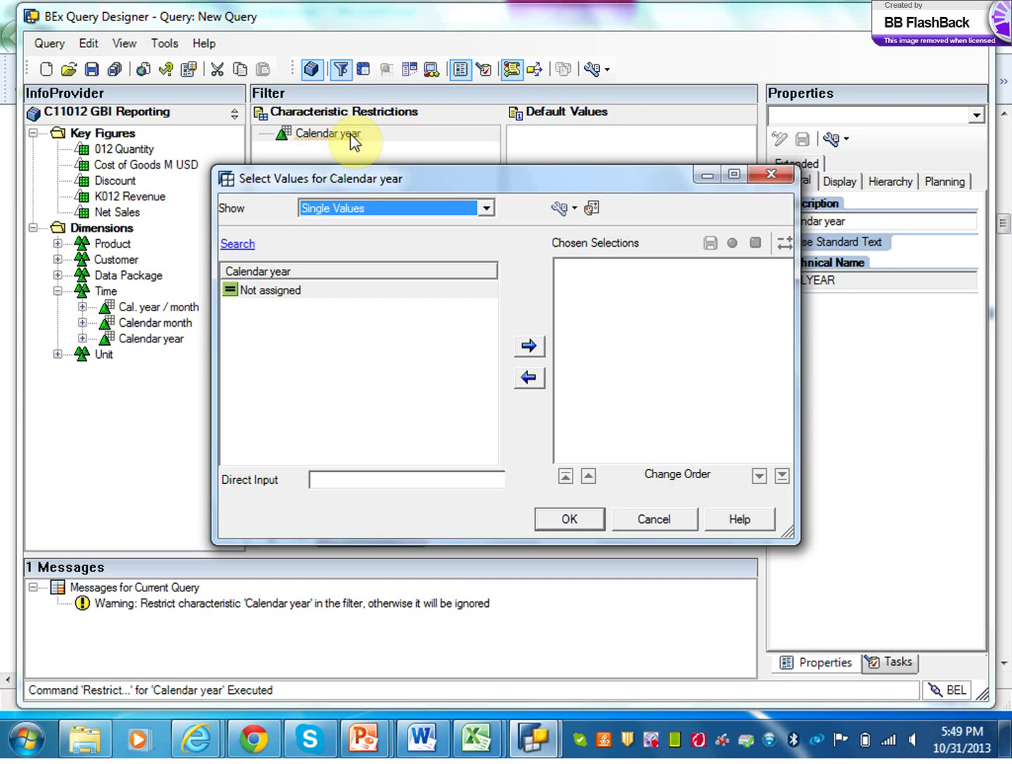
pyautogui.click(487, 208)
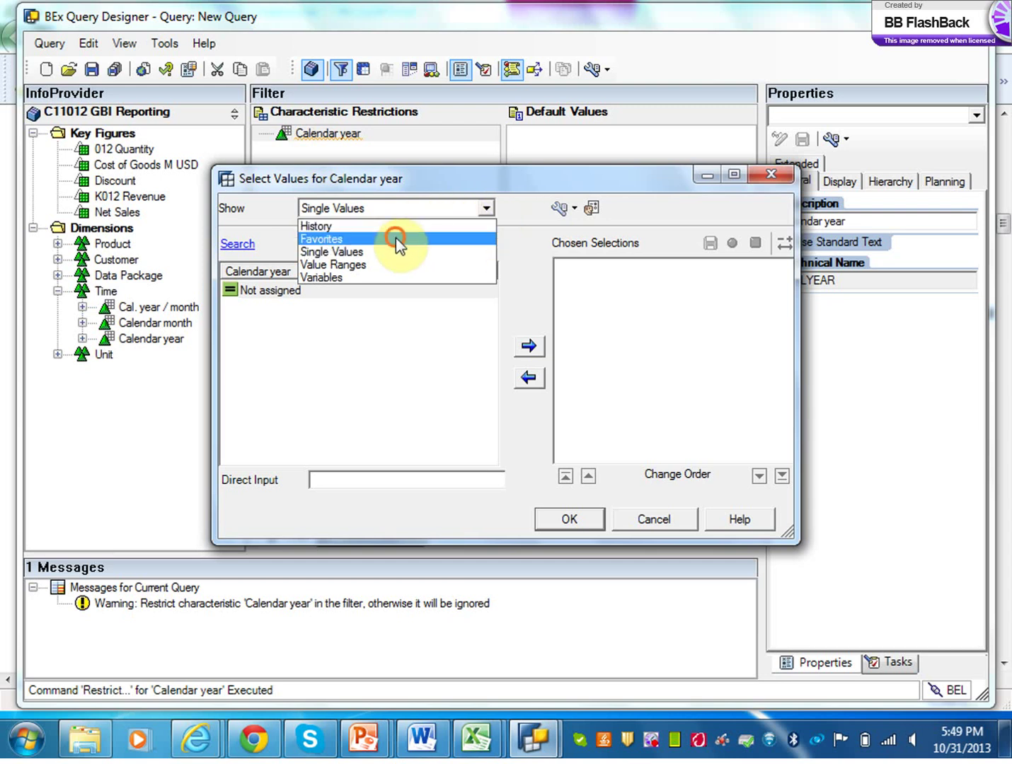
pyautogui.click(395, 239)
pyautogui.click(486, 209)
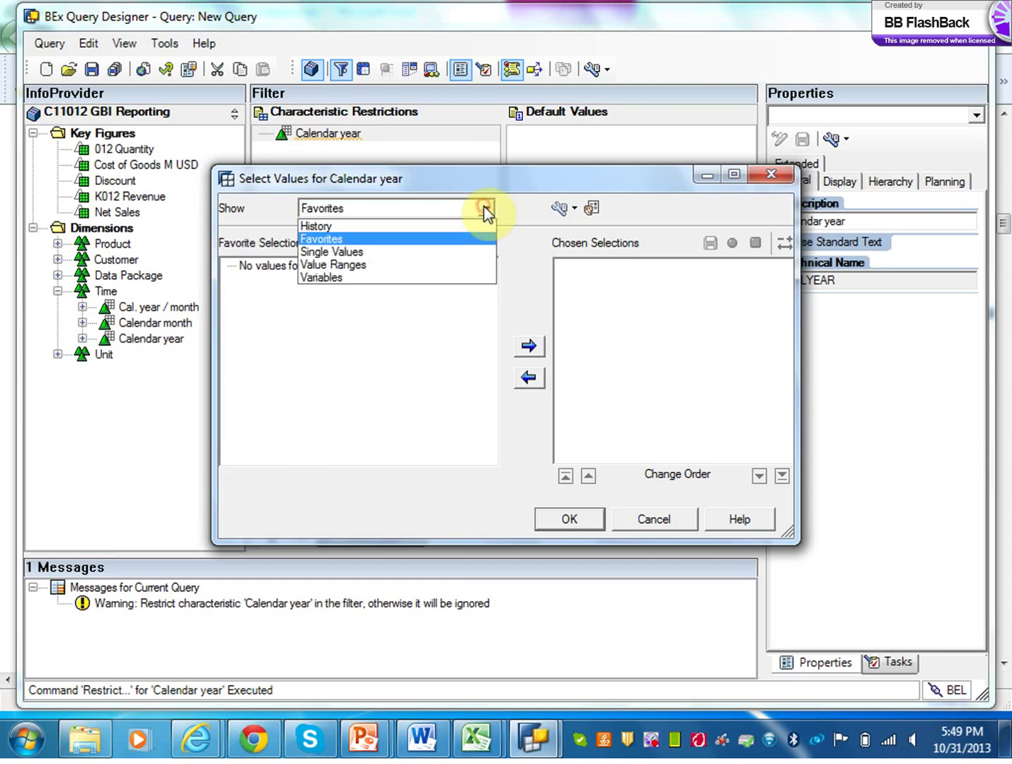
pyautogui.click(401, 252)
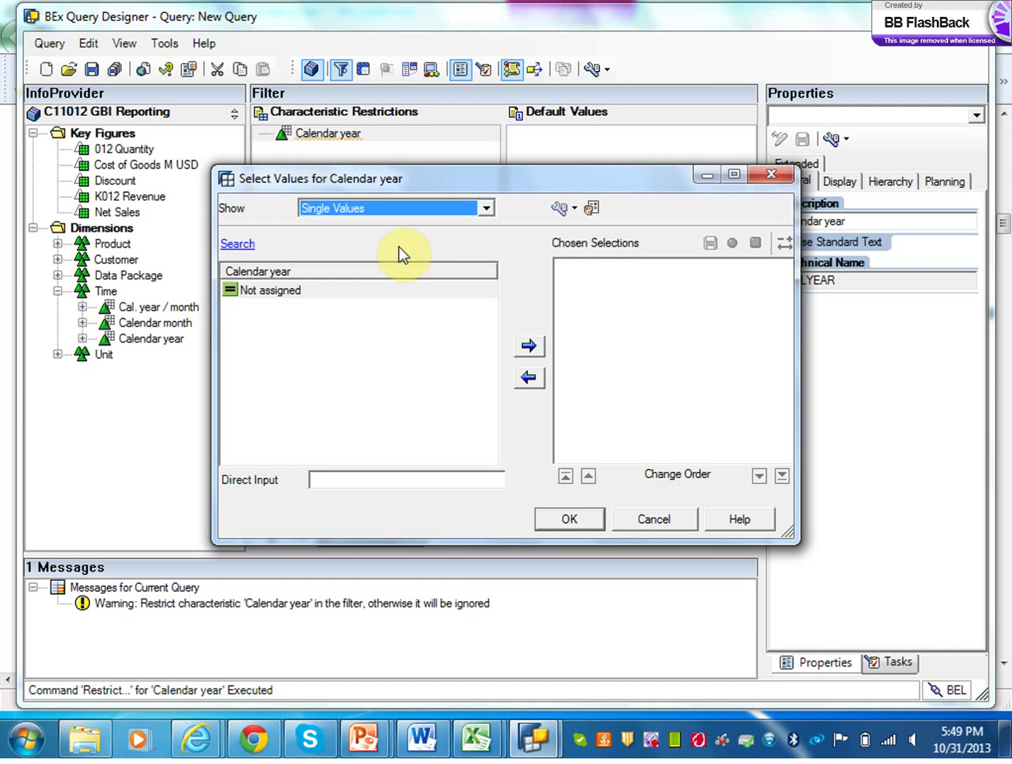
# Step: Check the solution guide's illustration of the Select Values for Calendar year dialog
pyautogui.moveTo(541, 749)
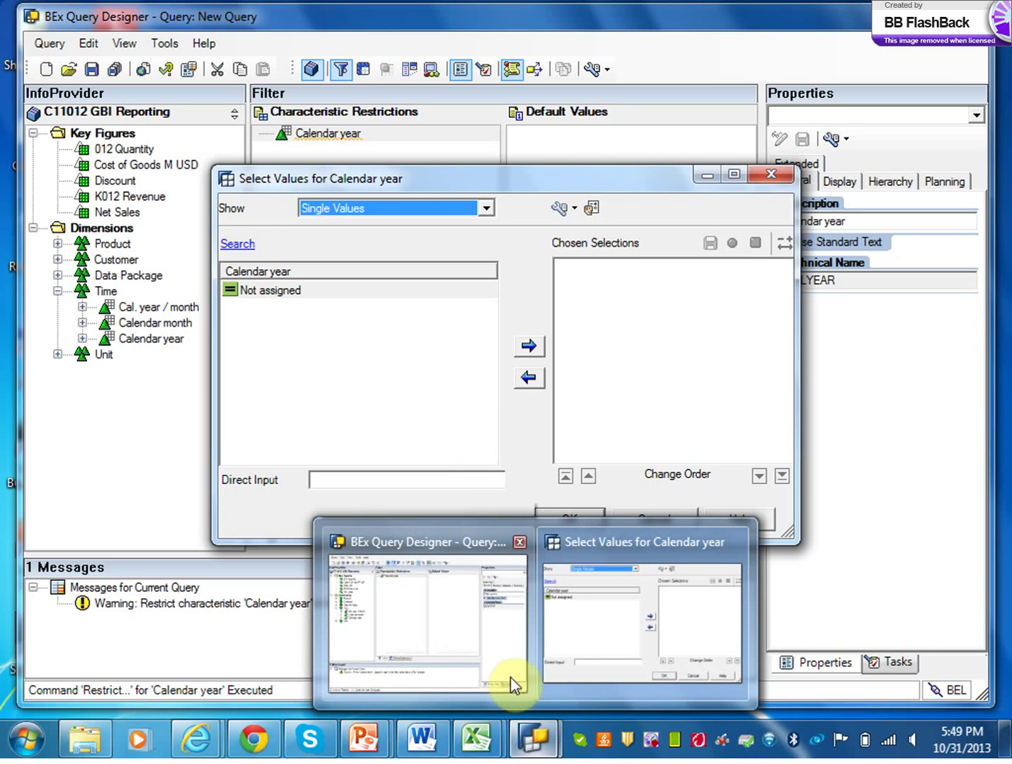
pyautogui.moveTo(546, 676)
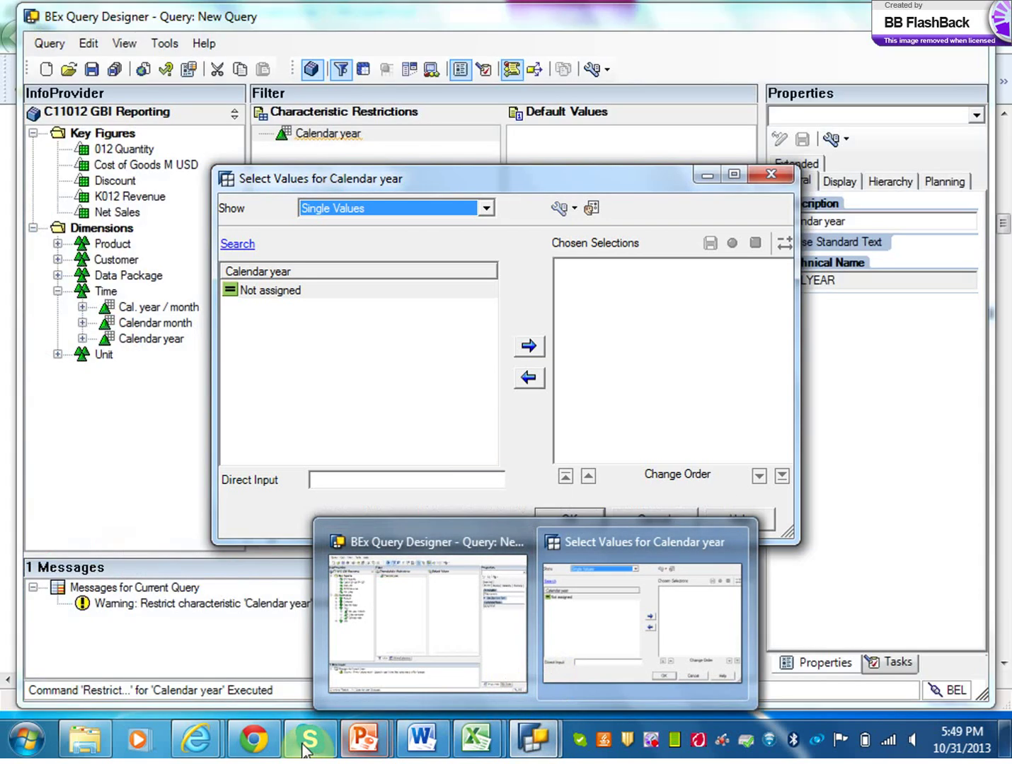
pyautogui.moveTo(195, 740)
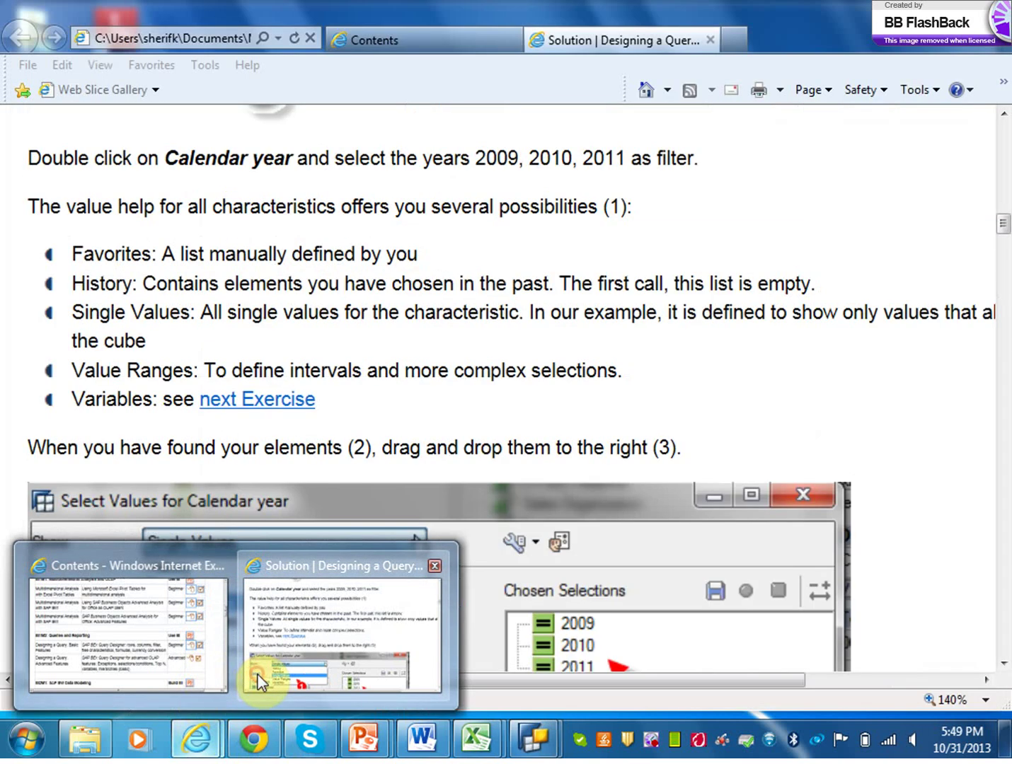
pyautogui.click(261, 681)
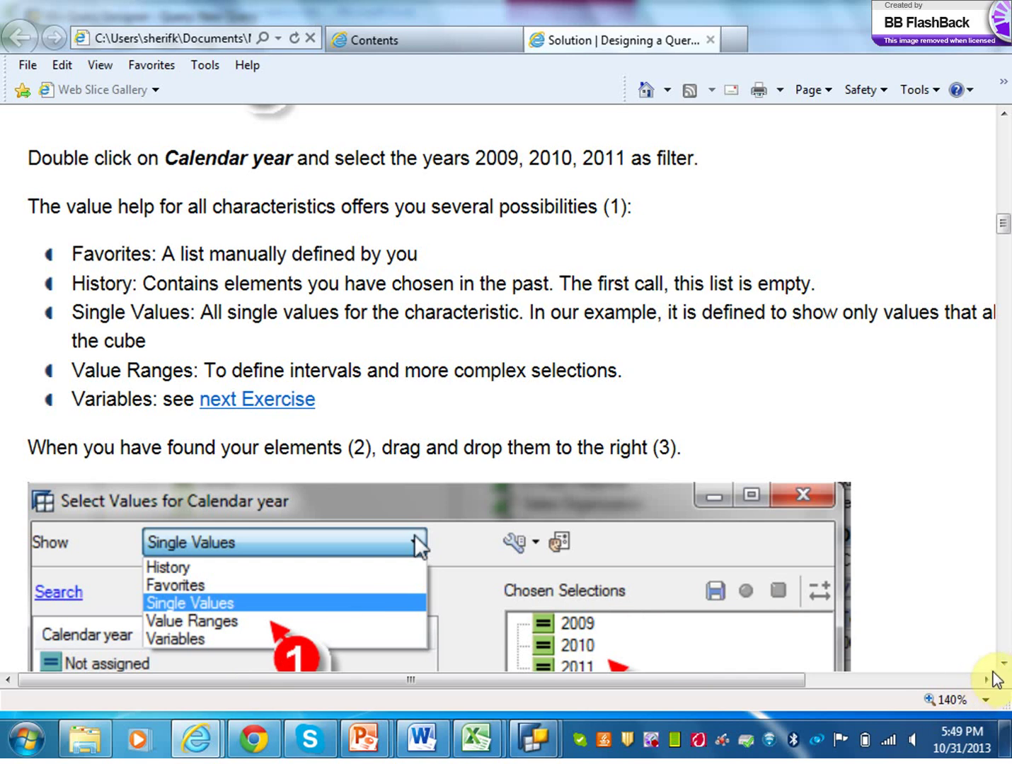
pyautogui.scroll(-3, 1000, 672)
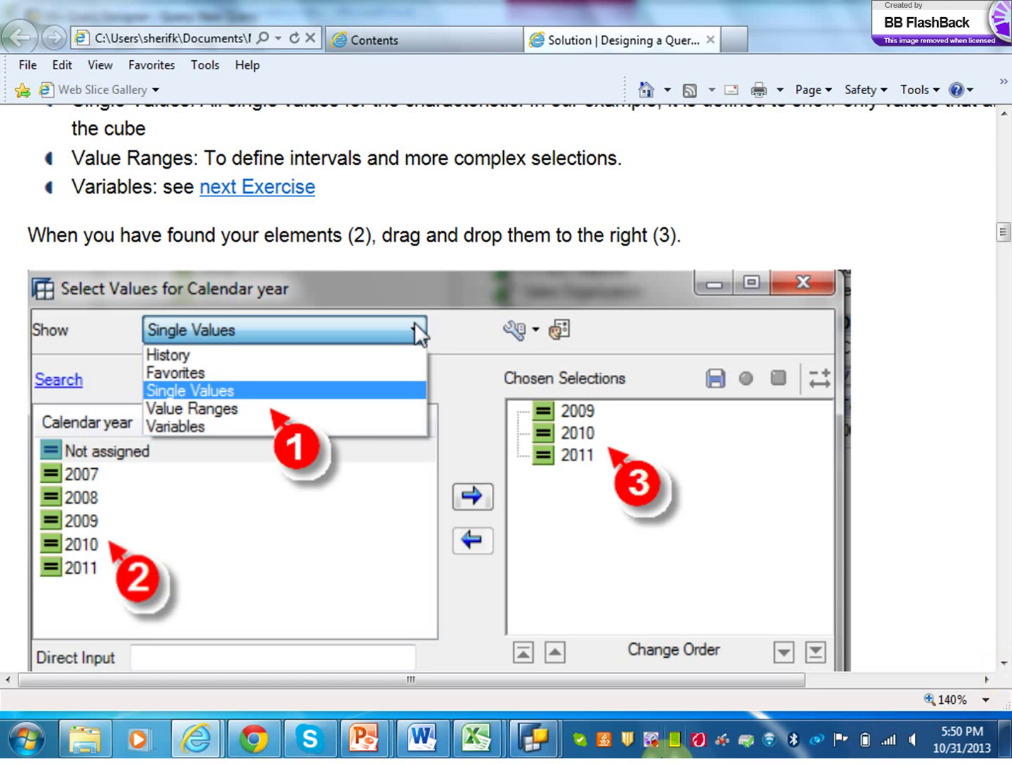
# Step: Switch back to BEx Query Designer, try Not assigned as a chosen selection for Calendar year, and take it out again
pyautogui.moveTo(537, 750)
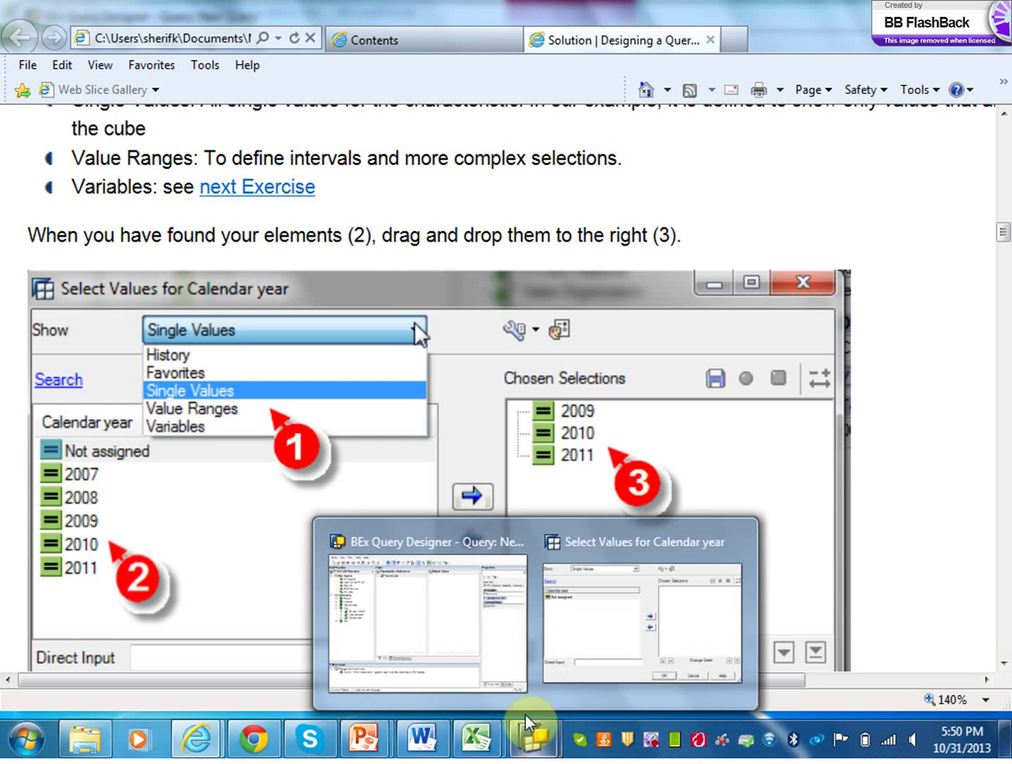
pyautogui.moveTo(513, 681)
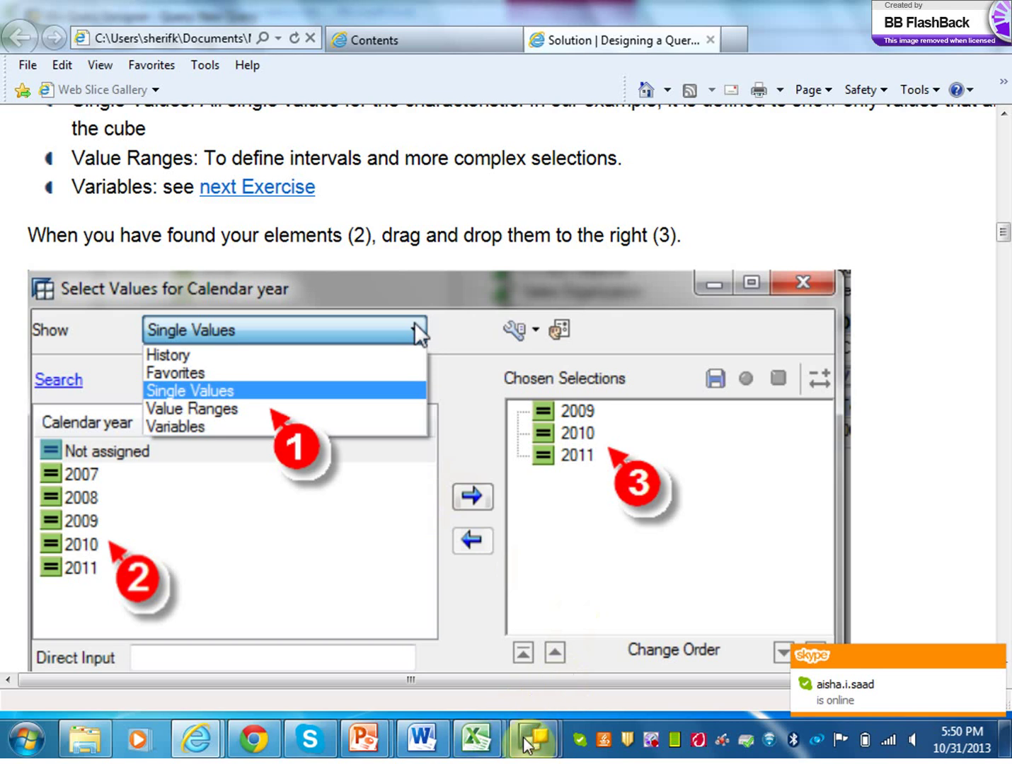
pyautogui.moveTo(467, 752)
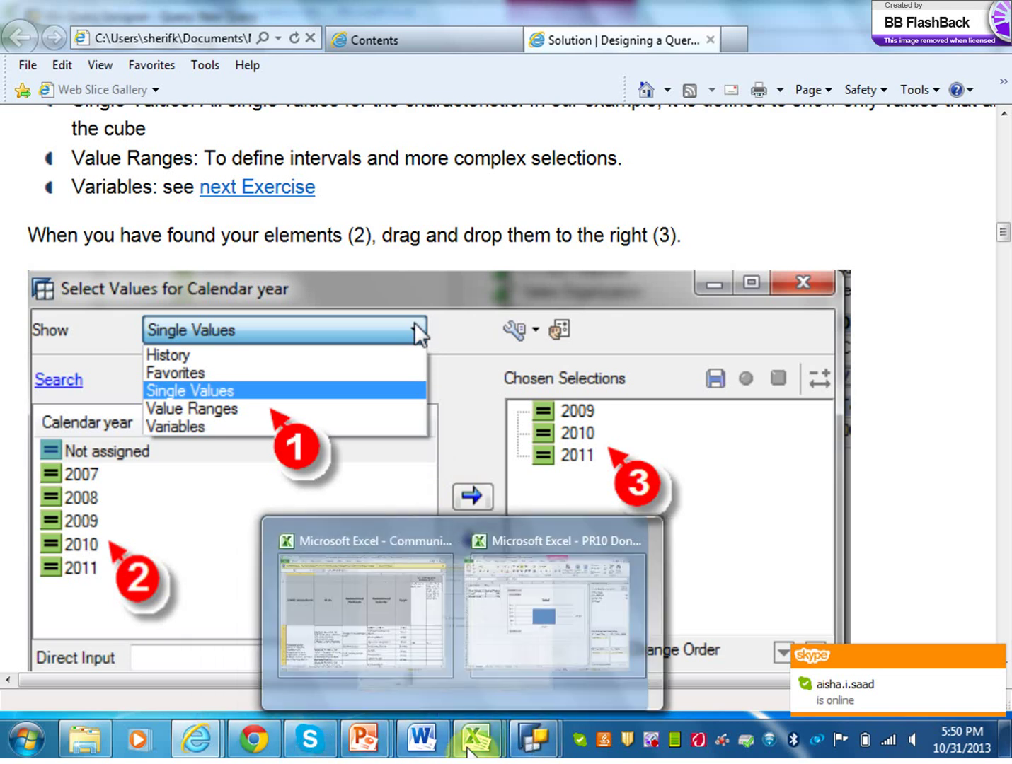
pyautogui.moveTo(202, 744)
pyautogui.moveTo(523, 728)
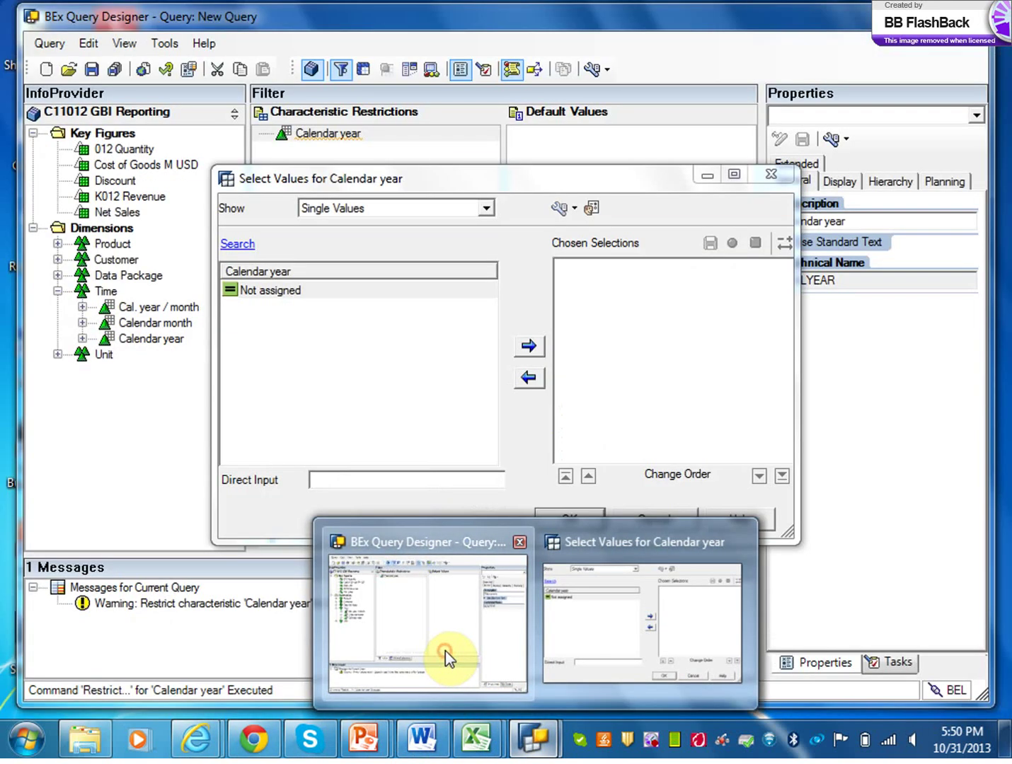
pyautogui.click(445, 651)
pyautogui.doubleClick(280, 288)
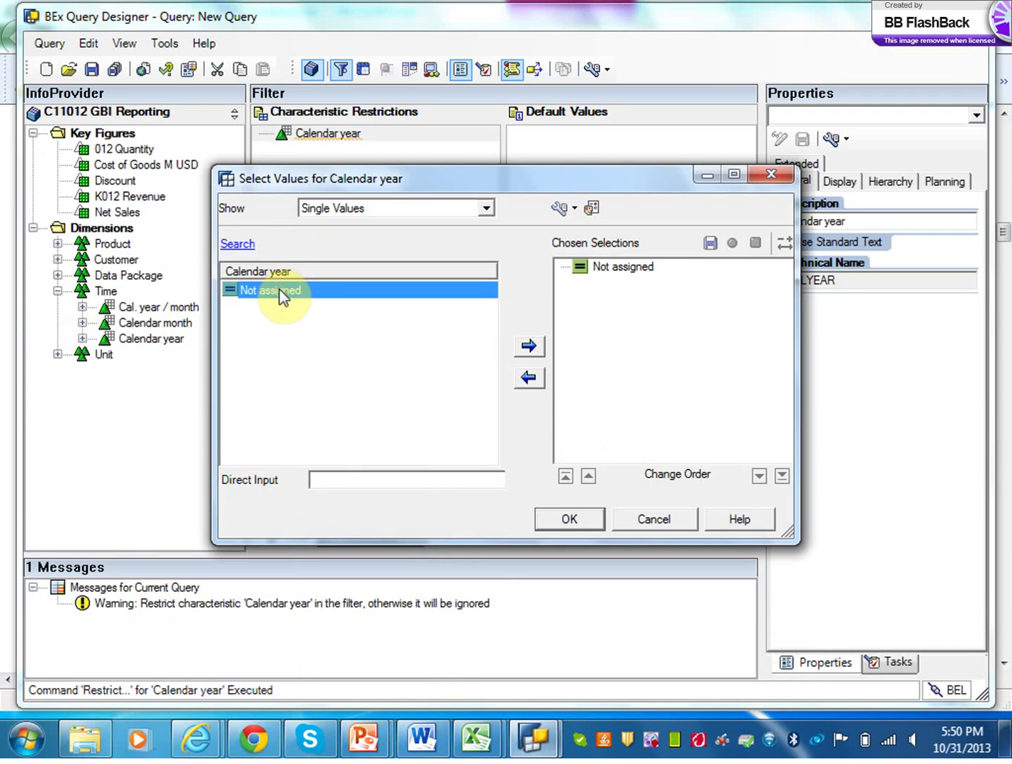
pyautogui.click(525, 379)
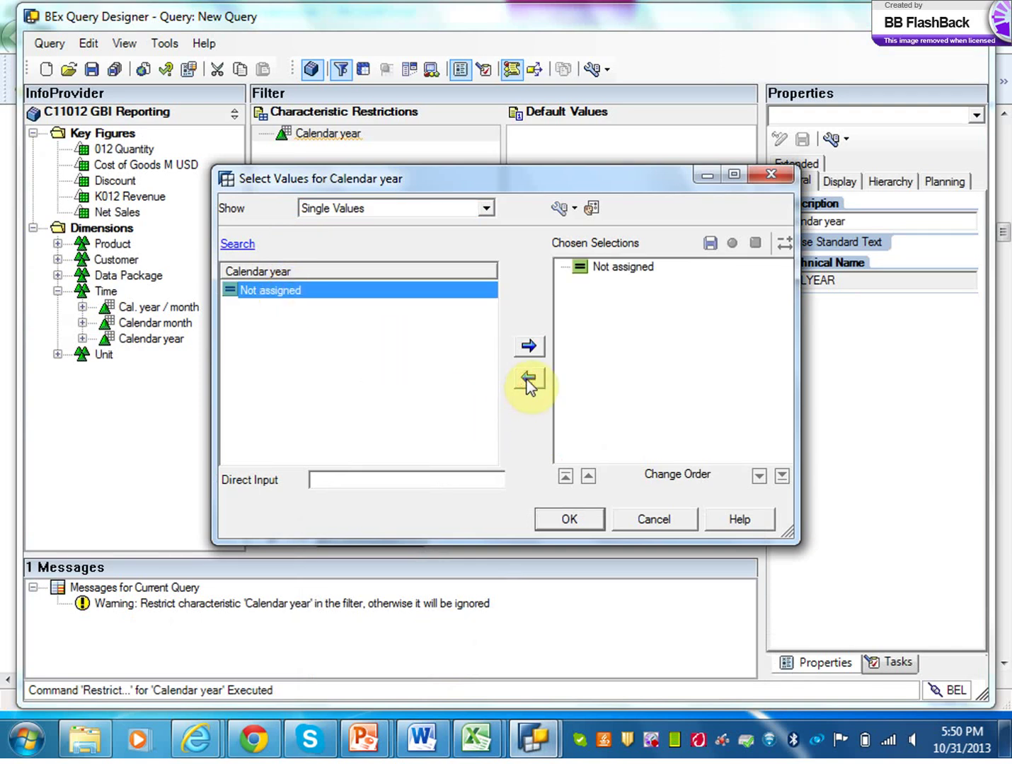
pyautogui.click(604, 266)
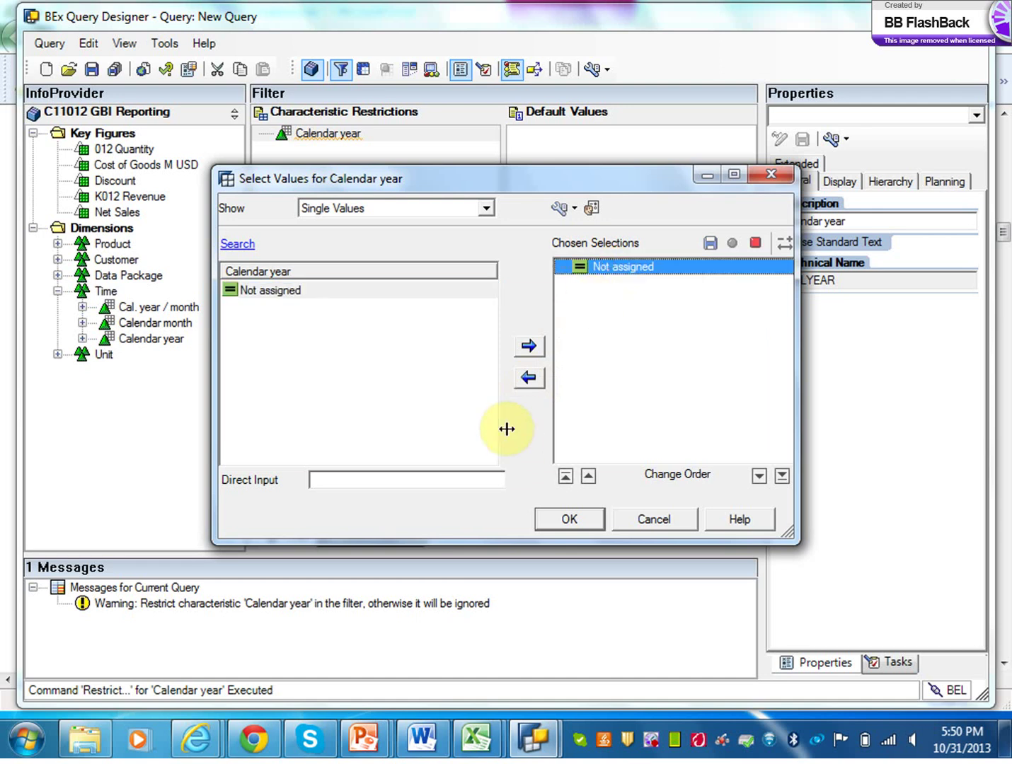
pyautogui.click(529, 378)
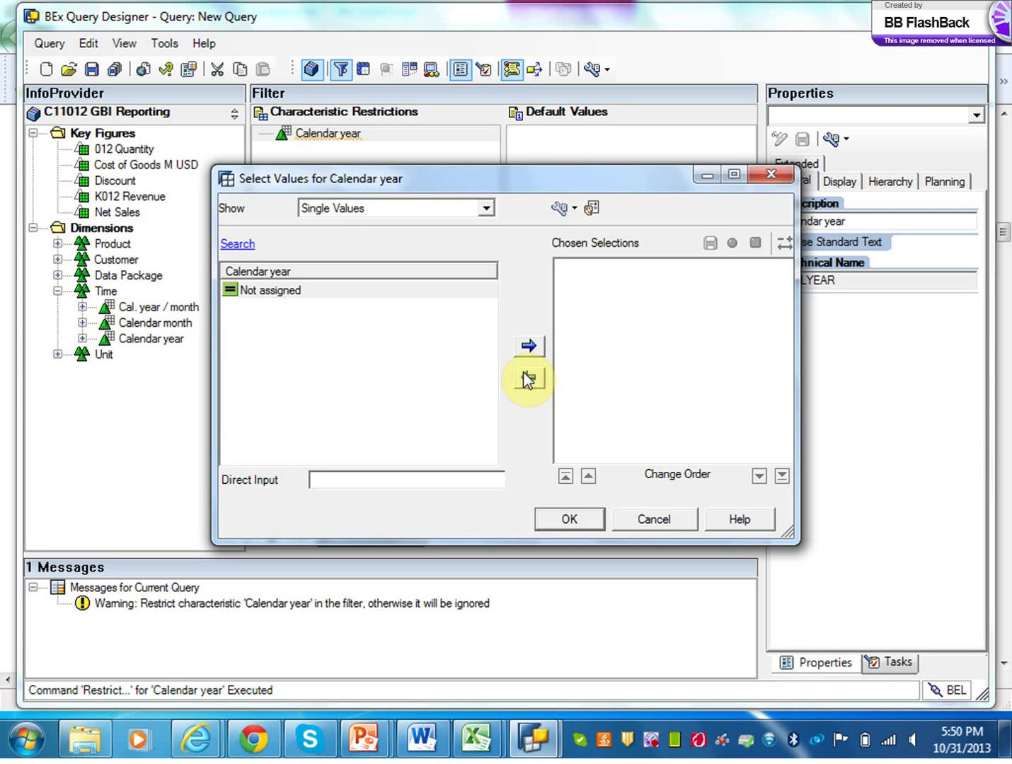
pyautogui.click(652, 522)
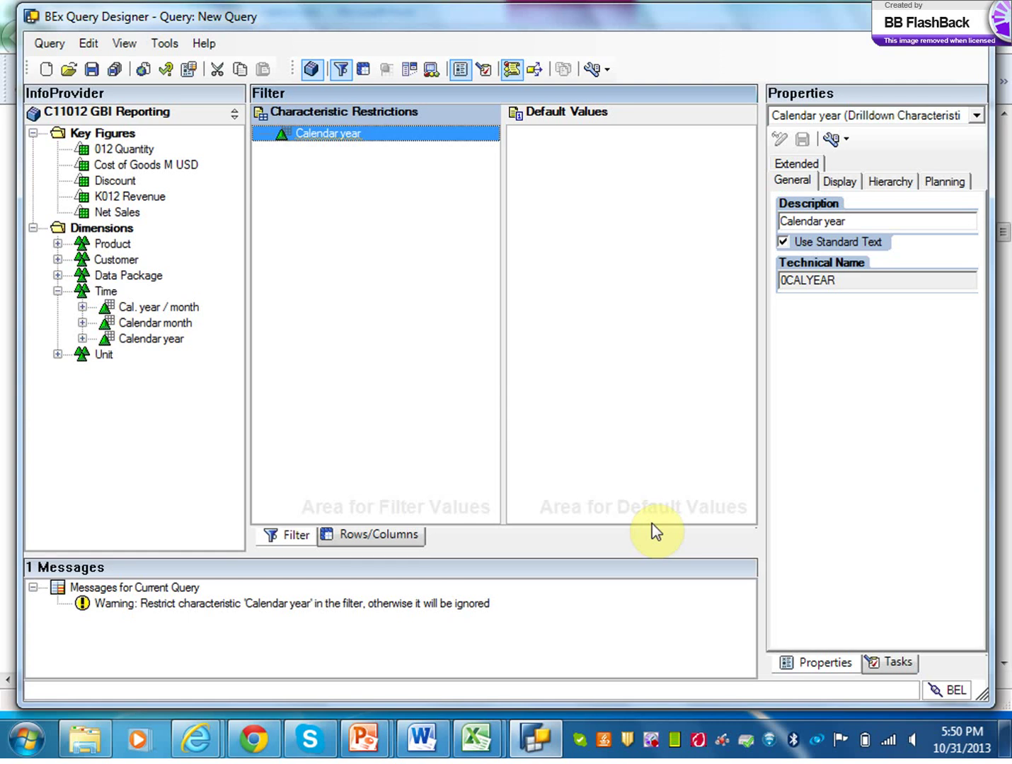
# Step: Create a new query on the C11025 GBI REPORTING InfoProvider without saving the current query
pyautogui.click(50, 71)
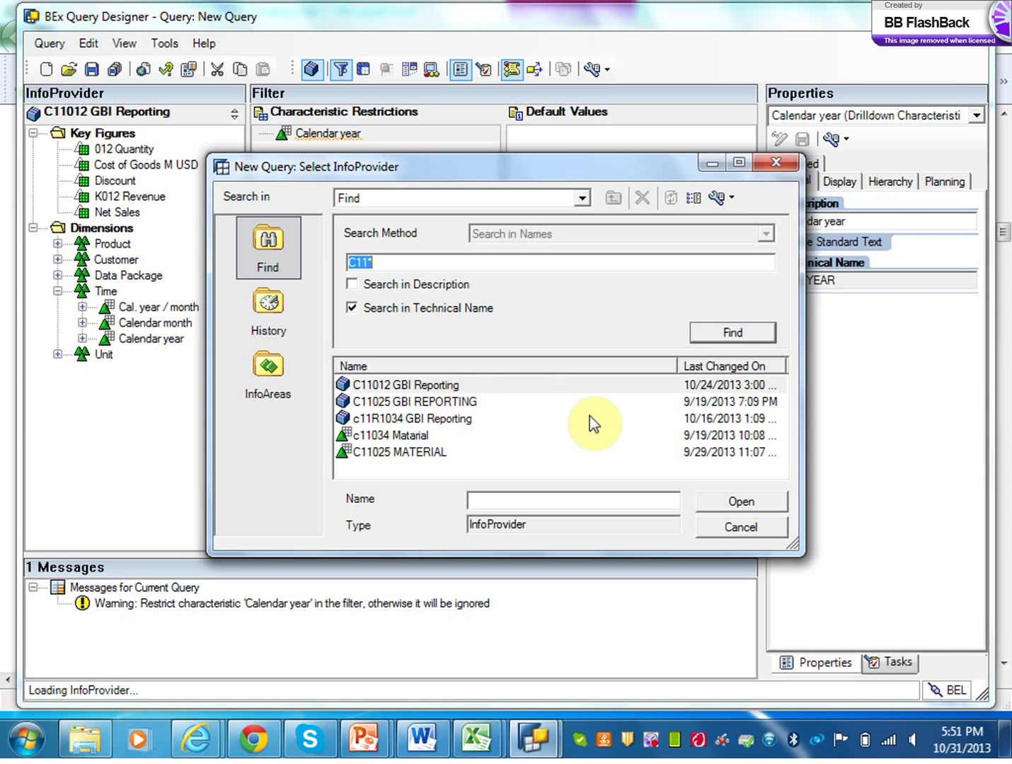
pyautogui.doubleClick(408, 402)
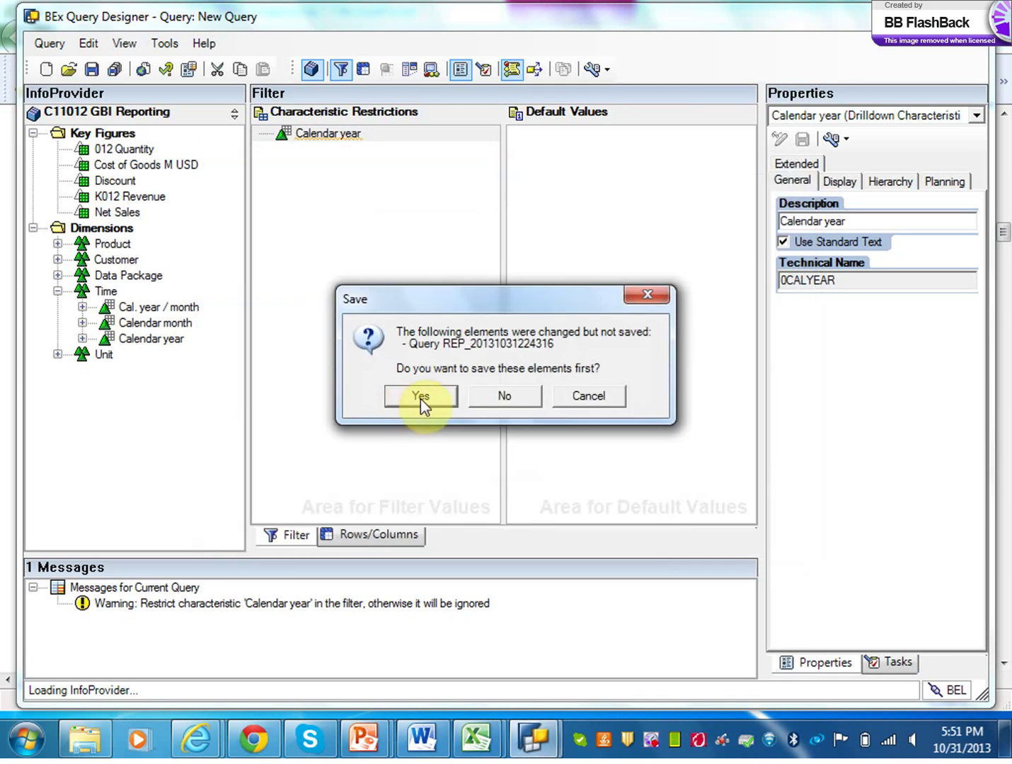
pyautogui.click(505, 401)
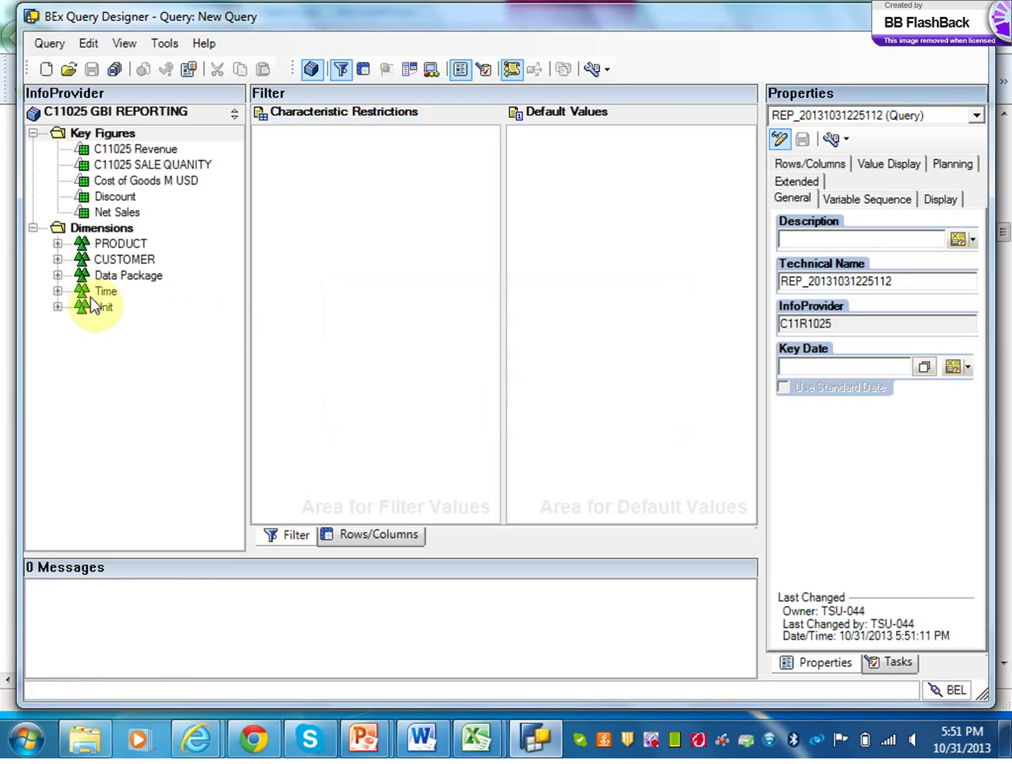
# Step: Add Calendar year from the Time dimension to the Characteristic Restrictions and view its available single values
pyautogui.click(58, 292)
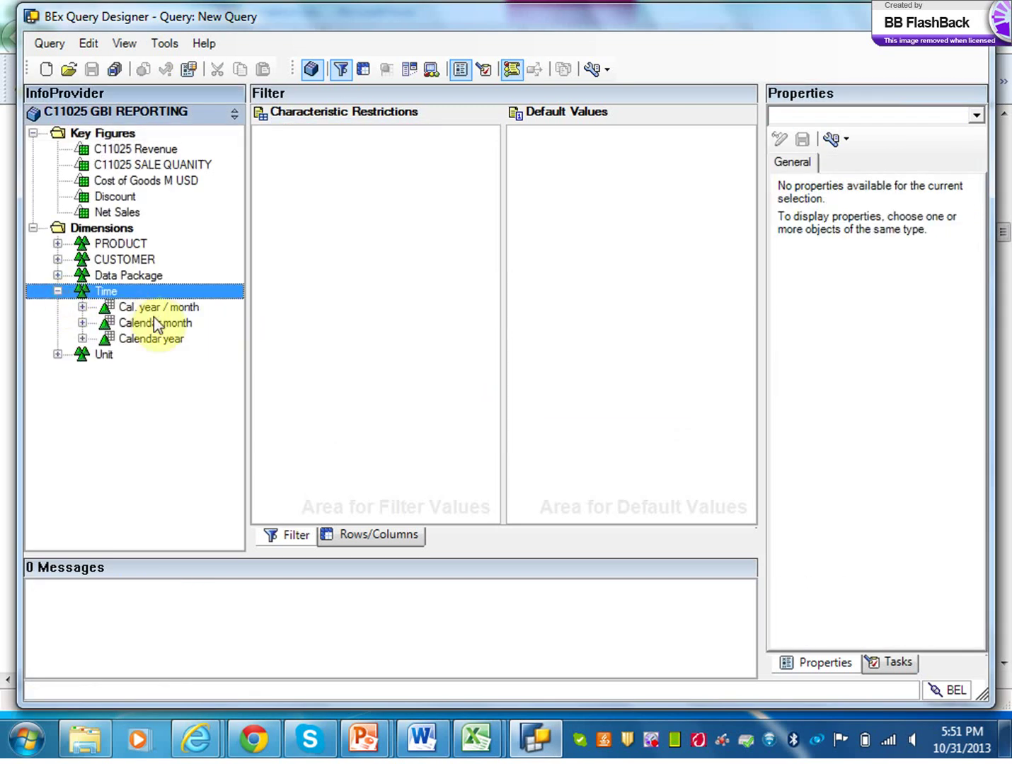
pyautogui.moveTo(117, 339); pyautogui.dragTo(336, 156)
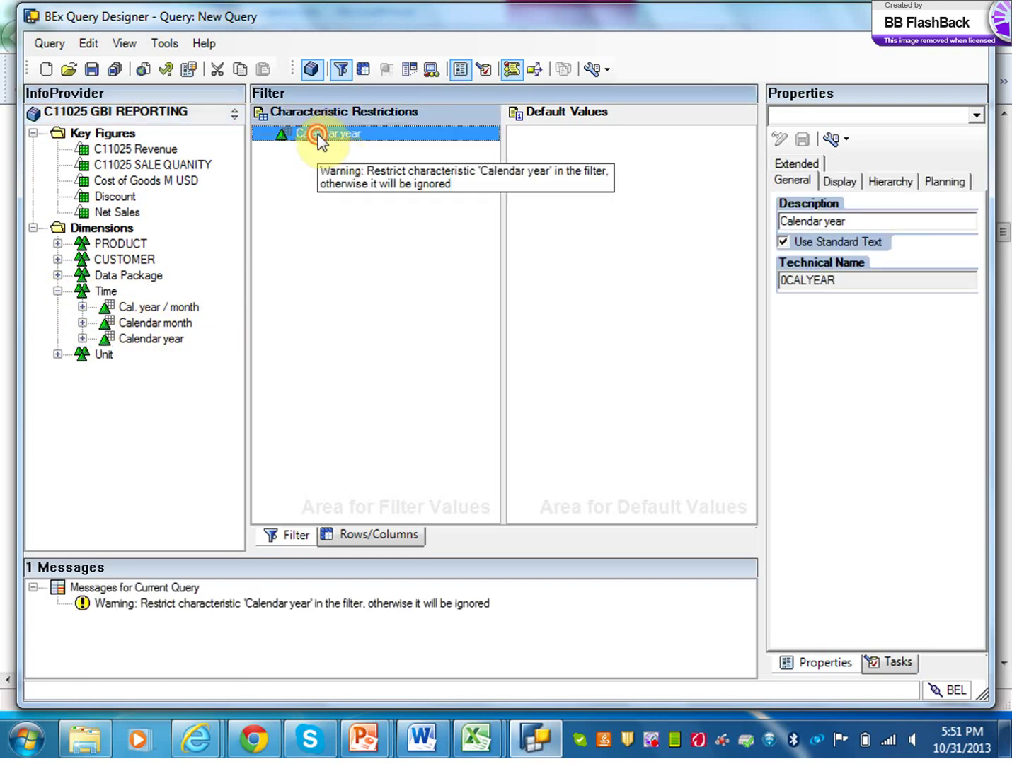
pyautogui.doubleClick(317, 134)
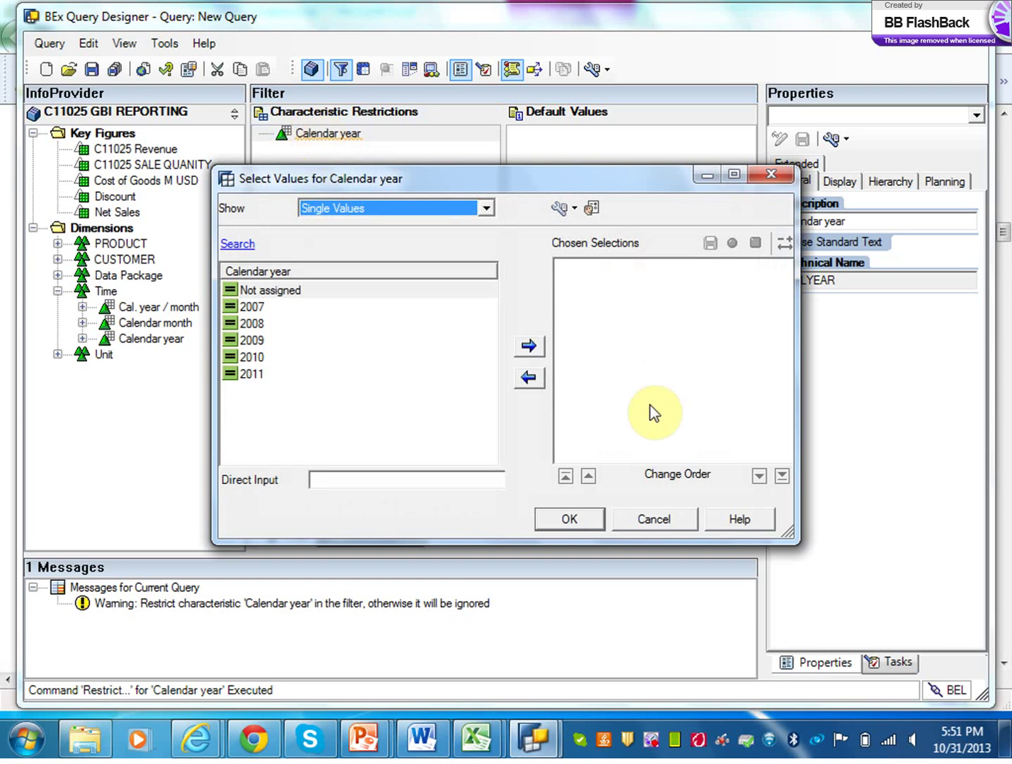
pyautogui.click(653, 519)
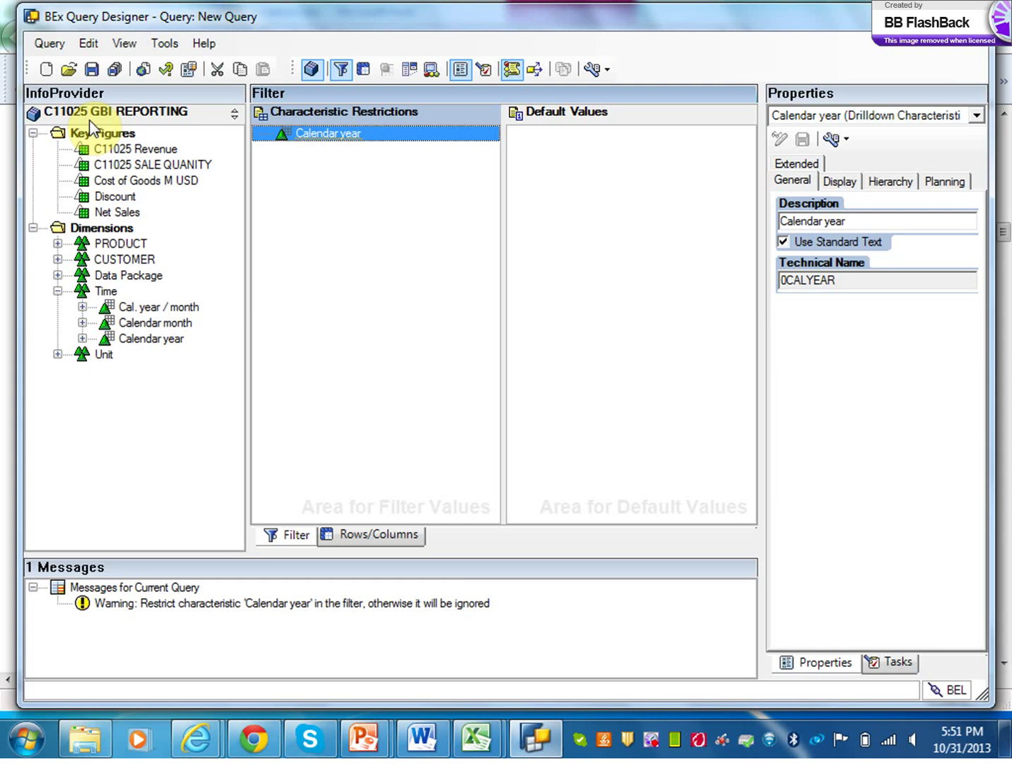
# Step: Restrict Calendar year in the filter to the single values 2009, 2010 and 2011
pyautogui.doubleClick(333, 133)
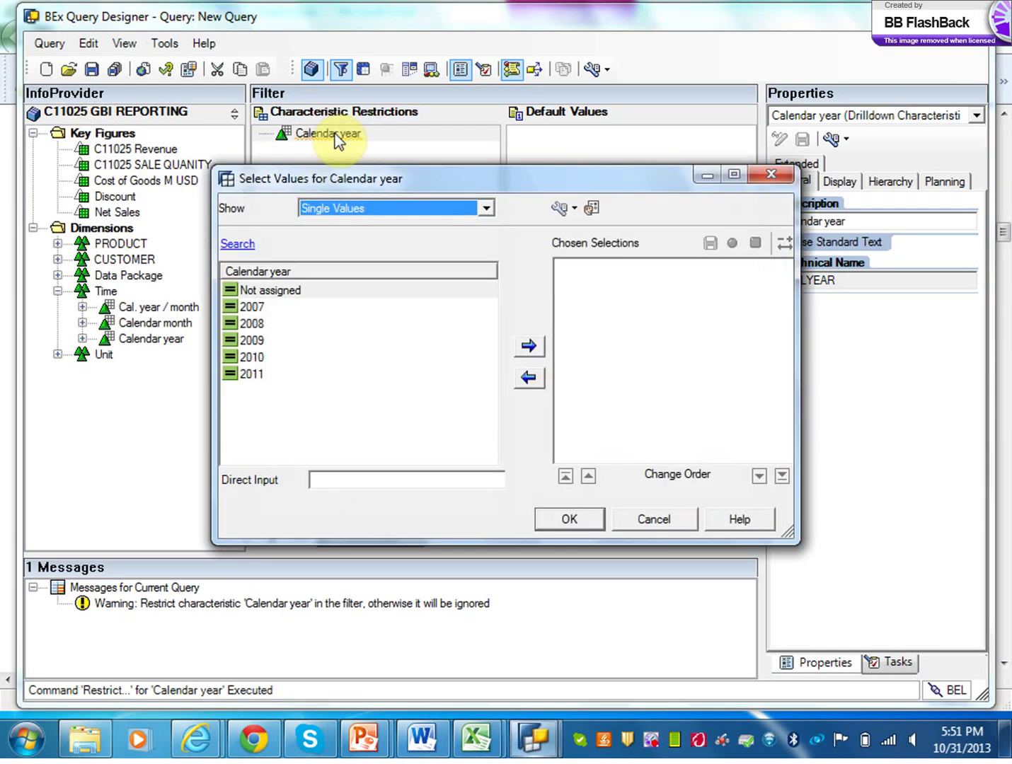
pyautogui.click(259, 340)
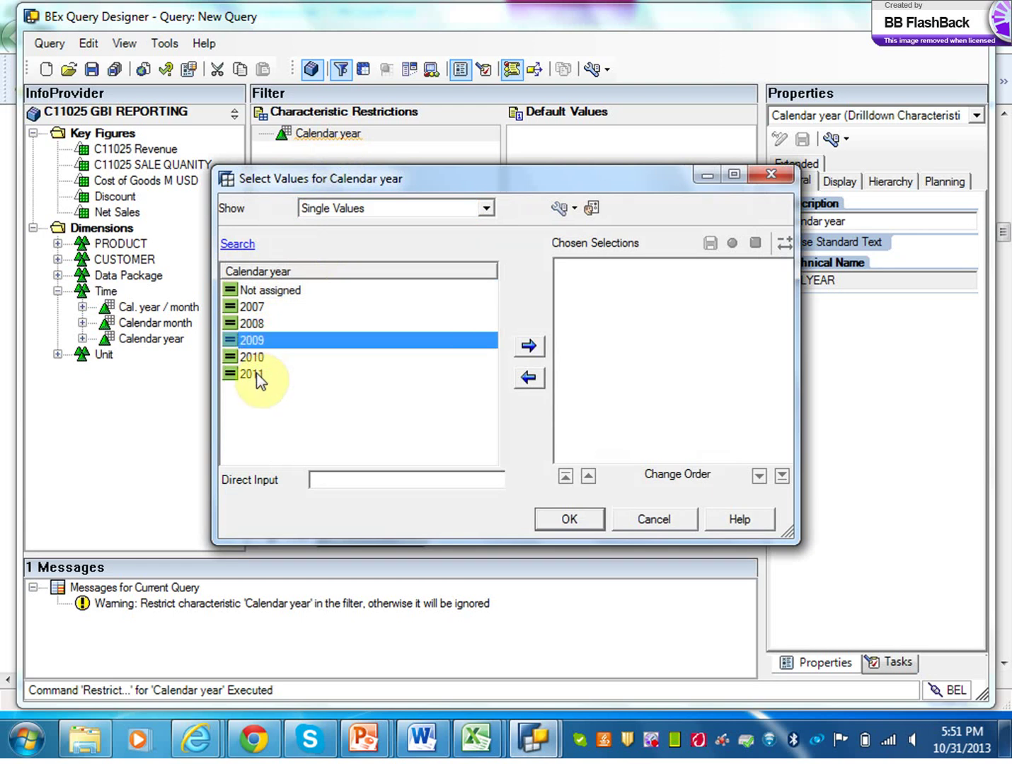
pyautogui.keyDown('shift'); pyautogui.click(258, 375); pyautogui.keyUp('shift')
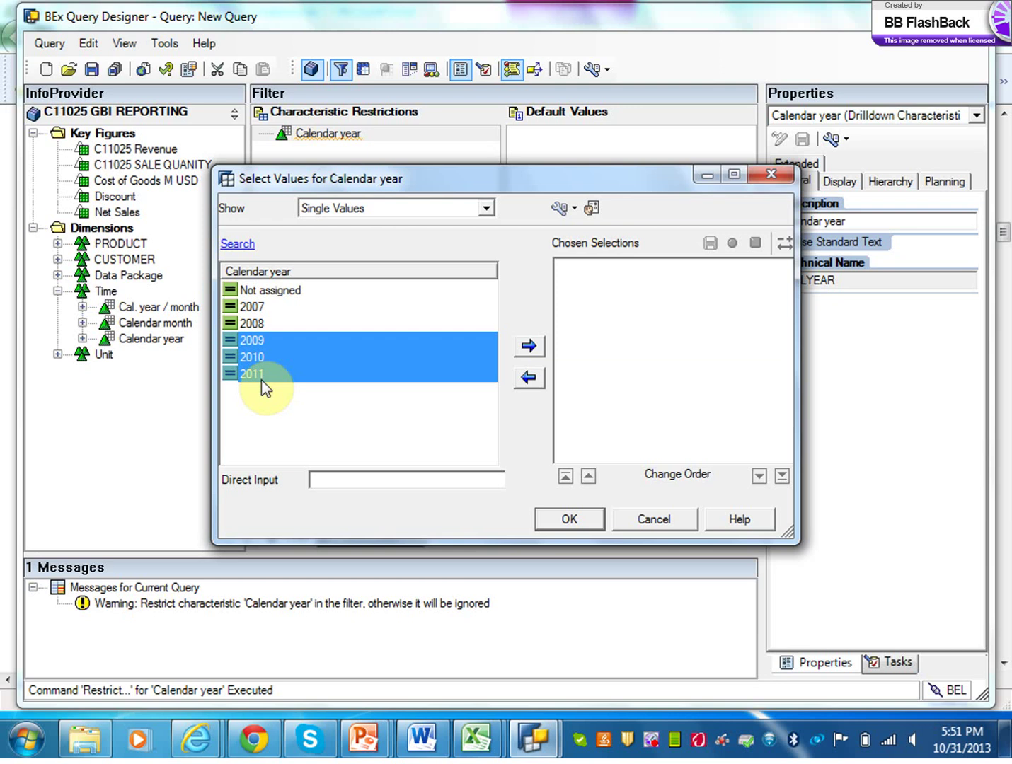
pyautogui.click(530, 348)
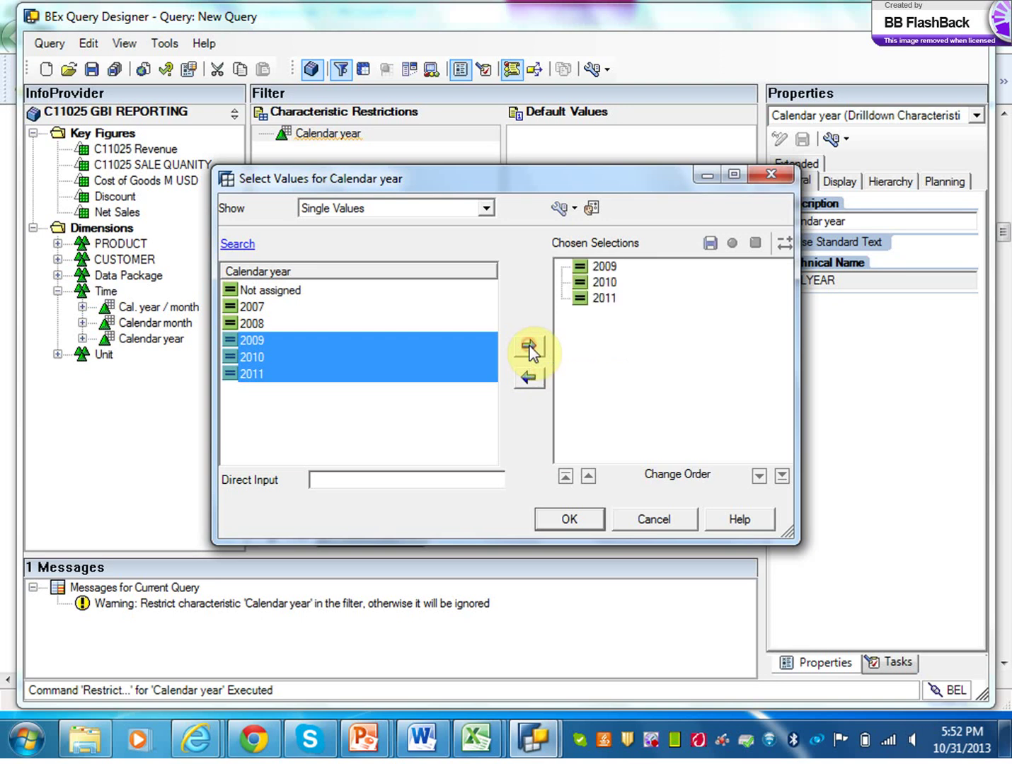
pyautogui.click(568, 521)
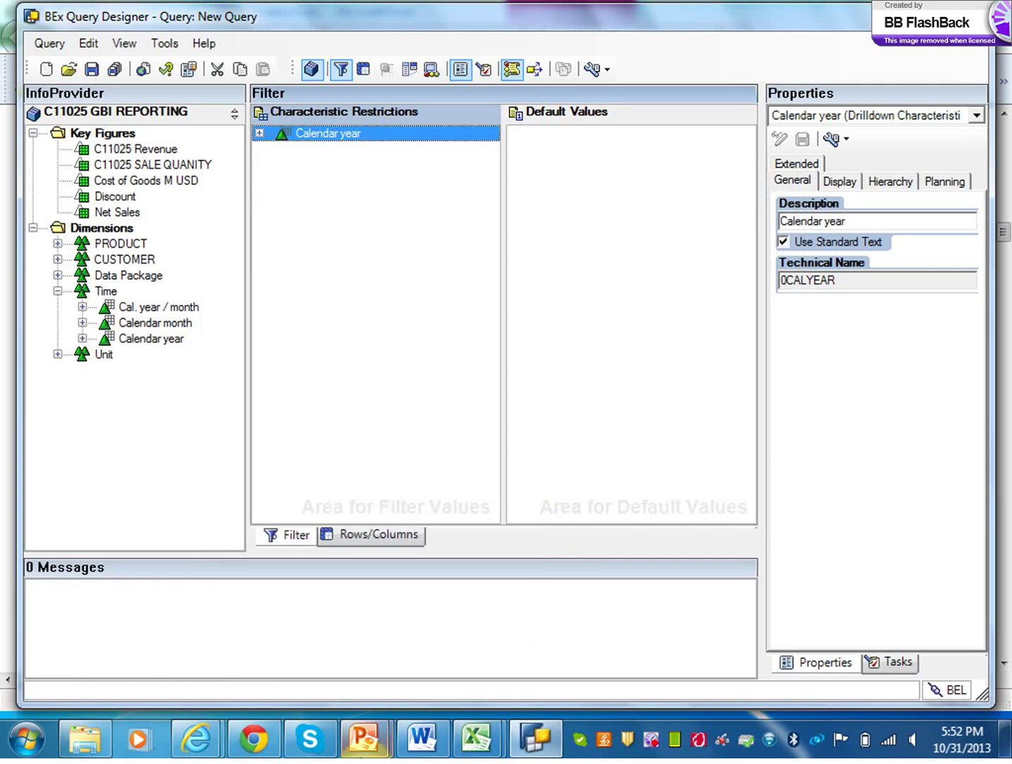
pyautogui.moveTo(380, 750)
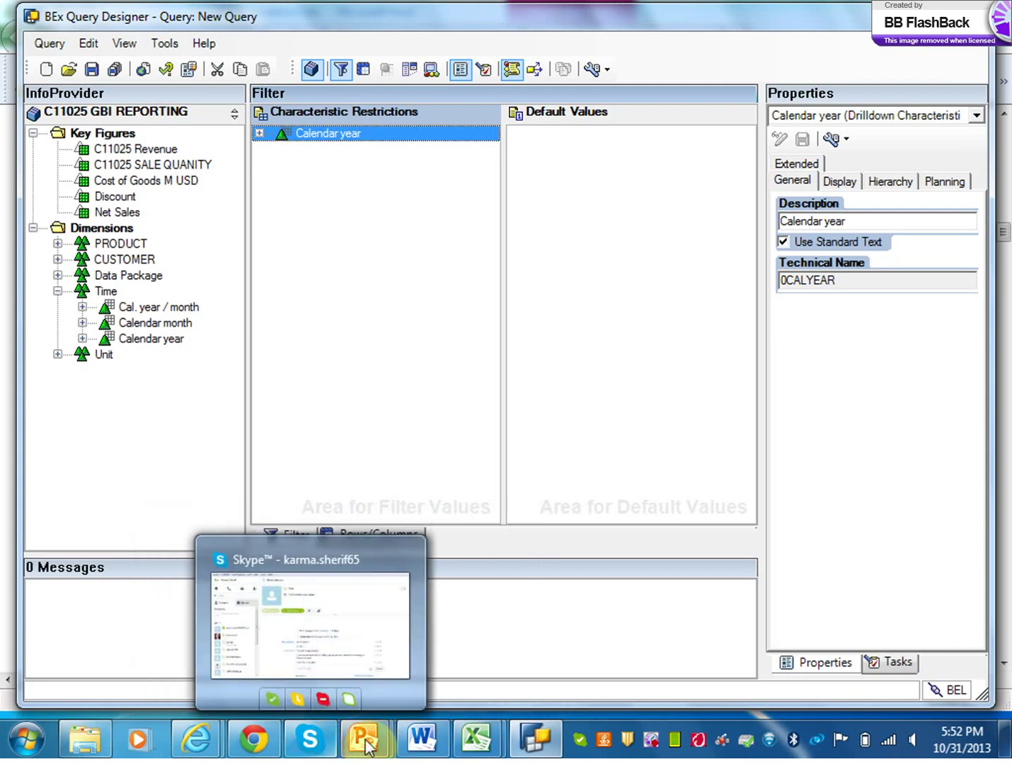
# Step: Switch to the solution guide in Internet Explorer and read the instructions for restricting Country in the filter
pyautogui.moveTo(200, 738)
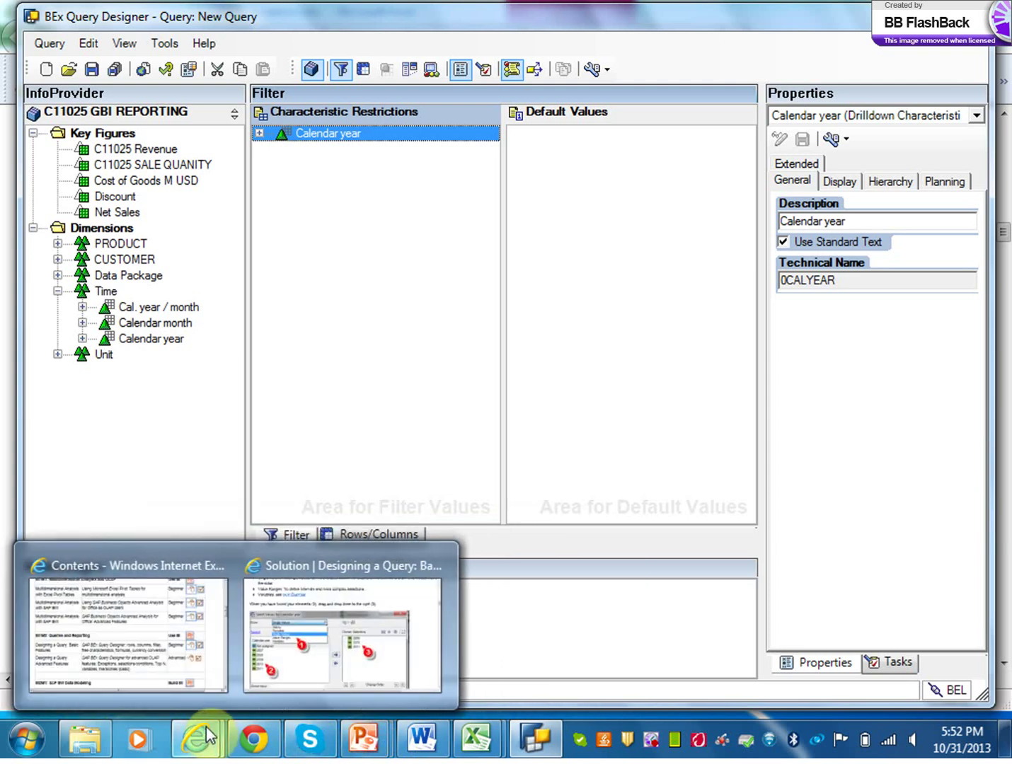
pyautogui.click(293, 677)
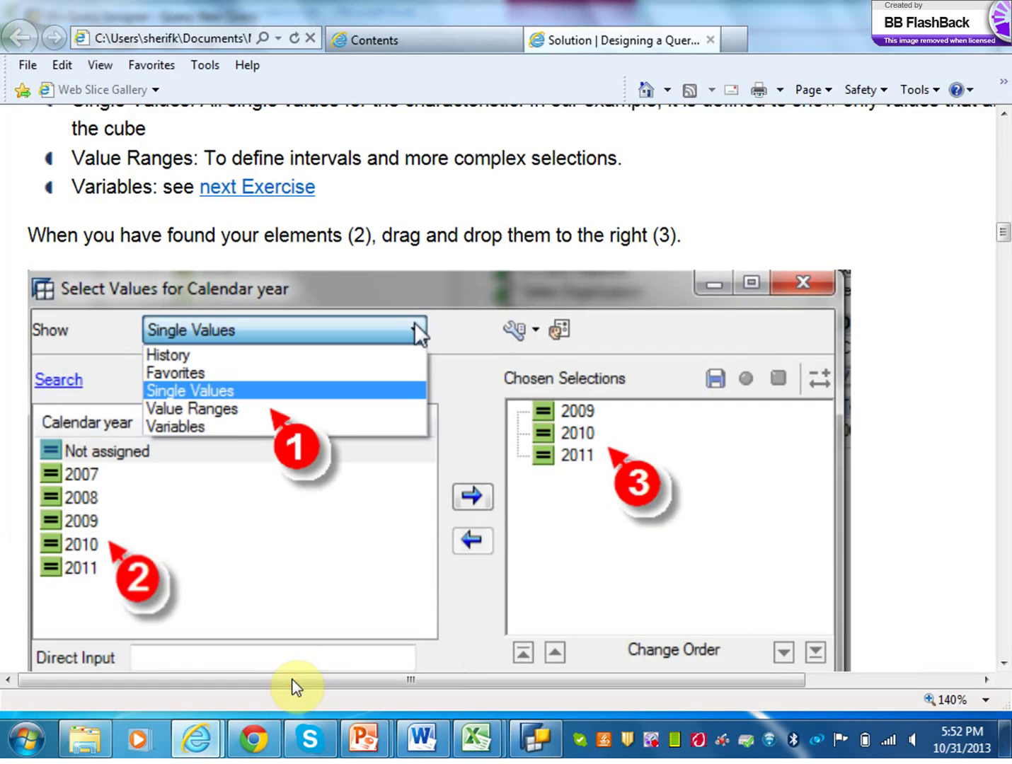
pyautogui.click(1003, 664)
pyautogui.click(1001, 664)
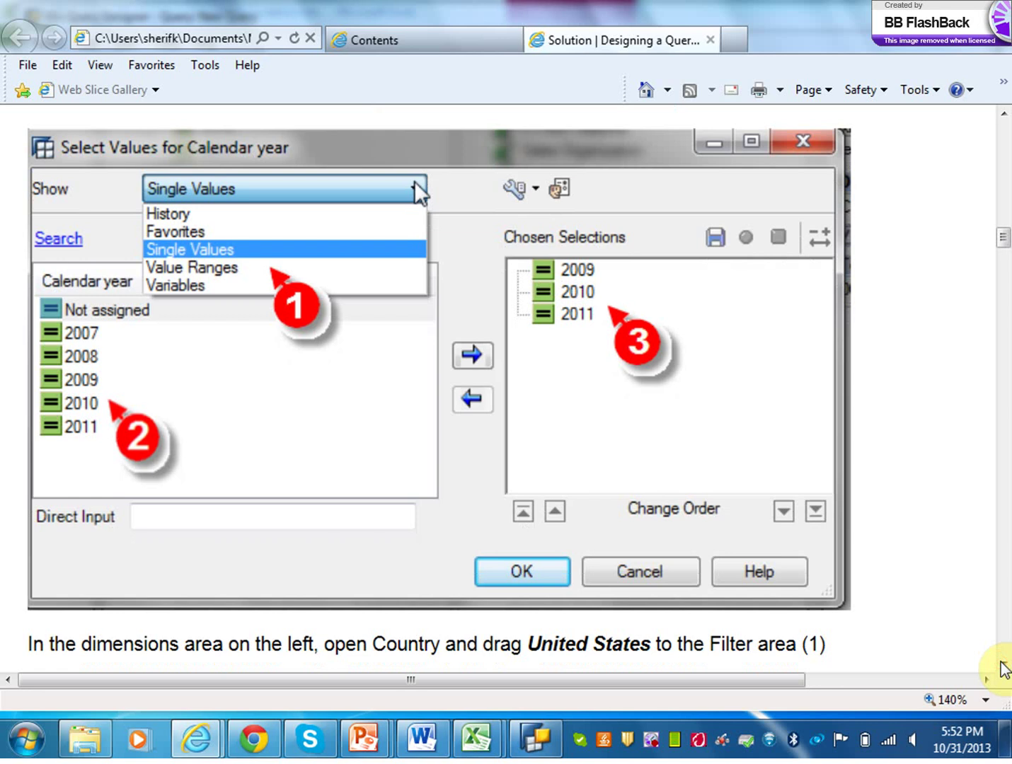
pyautogui.click(1001, 664)
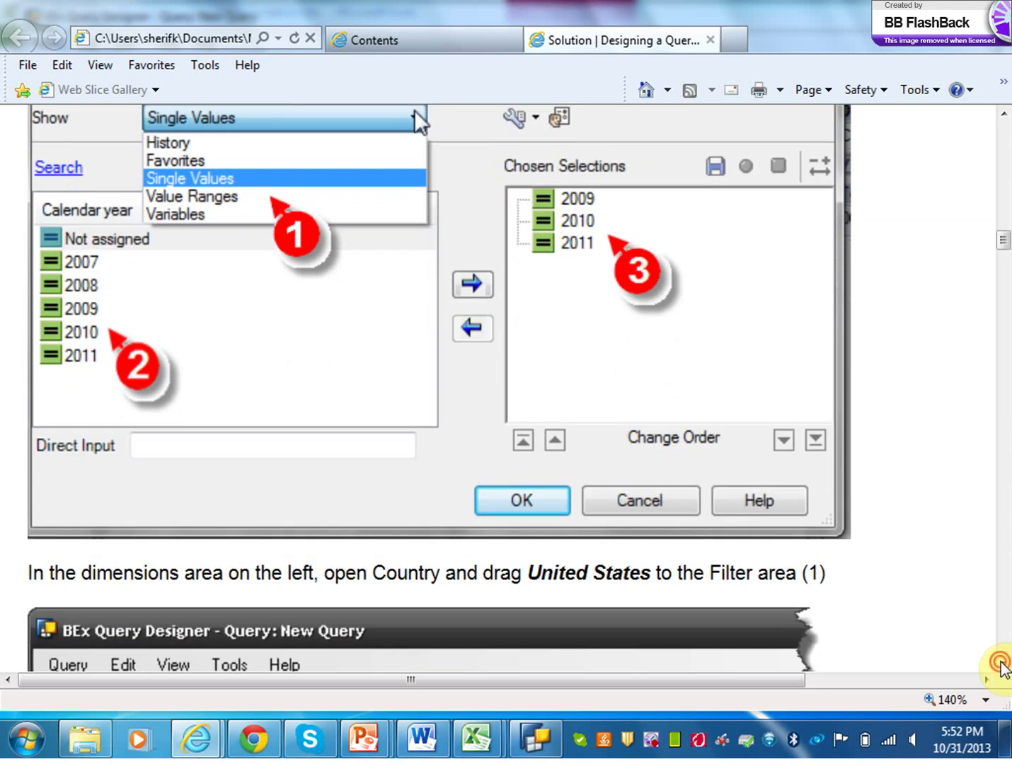
pyautogui.click(1003, 667)
pyautogui.click(1003, 666)
pyautogui.click(1003, 666)
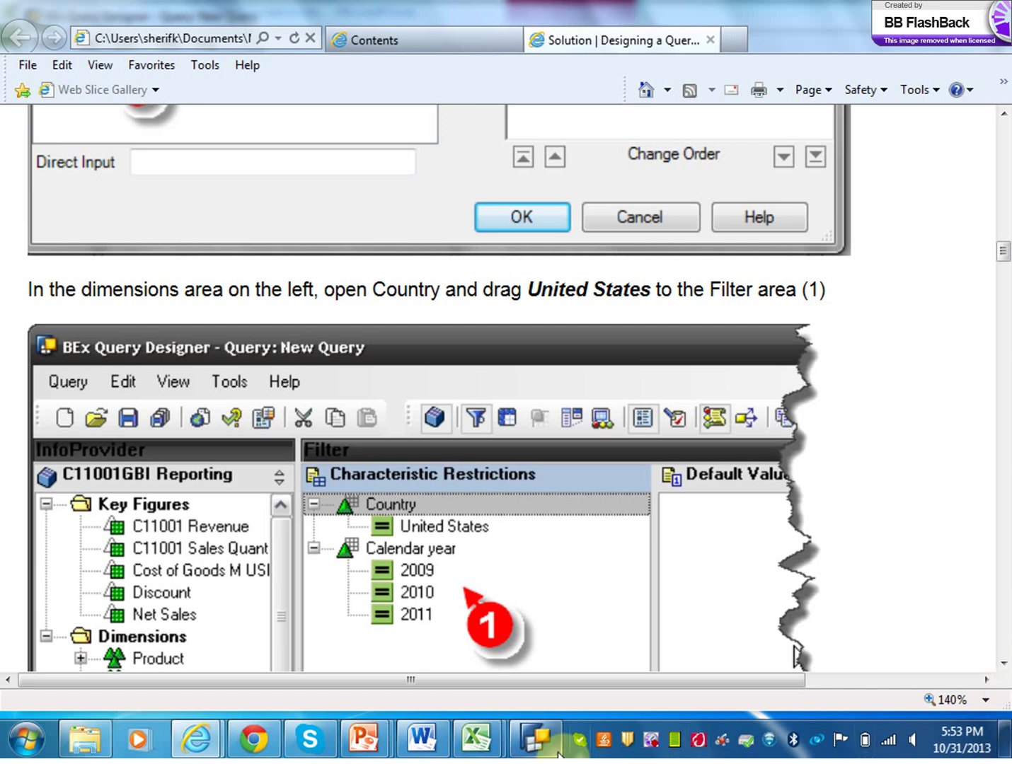
pyautogui.moveTo(554, 755)
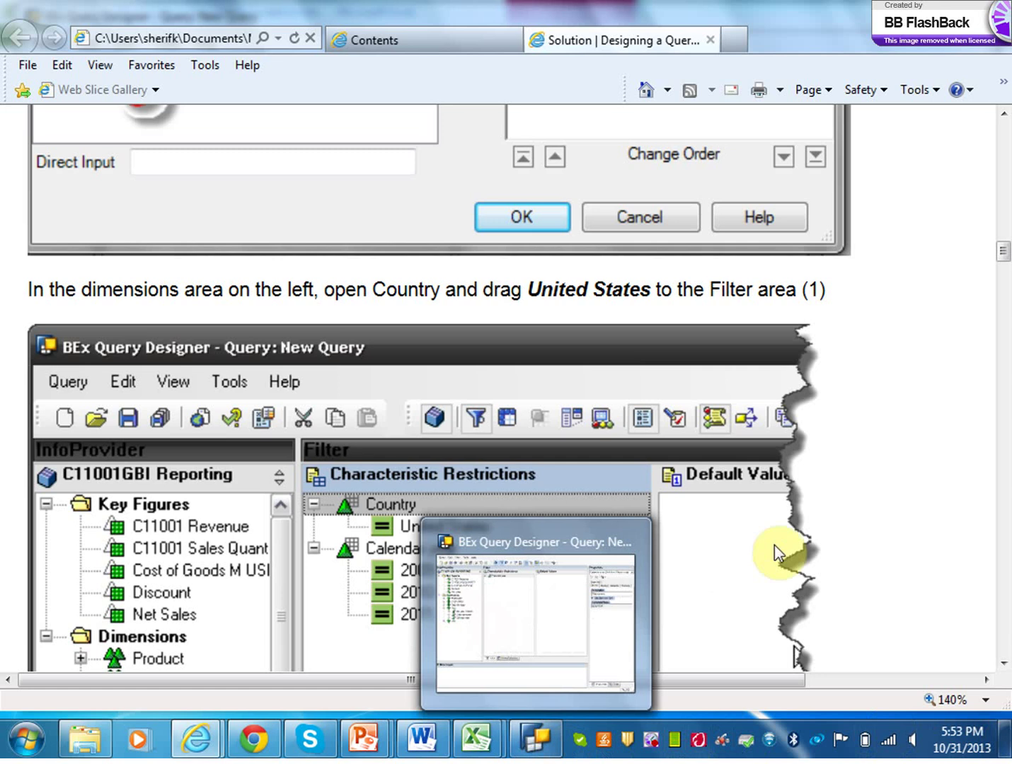
pyautogui.moveTo(1008, 256)
pyautogui.mouseDown()
pyautogui.moveTo(1005, 246)
pyautogui.moveTo(1005, 258)
pyautogui.mouseUp()
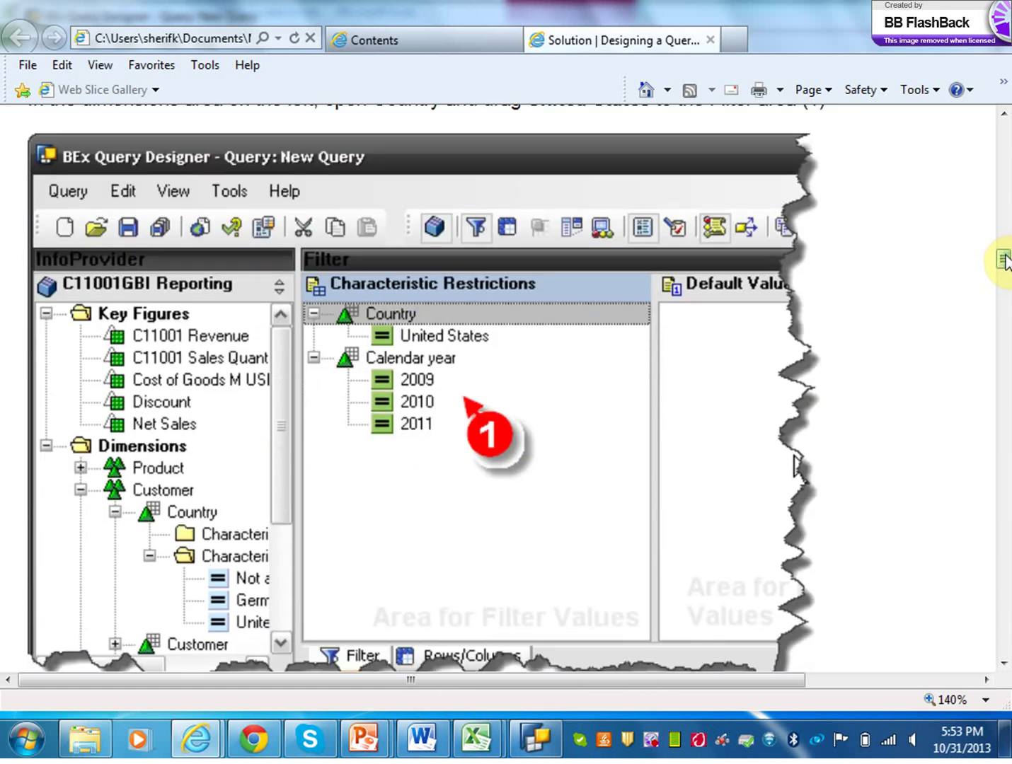
# Step: Switch back to BEx Query Designer, add Country from the CUSTOMER dimension to the Characteristic Restrictions and expand Calendar year there
pyautogui.click(534, 740)
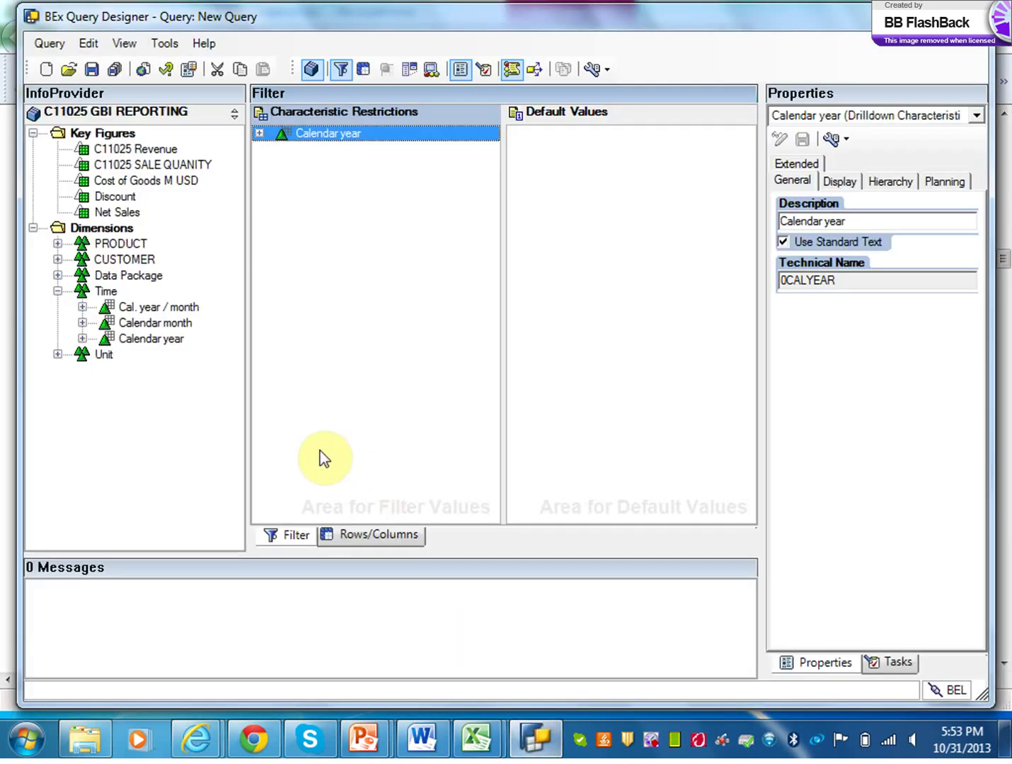
pyautogui.click(58, 260)
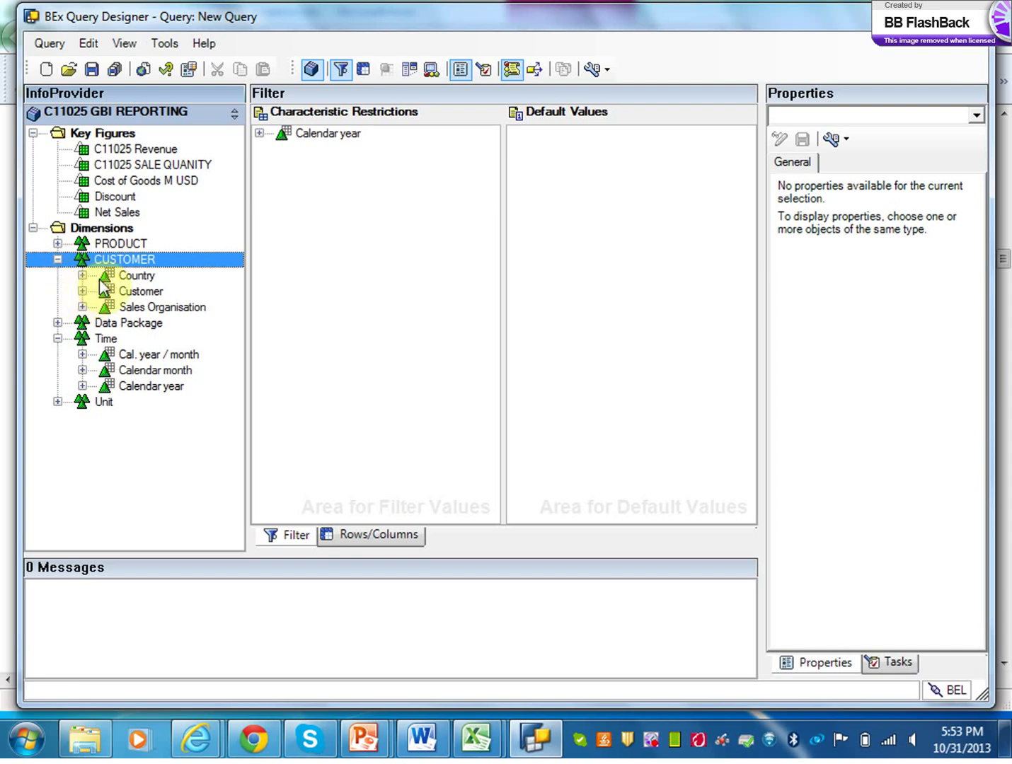
pyautogui.moveTo(105, 279); pyautogui.dragTo(314, 134)
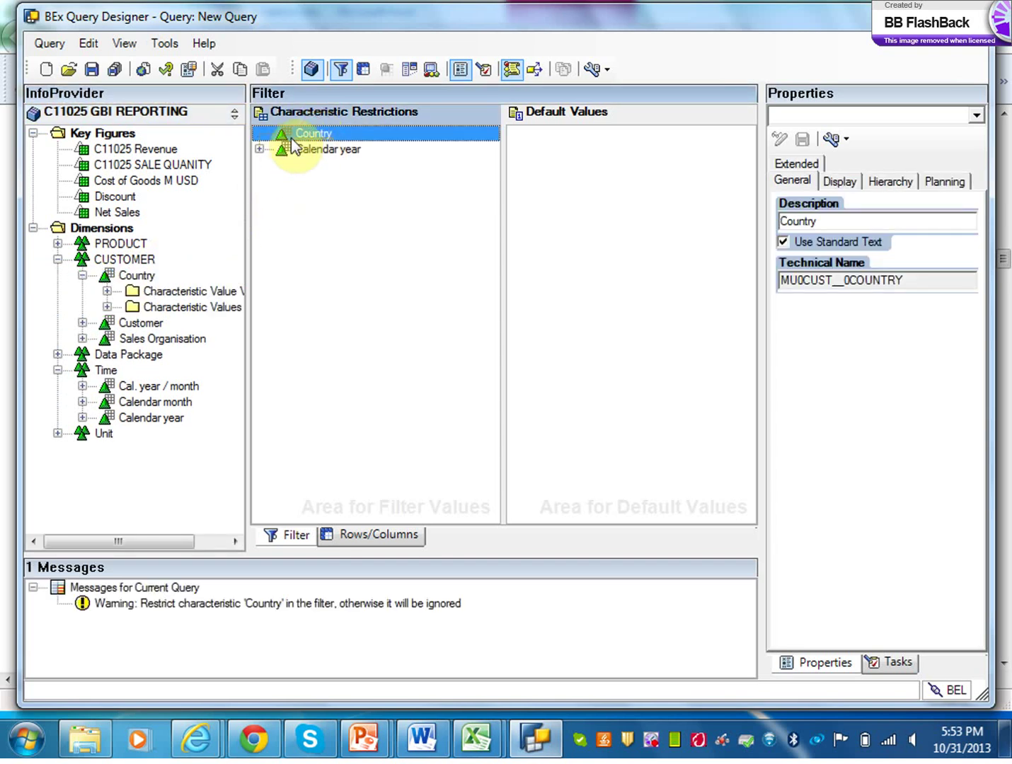
pyautogui.click(260, 150)
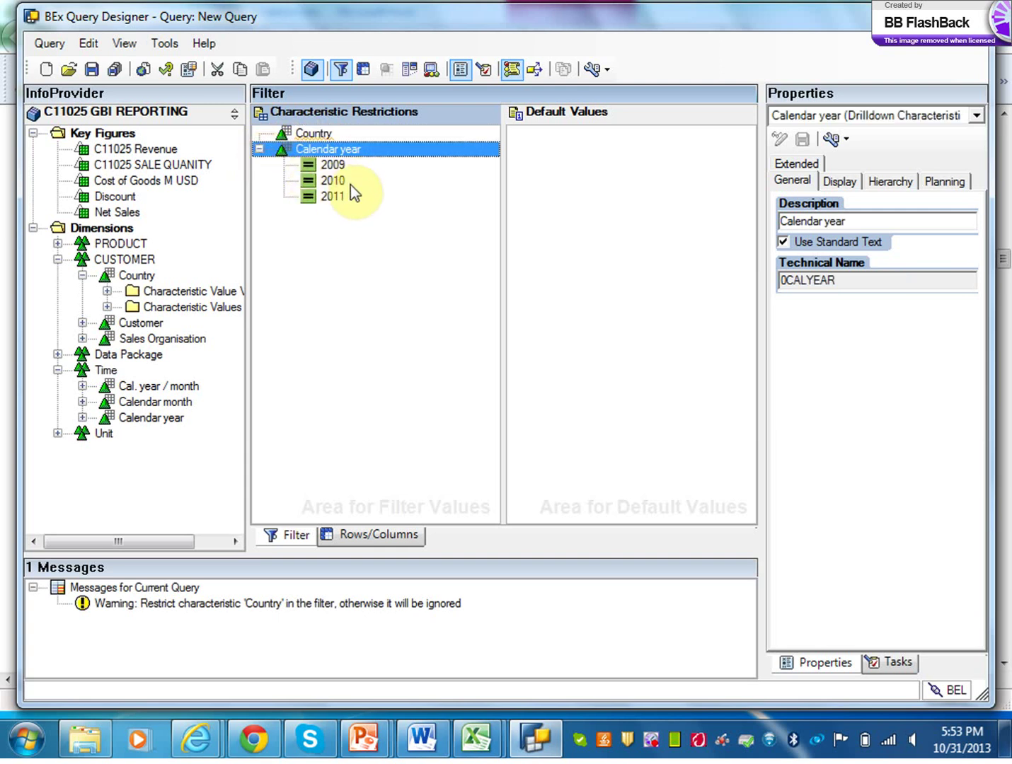
# Step: Restrict Country in the filter to the single value United States and expand it to show the restriction
pyautogui.click(315, 137)
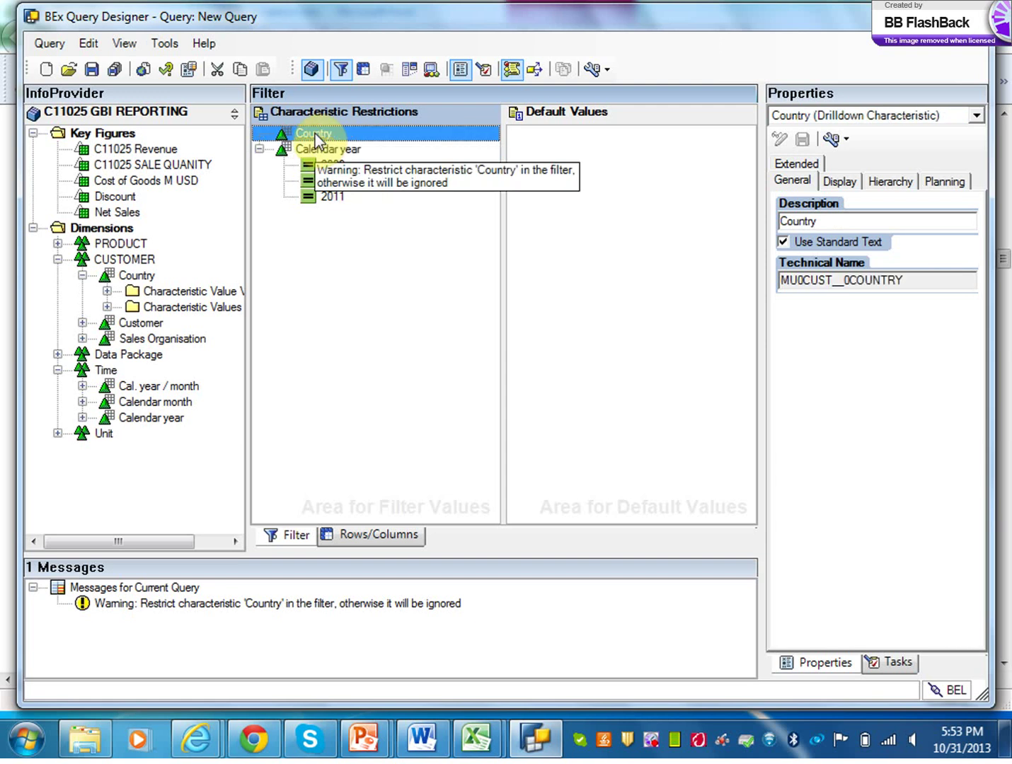
pyautogui.rightClick(316, 136)
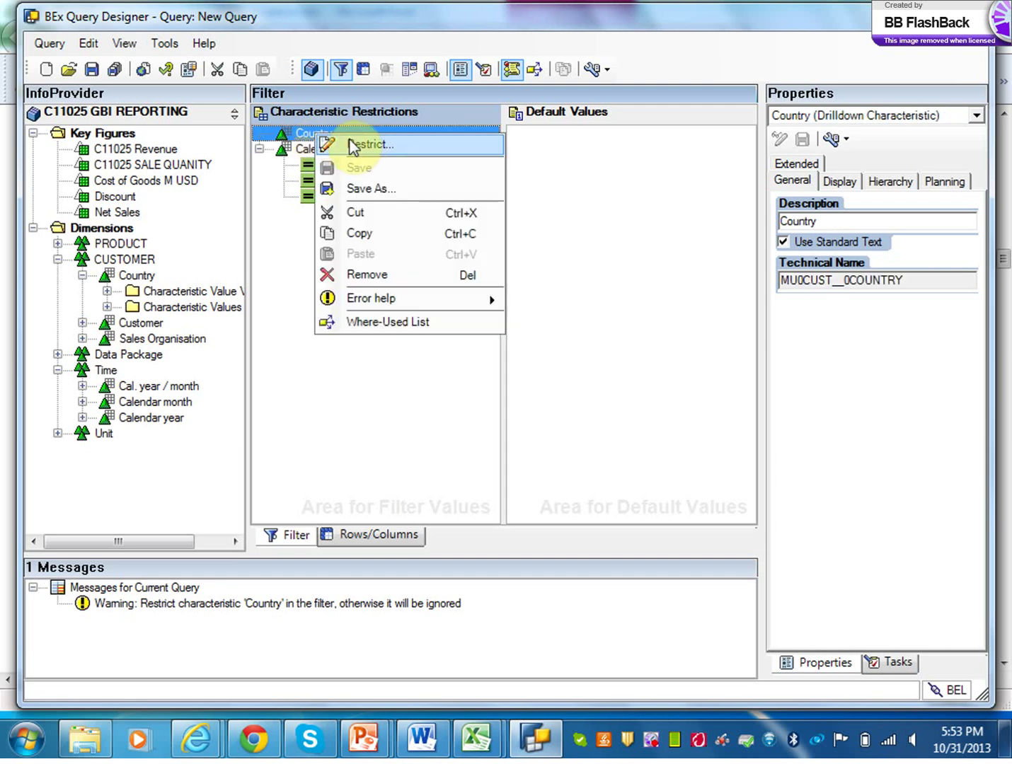
pyautogui.click(288, 139)
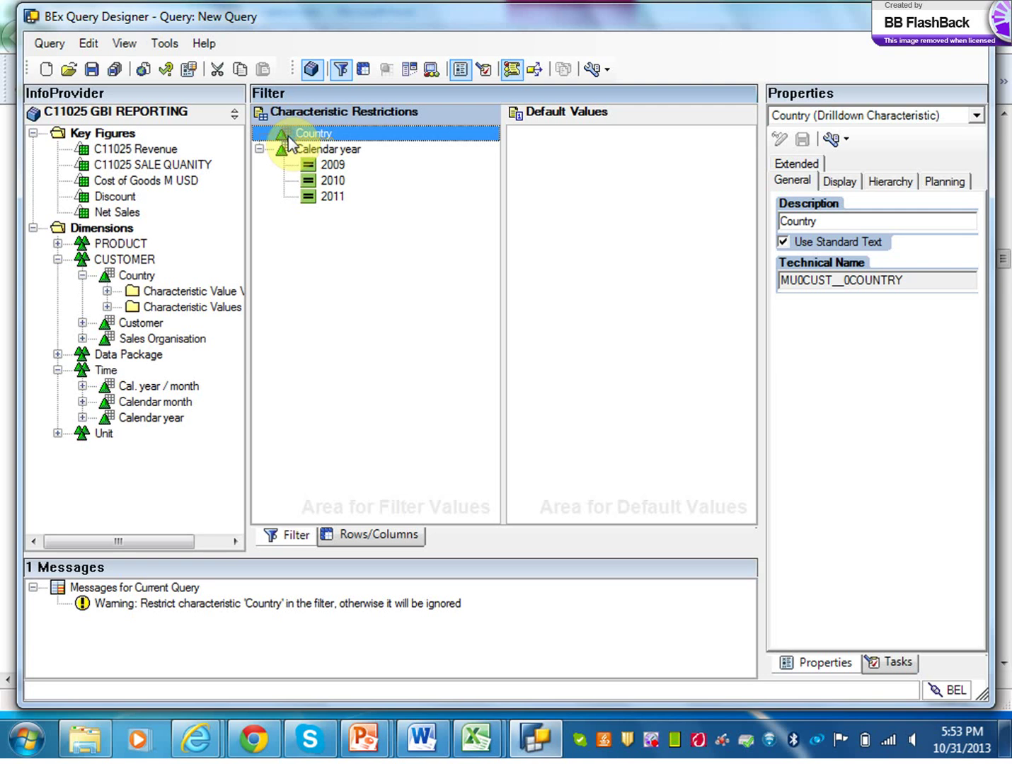
pyautogui.rightClick(289, 137)
pyautogui.click(330, 145)
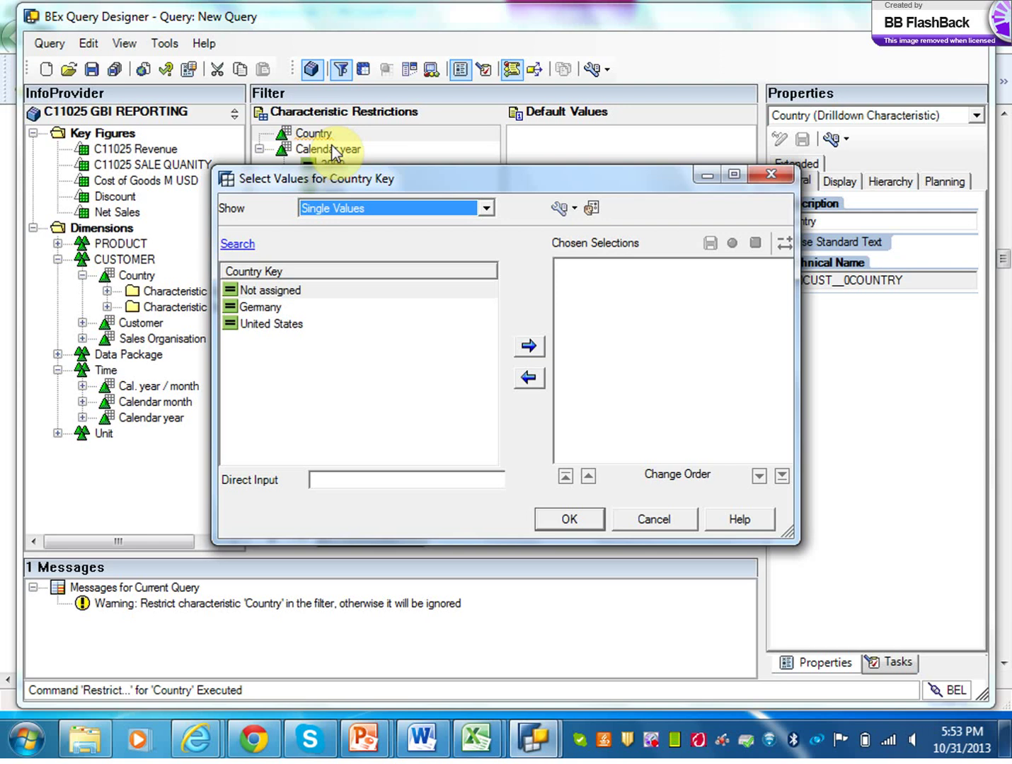
pyautogui.click(262, 324)
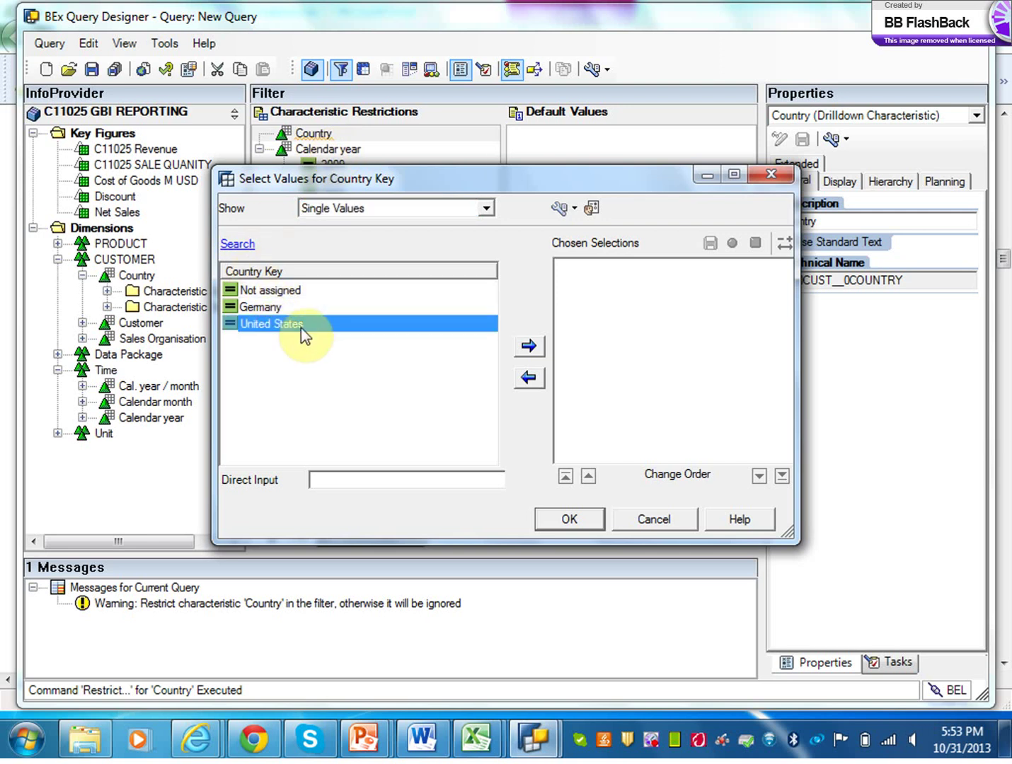
pyautogui.click(520, 348)
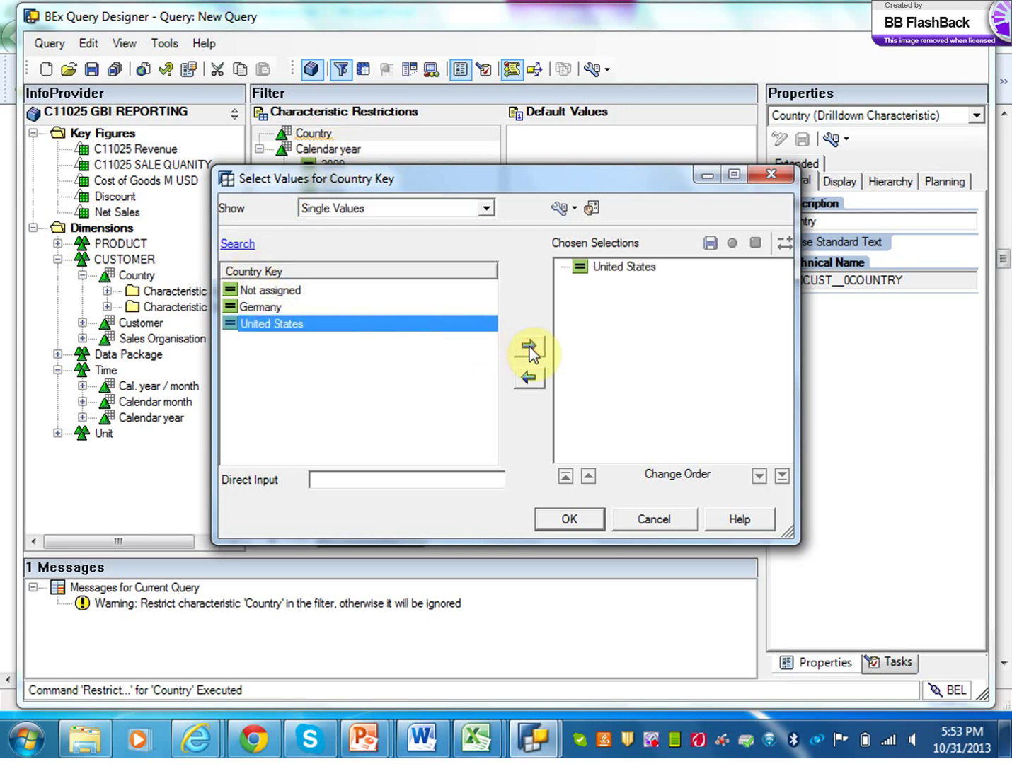
pyautogui.click(566, 523)
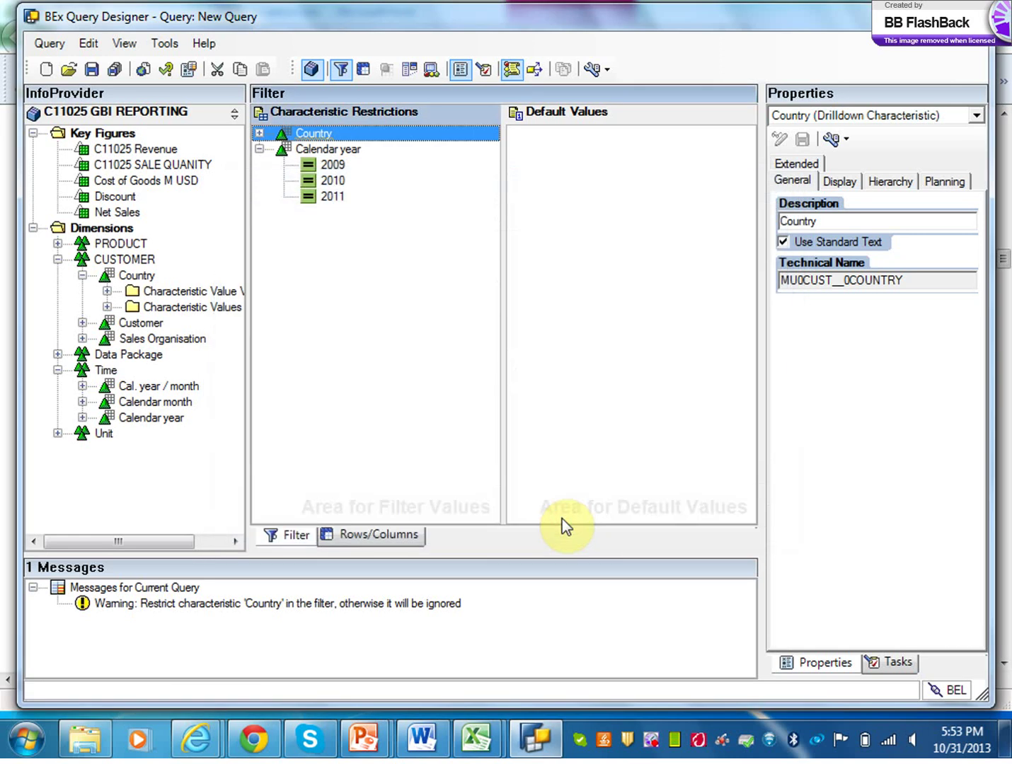
pyautogui.click(261, 134)
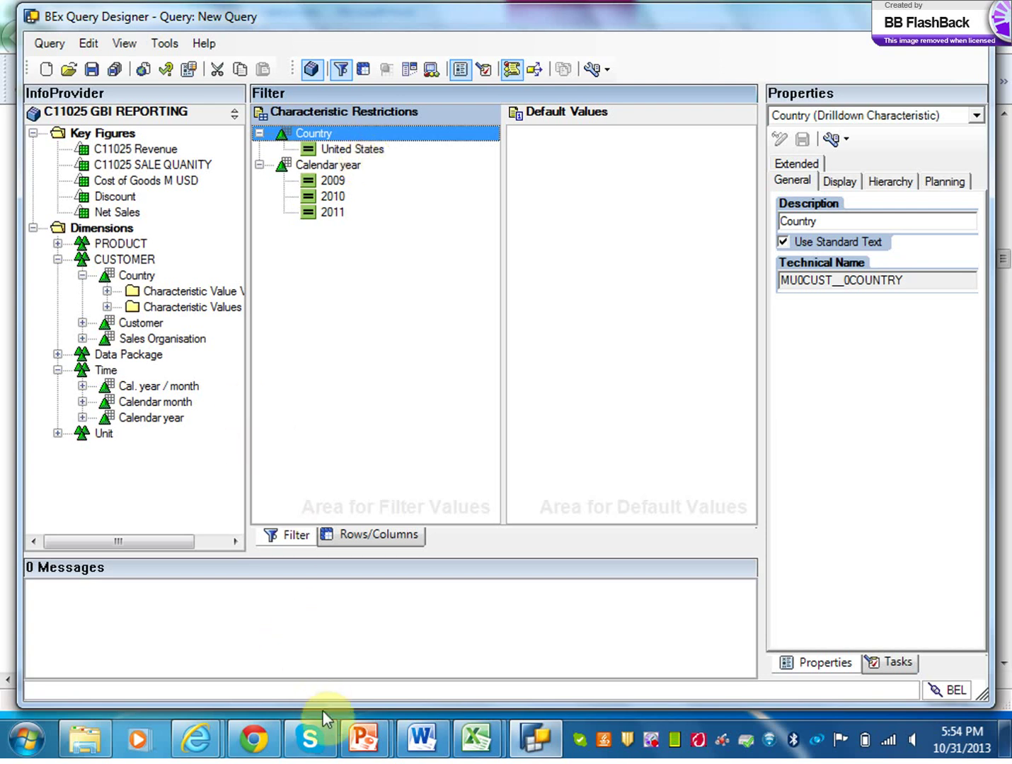
# Step: Switch to the solution guide in Internet Explorer and read section 1.3 on the query's rows and columns
pyautogui.moveTo(192, 746)
pyautogui.click(314, 650)
pyautogui.scroll(-5, 997, 664)
pyautogui.scroll(-5, 1004, 667)
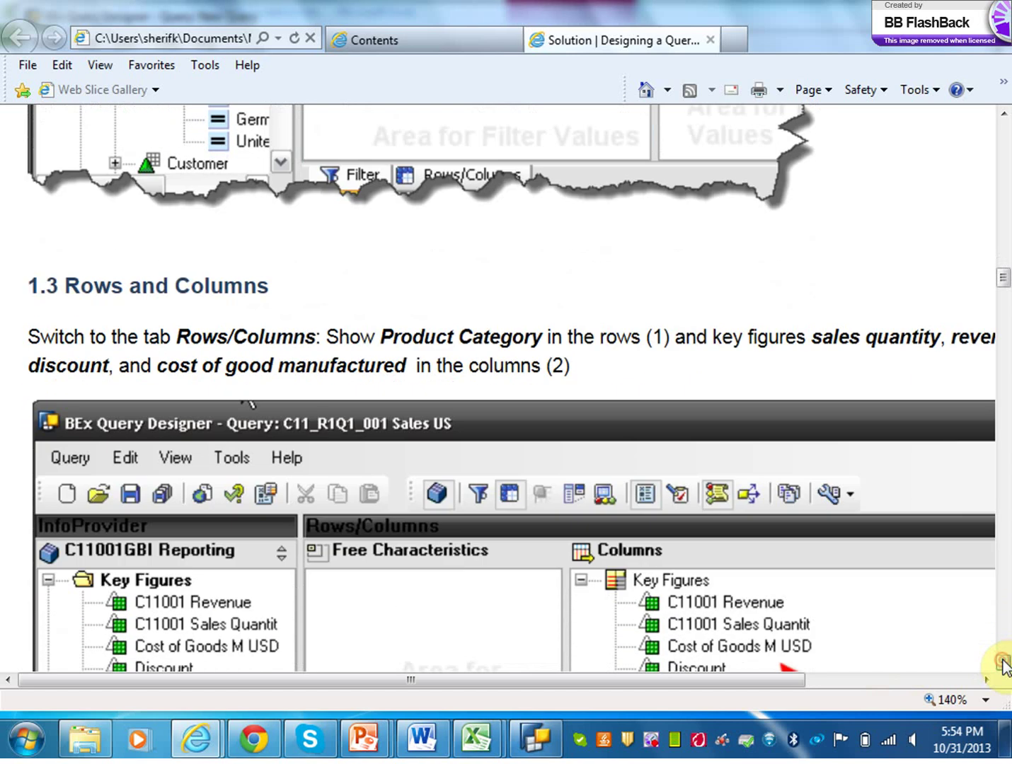
pyautogui.scroll(-2, 1003, 667)
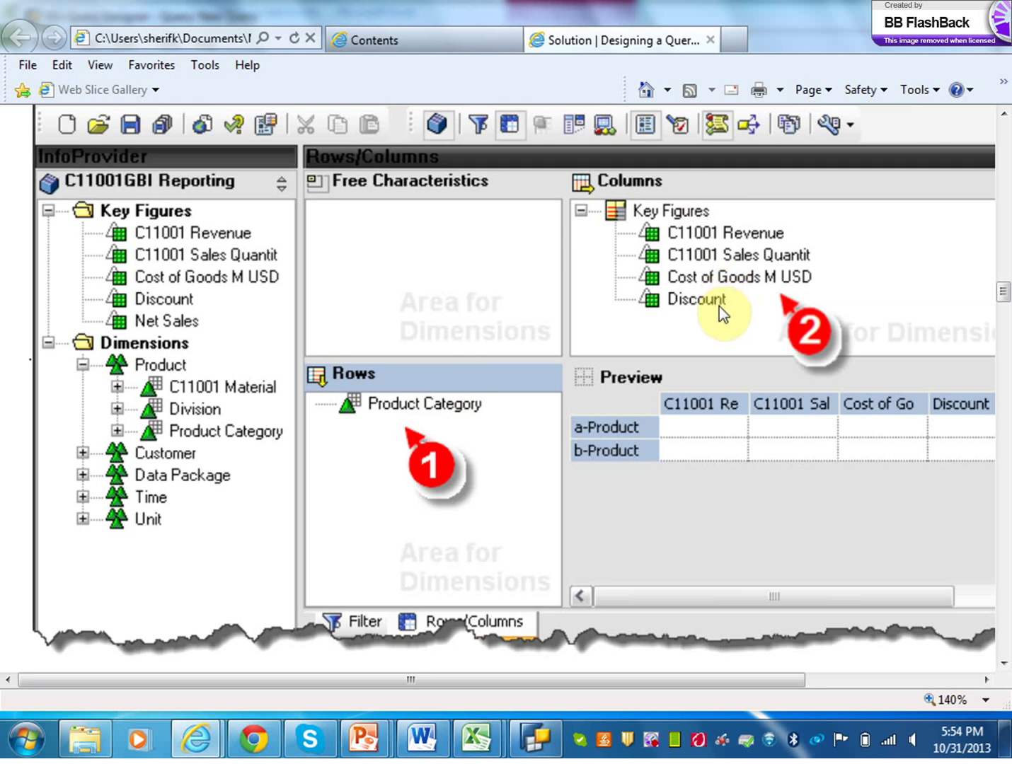
# Step: Switch back to BEx Query Designer and show the Rows/Columns layout of the query
pyautogui.click(536, 738)
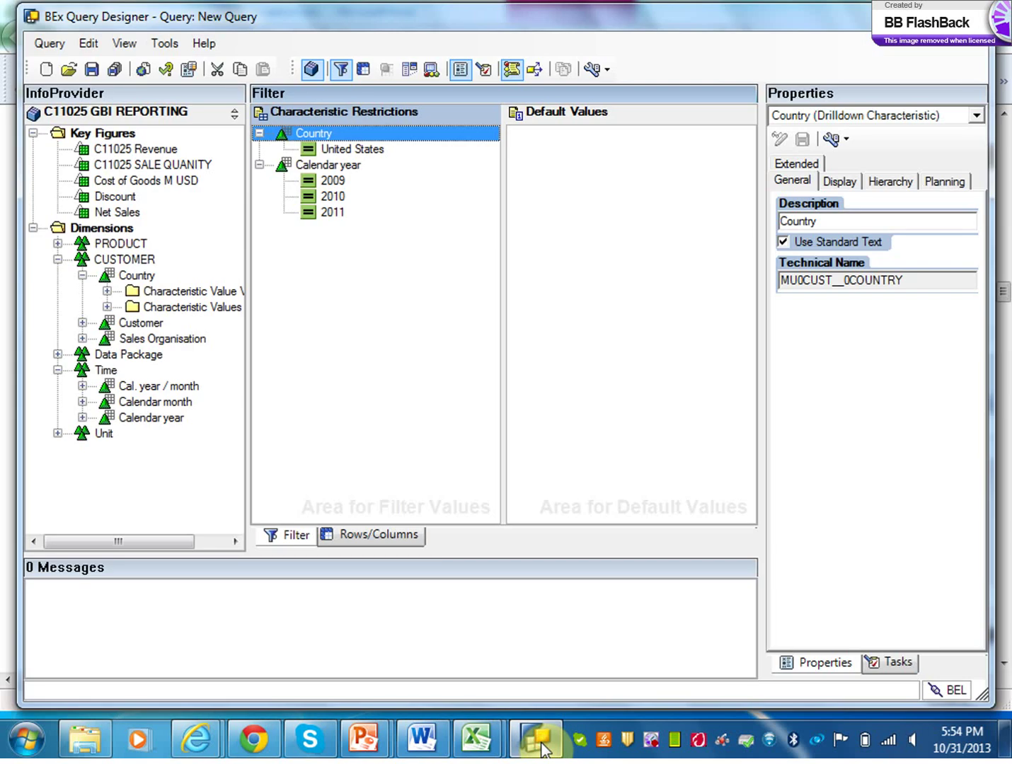
pyautogui.click(373, 537)
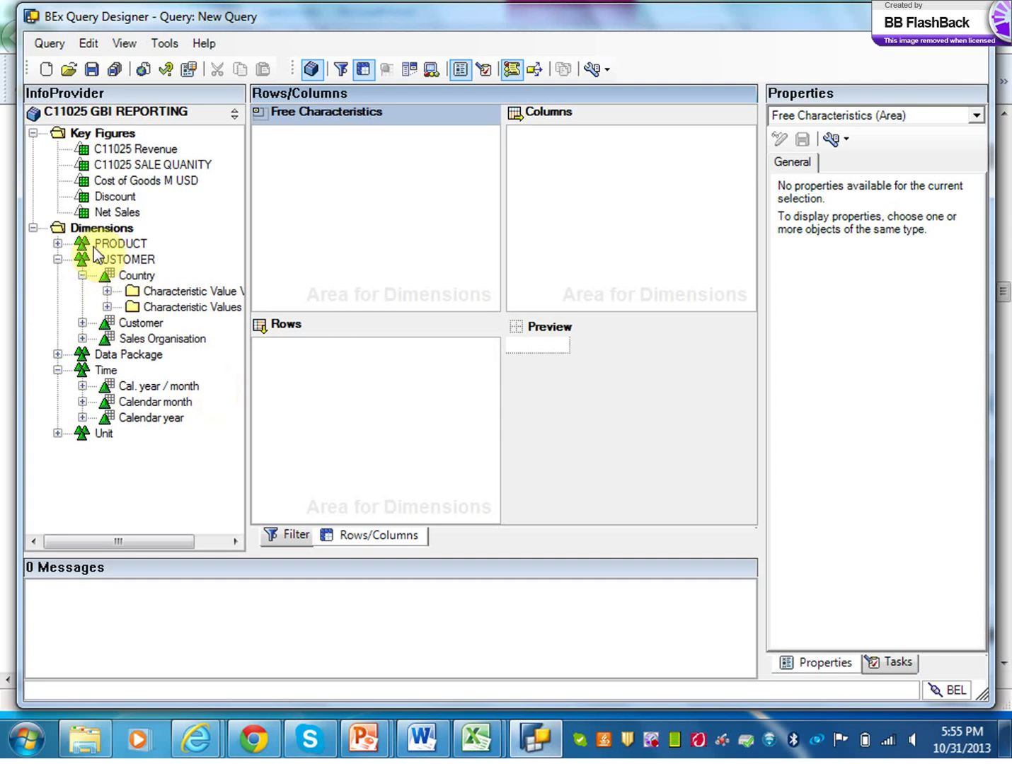
# Step: Try to place the whole PRODUCT dimension in the query's Rows area
pyautogui.click(83, 245)
pyautogui.moveTo(82, 247); pyautogui.dragTo(291, 362)
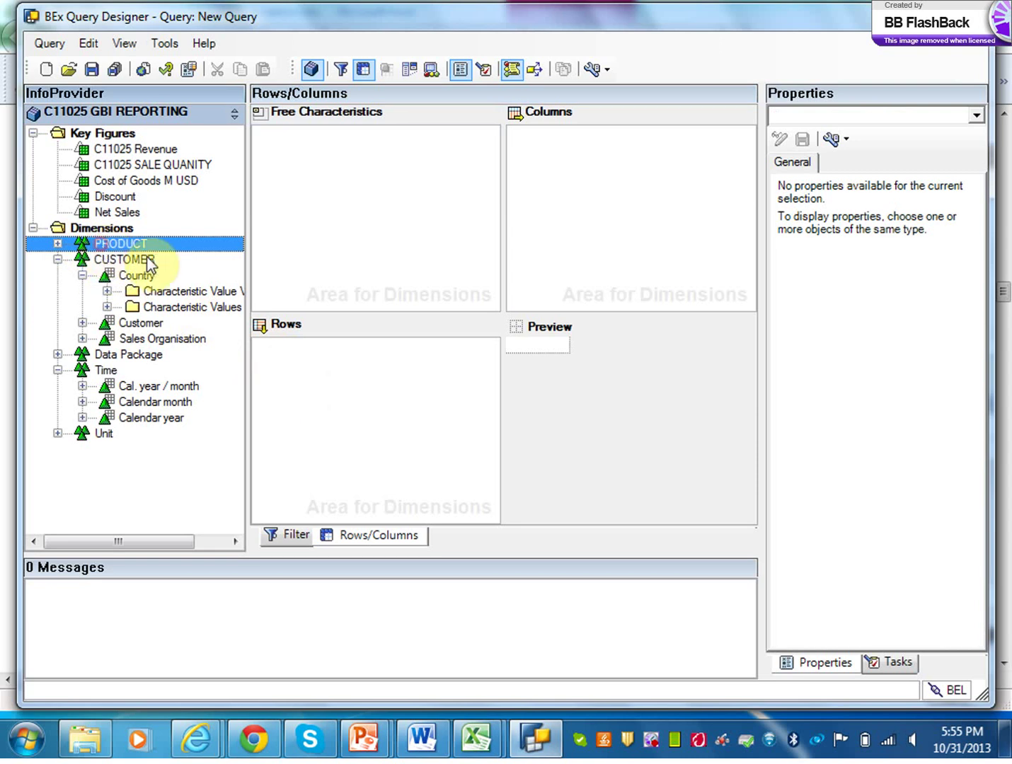
pyautogui.click(274, 386)
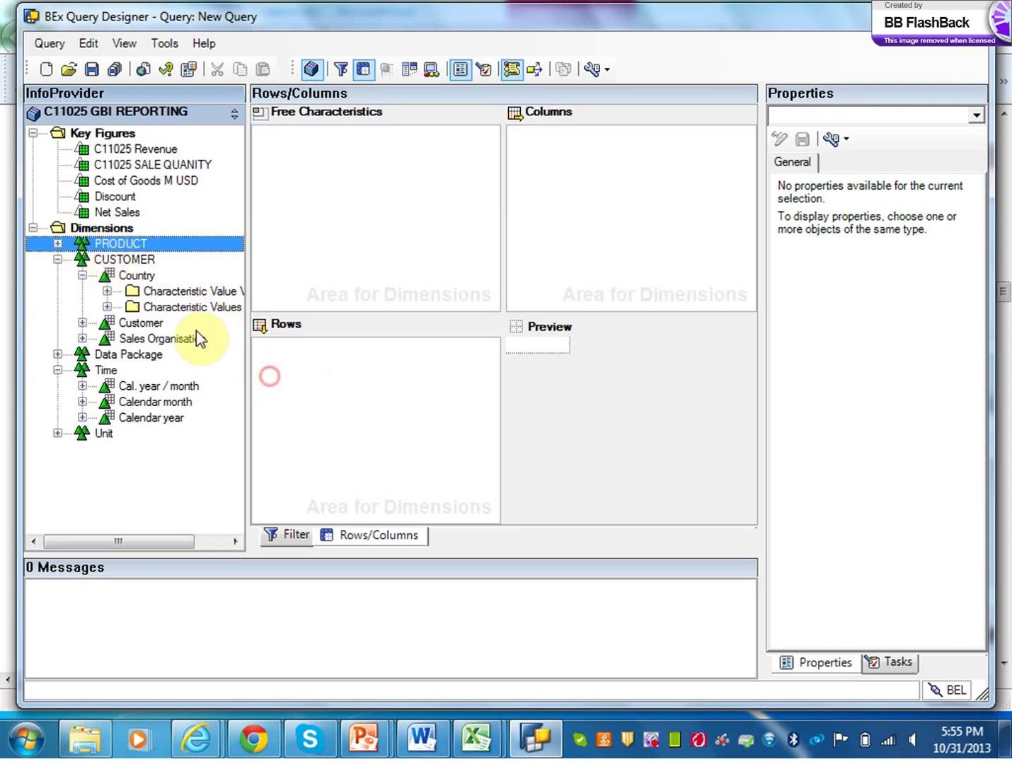
# Step: Add the PRODUCT CATEGORY characteristic from the PRODUCT dimension to the query's Rows
pyautogui.click(58, 243)
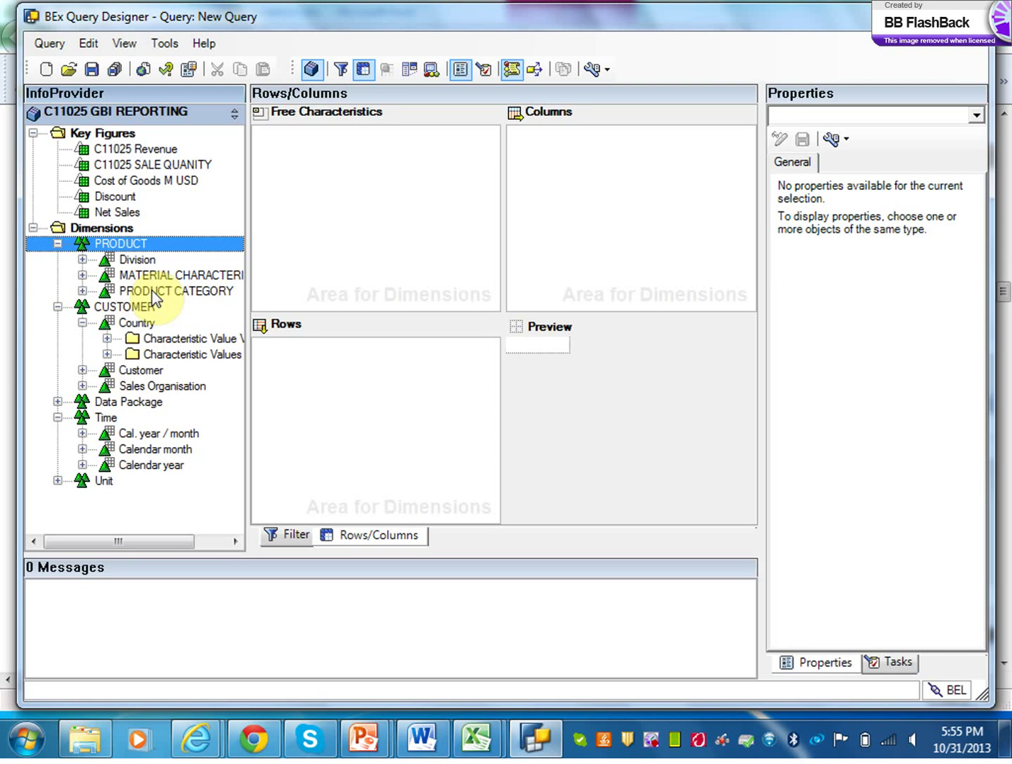
pyautogui.moveTo(110, 297); pyautogui.dragTo(303, 369)
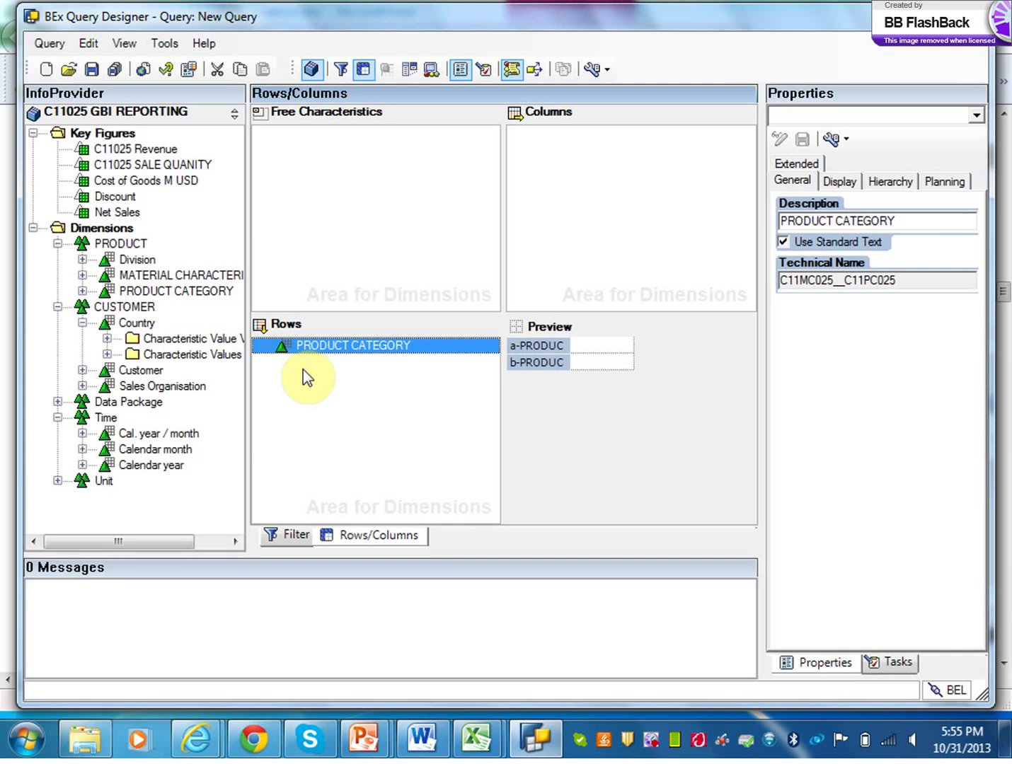
pyautogui.click(302, 368)
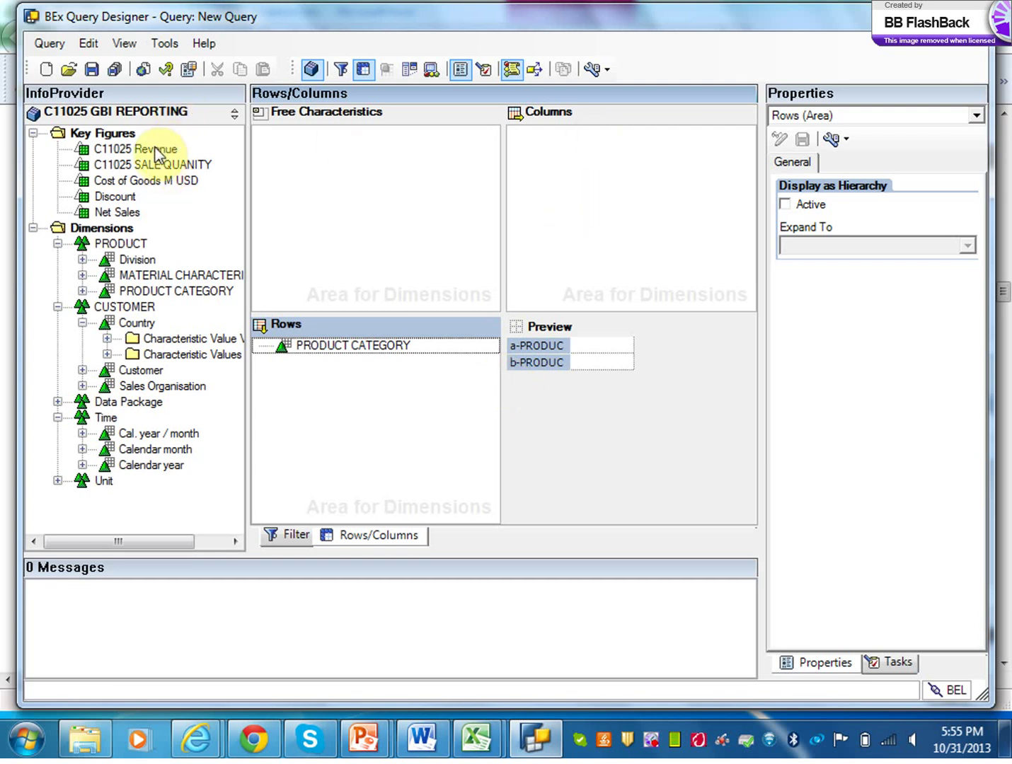
# Step: Add the C11025 Revenue key figure to the Columns and check the solution guide for the remaining key figures
pyautogui.moveTo(89, 149); pyautogui.dragTo(546, 141)
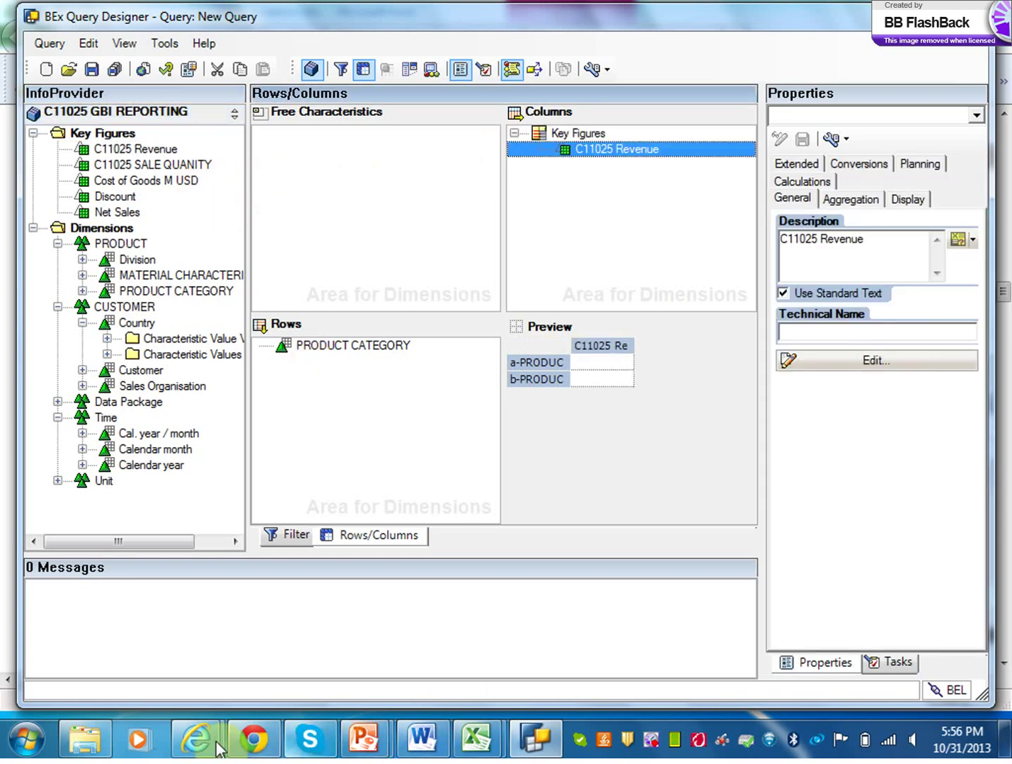
pyautogui.moveTo(201, 749)
pyautogui.click(321, 672)
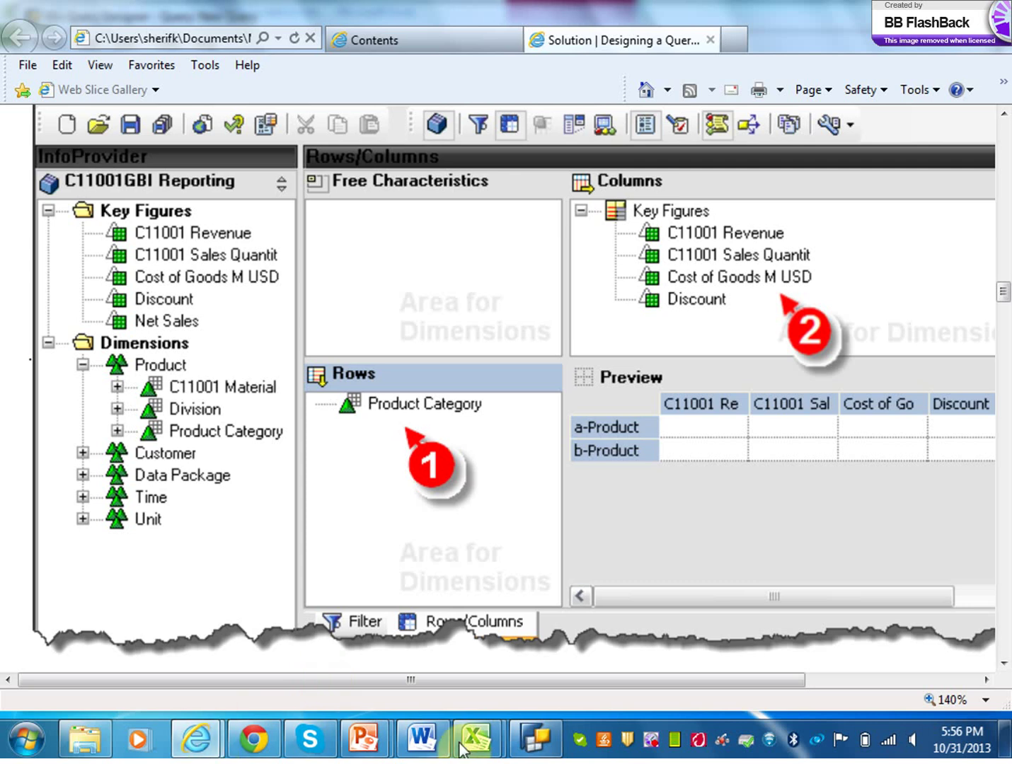
pyautogui.click(536, 738)
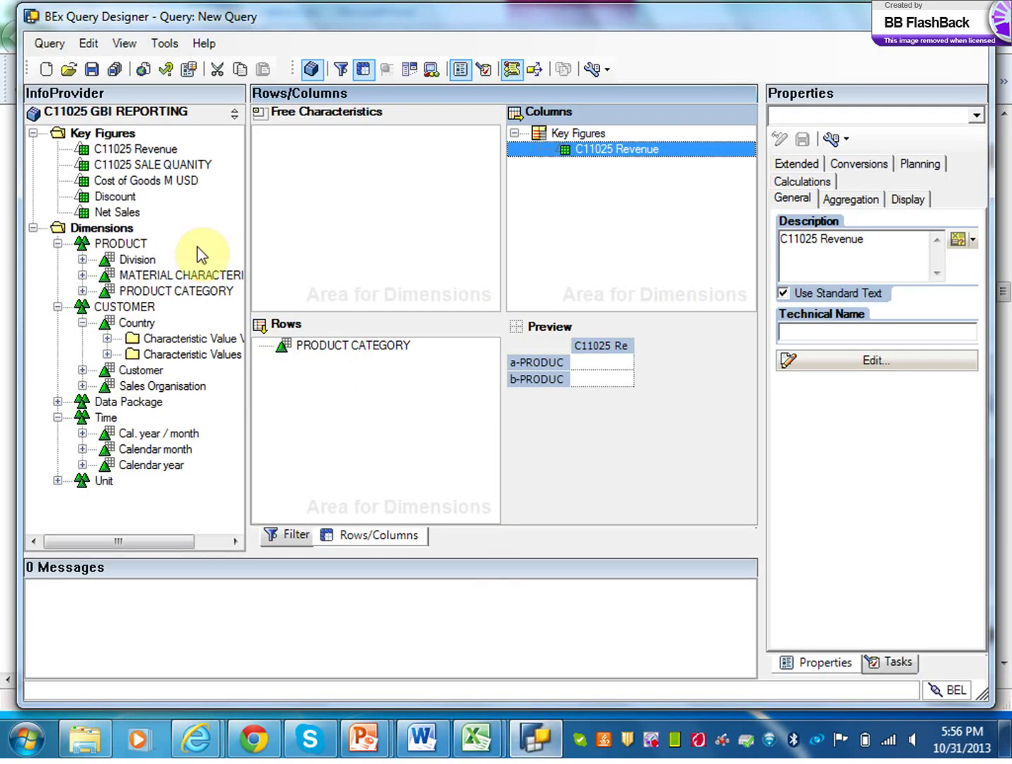
# Step: Add the key figures C11025 SALE QUANITY, Cost of Goods M USD and Discount to the Columns below C11025 Revenue
pyautogui.moveTo(169, 167); pyautogui.dragTo(624, 175)
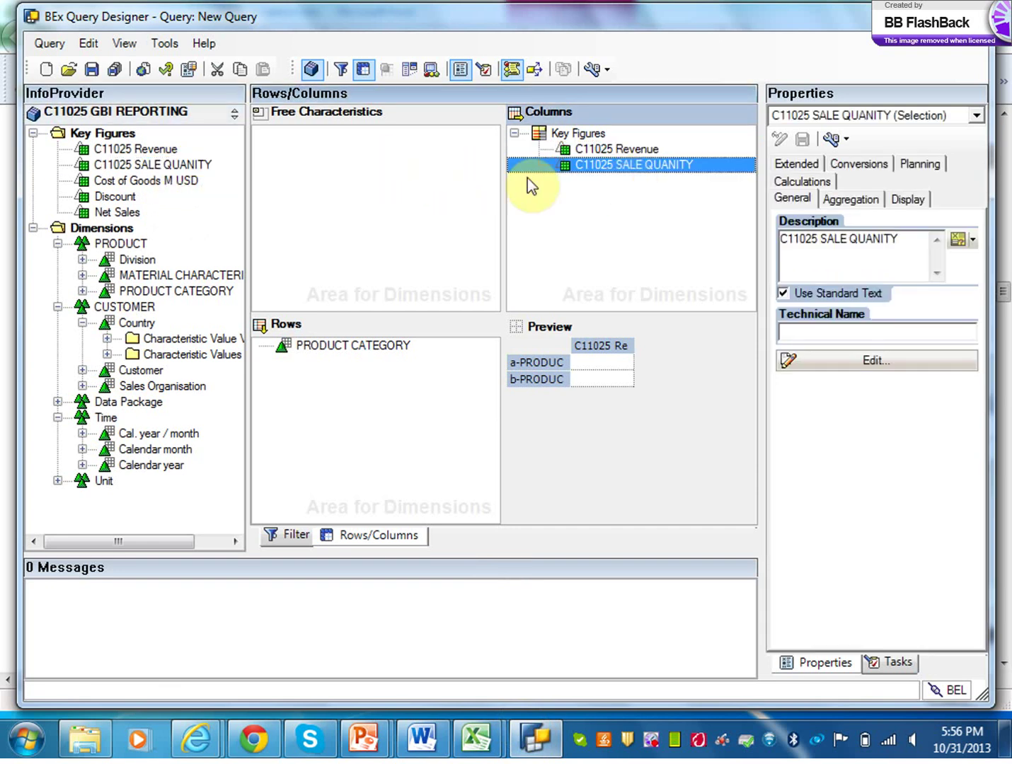
pyautogui.moveTo(90, 186); pyautogui.dragTo(513, 202)
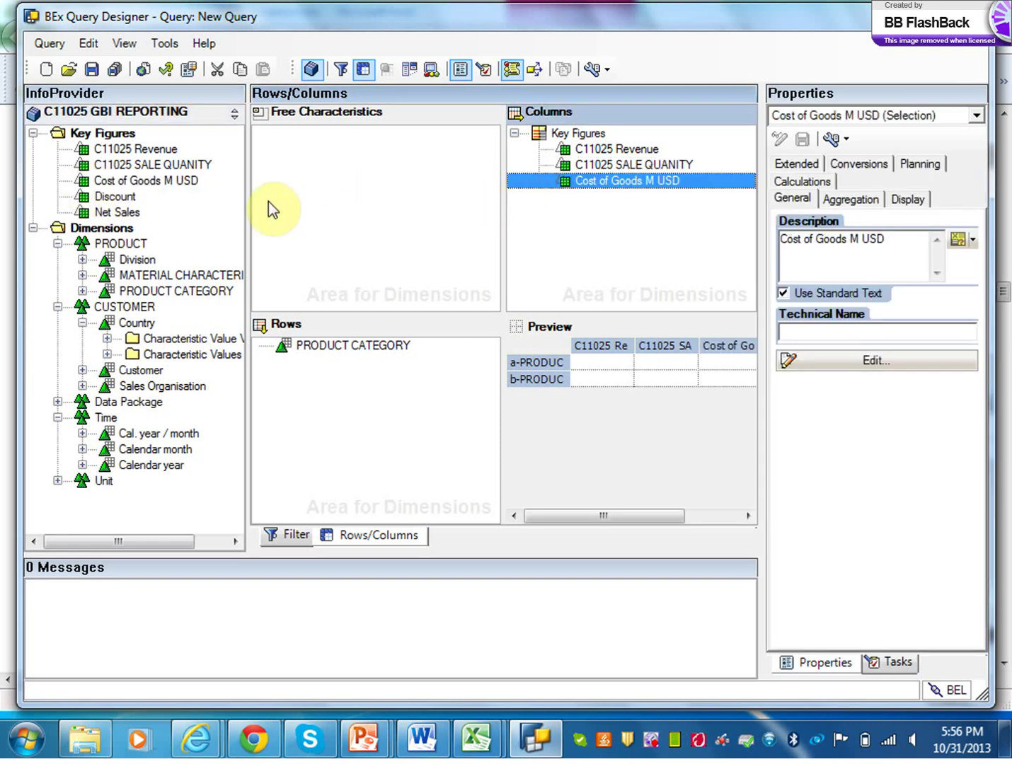
pyautogui.click(91, 199)
pyautogui.moveTo(91, 201); pyautogui.dragTo(511, 209)
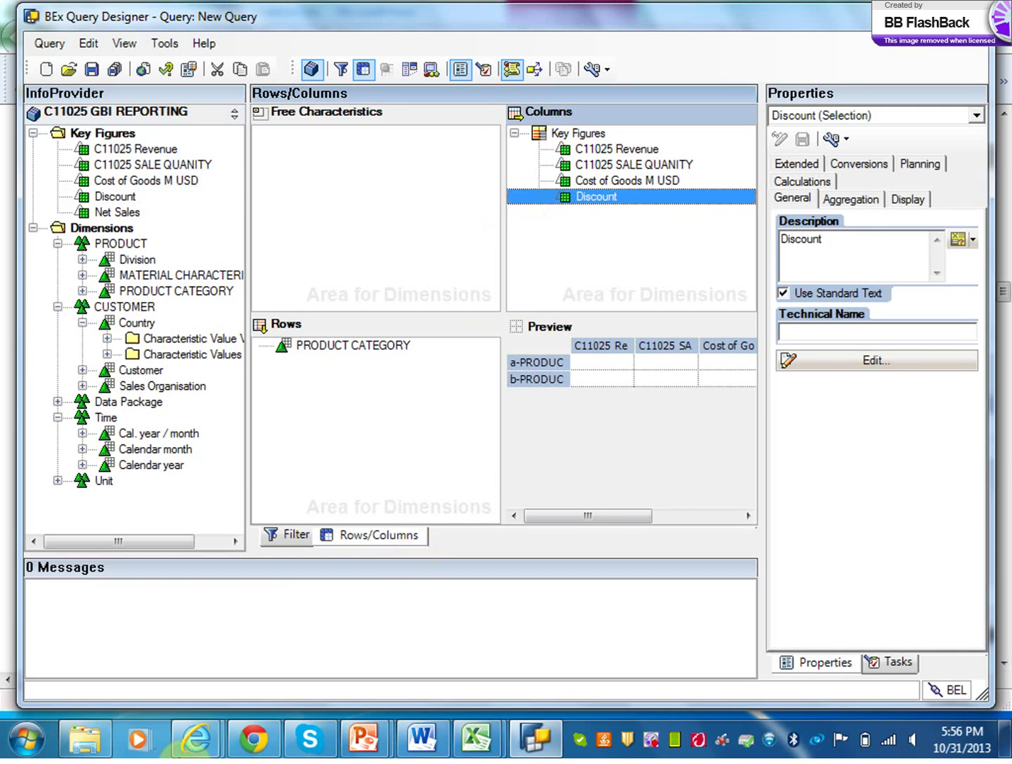
# Step: Switch to the solution guide in Internet Explorer and read section 1.4 Save and Test Query for the naming convention
pyautogui.click(198, 739)
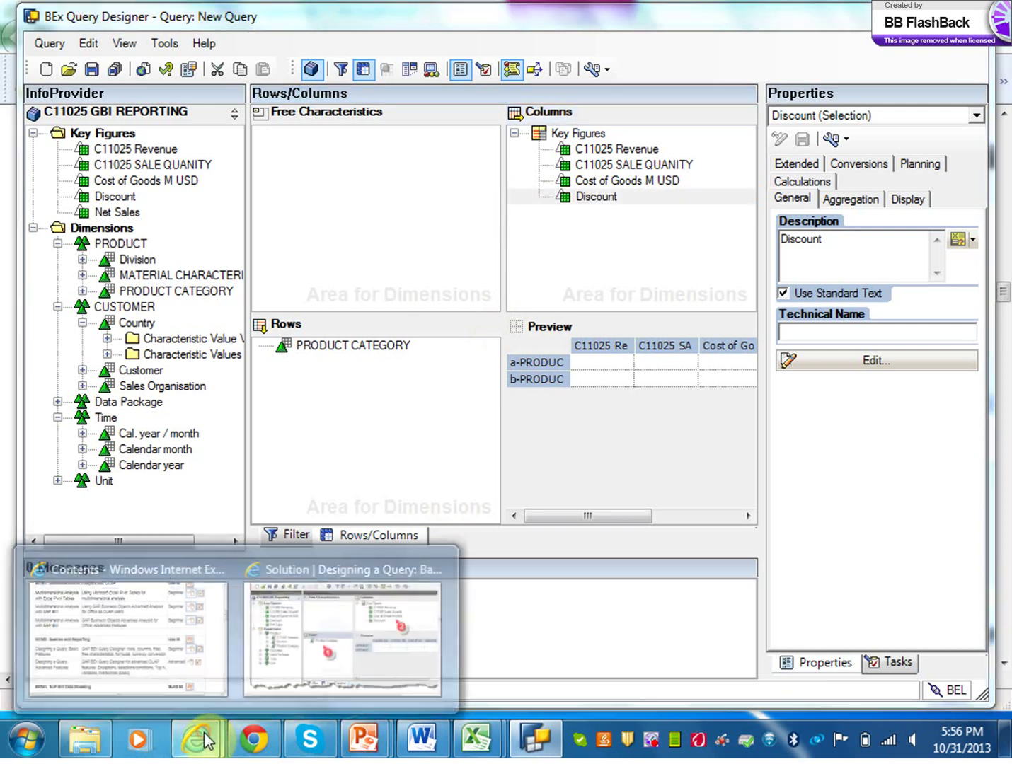
pyautogui.click(347, 664)
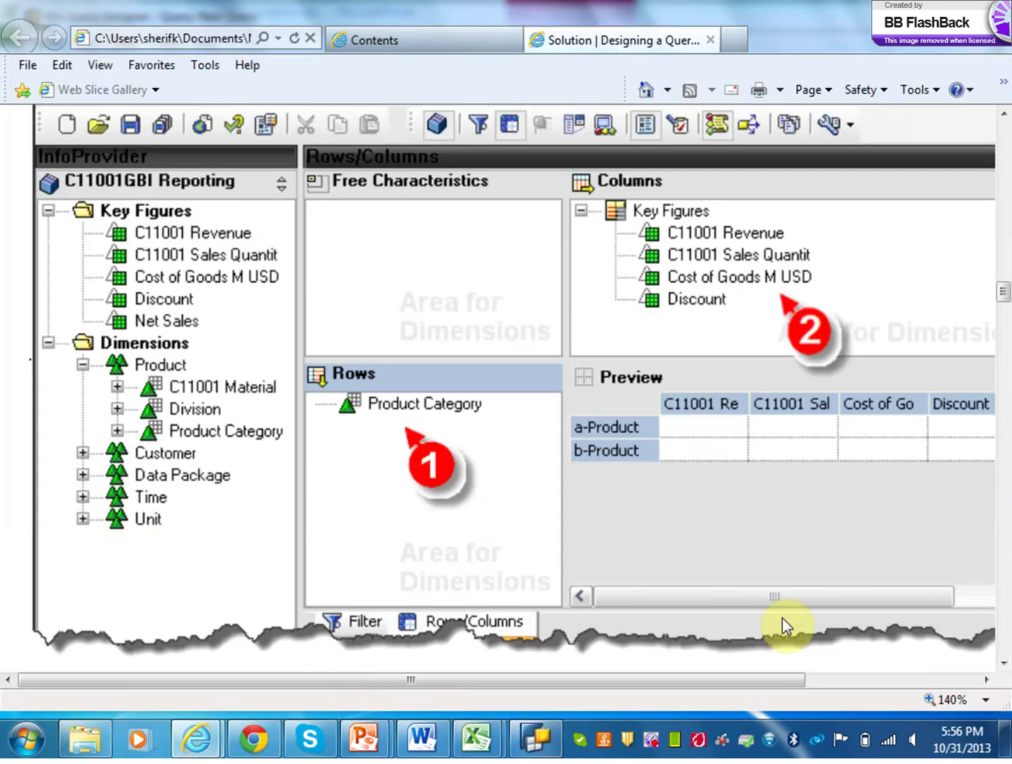
pyautogui.scroll(-4, 1003, 654)
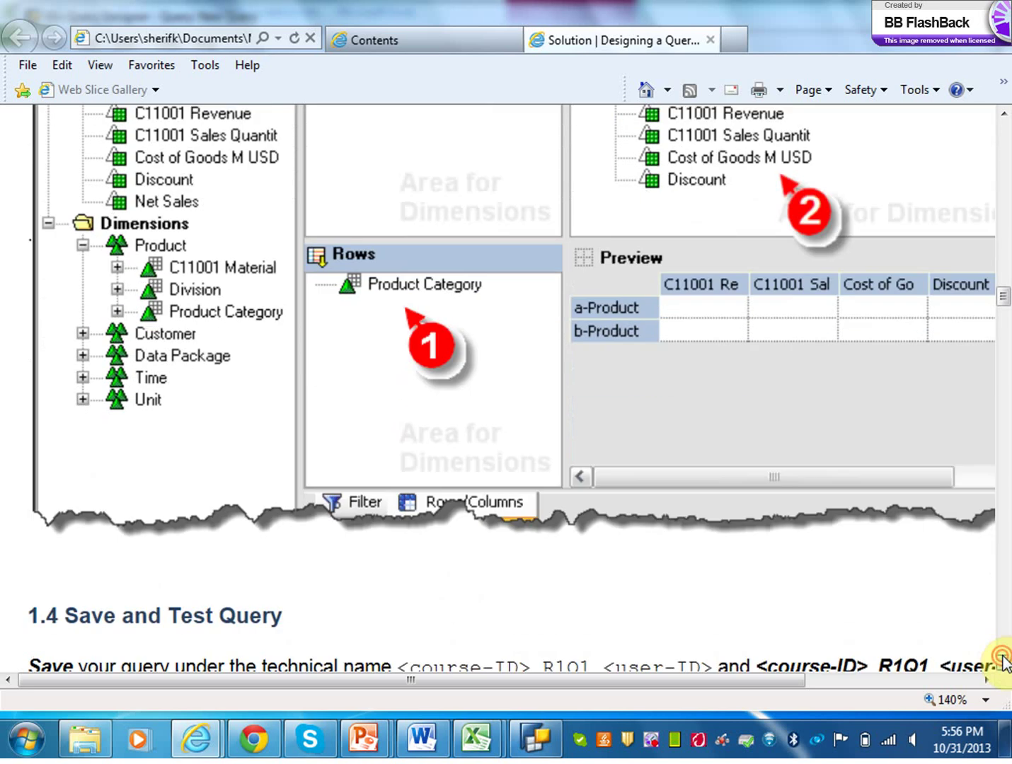
pyautogui.scroll(-3, 1004, 661)
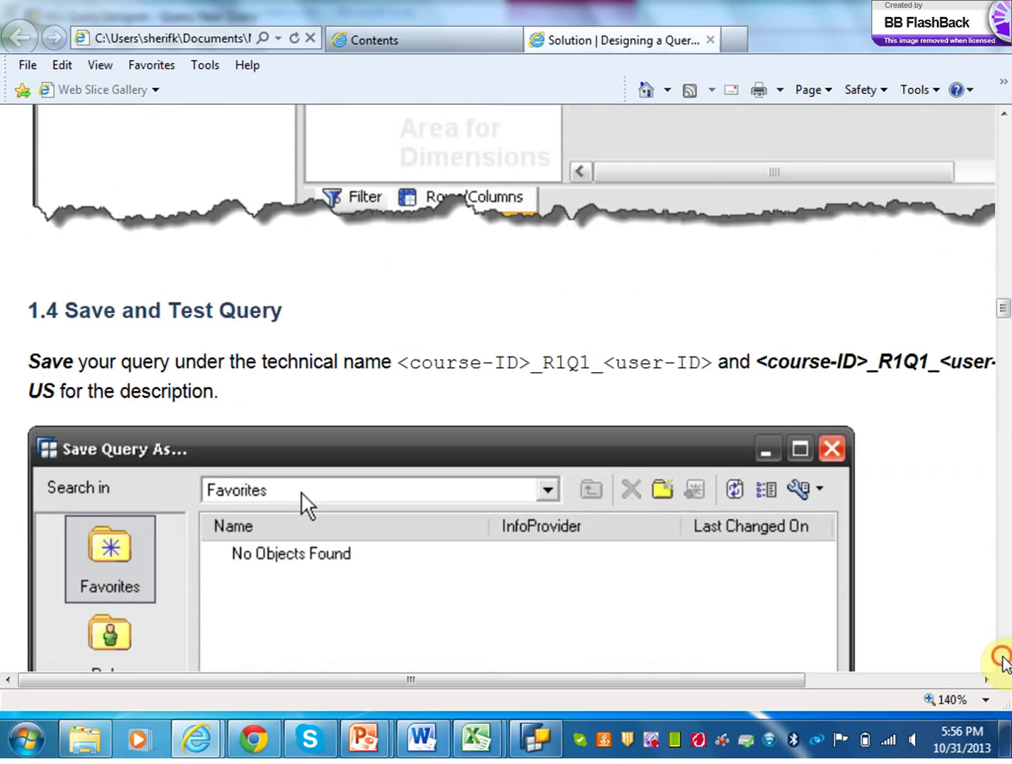
pyautogui.scroll(-1, 1006, 663)
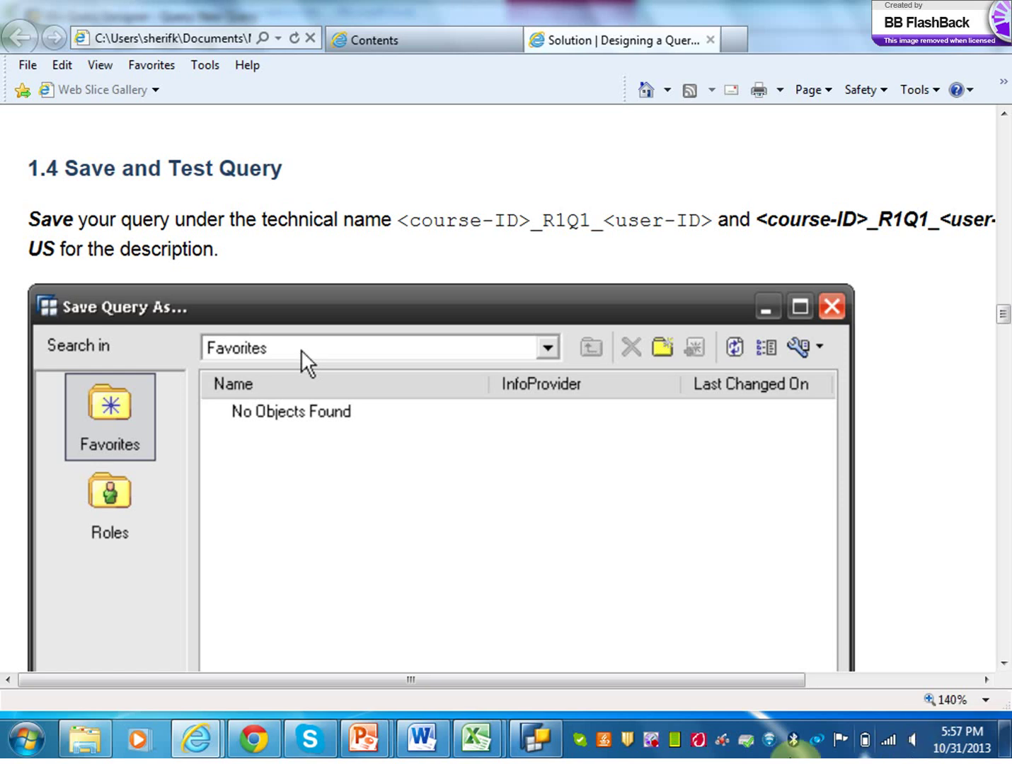
# Step: Return to BEx Query Designer and save the query to Favorites with the description MGSC671_R1Q1_ followed by the user's name
pyautogui.moveTo(428, 739)
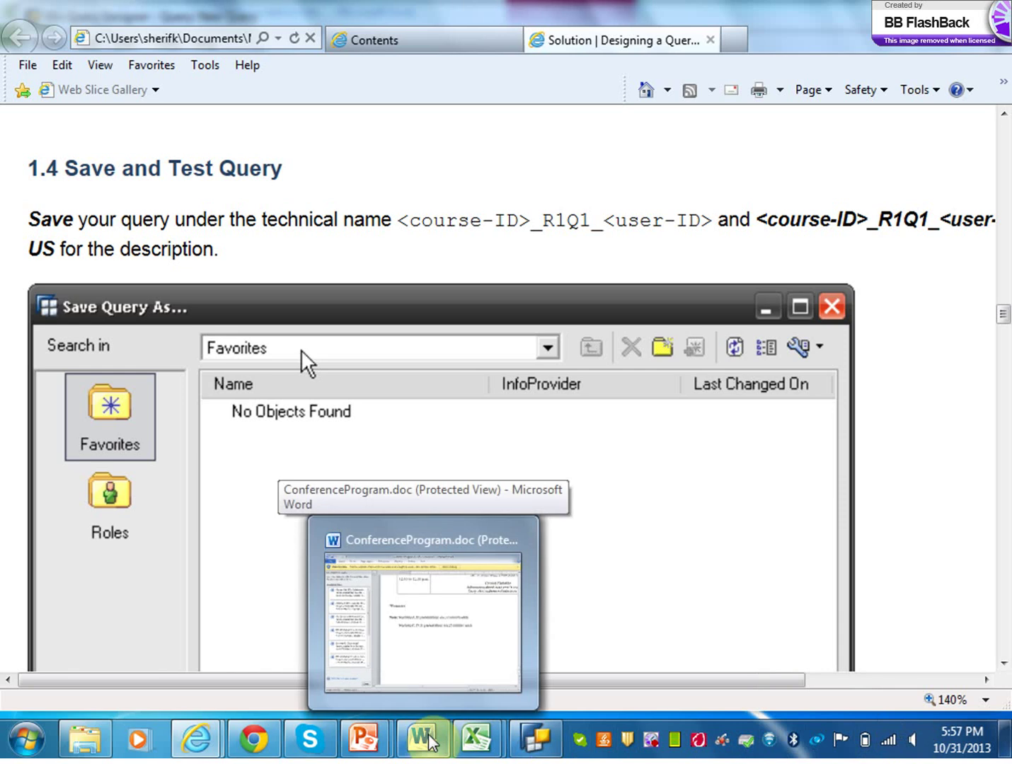
pyautogui.moveTo(536, 729)
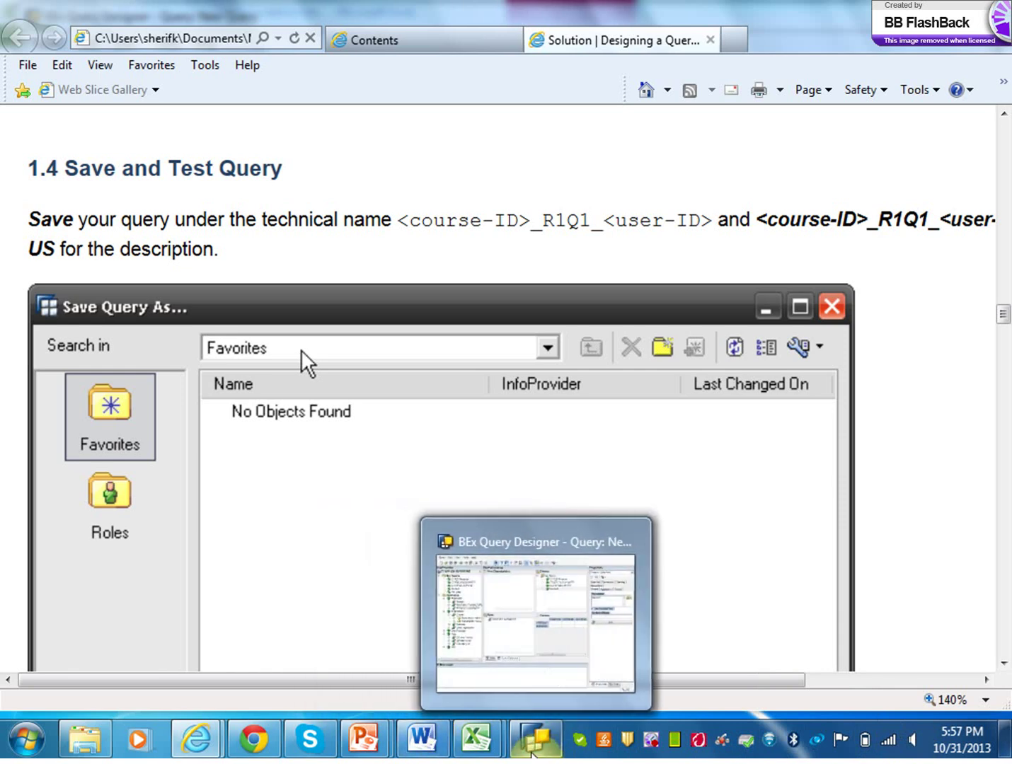
pyautogui.click(536, 702)
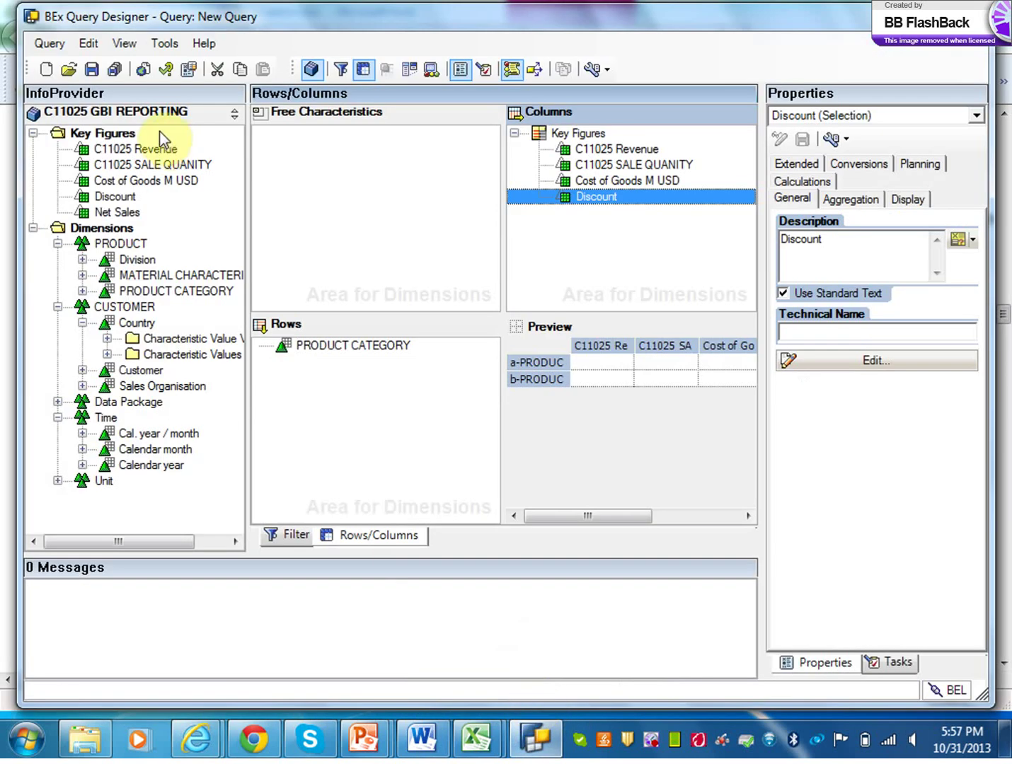
pyautogui.click(92, 70)
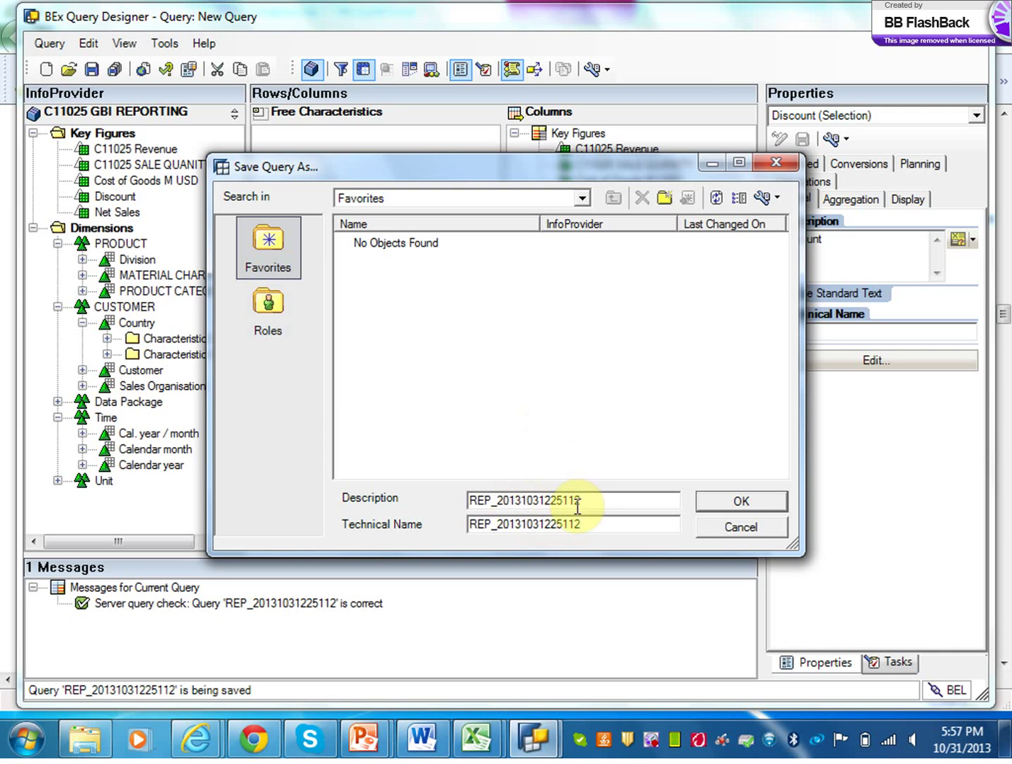
pyautogui.moveTo(577, 505); pyautogui.dragTo(373, 518)
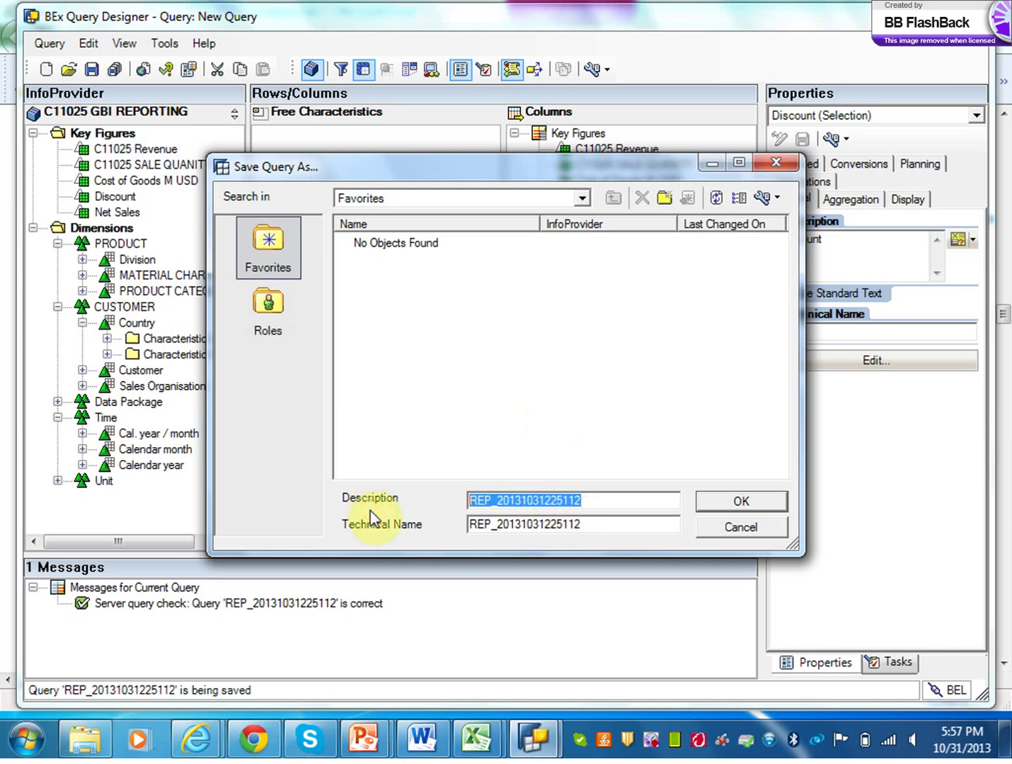
pyautogui.write('MGSC')
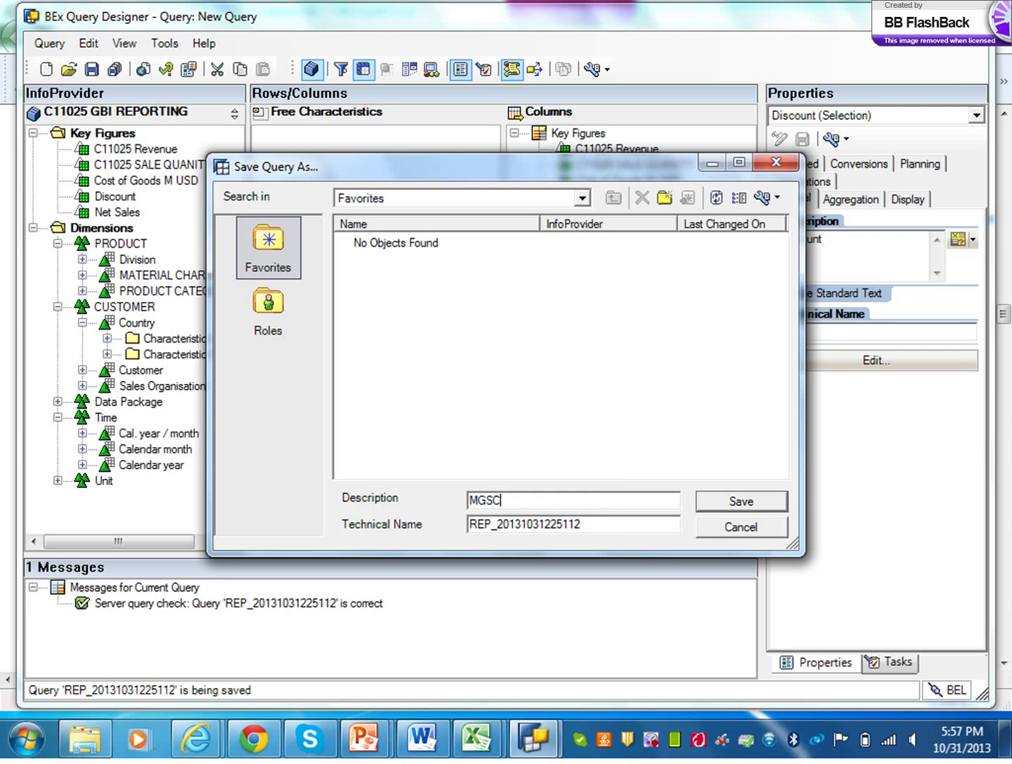
pyautogui.write('671')
pyautogui.write('_R1Q1_SHERIF')
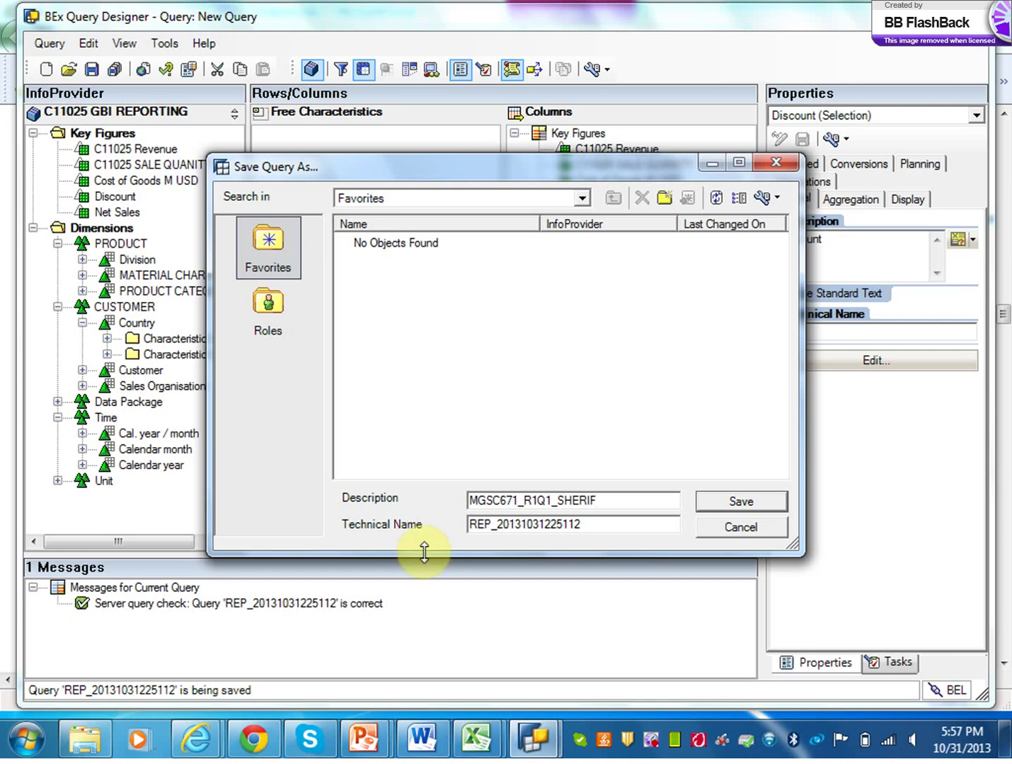
pyautogui.click(733, 506)
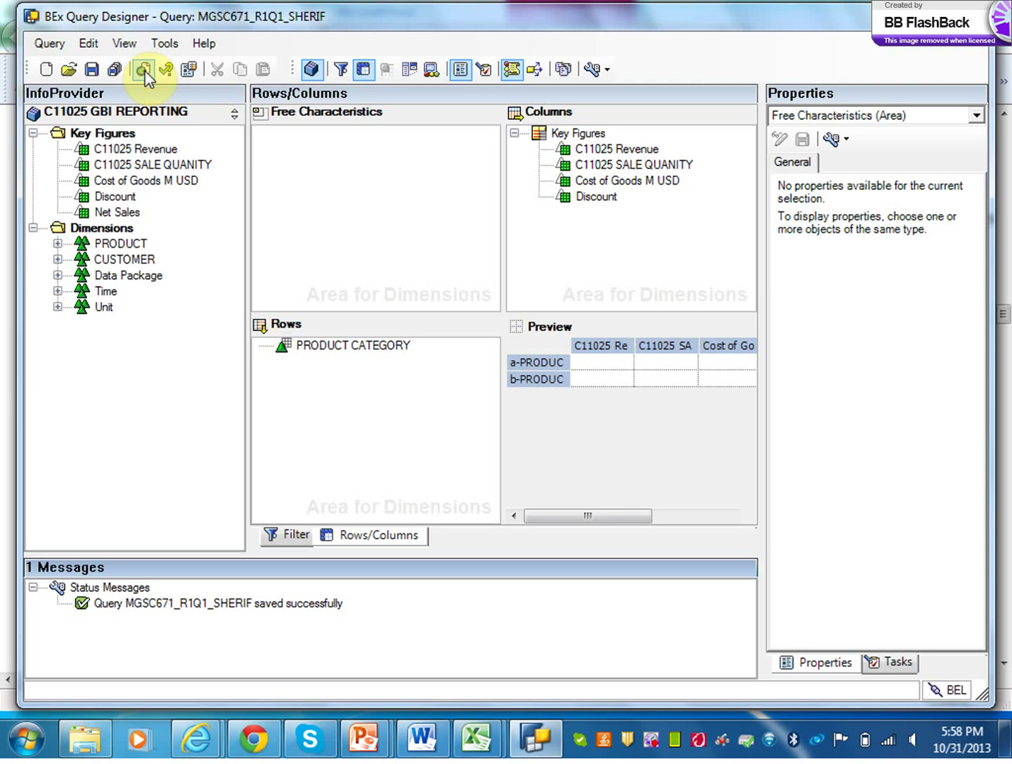
# Step: Execute the query in the web browser, logging on to the SAP NetWeaver portal with the user ID and password
pyautogui.click(144, 71)
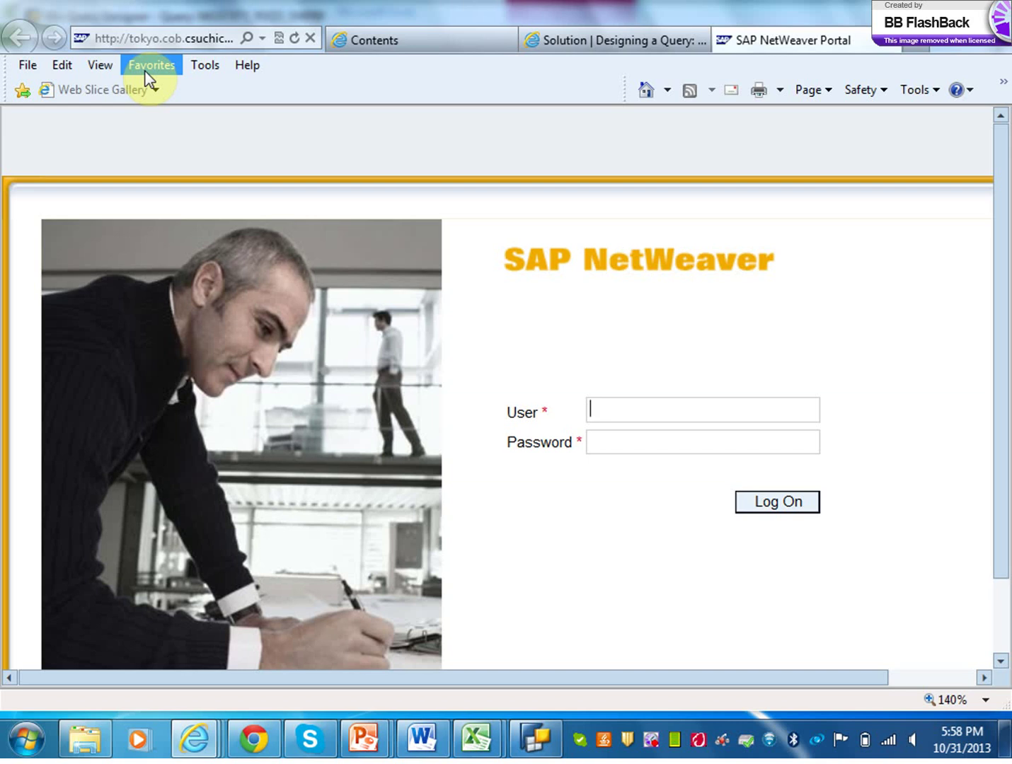
pyautogui.write('TSU-044')
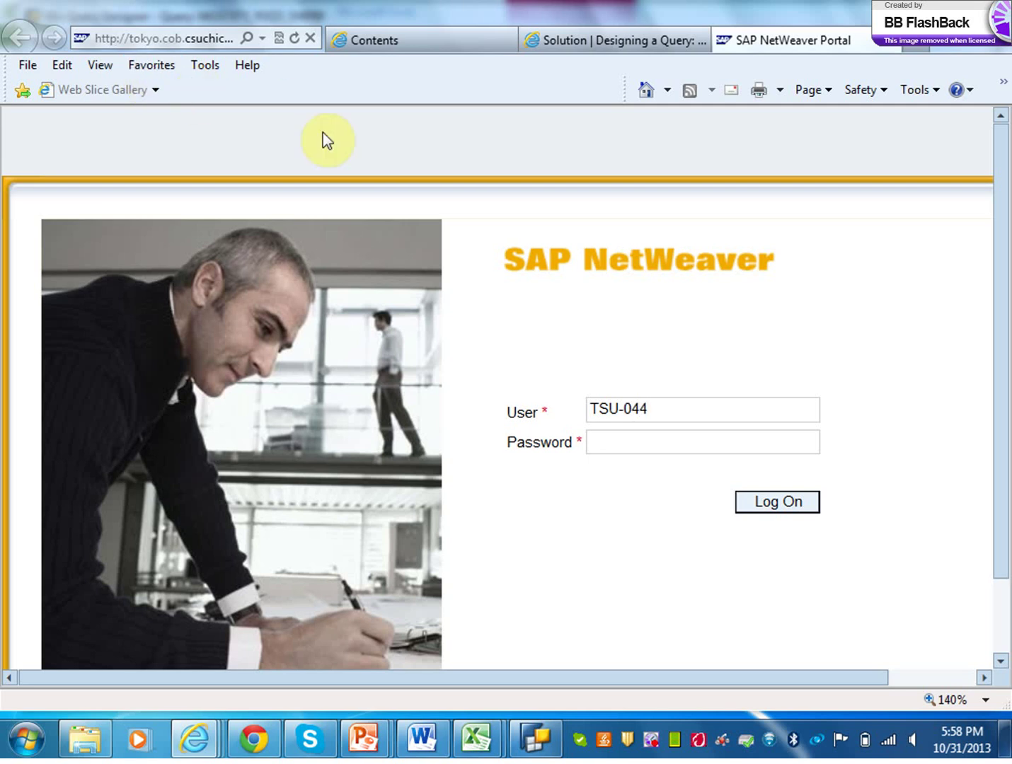
pyautogui.click(616, 440)
pyautogui.write('*********')
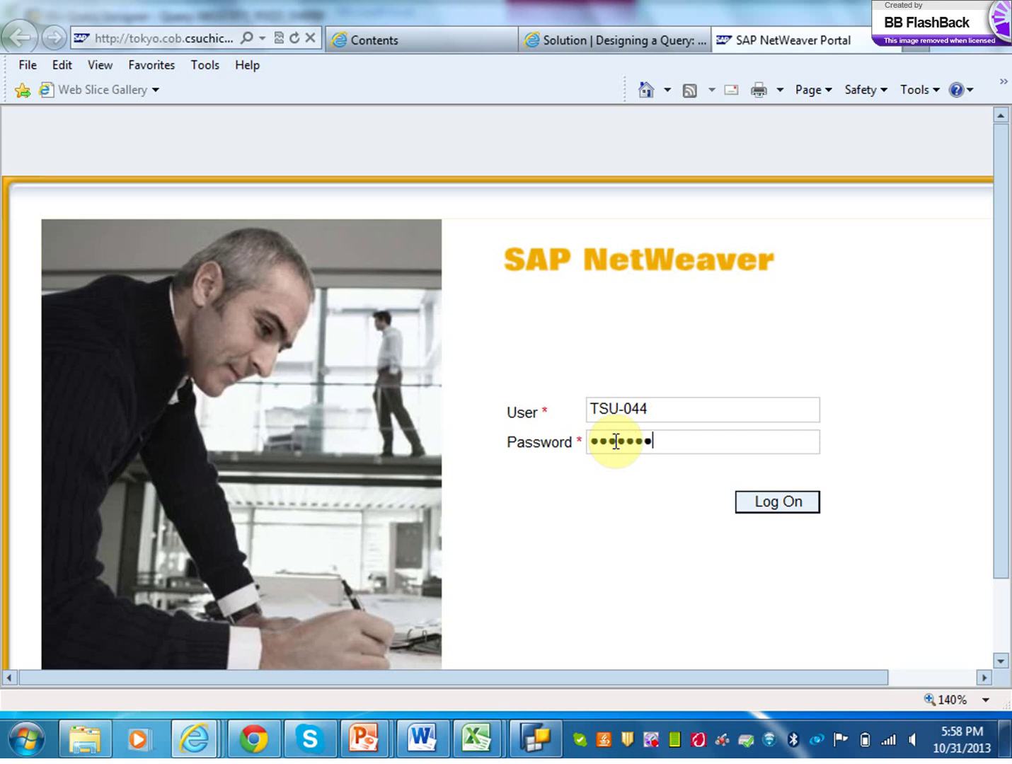
pyautogui.click(763, 510)
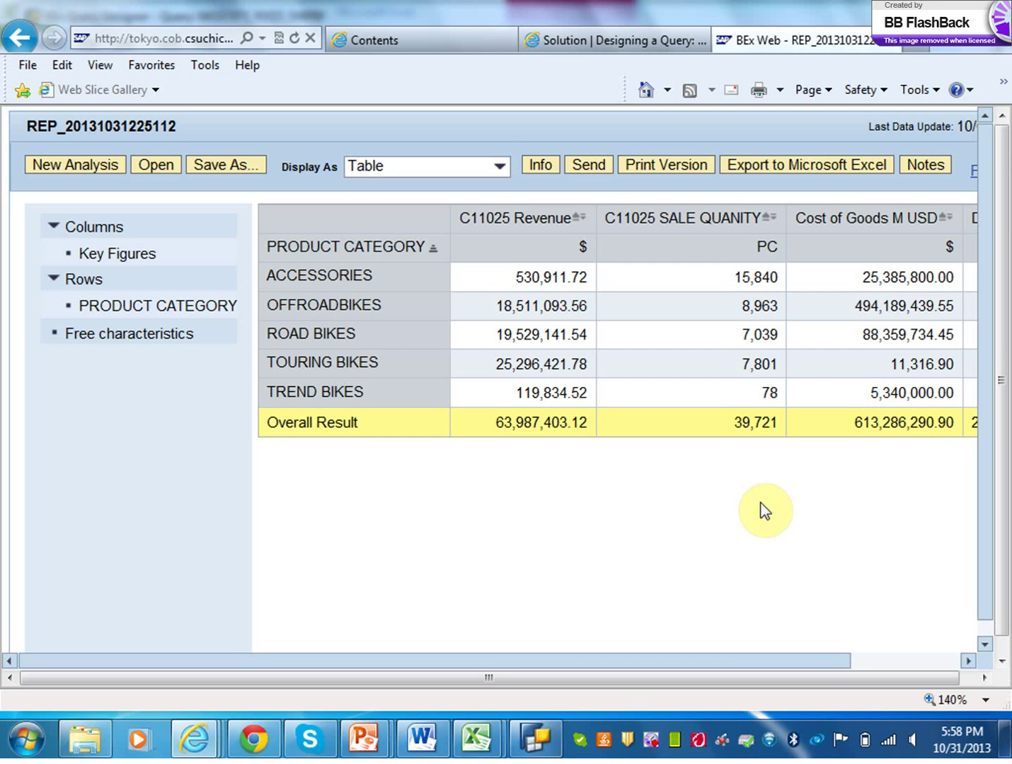
# Step: View the remaining columns of the query result, including Discount, and close the report page
pyautogui.moveTo(818, 660); pyautogui.dragTo(962, 662)
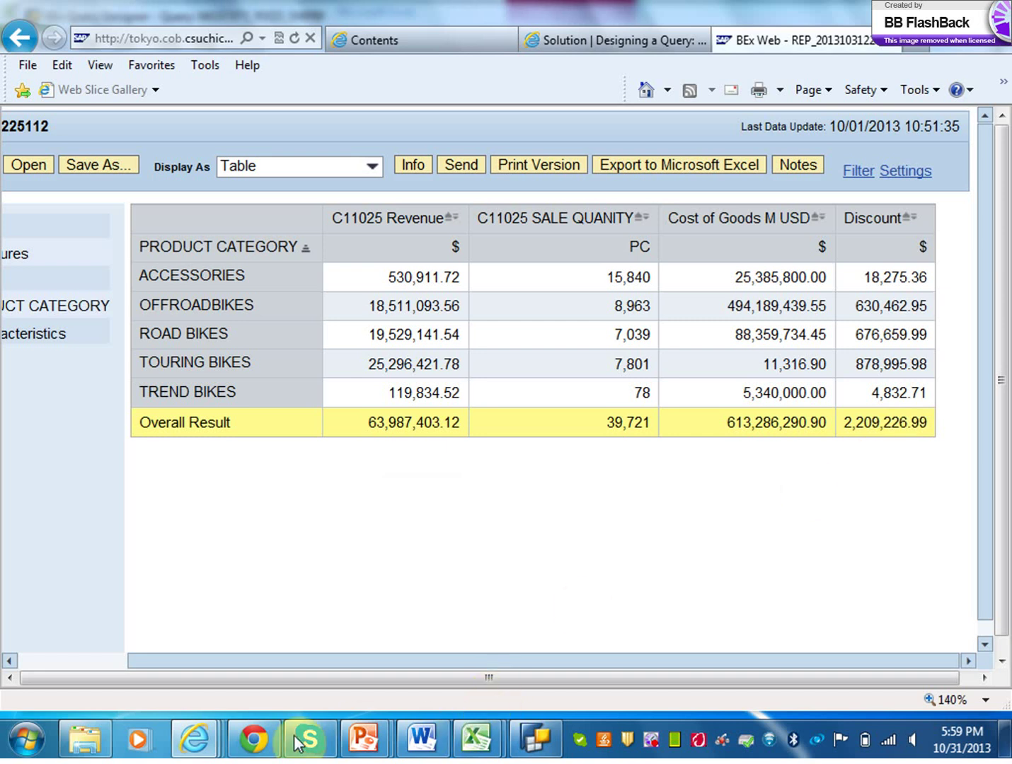
pyautogui.moveTo(204, 748)
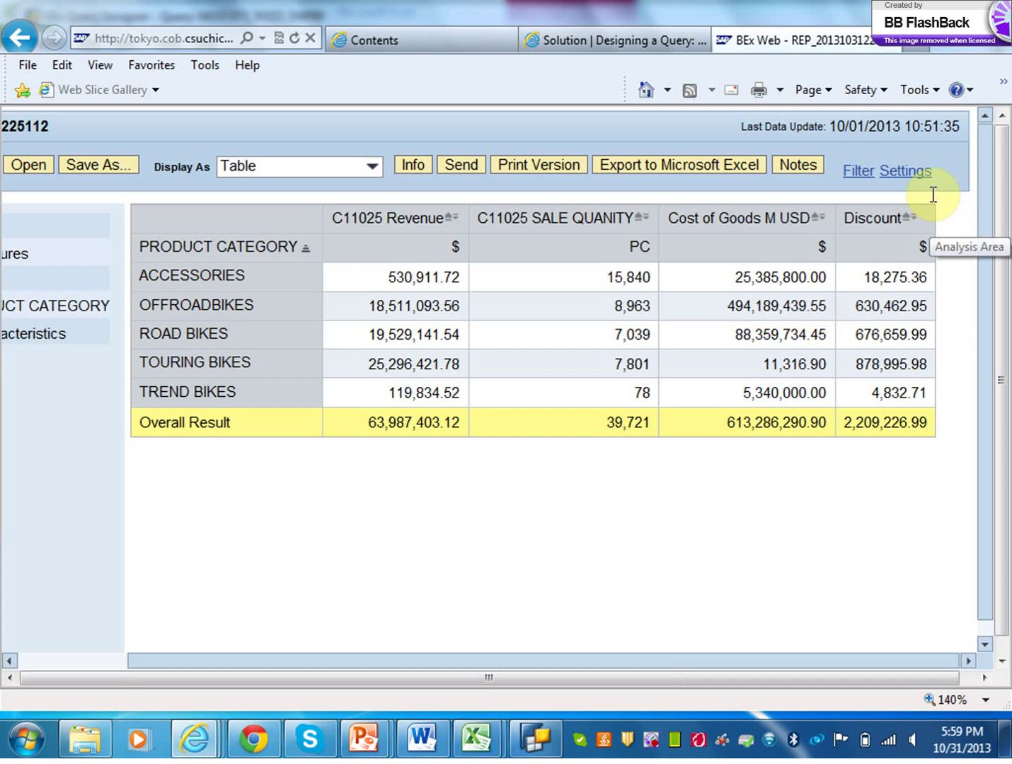
pyautogui.click(893, 47)
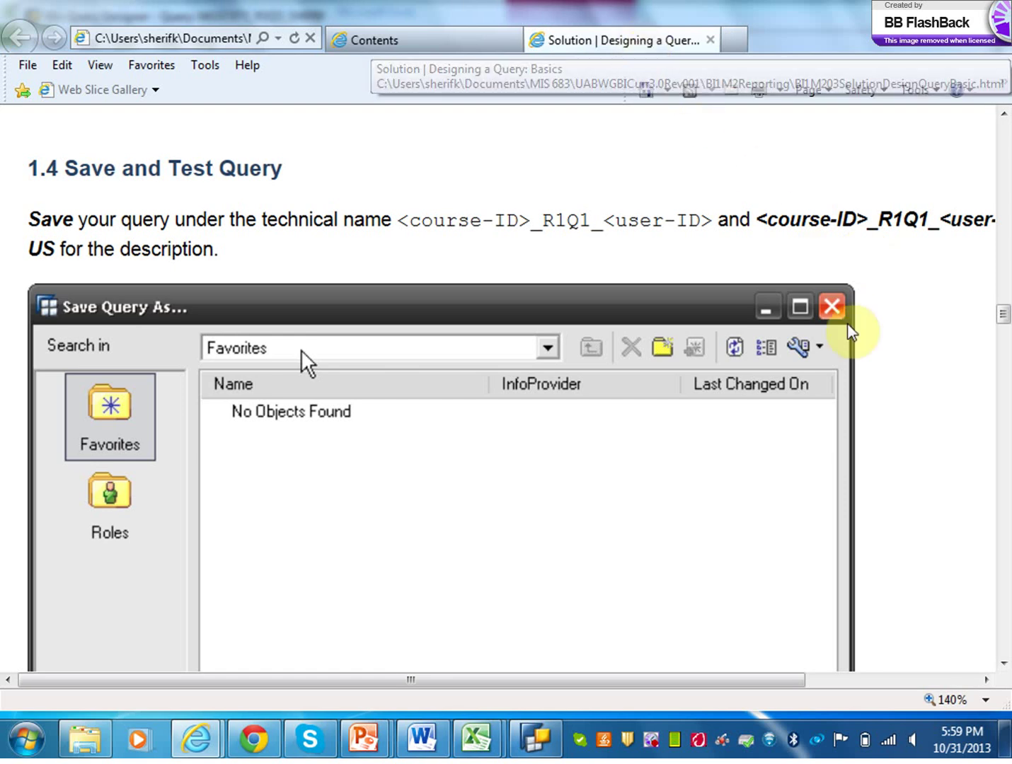
# Step: Read the guide's sample query result, the note on testing, and section 1.5 Free Characteristics
pyautogui.scroll(-6, 999, 668)
pyautogui.scroll(-3, 1001, 671)
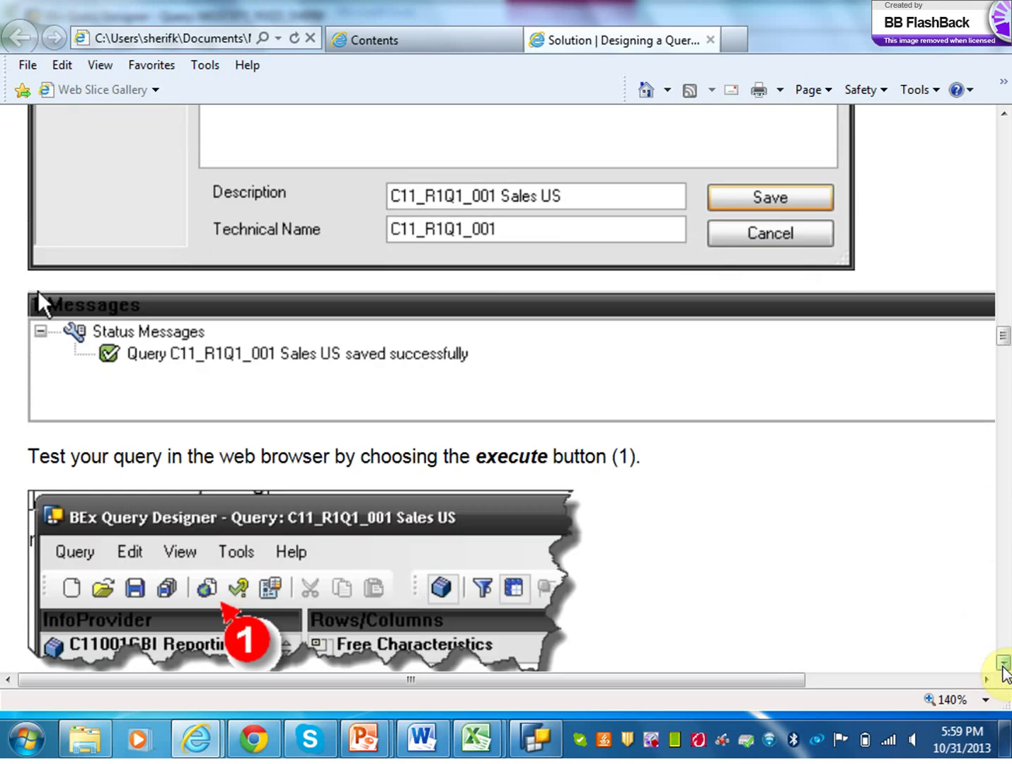
pyautogui.scroll(-6, 1003, 672)
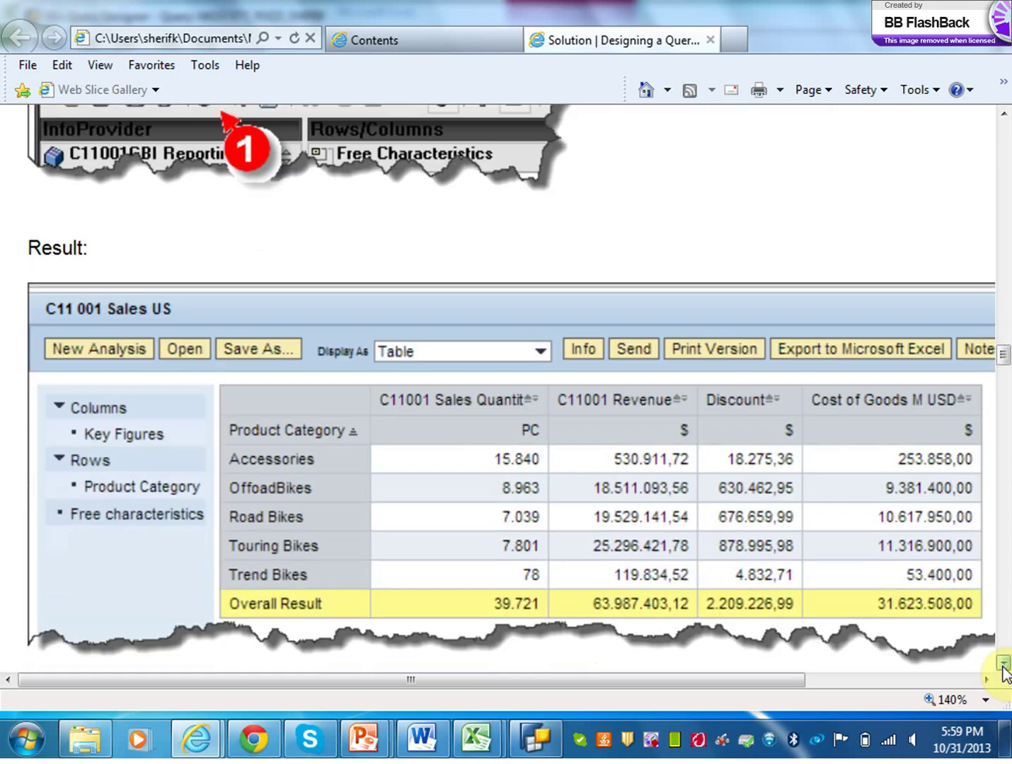
pyautogui.scroll(-3, 1003, 672)
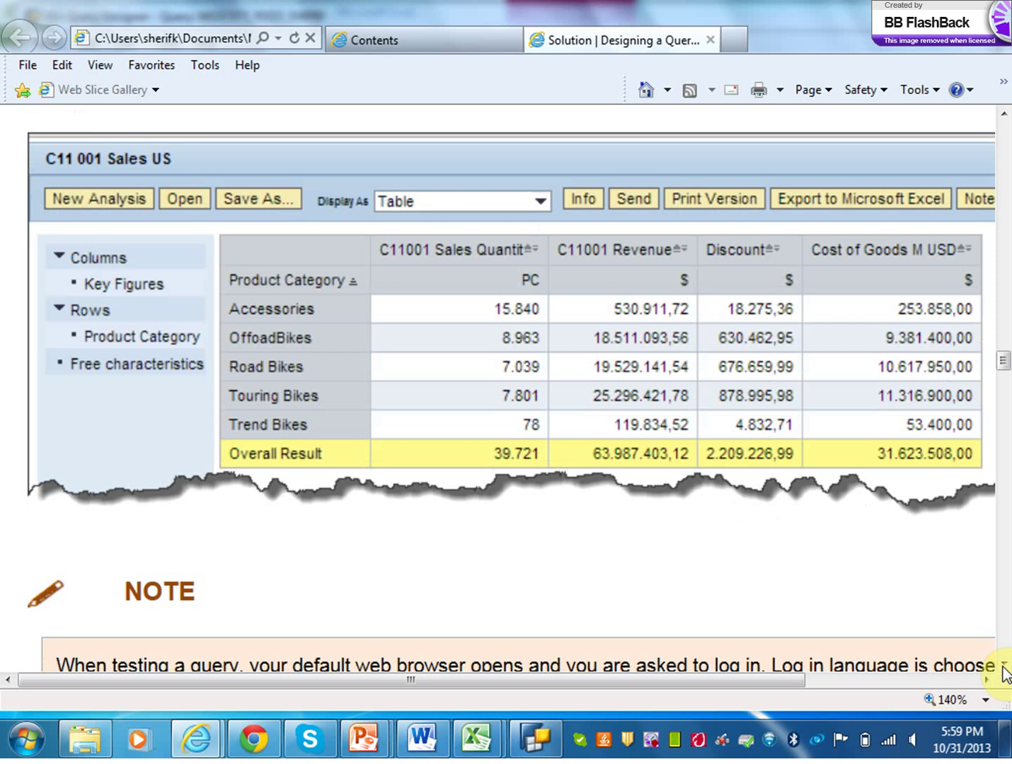
pyautogui.scroll(-2, 1003, 672)
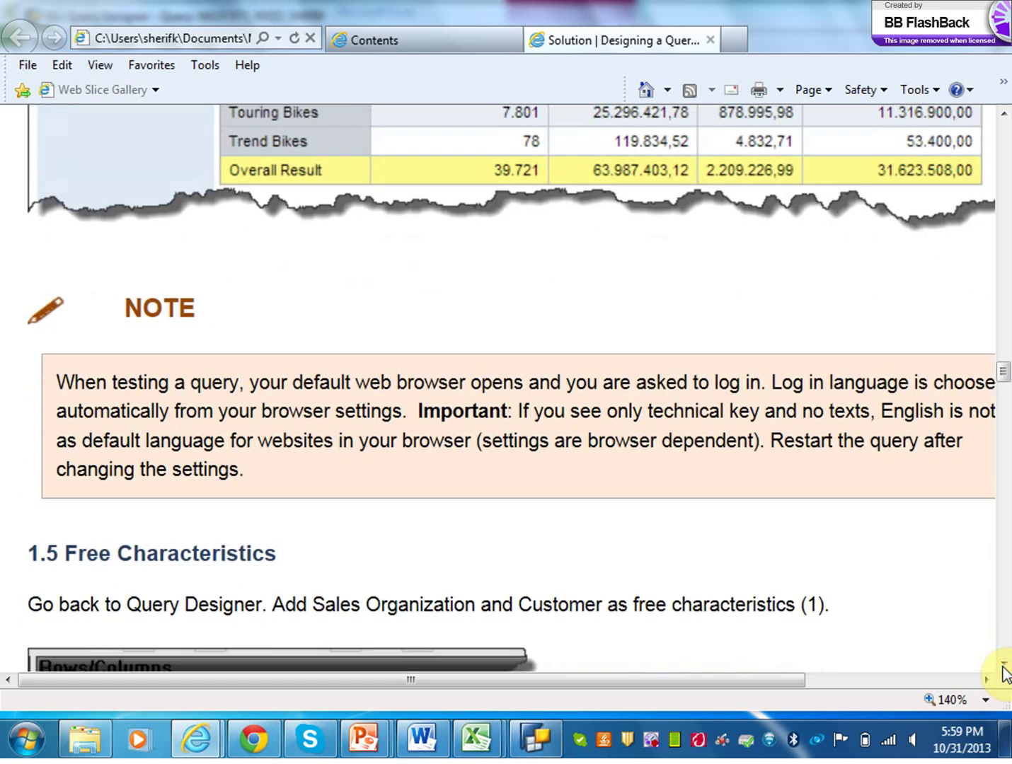
pyautogui.scroll(-1, 1003, 672)
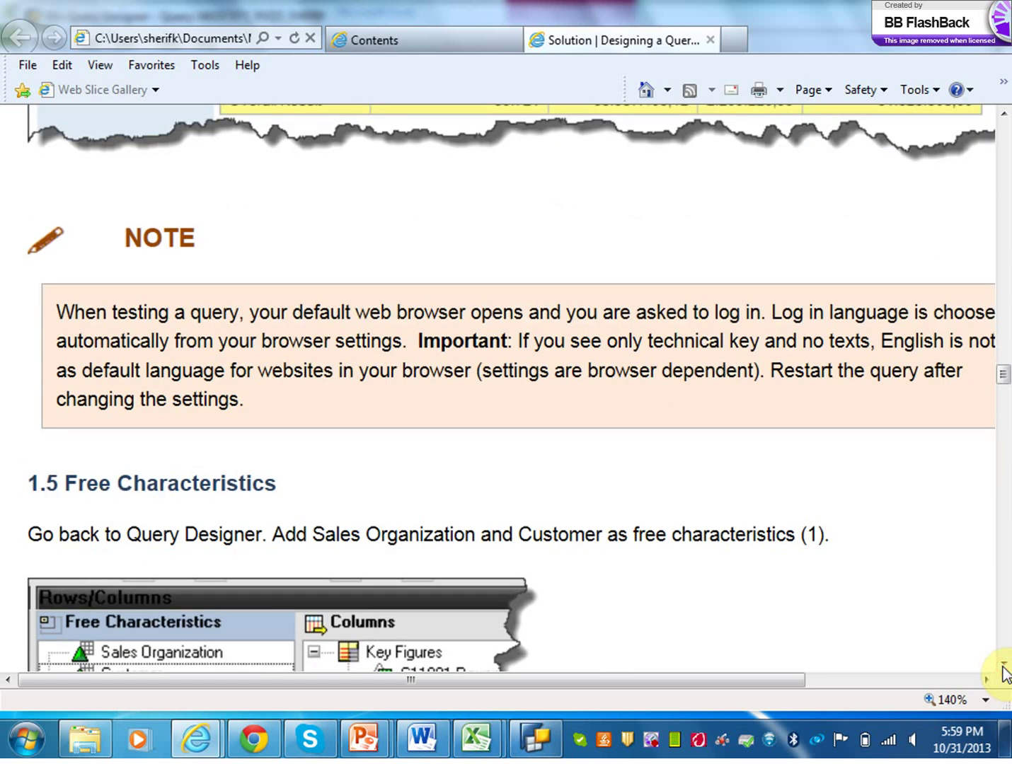
pyautogui.scroll(-3, 1003, 671)
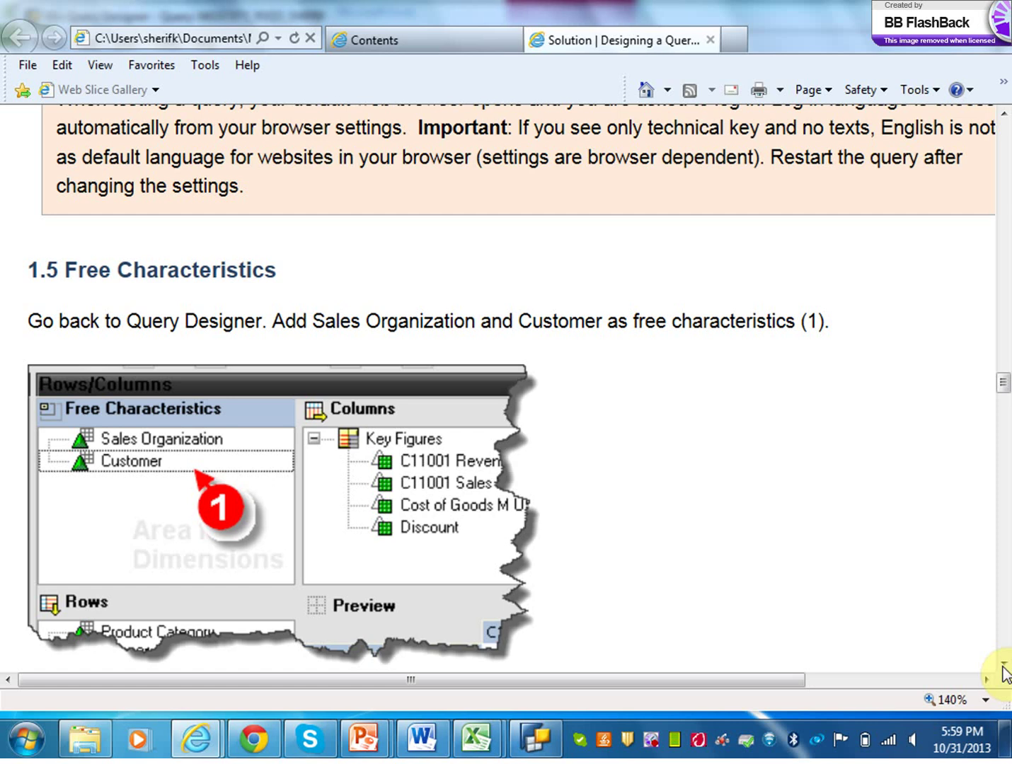
pyautogui.scroll(-1, 1003, 671)
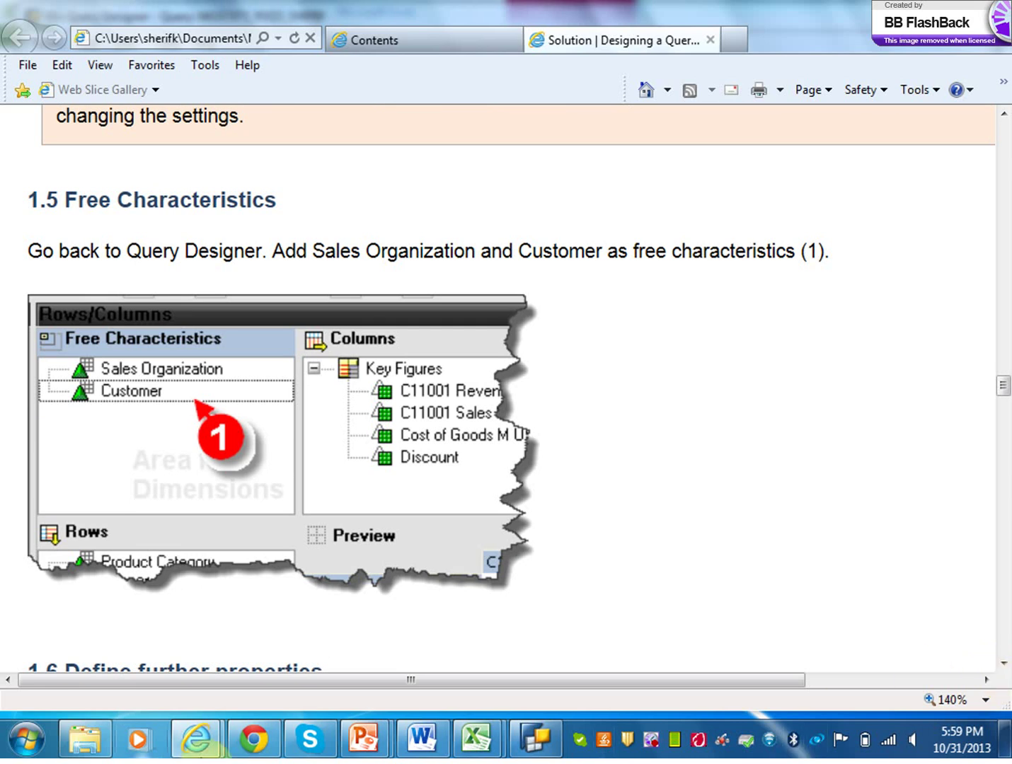
# Step: In BEx Query Designer, add Customer and Sales Organisation from the CUSTOMER dimension to the query's Free Characteristics
pyautogui.moveTo(310, 740)
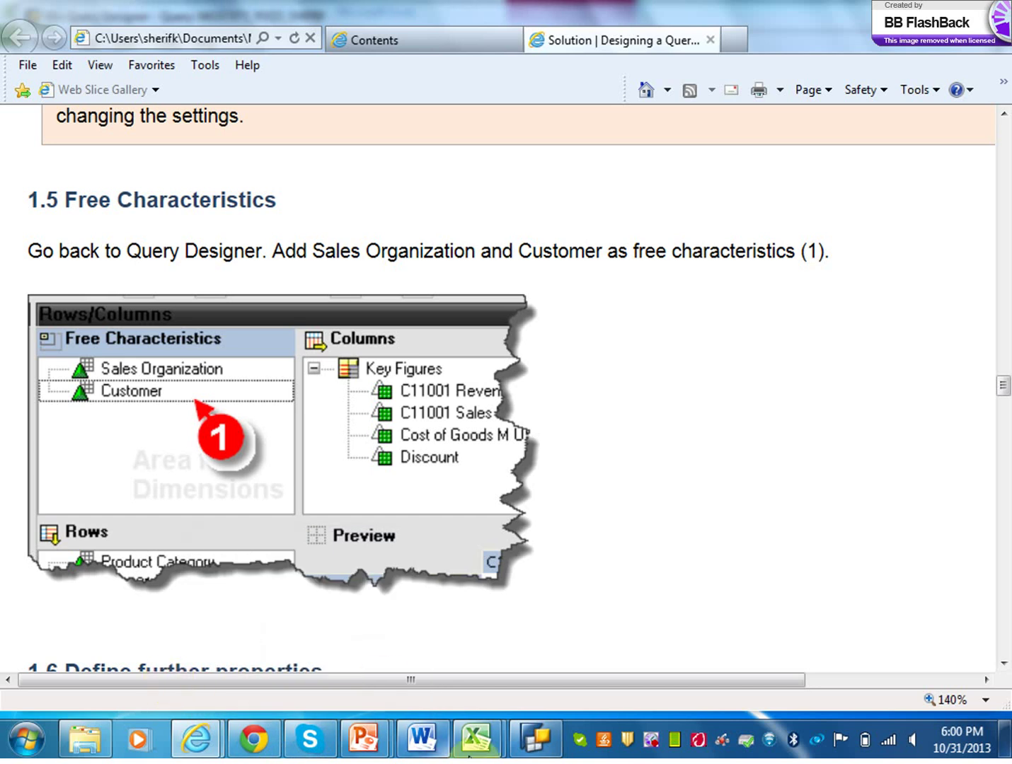
pyautogui.click(528, 746)
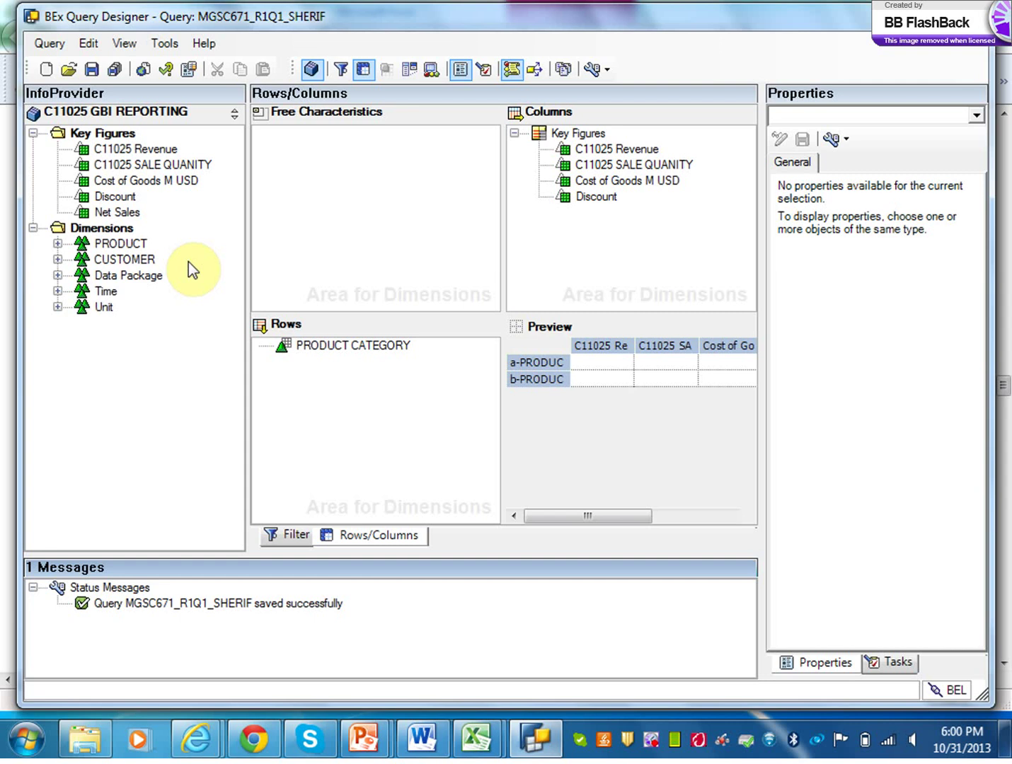
pyautogui.click(58, 244)
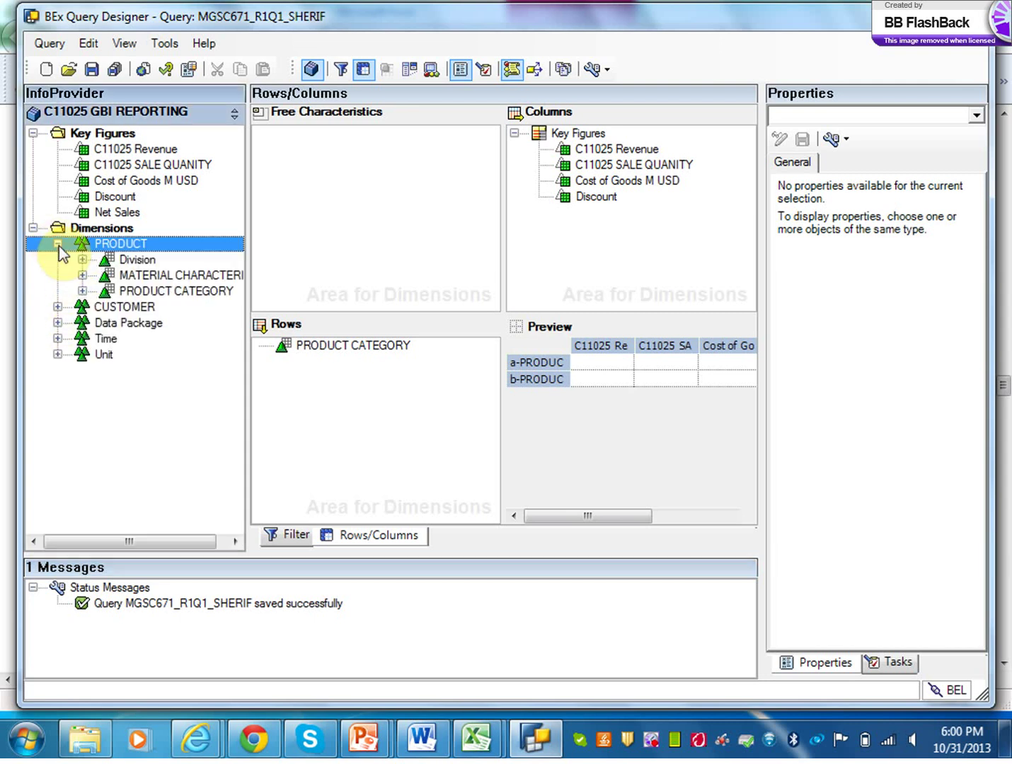
pyautogui.click(58, 306)
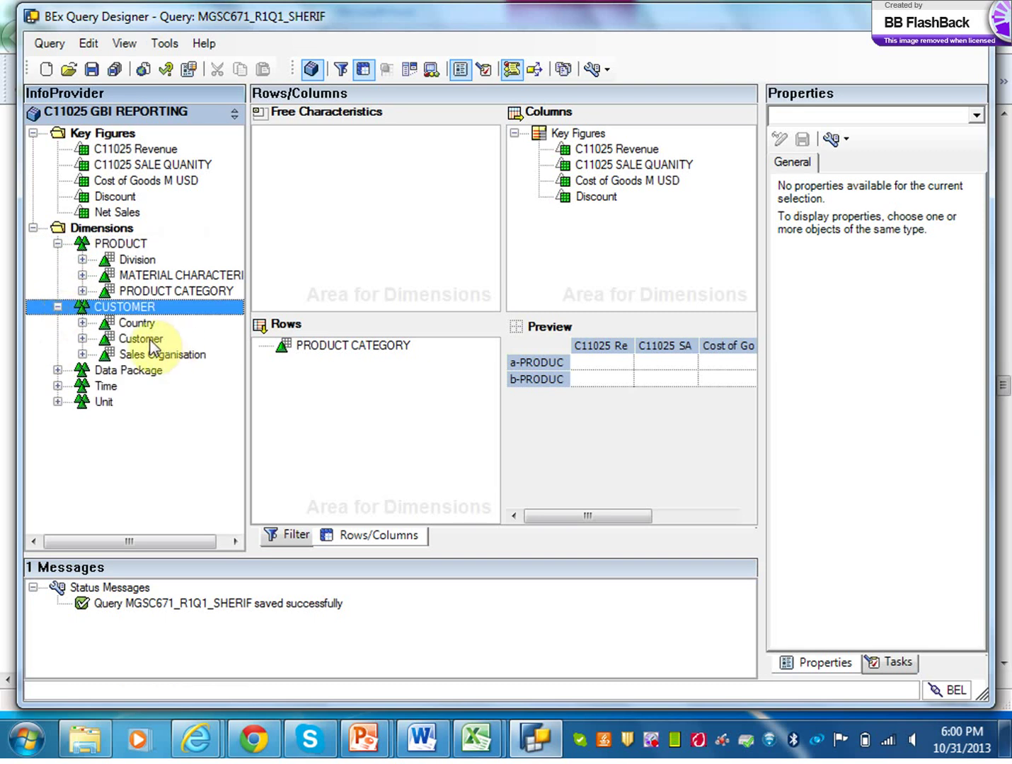
pyautogui.moveTo(107, 345); pyautogui.dragTo(310, 148)
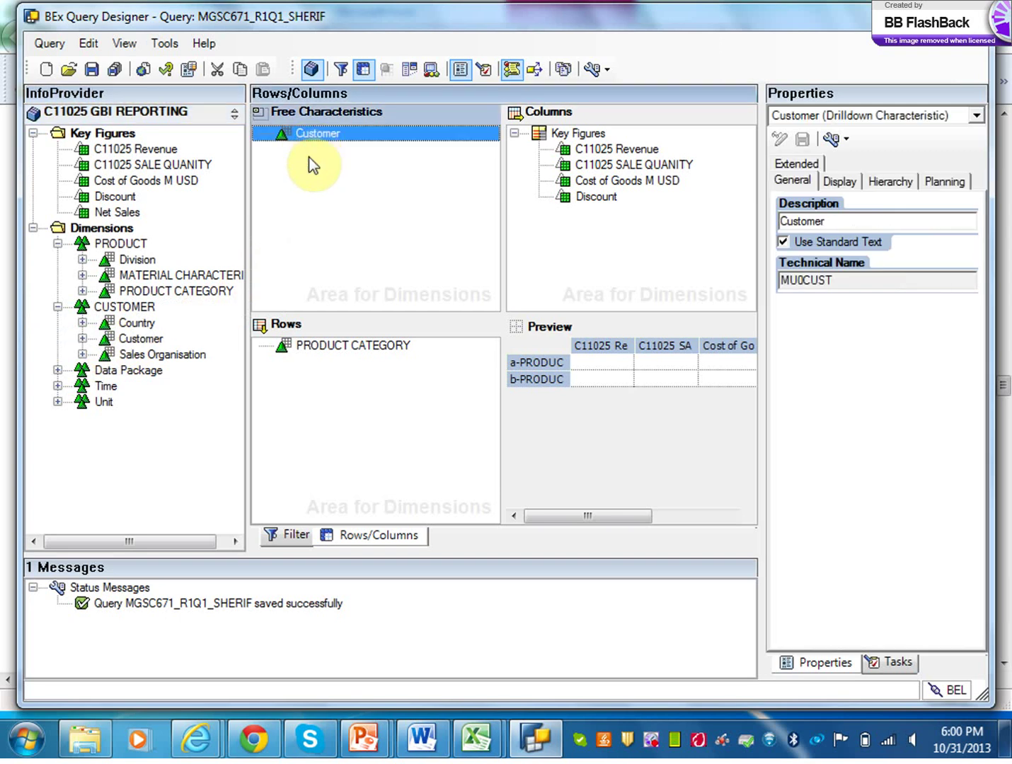
pyautogui.moveTo(110, 355); pyautogui.dragTo(318, 181)
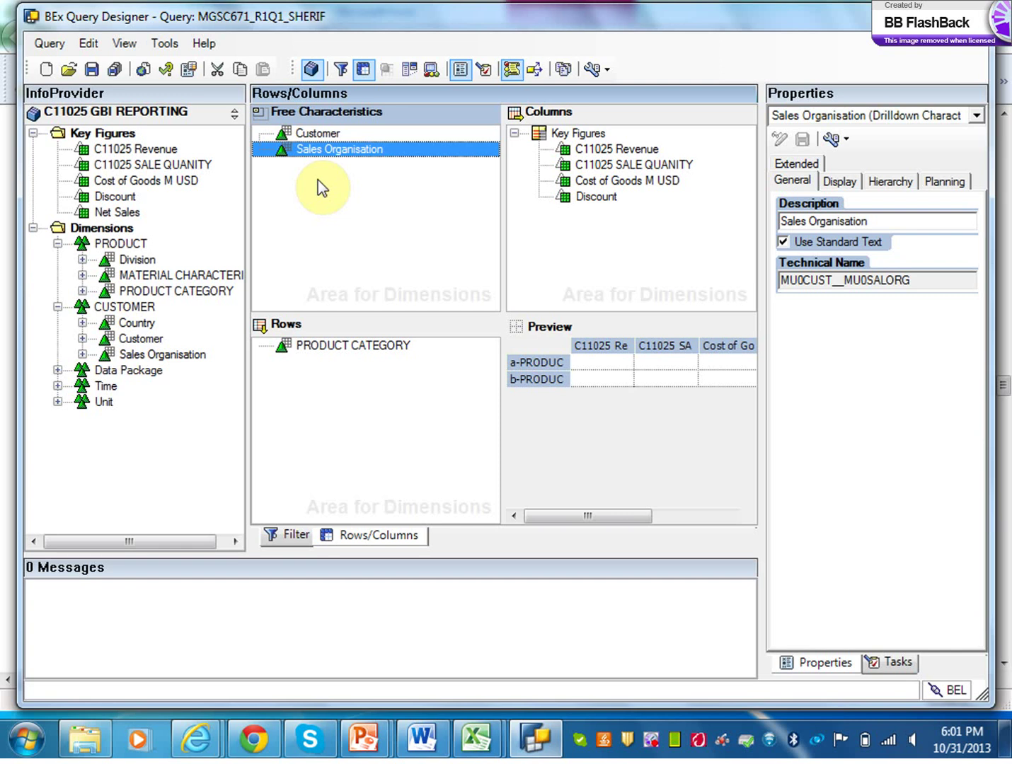
# Step: Switch to the guide in Internet Explorer and read section 1.6 Define further properties
pyautogui.click(195, 740)
pyautogui.click(297, 675)
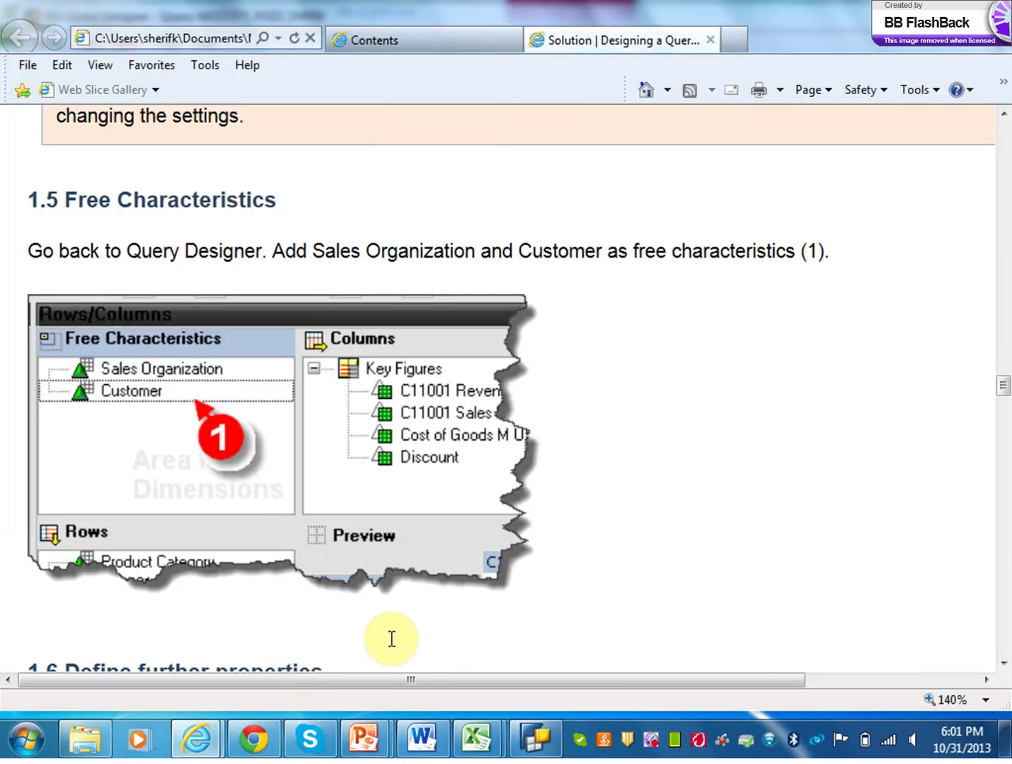
pyautogui.scroll(-5, 1005, 665)
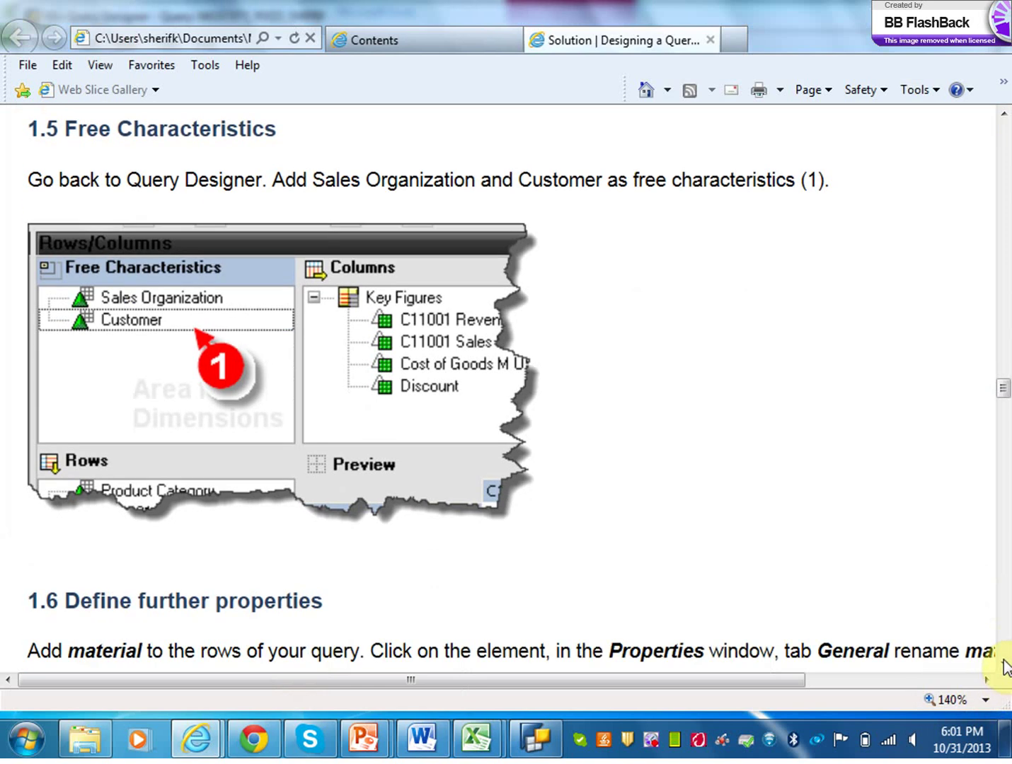
pyautogui.scroll(-1, 1005, 666)
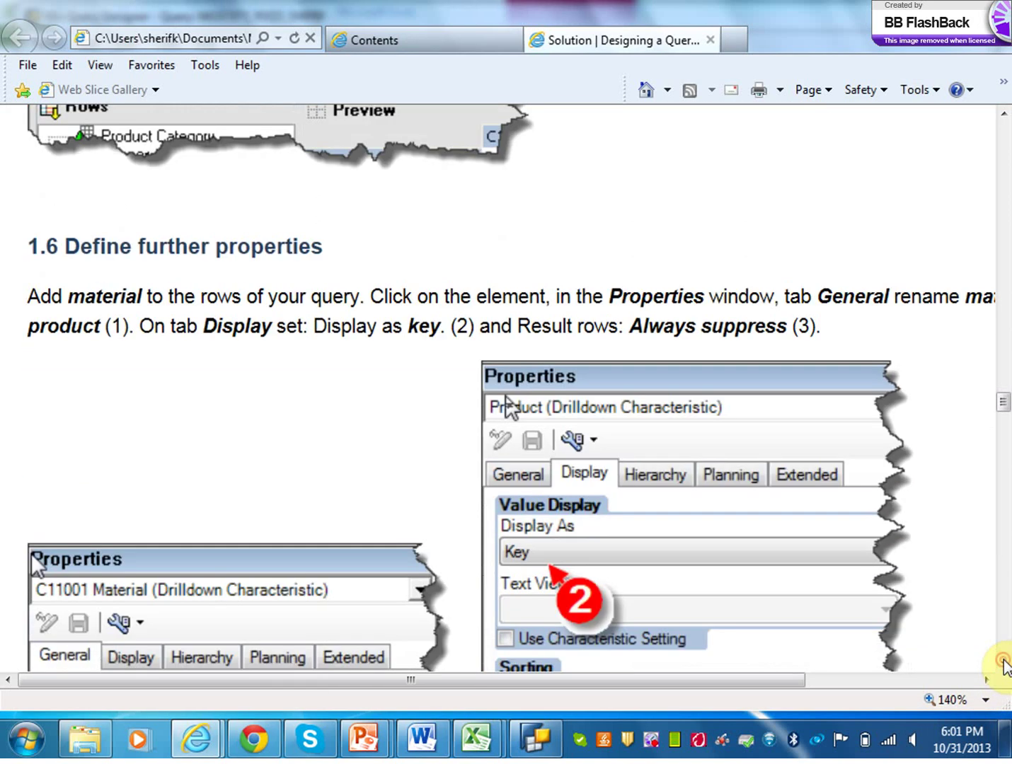
pyautogui.scroll(-2, 1005, 664)
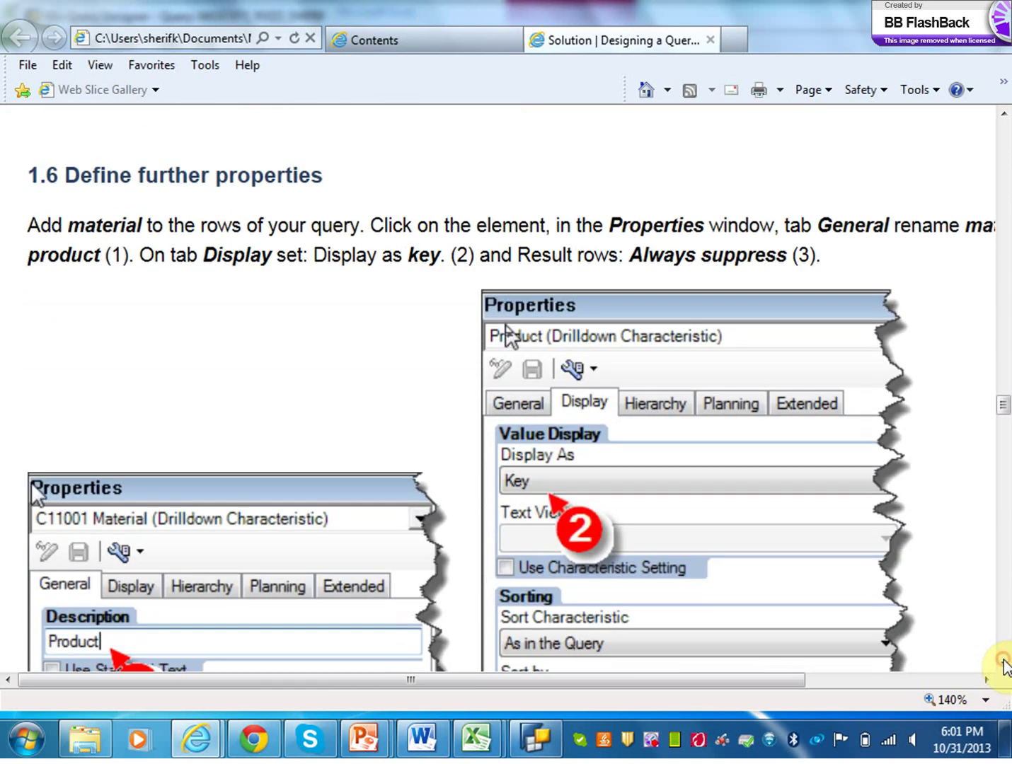
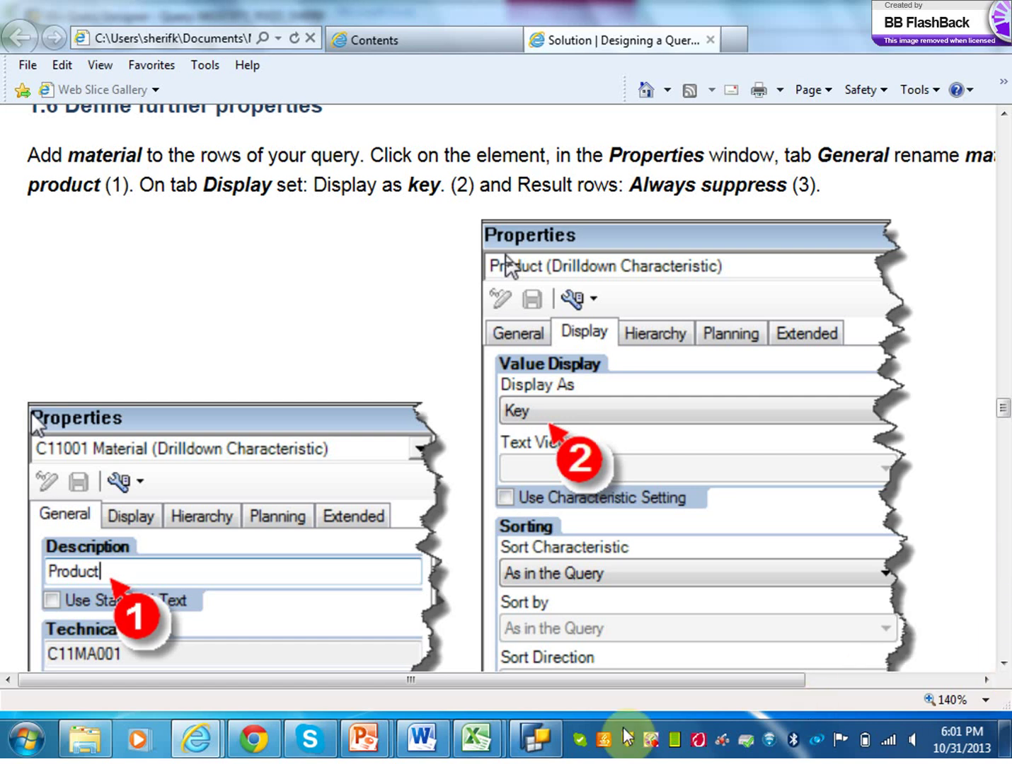
# Step: In BEx Query Designer, try creating a new structure in the query's Rows area
pyautogui.click(532, 751)
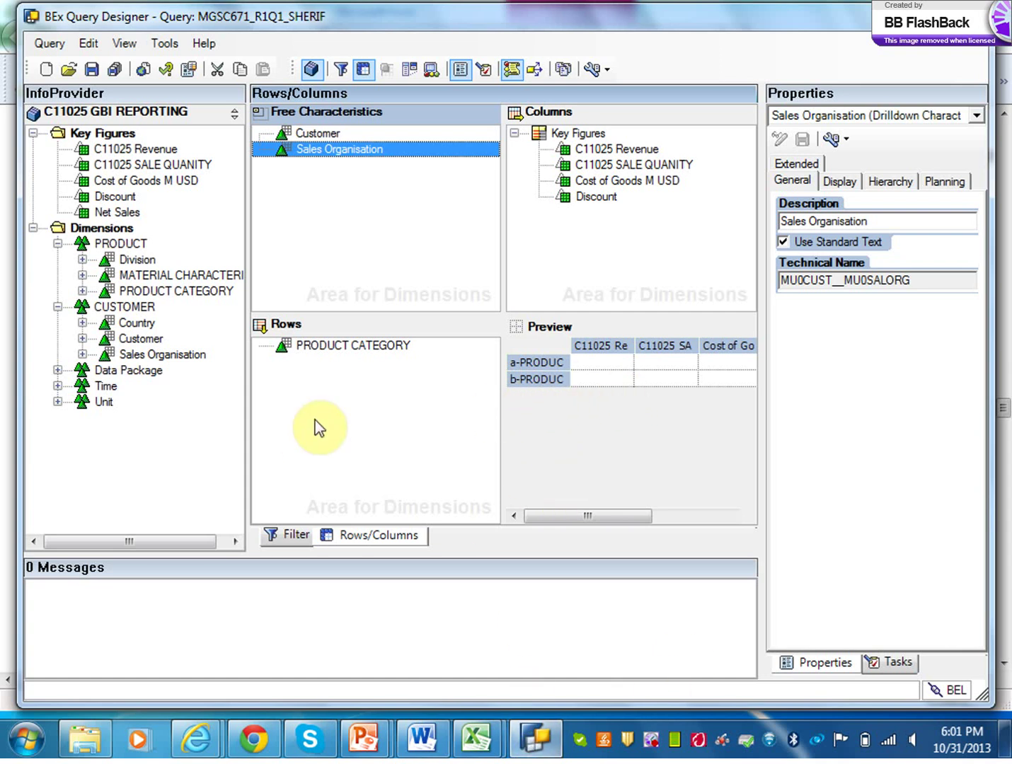
pyautogui.rightClick(307, 386)
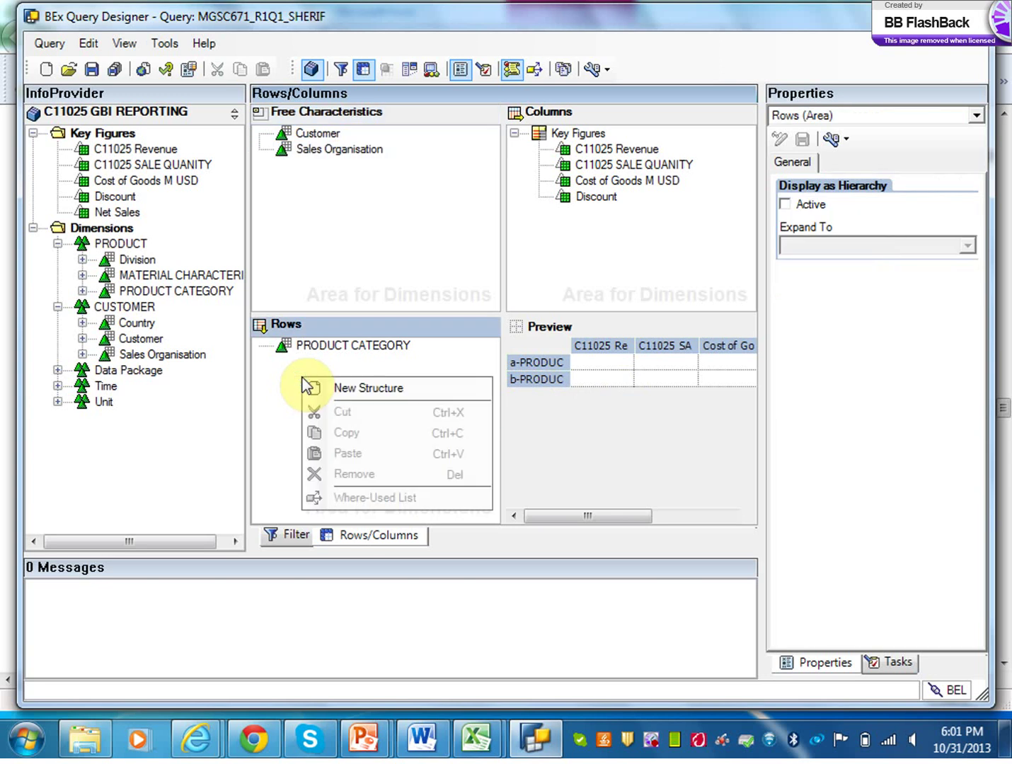
pyautogui.click(335, 388)
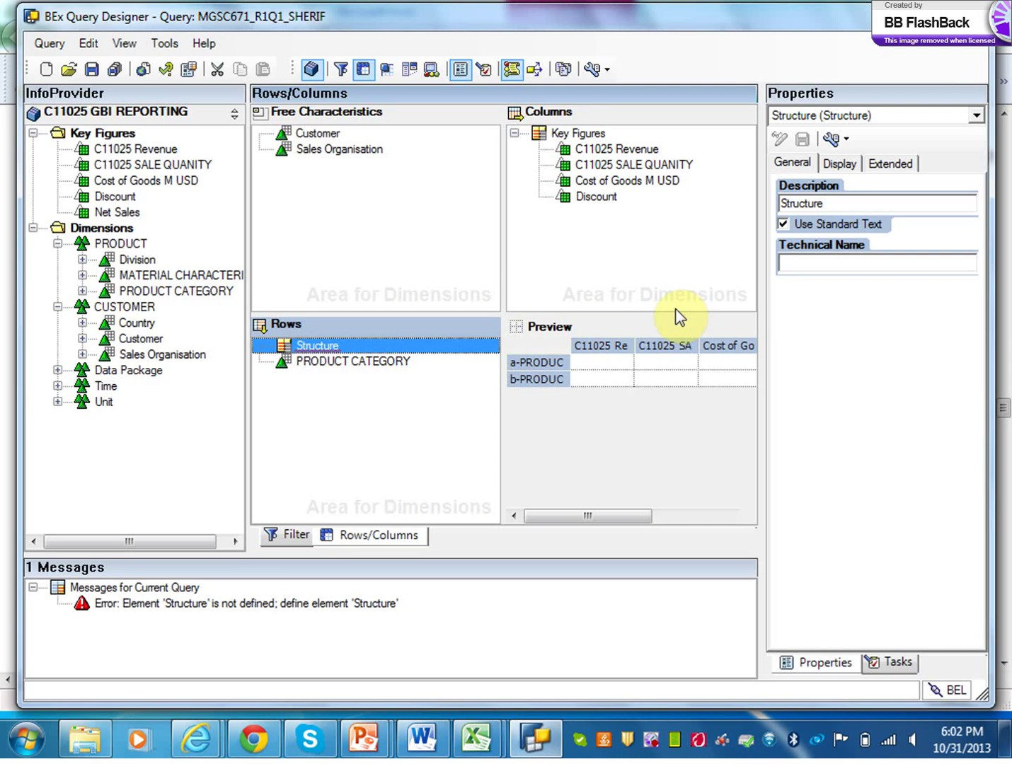
# Step: Return to the guide and reread sections 1.5 and 1.6 on free characteristics and adding material to the rows
pyautogui.click(559, 746)
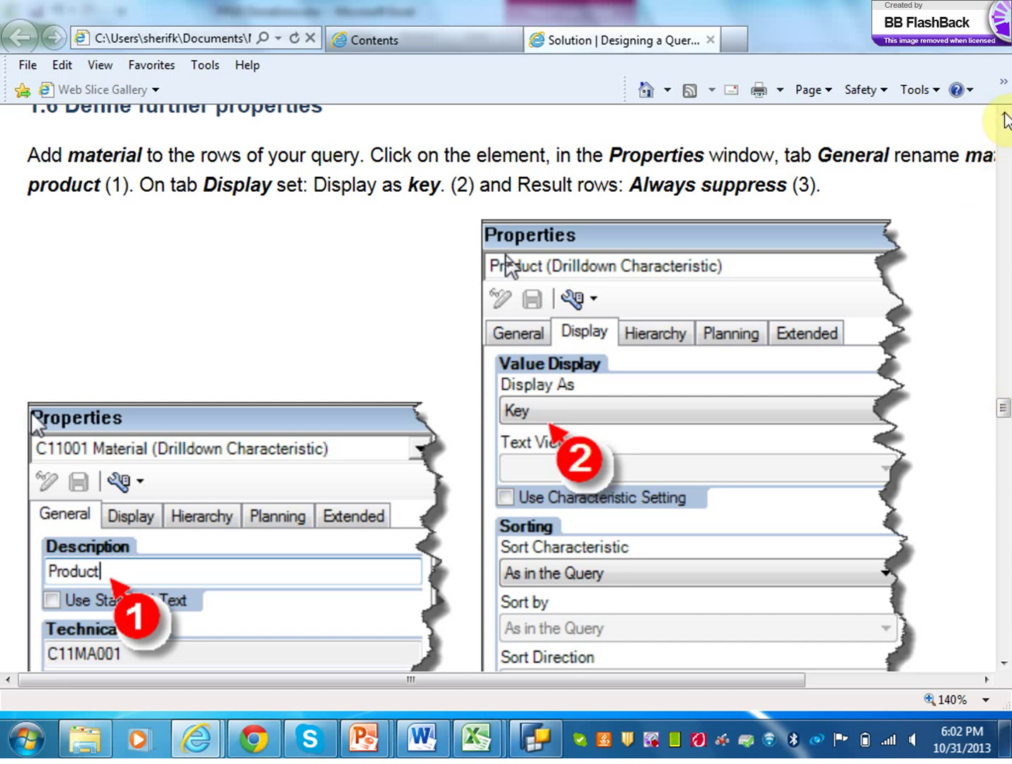
pyautogui.click(1003, 113)
pyautogui.click(1003, 113)
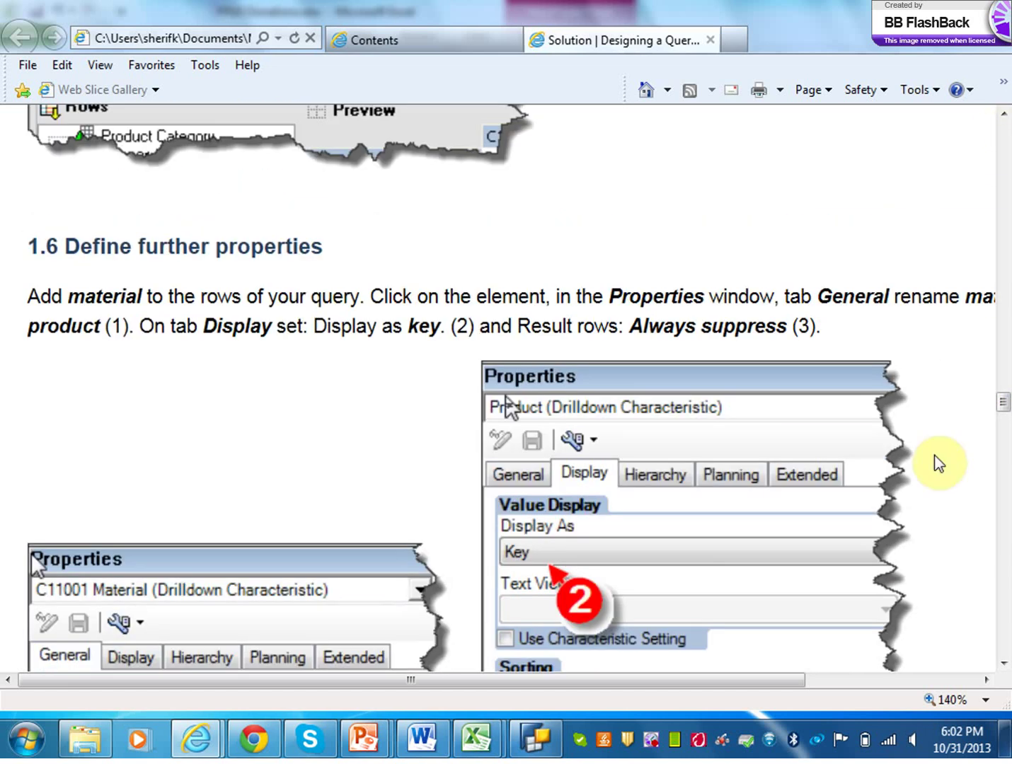
pyautogui.click(1003, 112)
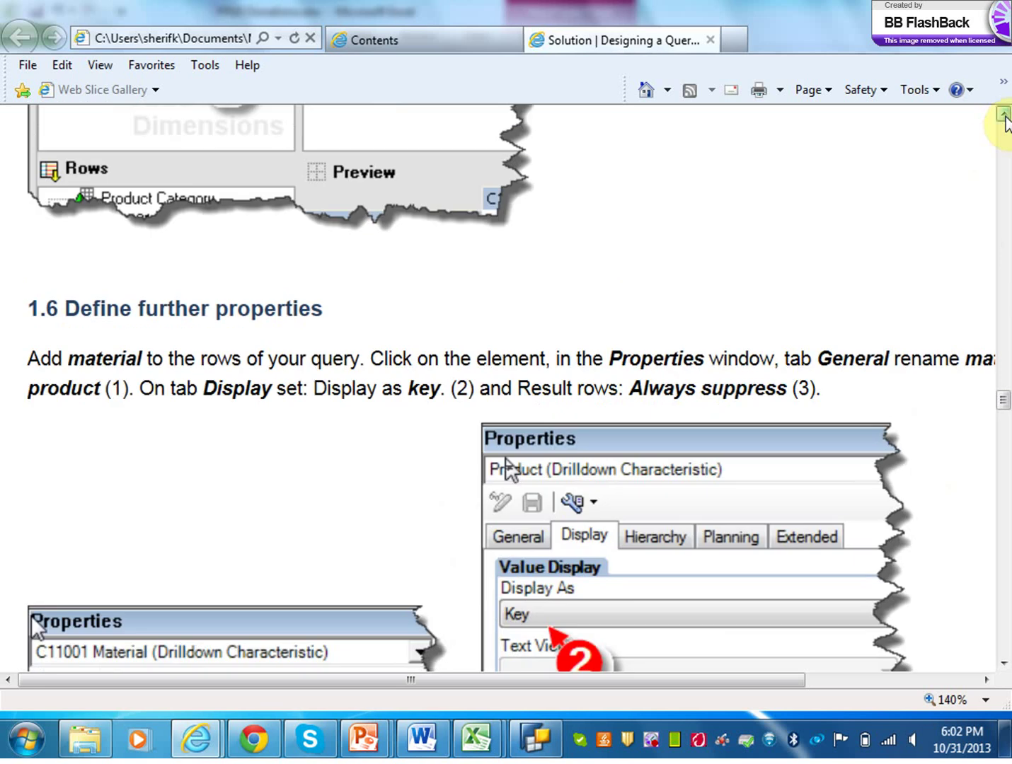
pyautogui.click(1003, 112)
pyautogui.click(1003, 113)
pyautogui.click(1003, 114)
pyautogui.click(1003, 112)
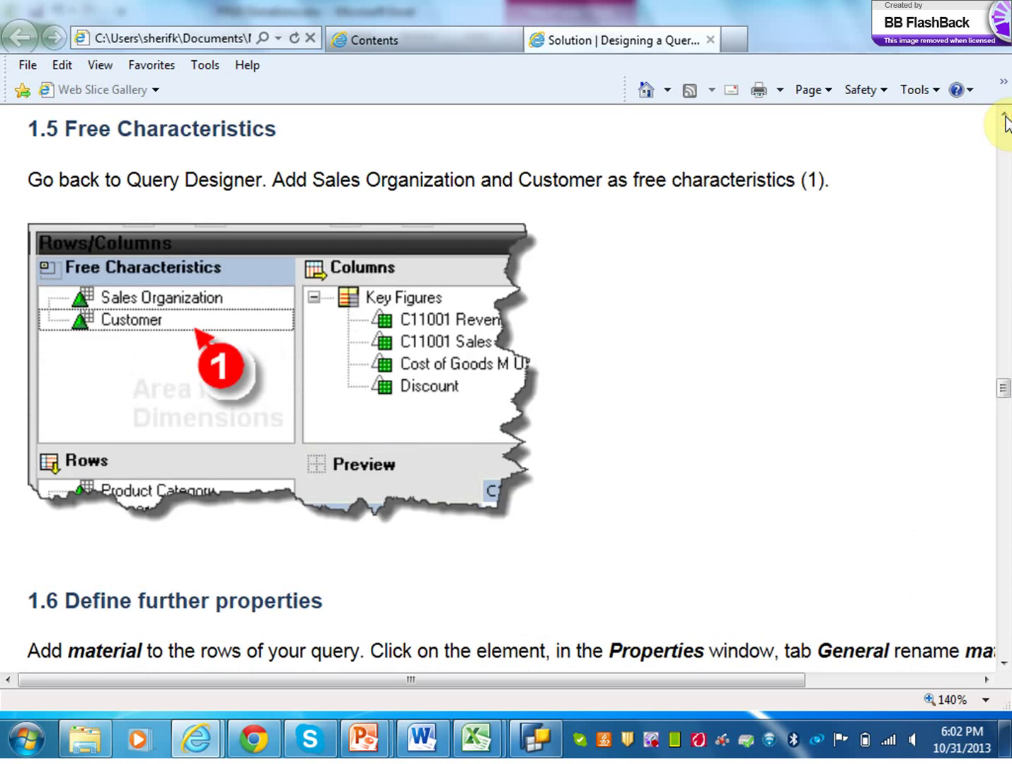
pyautogui.click(1003, 665)
pyautogui.click(1003, 665)
pyautogui.click(1003, 665)
pyautogui.click(1003, 665)
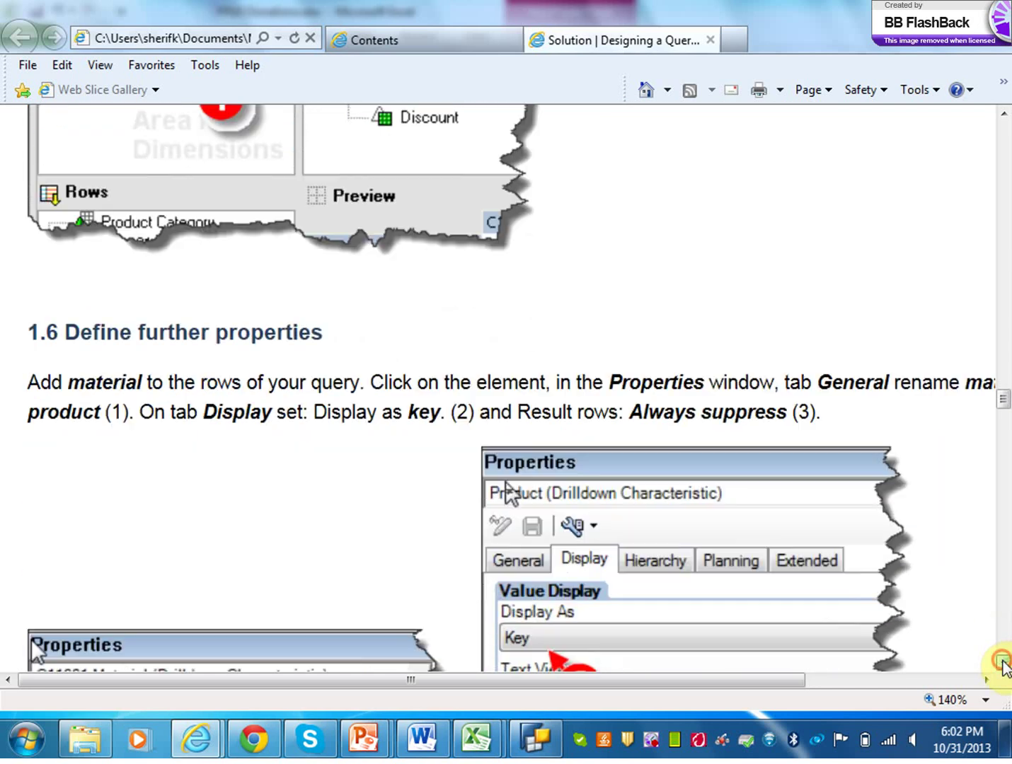
pyautogui.click(1002, 665)
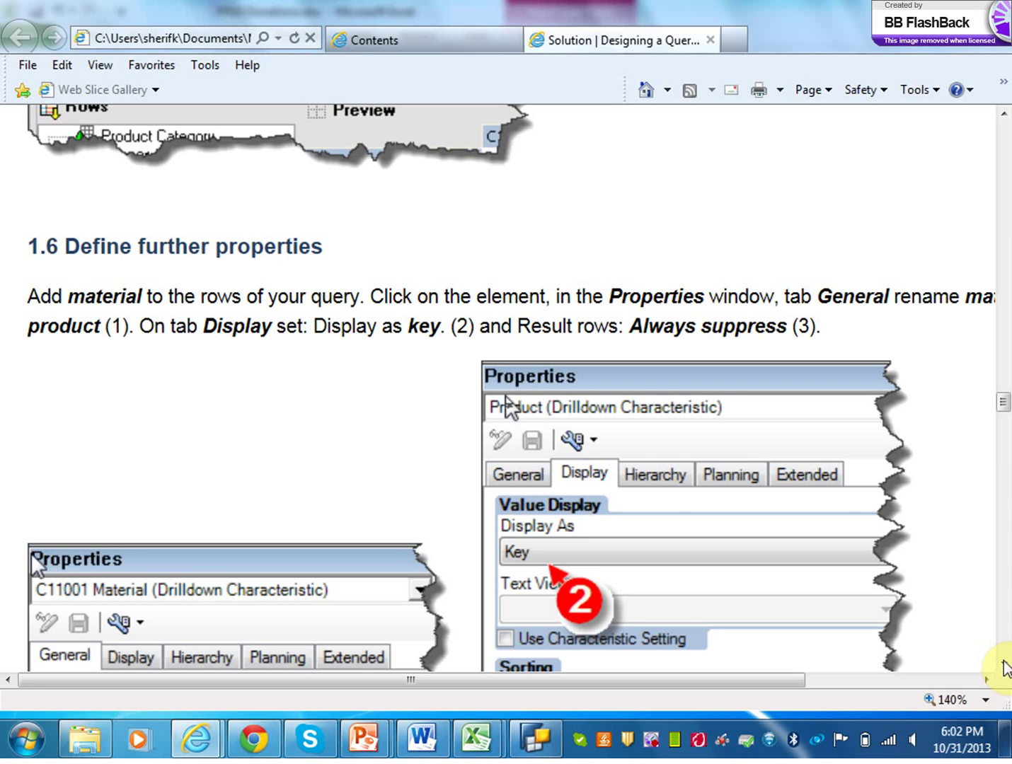
# Step: In BEx Query Designer, remove the undefined structure from Rows and add MATERIAL CHARACTERIS from the PRODUCT dimension below PRODUCT CATEGORY
pyautogui.click(538, 751)
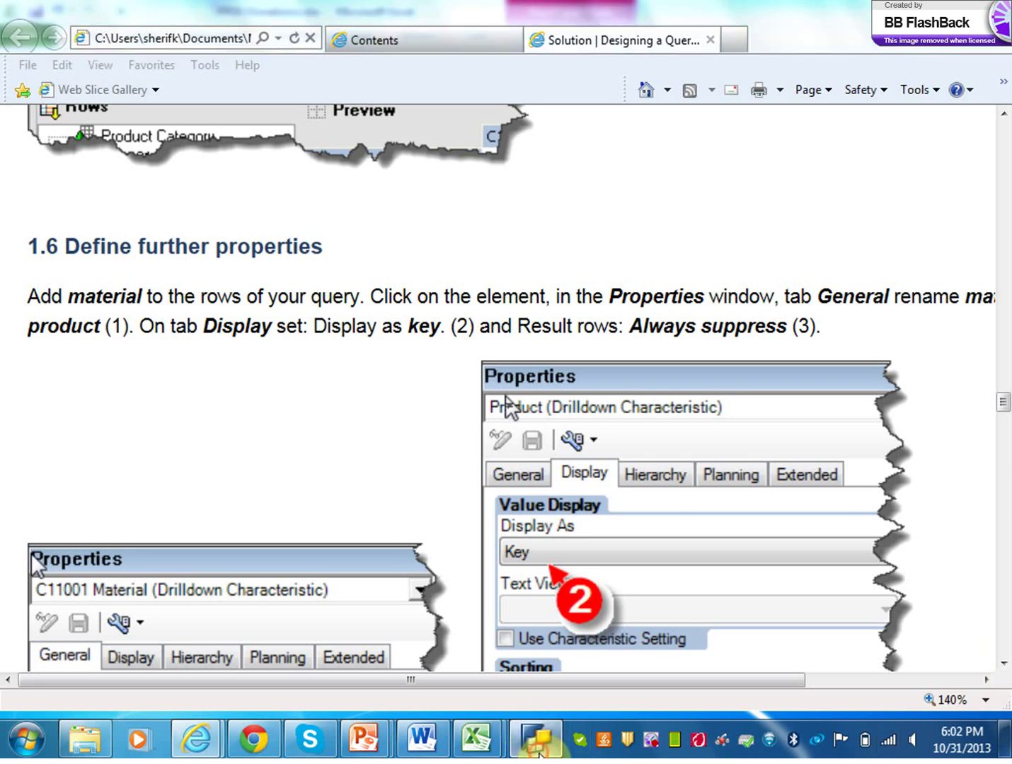
pyautogui.click(335, 354)
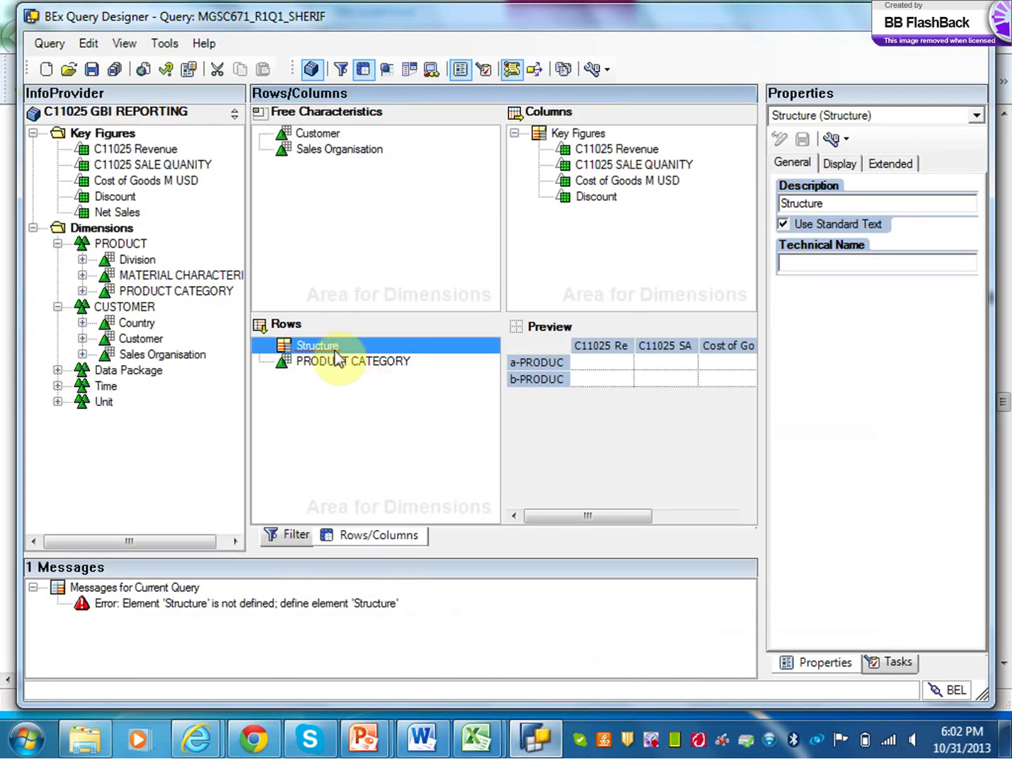
pyautogui.rightClick(330, 347)
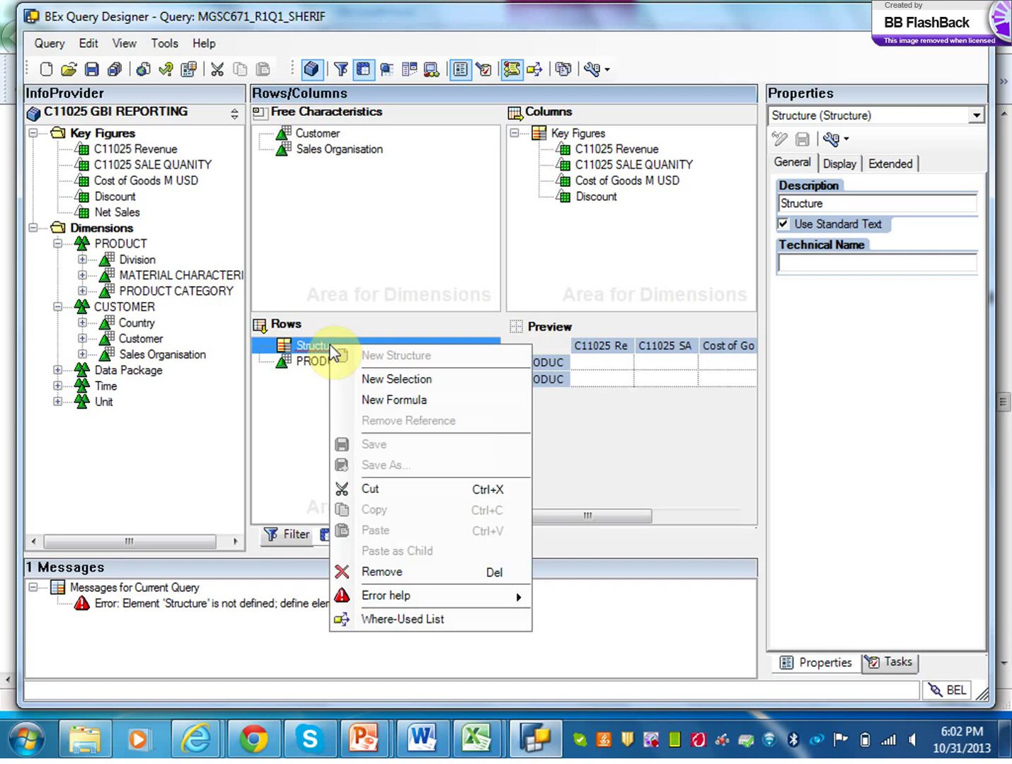
pyautogui.click(382, 573)
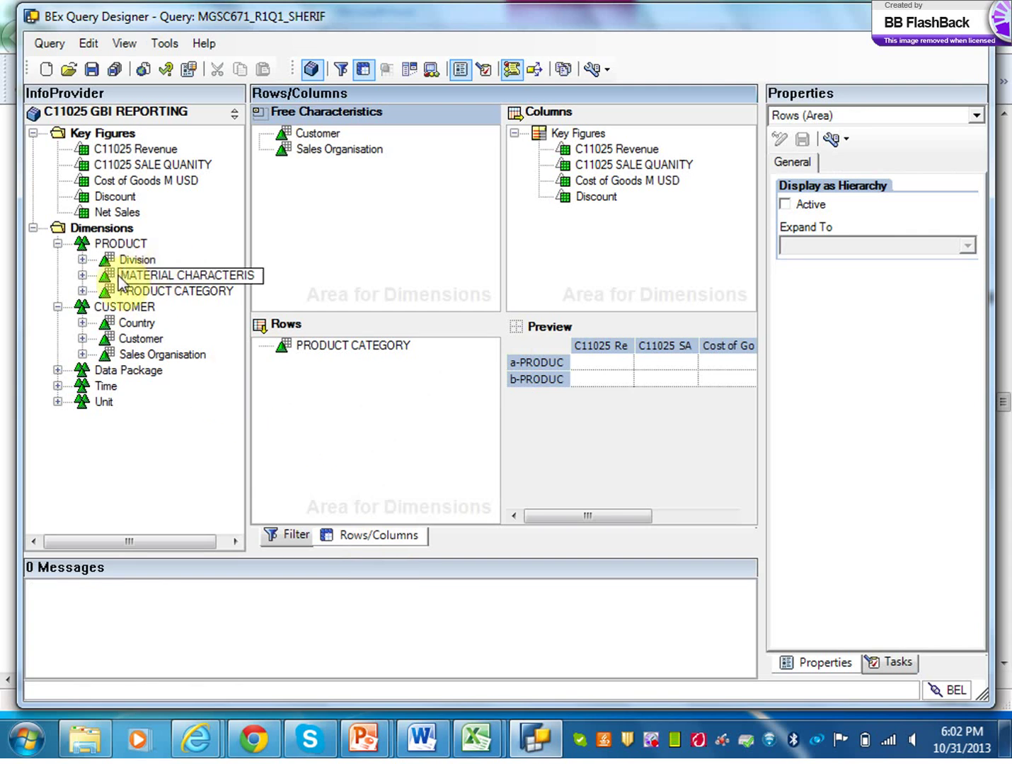
pyautogui.moveTo(107, 283); pyautogui.dragTo(304, 359)
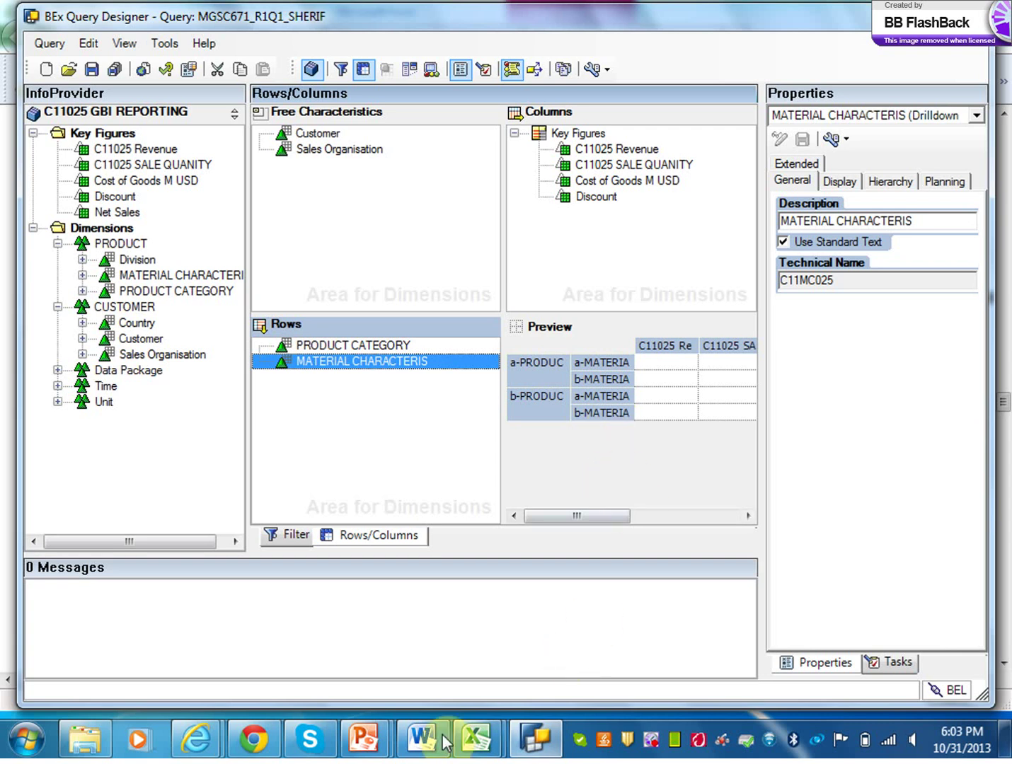
# Step: Recheck guide section 1.6 and, in BEx Query Designer, set the description of the MATERIAL CHARACTERIS row characteristic to Product
pyautogui.moveTo(196, 739)
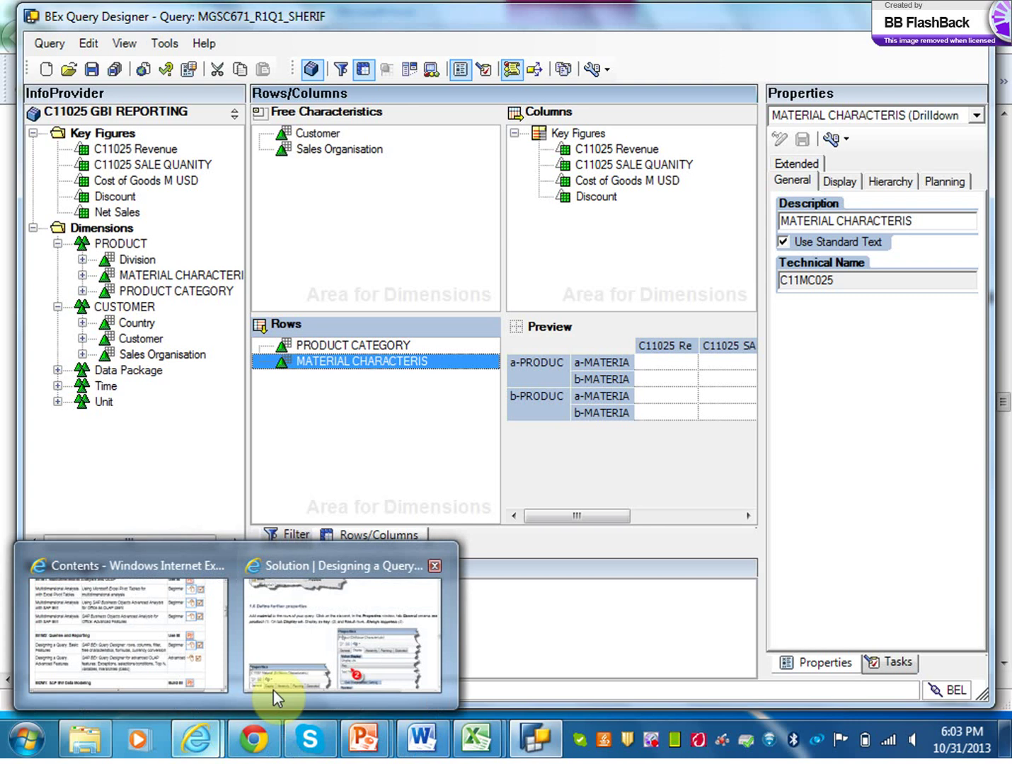
pyautogui.click(301, 681)
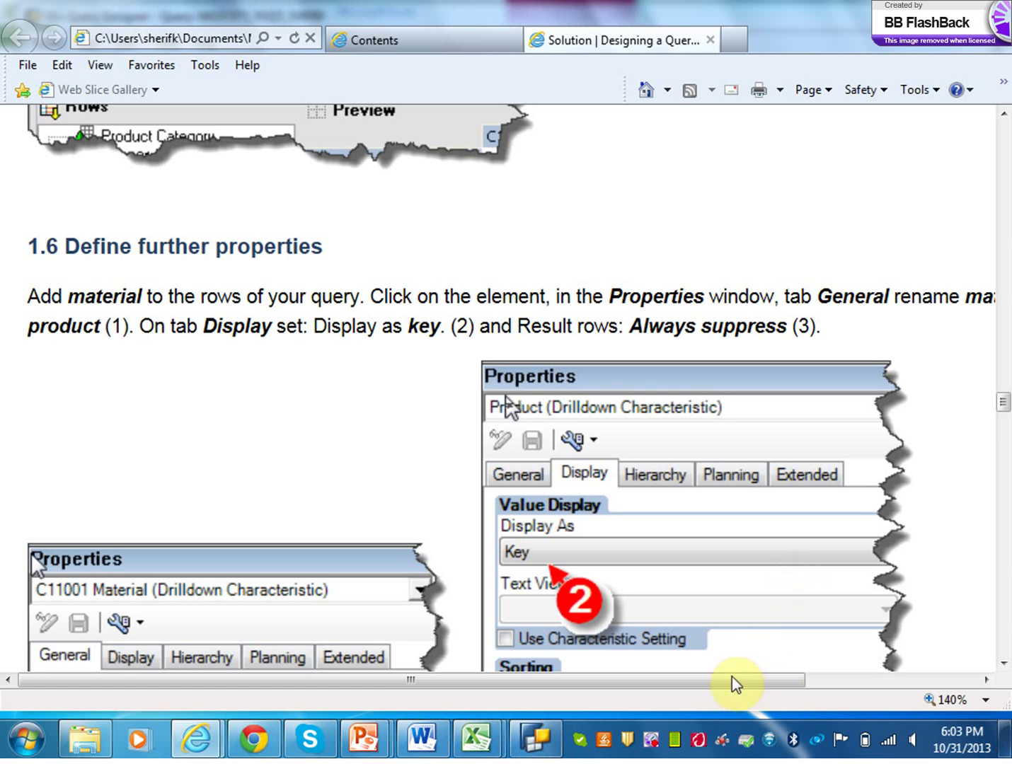
pyautogui.moveTo(732, 679); pyautogui.dragTo(658, 698)
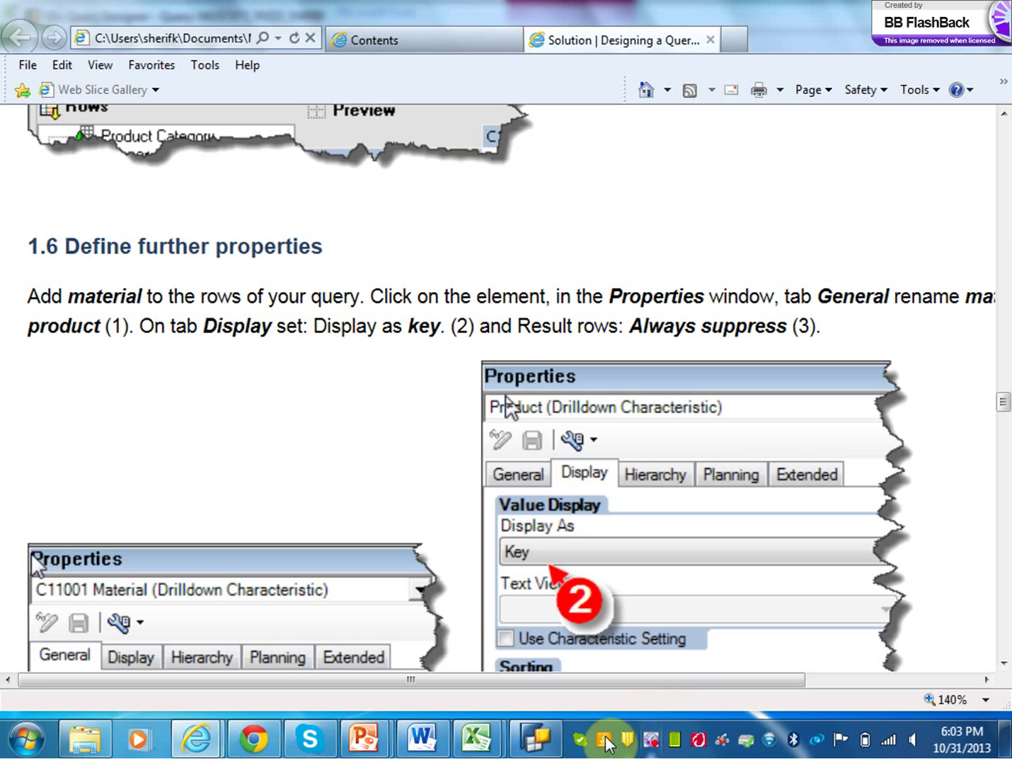
pyautogui.click(539, 741)
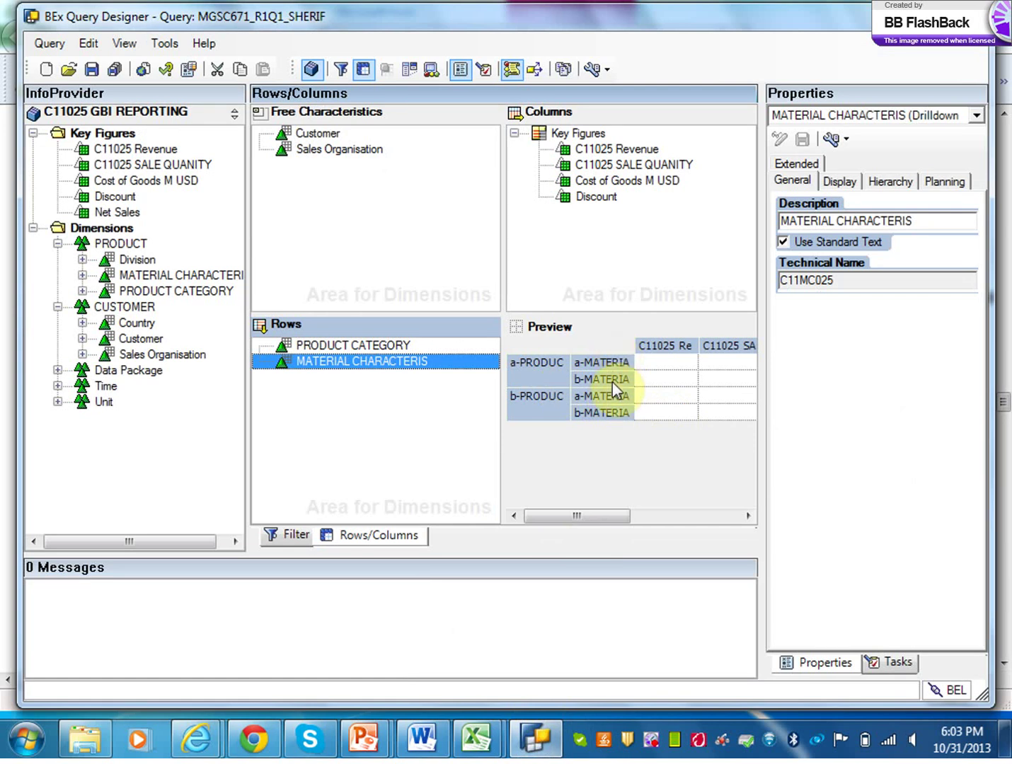
pyautogui.click(914, 220)
pyautogui.moveTo(913, 222); pyautogui.dragTo(780, 221)
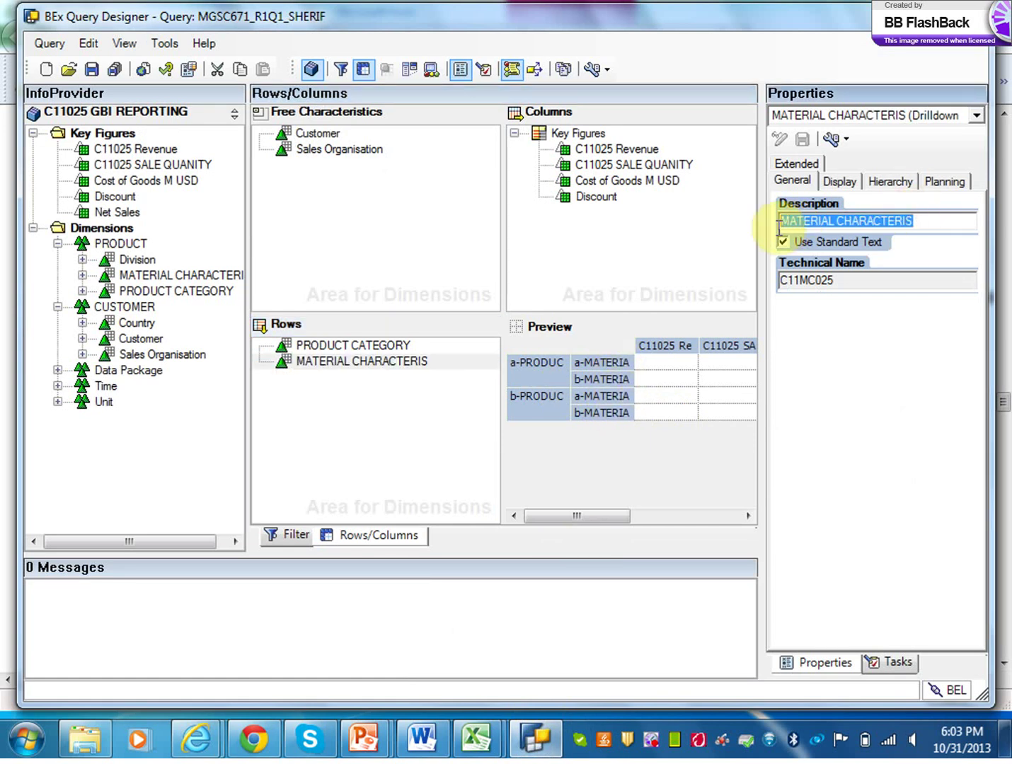
pyautogui.write('pro')
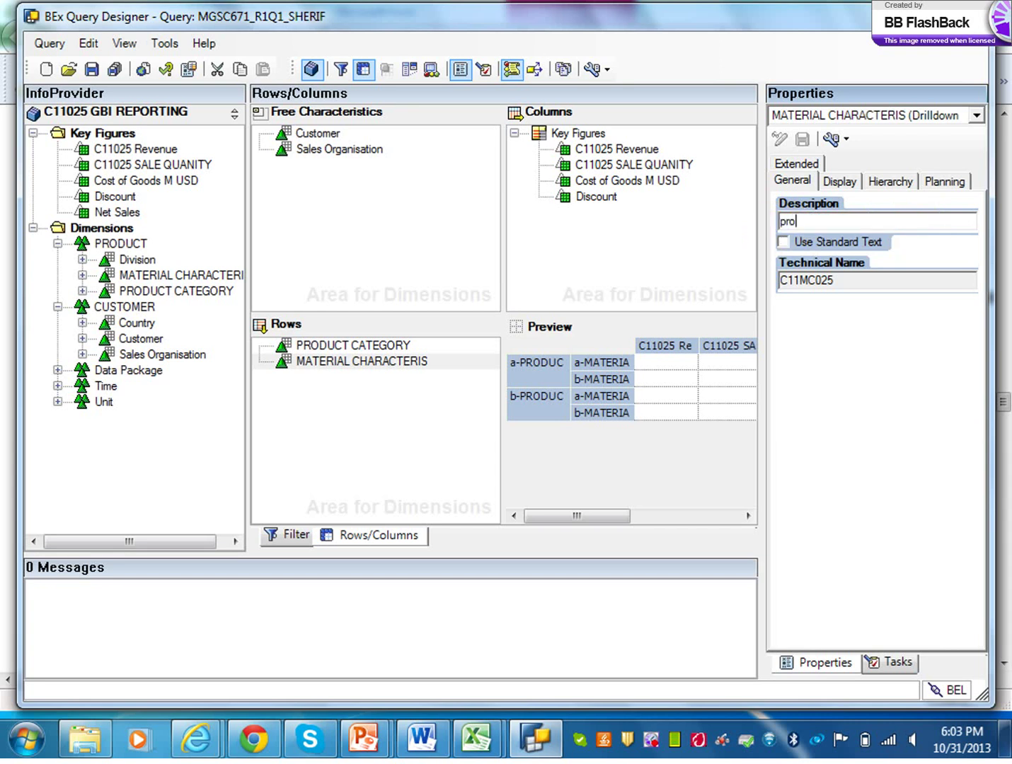
pyautogui.press('BackSpace')
pyautogui.press('BackSpace')
pyautogui.press('BackSpace')
pyautogui.write('Product')
# Step: Set the Product characteristic's value display to Key and its results rows to Always Suppress
pyautogui.click(846, 185)
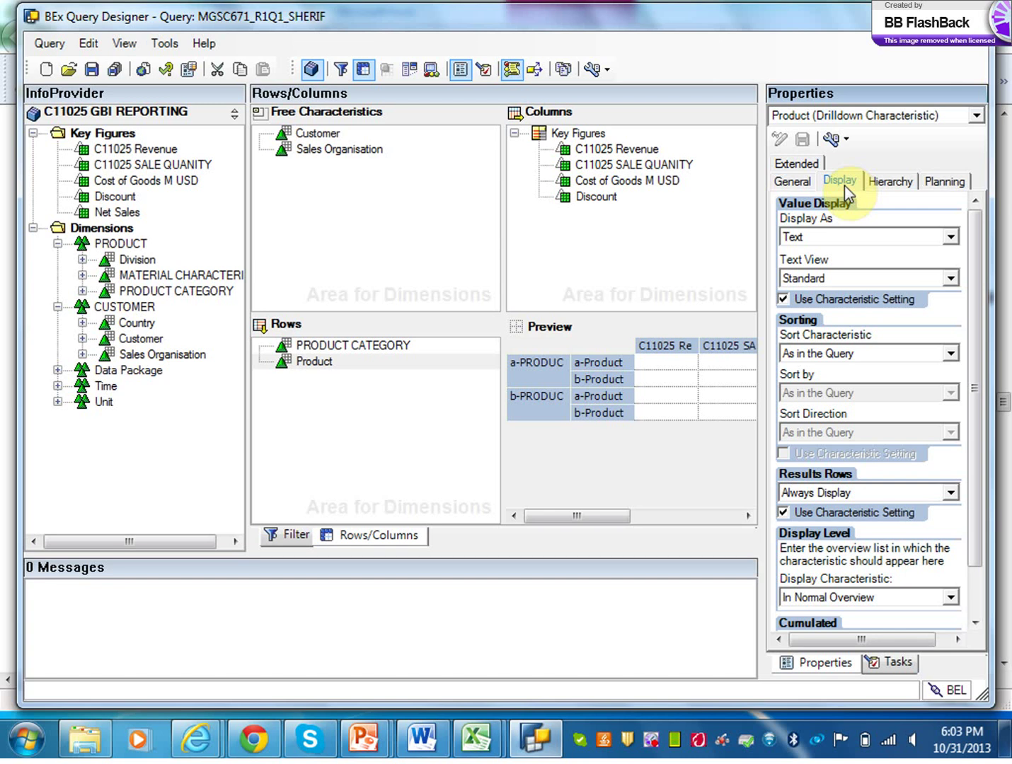
pyautogui.click(950, 239)
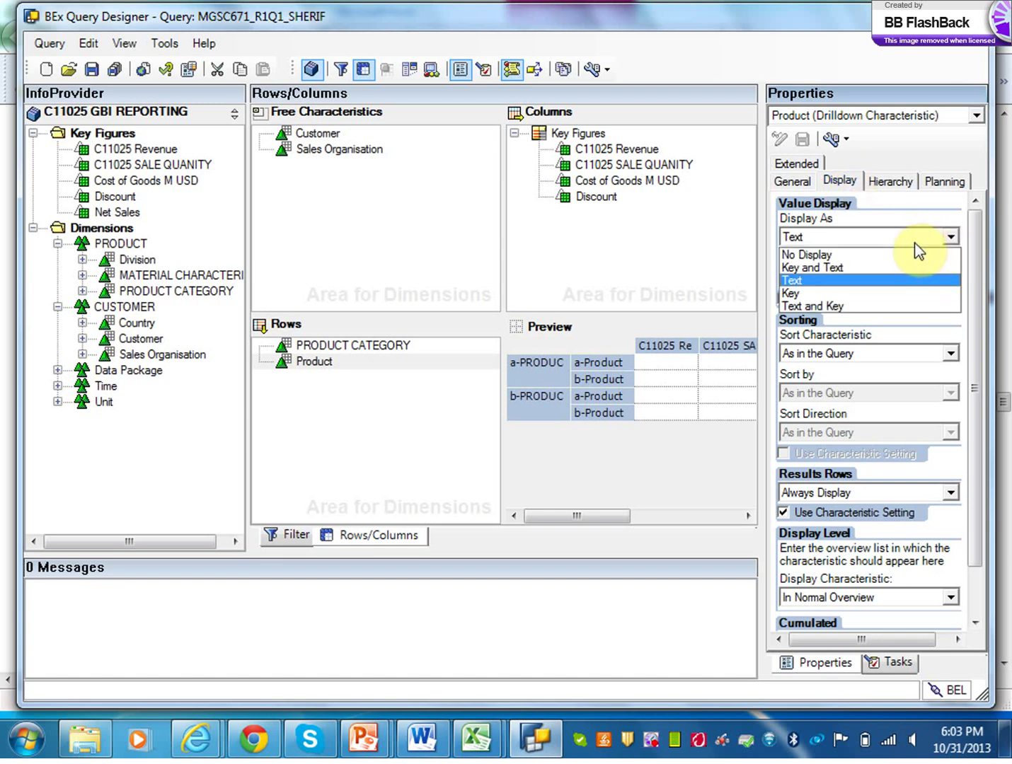
pyautogui.click(841, 291)
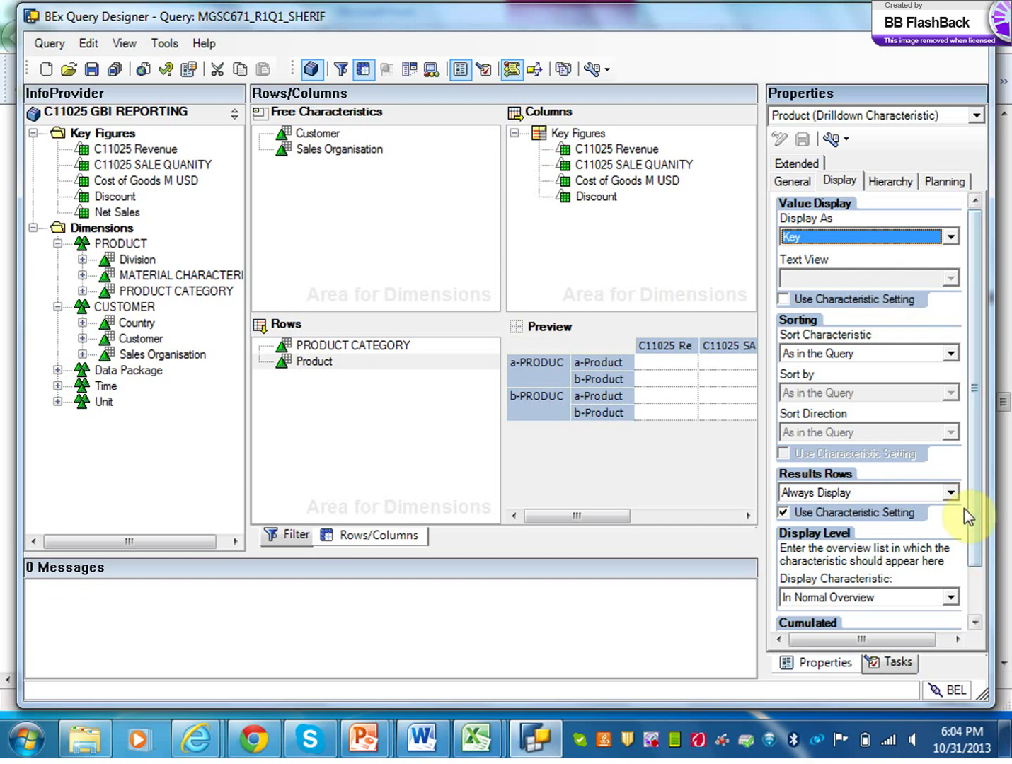
pyautogui.click(951, 494)
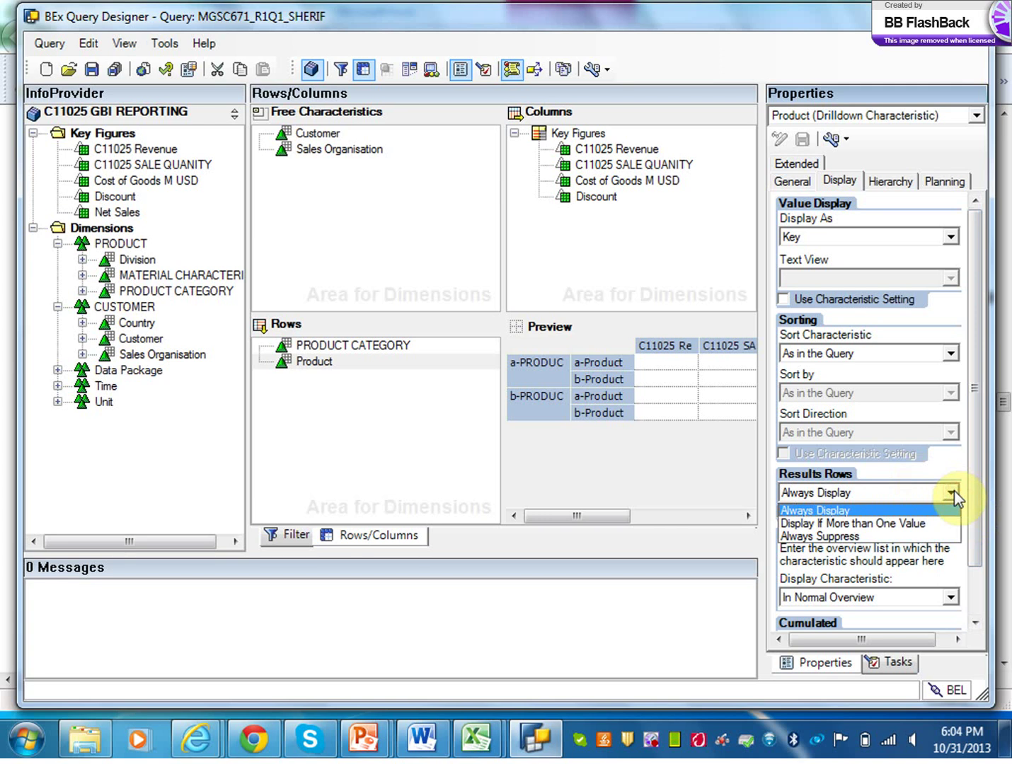
pyautogui.click(927, 537)
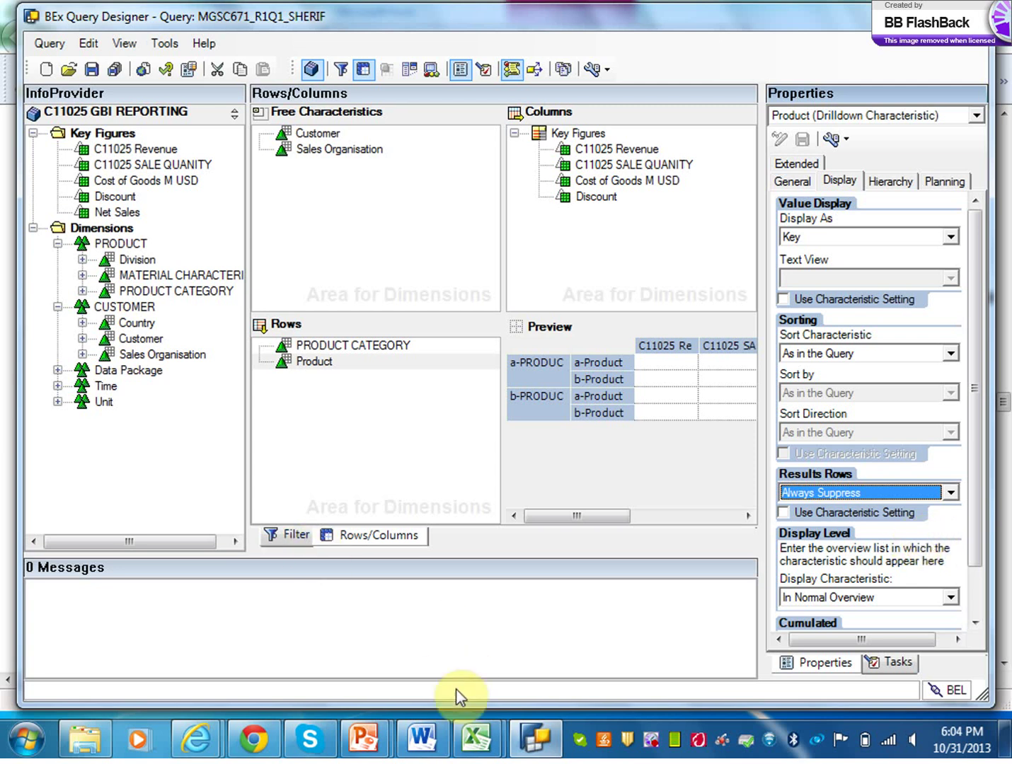
# Step: Switch to the guide and read the instruction and sample settings for sorting product category by text
pyautogui.moveTo(204, 745)
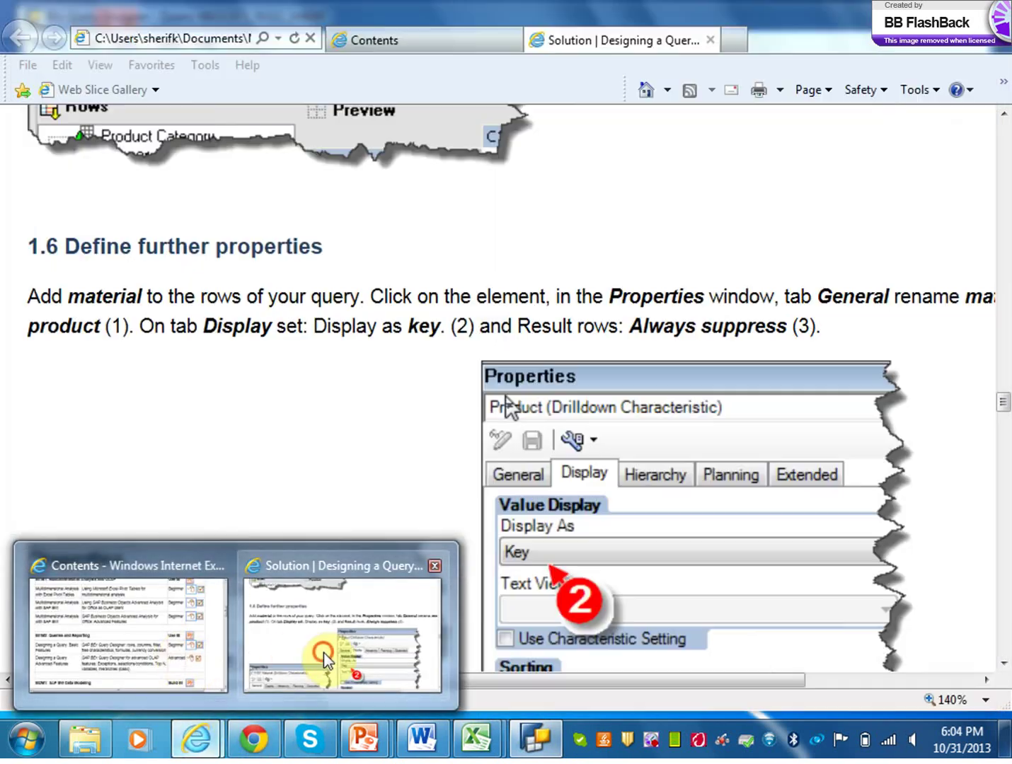
pyautogui.click(323, 657)
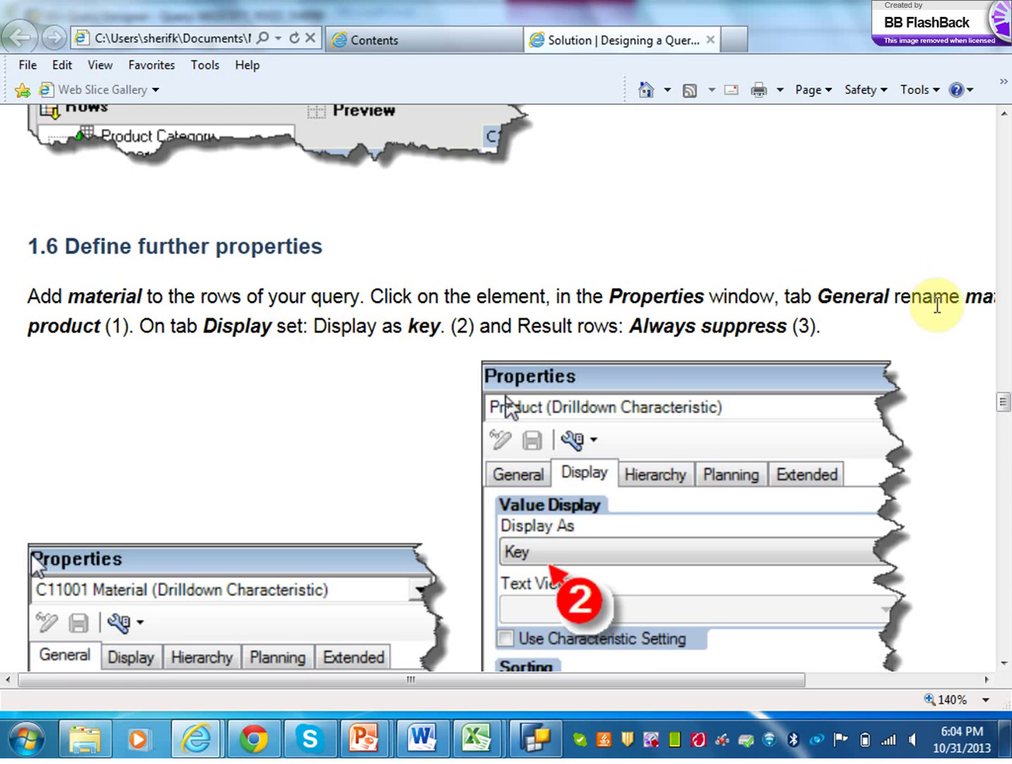
pyautogui.moveTo(1007, 413); pyautogui.dragTo(1007, 445)
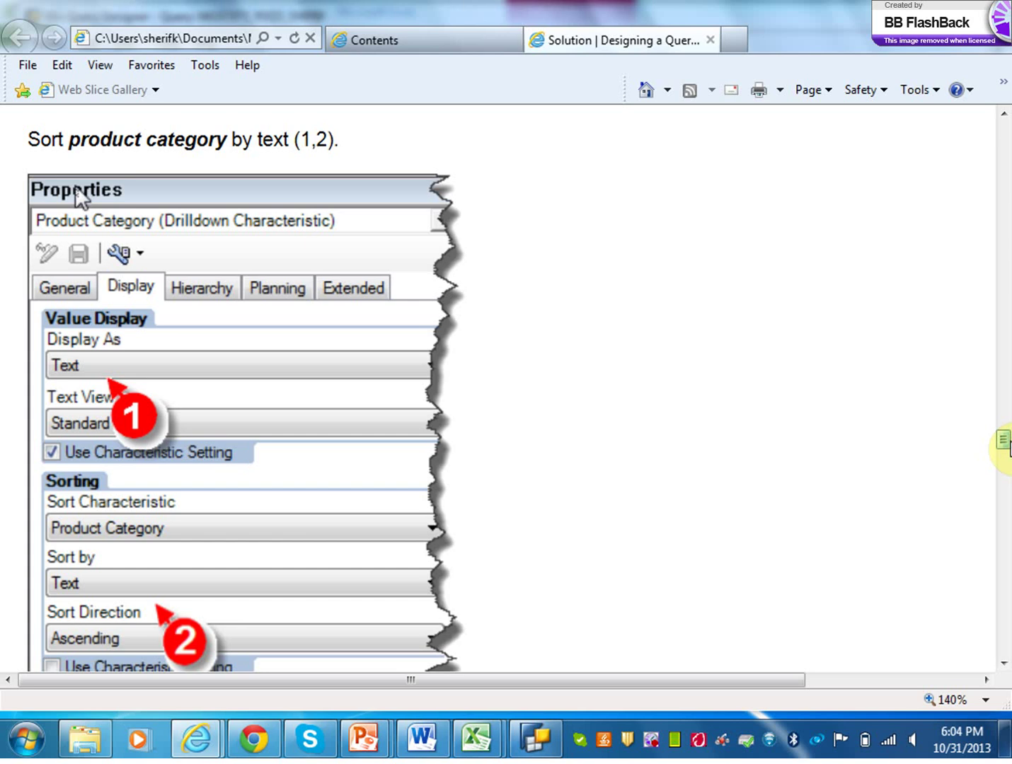
pyautogui.scroll(-1, 1009, 446)
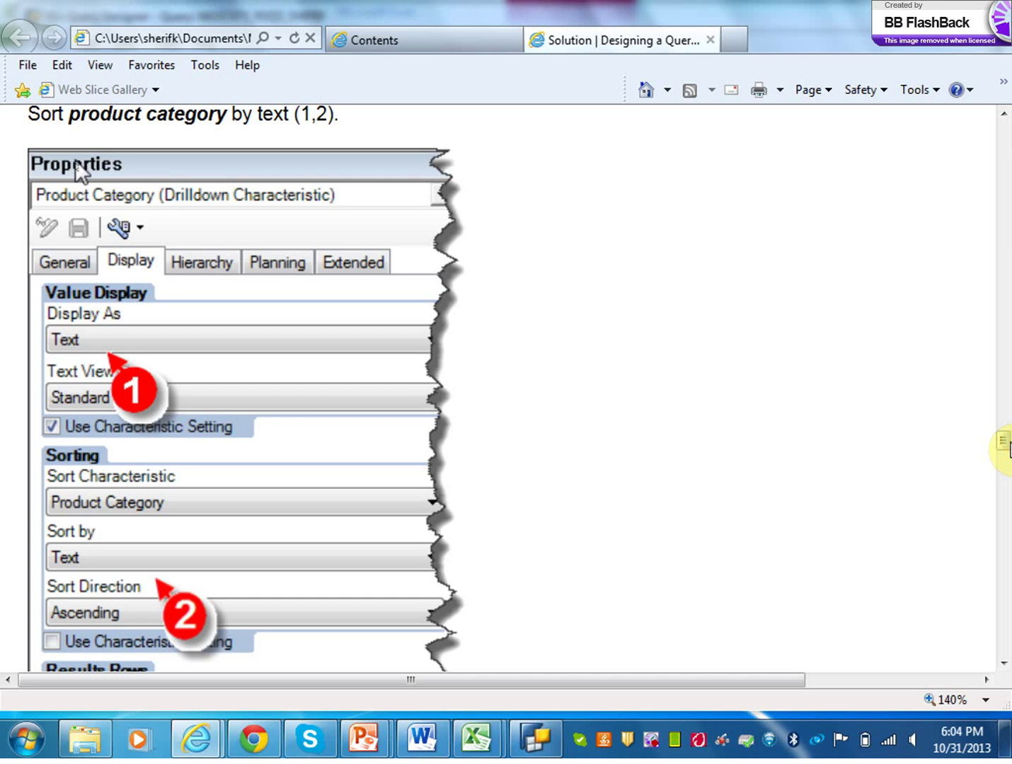
# Step: Switch to BEx Query Designer and set the value display of the Product row characteristic to Text
pyautogui.click(514, 748)
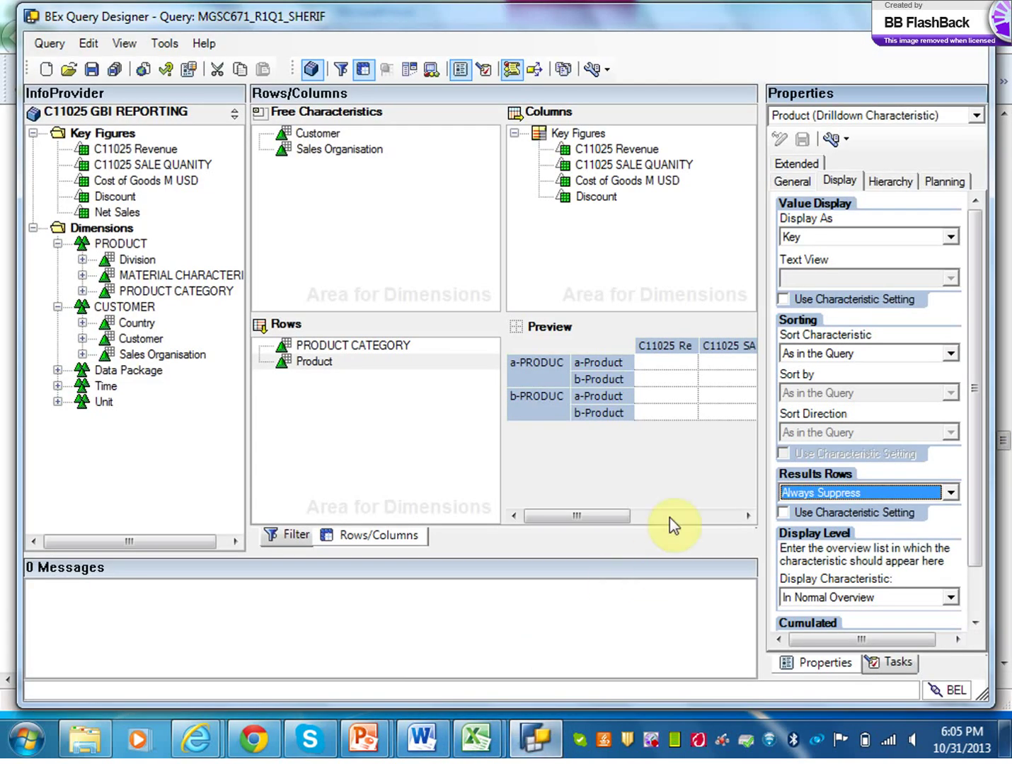
pyautogui.click(839, 182)
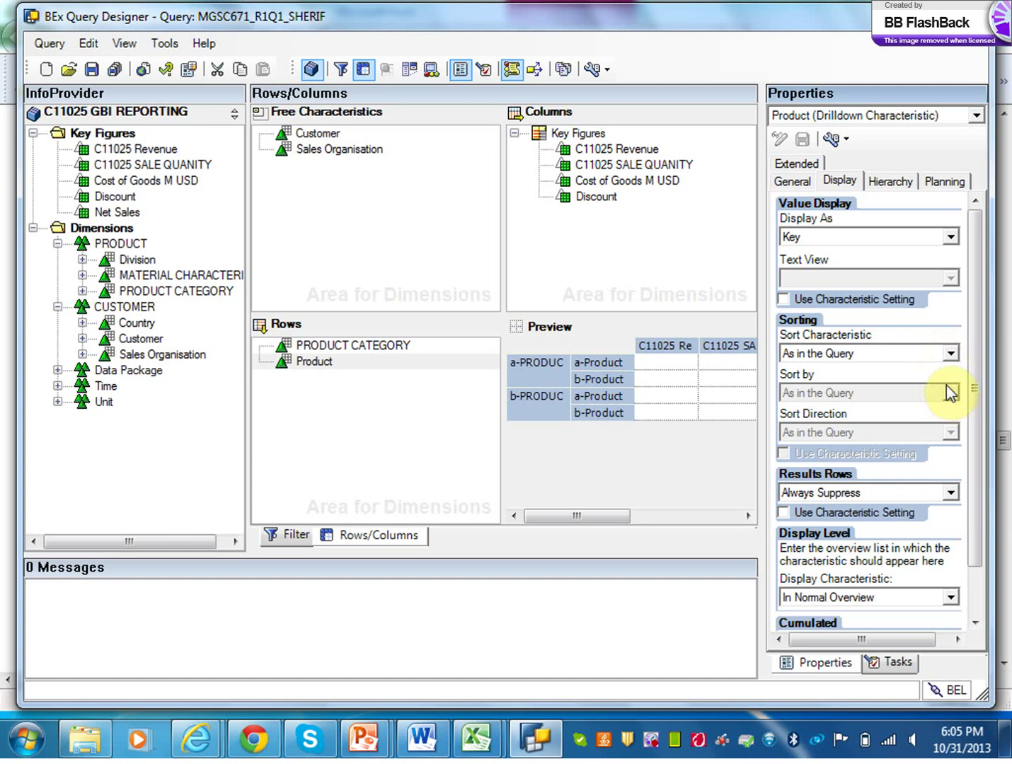
pyautogui.click(951, 357)
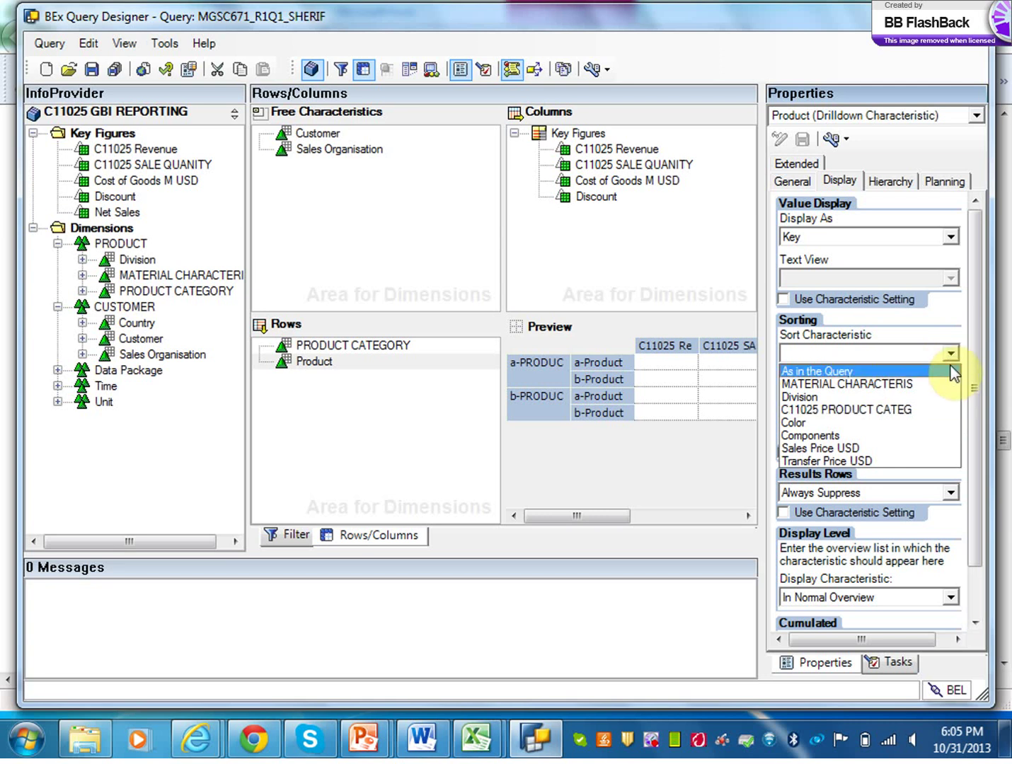
pyautogui.click(955, 303)
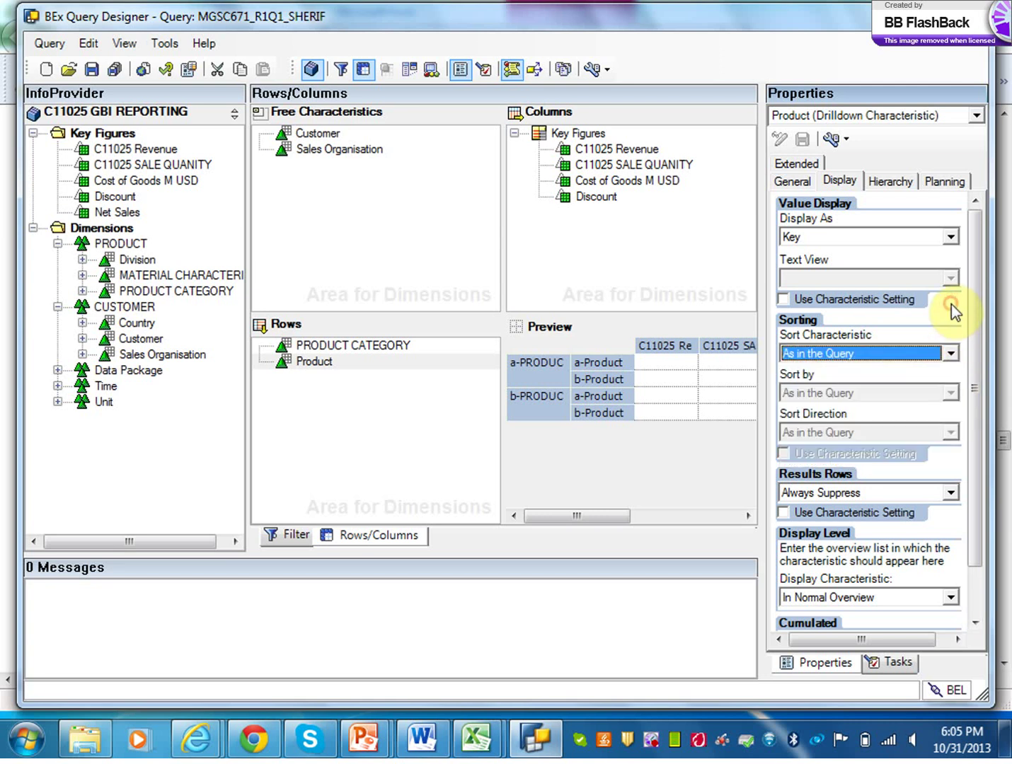
pyautogui.click(951, 233)
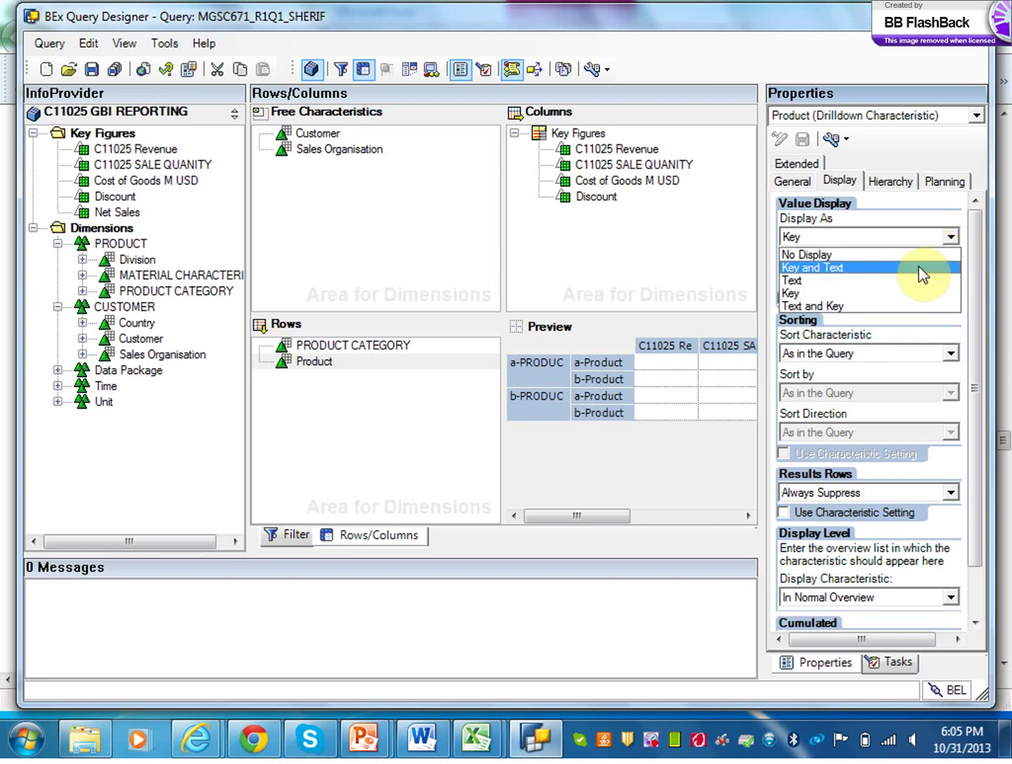
pyautogui.click(903, 281)
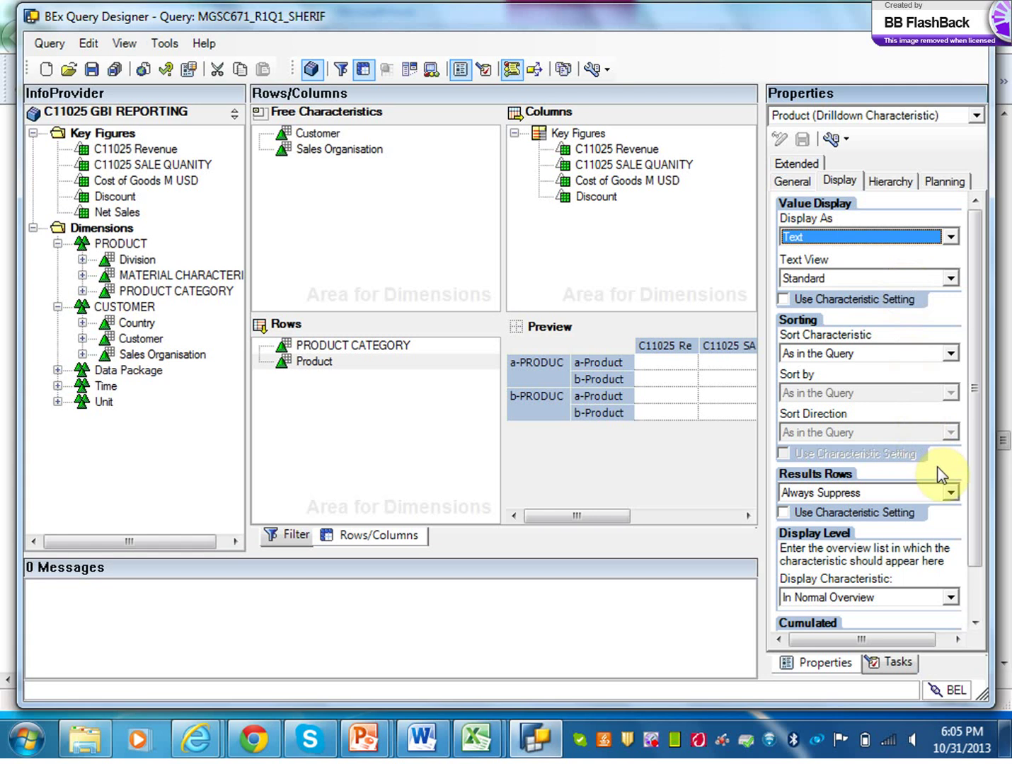
pyautogui.click(950, 354)
pyautogui.click(951, 356)
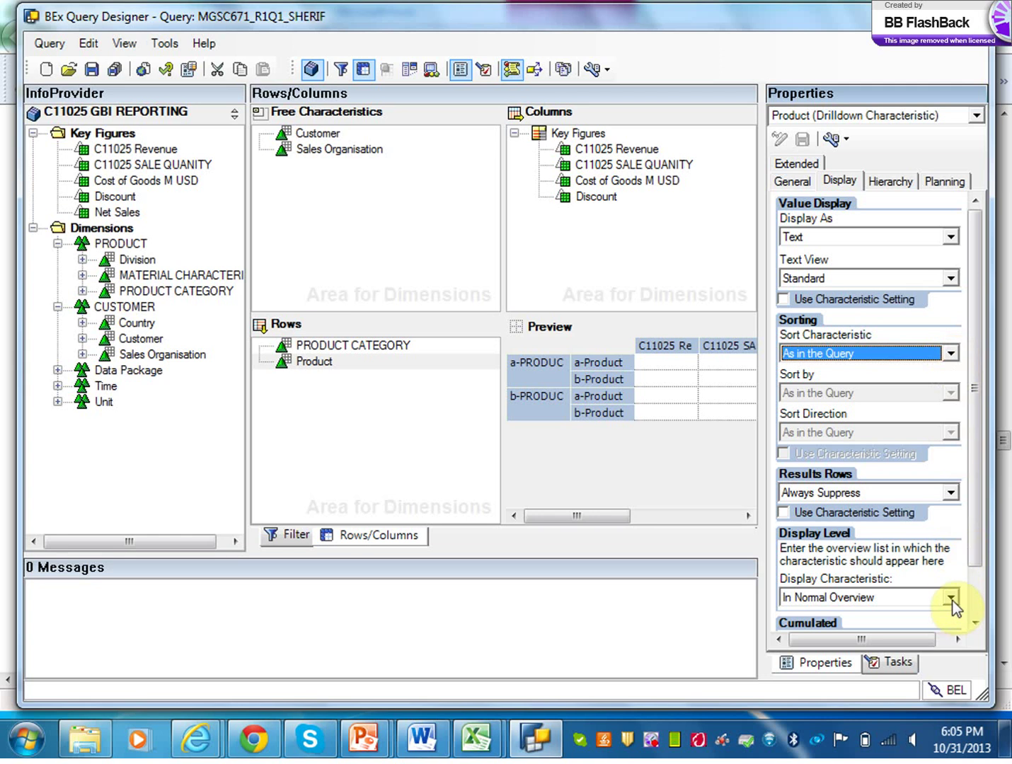
pyautogui.moveTo(975, 556)
pyautogui.mouseDown()
pyautogui.moveTo(980, 600)
pyautogui.moveTo(979, 539)
pyautogui.mouseUp()
pyautogui.click(820, 665)
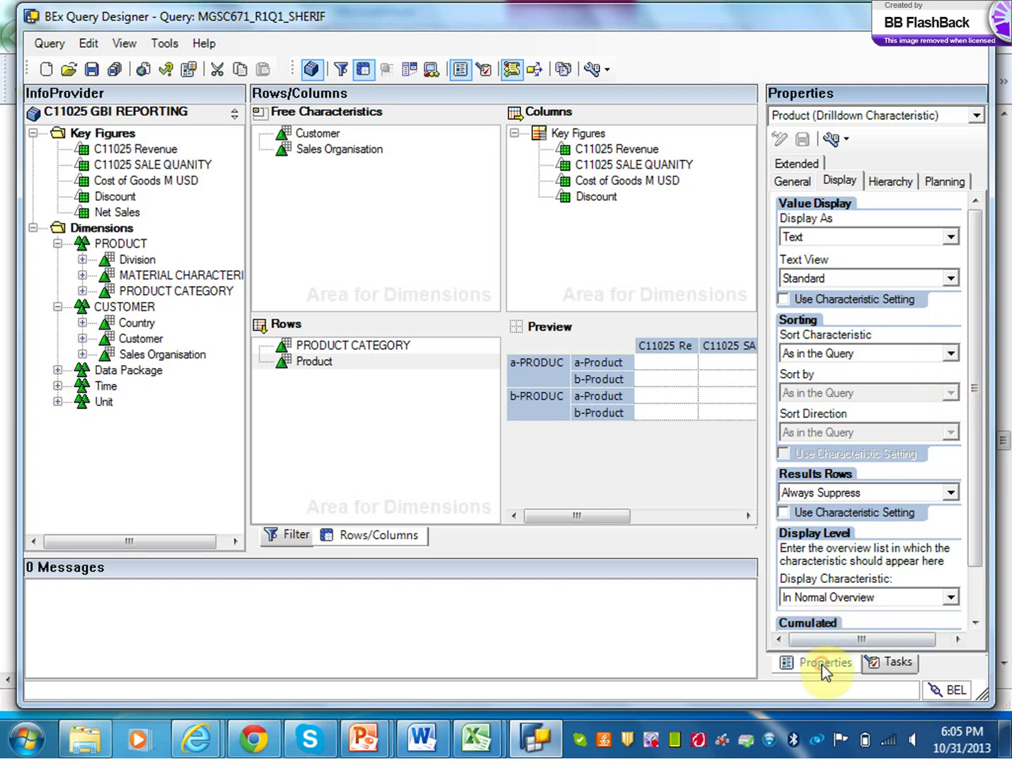
pyautogui.click(883, 665)
pyautogui.click(824, 664)
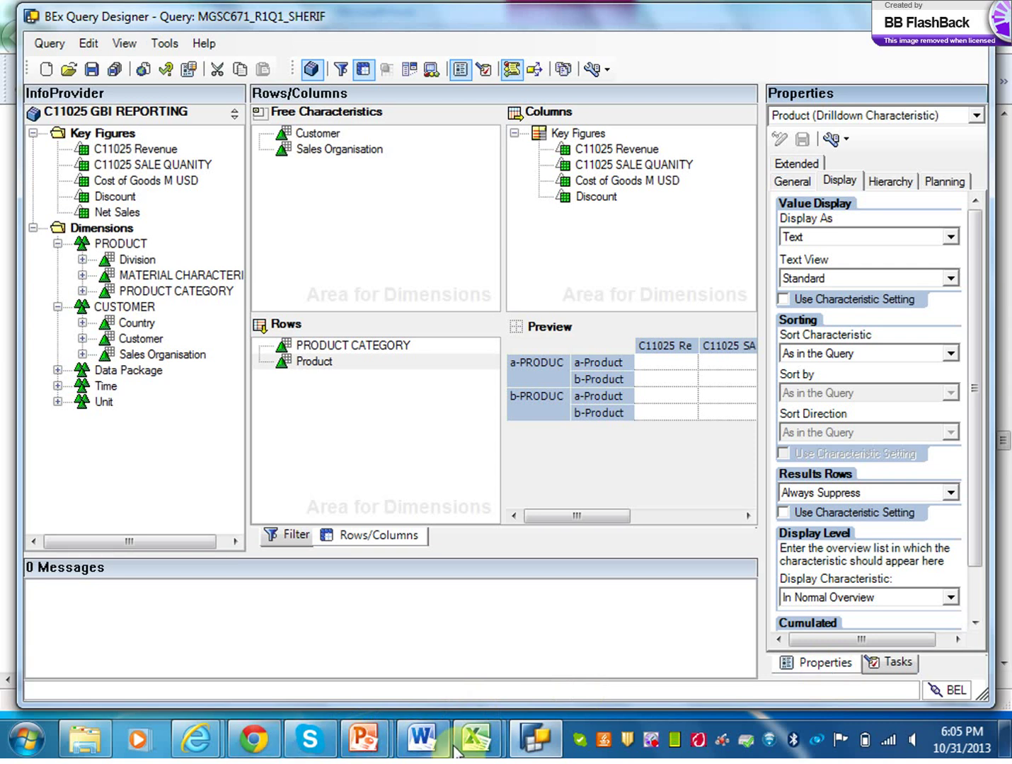
# Step: Switch to the solution guide in Internet Explorer and review the instruction for sorting product category by text
pyautogui.moveTo(201, 746)
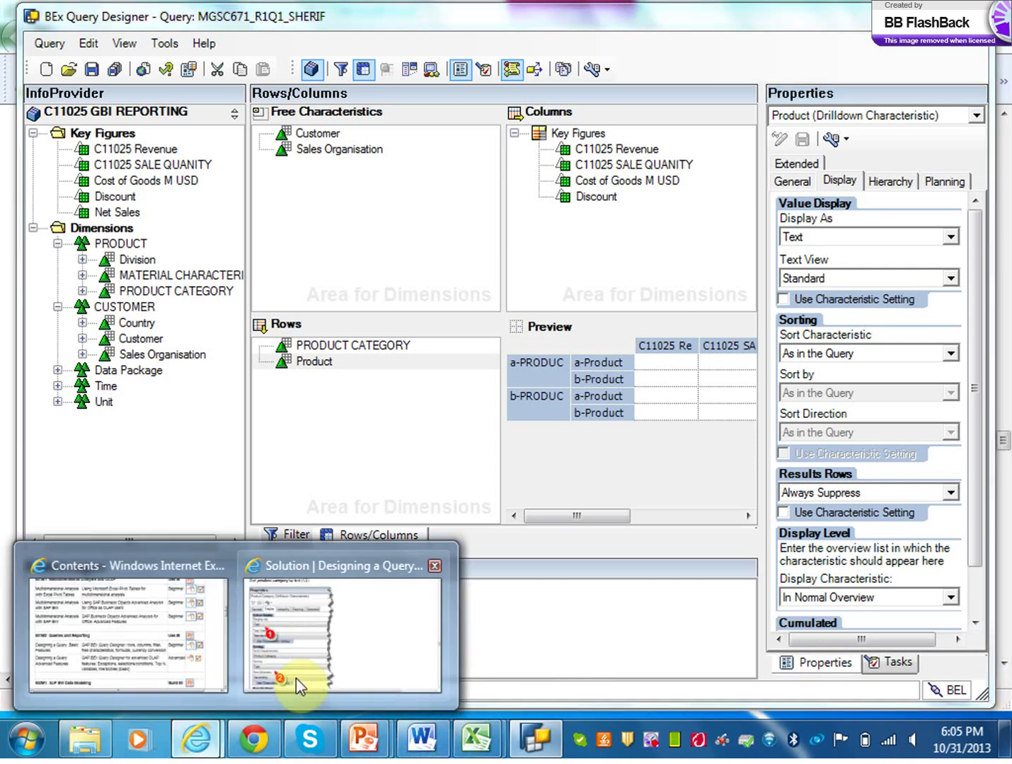
pyautogui.click(321, 661)
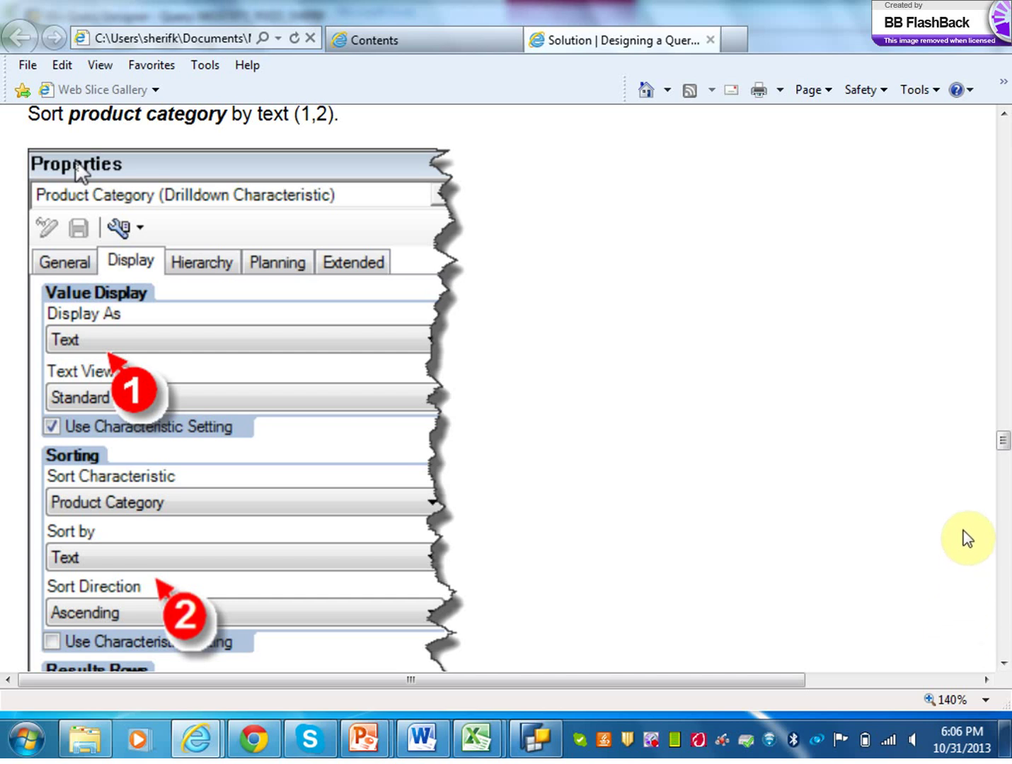
pyautogui.moveTo(1001, 445); pyautogui.dragTo(1002, 444)
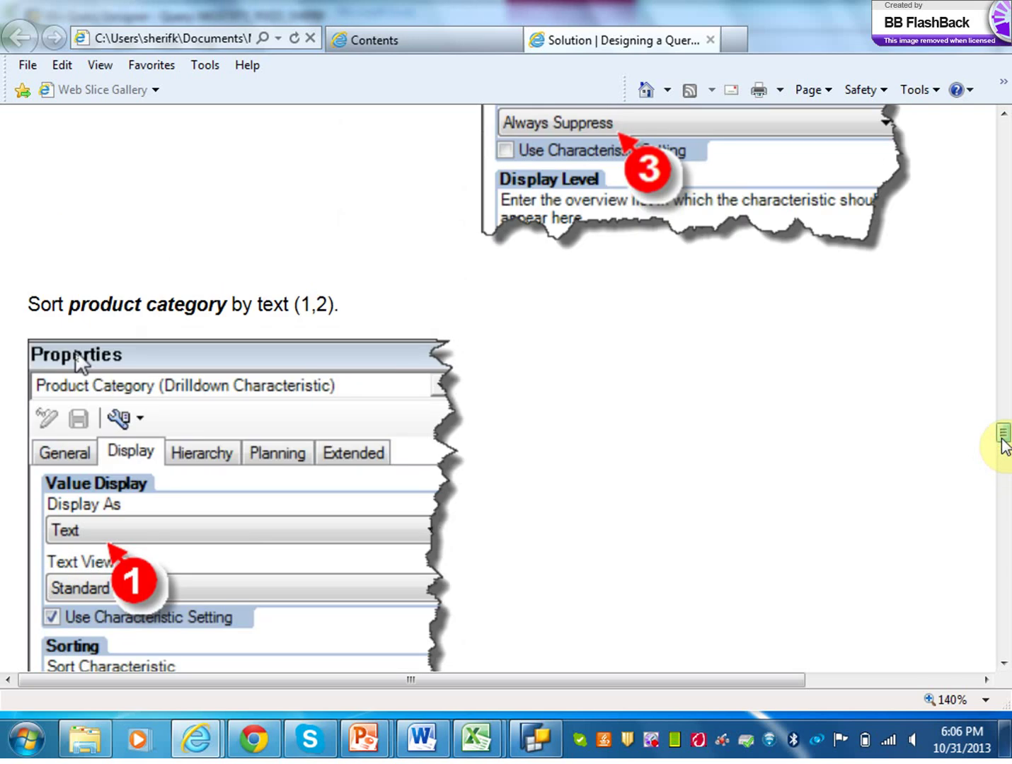
pyautogui.scroll(-1, 1003, 447)
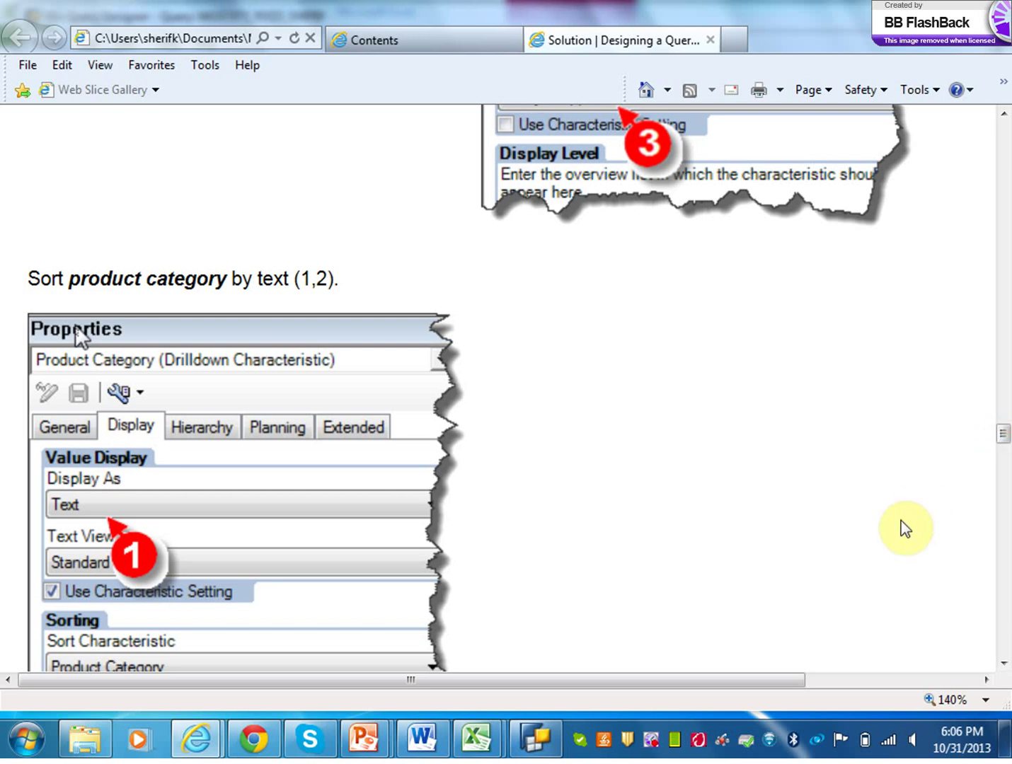
# Step: Switch to BEx Query Designer and examine the query's object list and the Product characteristic's display settings
pyautogui.click(537, 745)
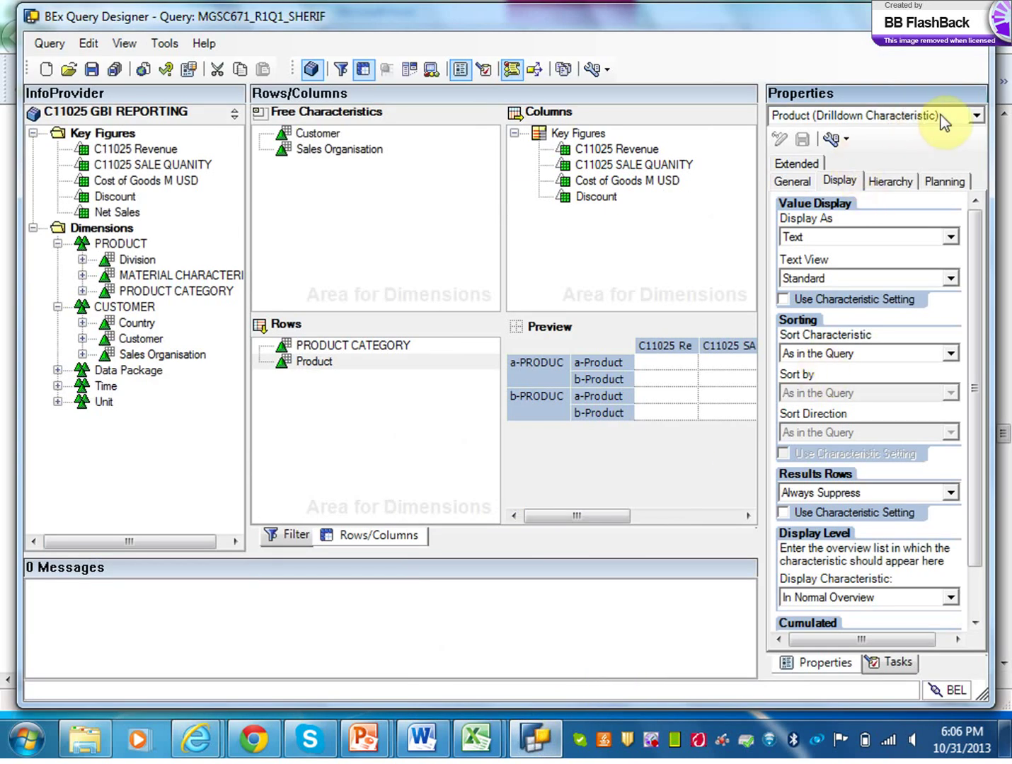
pyautogui.click(974, 114)
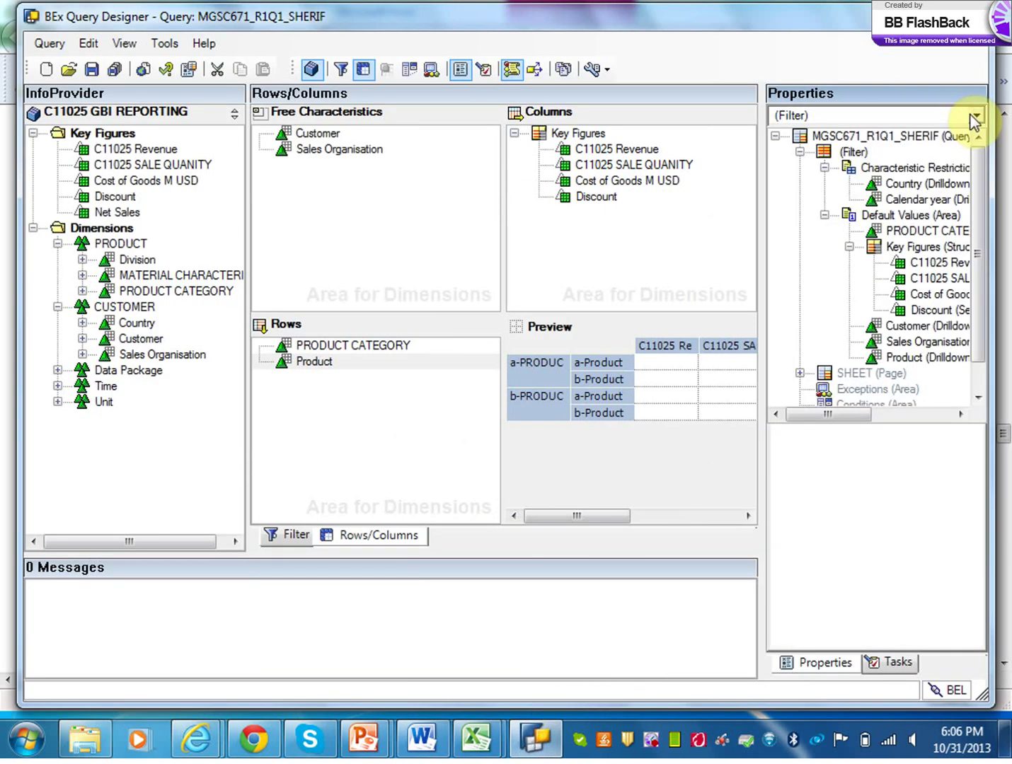
pyautogui.click(974, 119)
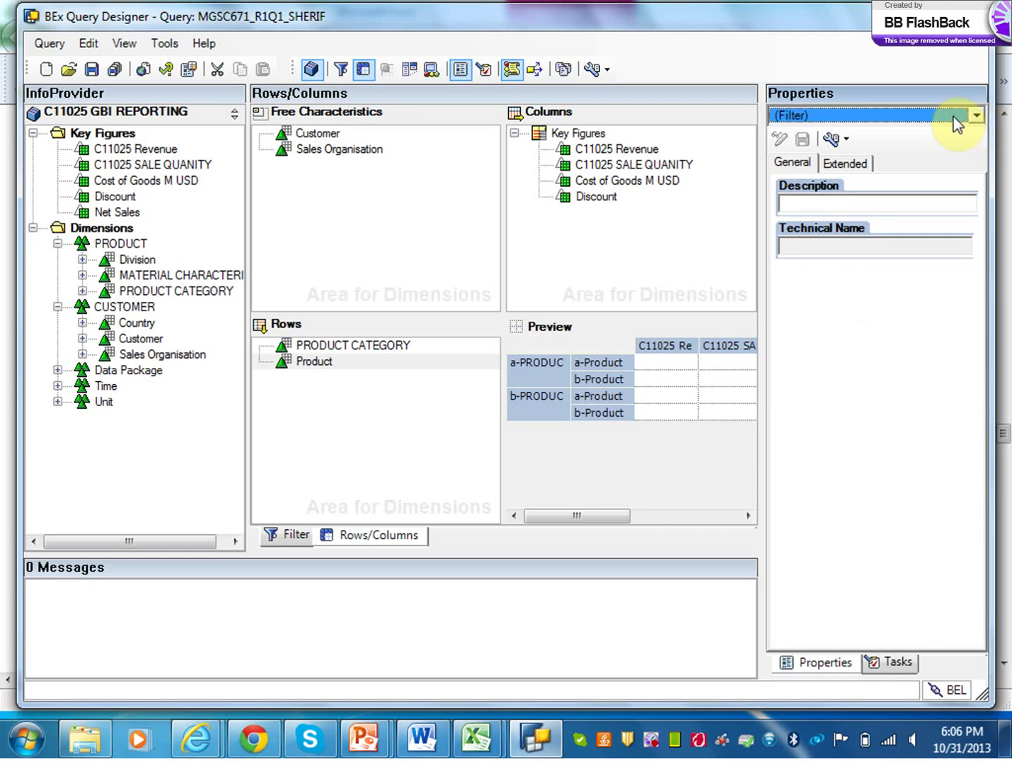
pyautogui.click(598, 401)
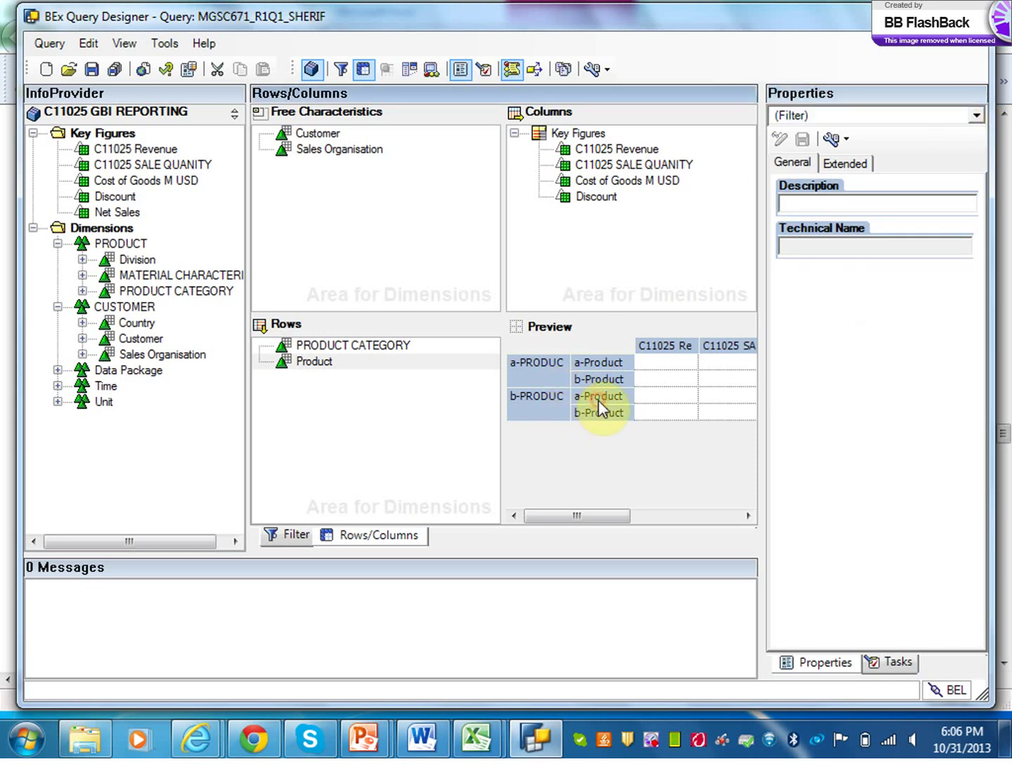
pyautogui.click(318, 362)
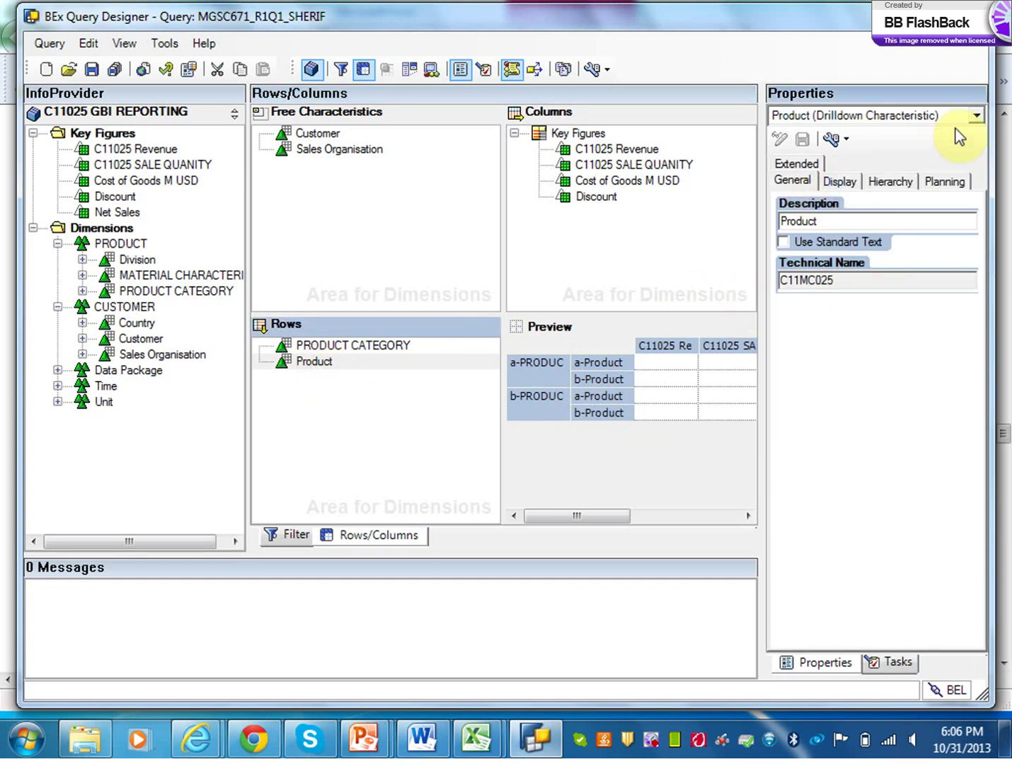
pyautogui.click(843, 184)
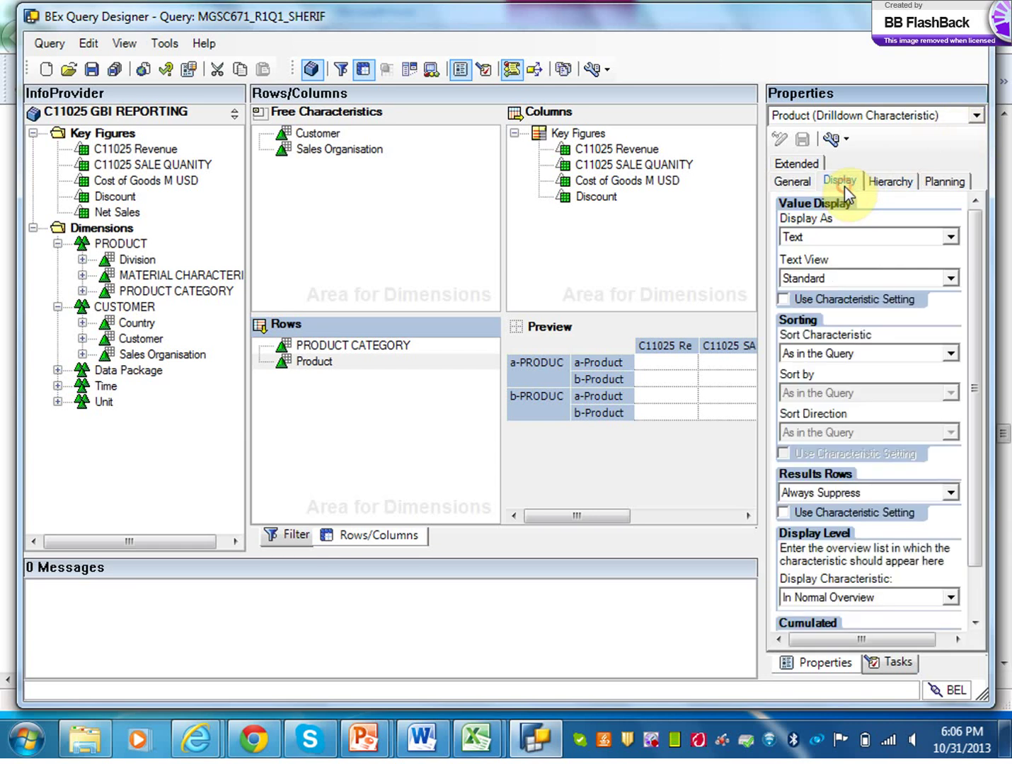
pyautogui.click(977, 116)
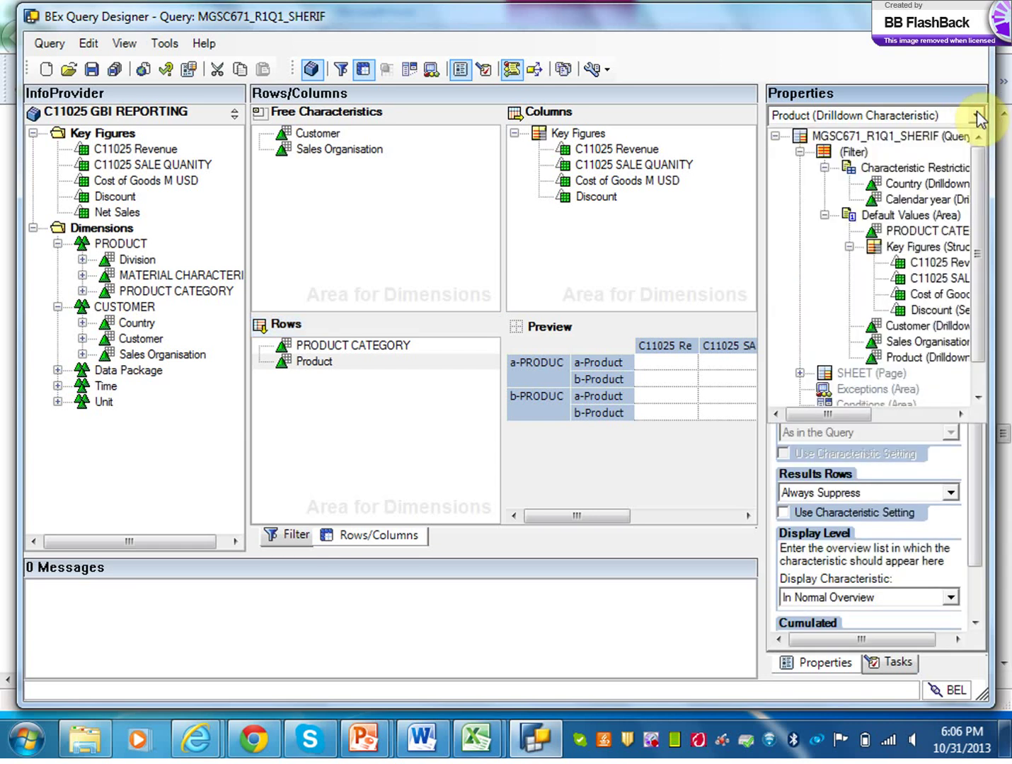
pyautogui.click(977, 117)
pyautogui.click(977, 117)
pyautogui.click(925, 361)
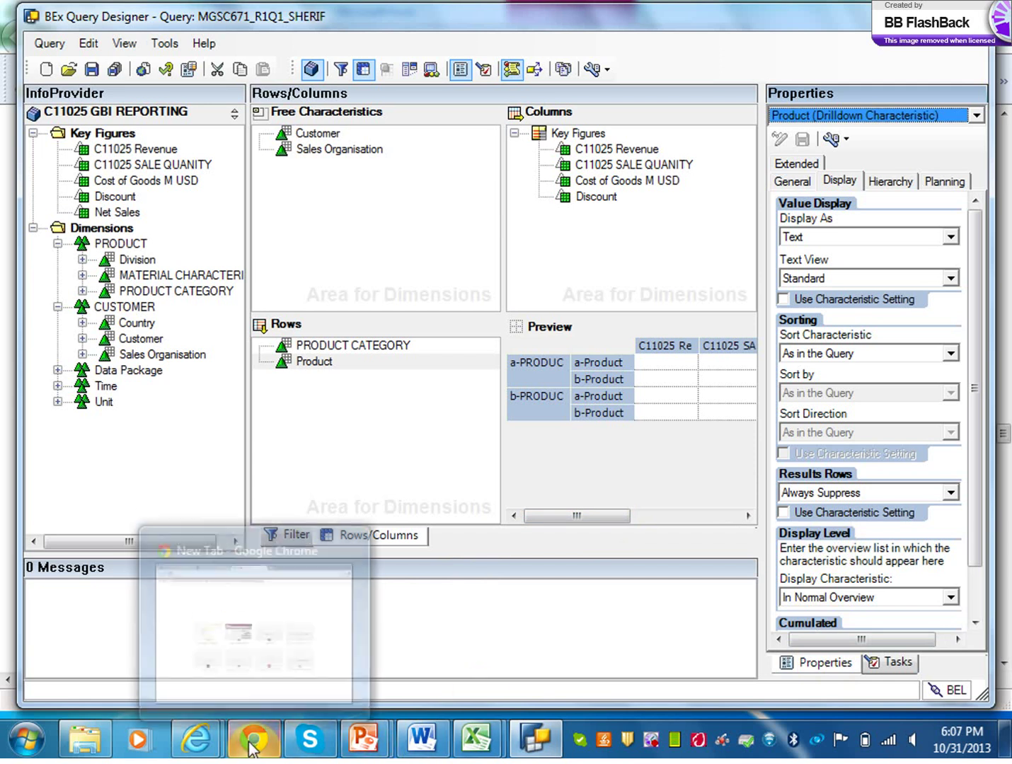
# Step: Switch to the solution guide in Internet Explorer and read the product category sort settings and the key figure decimal places instruction
pyautogui.moveTo(212, 747)
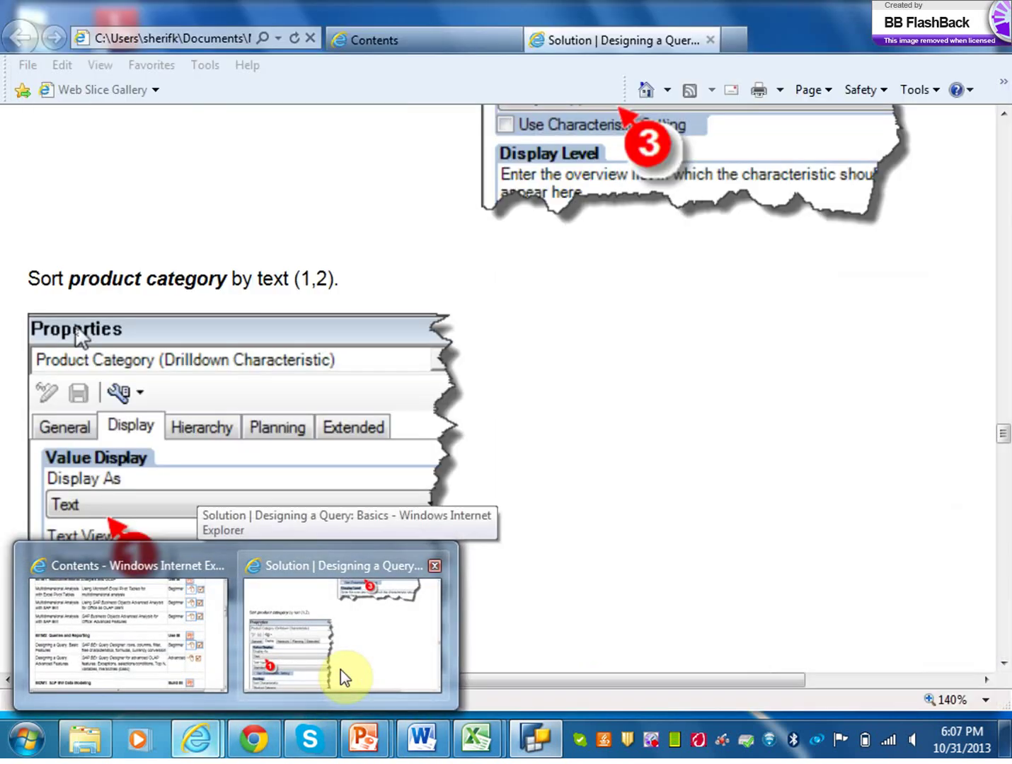
pyautogui.click(341, 669)
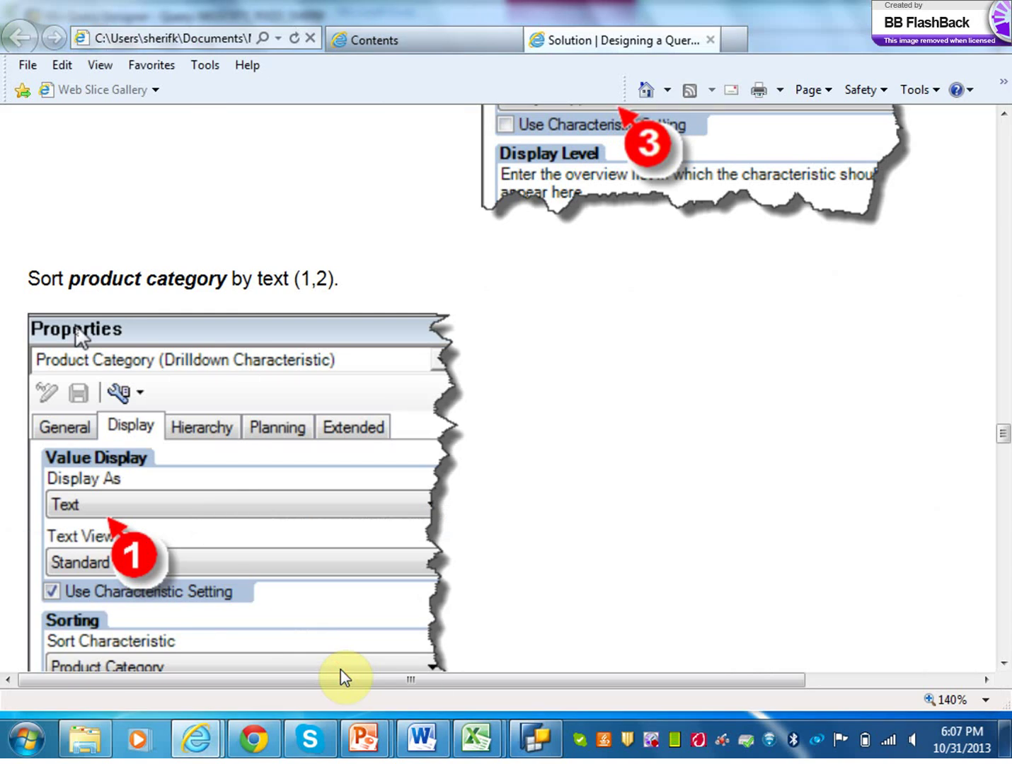
pyautogui.click(1003, 664)
pyautogui.click(1001, 664)
pyautogui.click(1002, 665)
pyautogui.click(1001, 665)
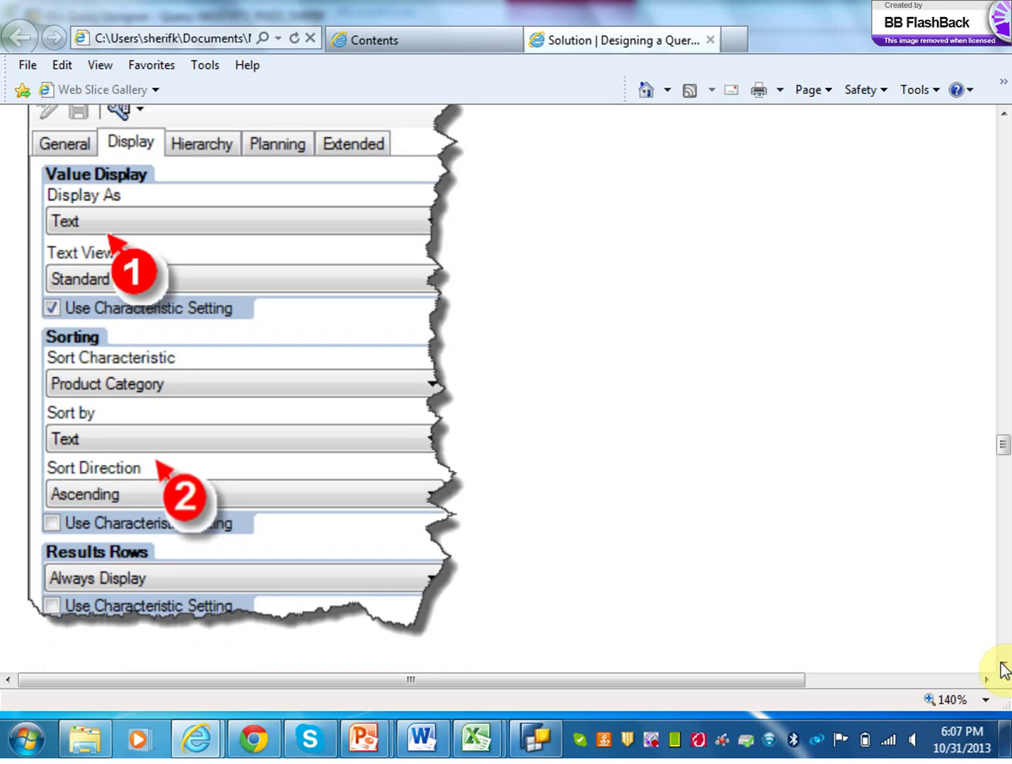
pyautogui.click(1001, 663)
pyautogui.click(1002, 664)
pyautogui.click(1001, 664)
pyautogui.click(1001, 663)
pyautogui.click(1001, 664)
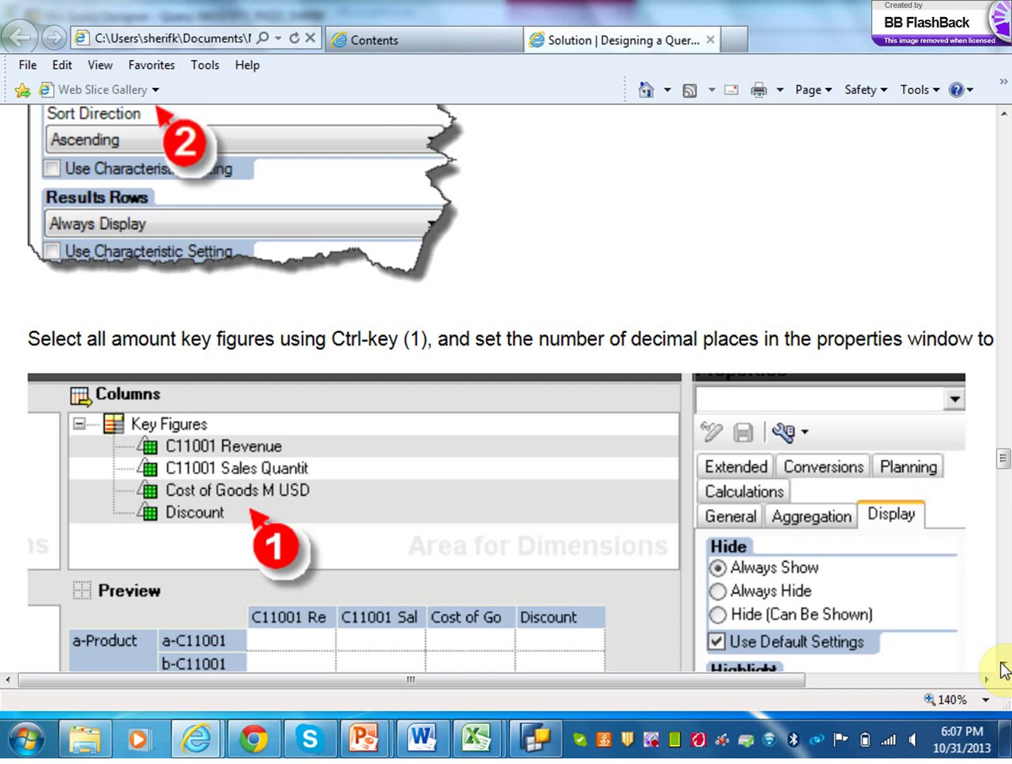
pyautogui.scroll(-1, 1001, 663)
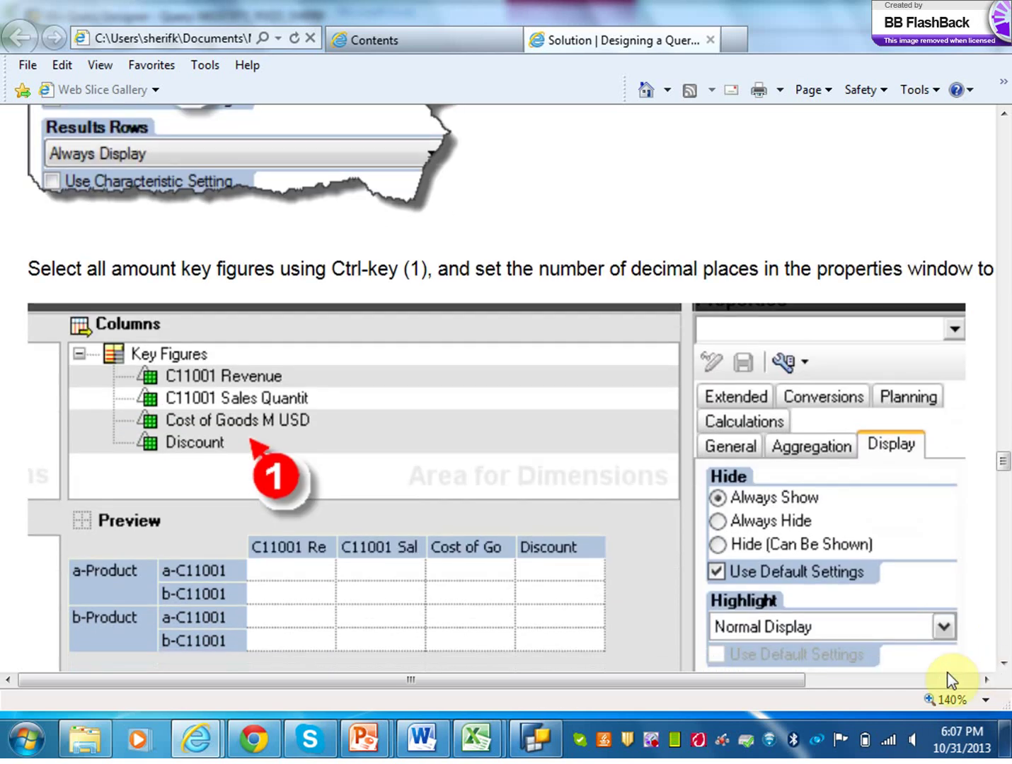
pyautogui.moveTo(762, 682); pyautogui.dragTo(879, 682)
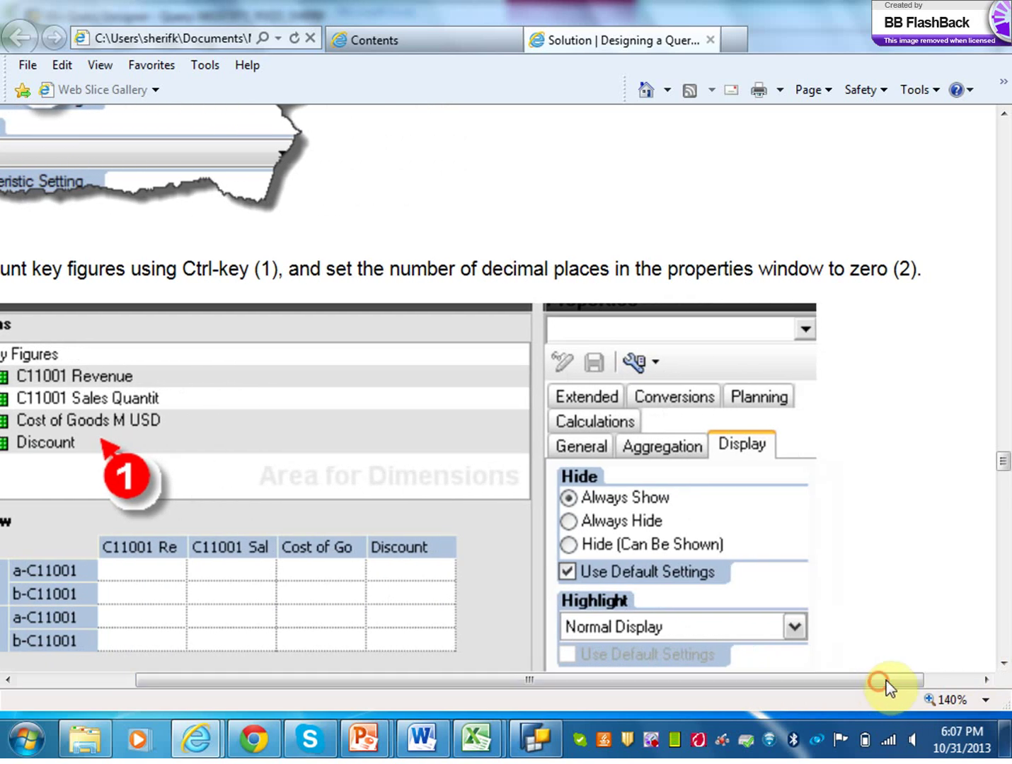
pyautogui.click(1003, 665)
pyautogui.click(1003, 665)
# Step: In BEx Query Designer, set the number of decimal places to 0 for Revenue, Sale Quantity, Cost of Goods and Discount in the columns
pyautogui.moveTo(541, 745)
pyautogui.click(542, 743)
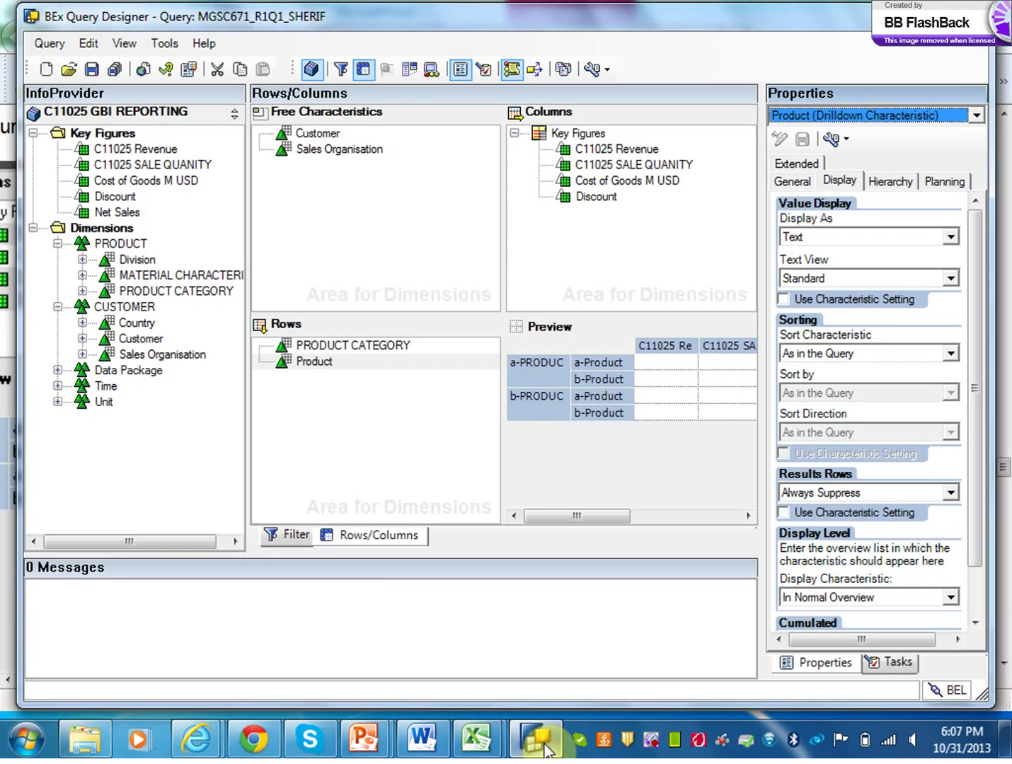
pyautogui.click(605, 150)
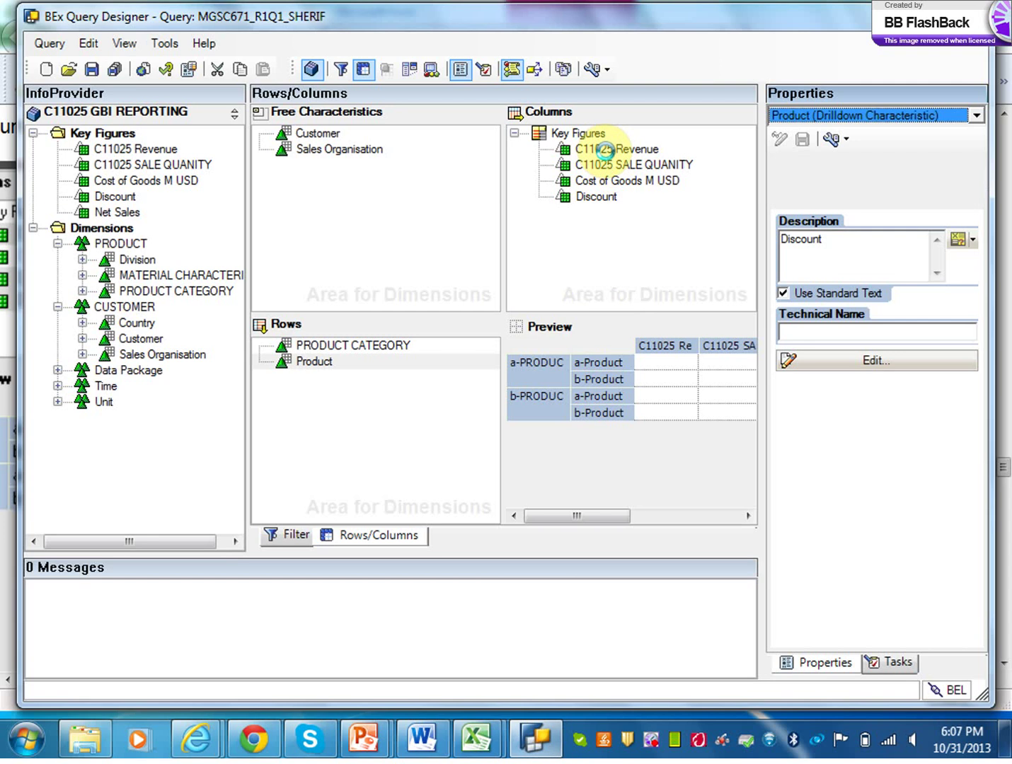
pyautogui.click(604, 150)
pyautogui.keyDown('ctrl'); pyautogui.click(605, 166); pyautogui.keyUp('ctrl')
pyautogui.keyDown('ctrl'); pyautogui.click(605, 179); pyautogui.keyUp('ctrl')
pyautogui.keyDown('ctrl'); pyautogui.click(602, 196); pyautogui.keyUp('ctrl')
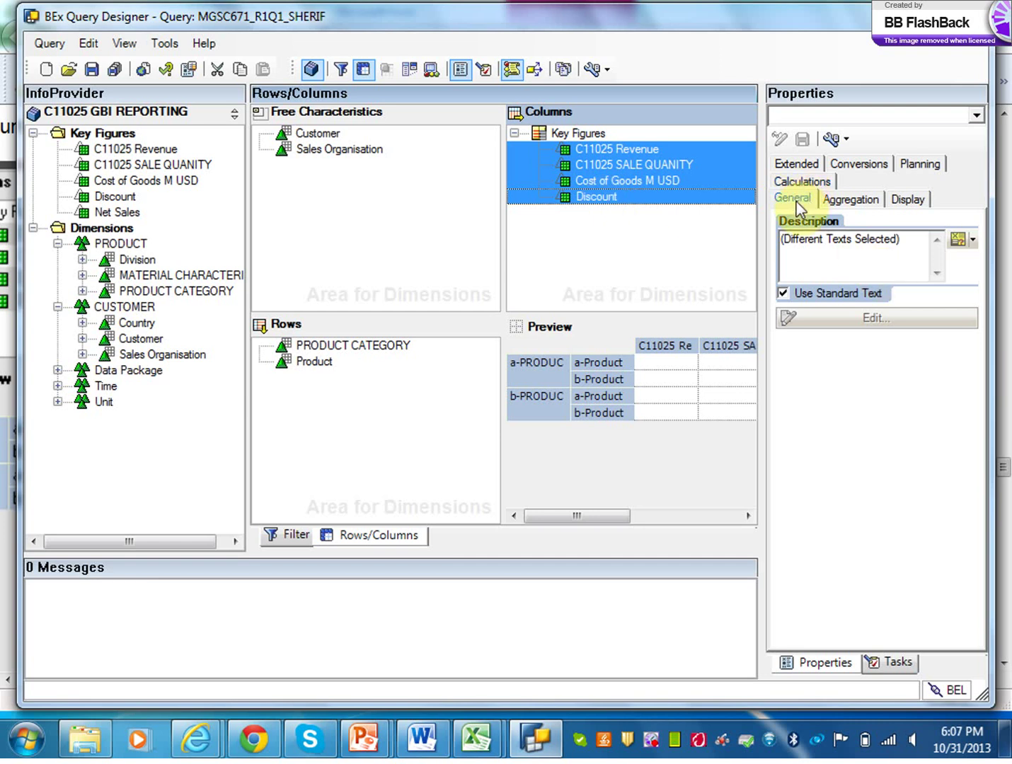
pyautogui.click(798, 181)
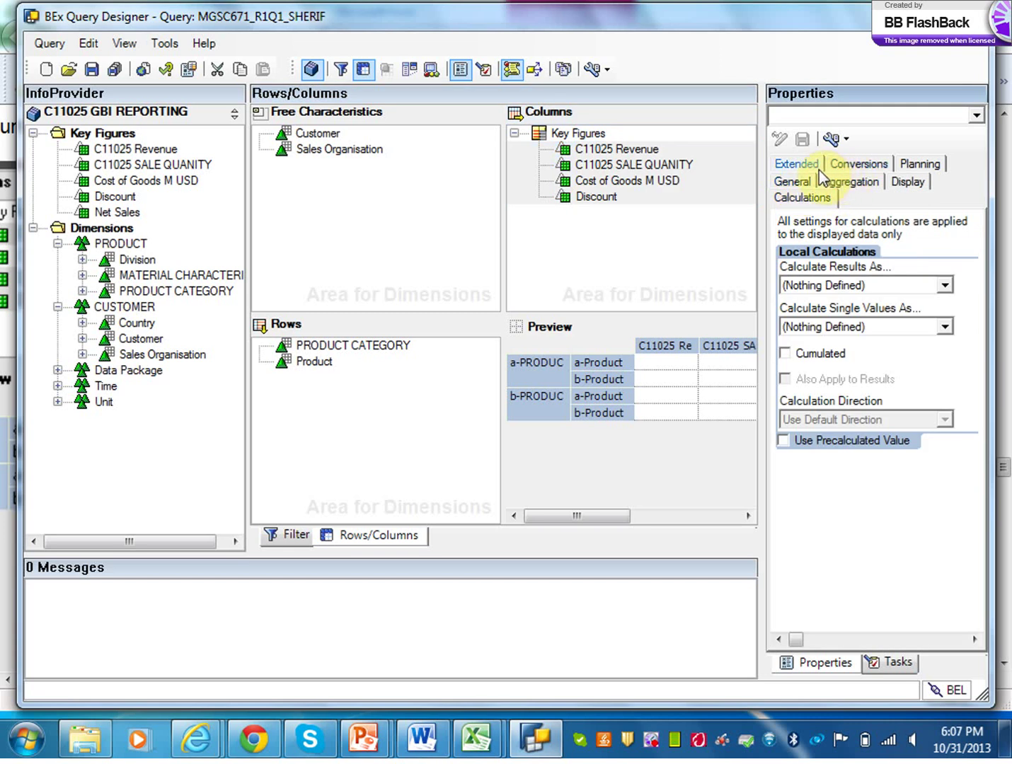
pyautogui.click(908, 182)
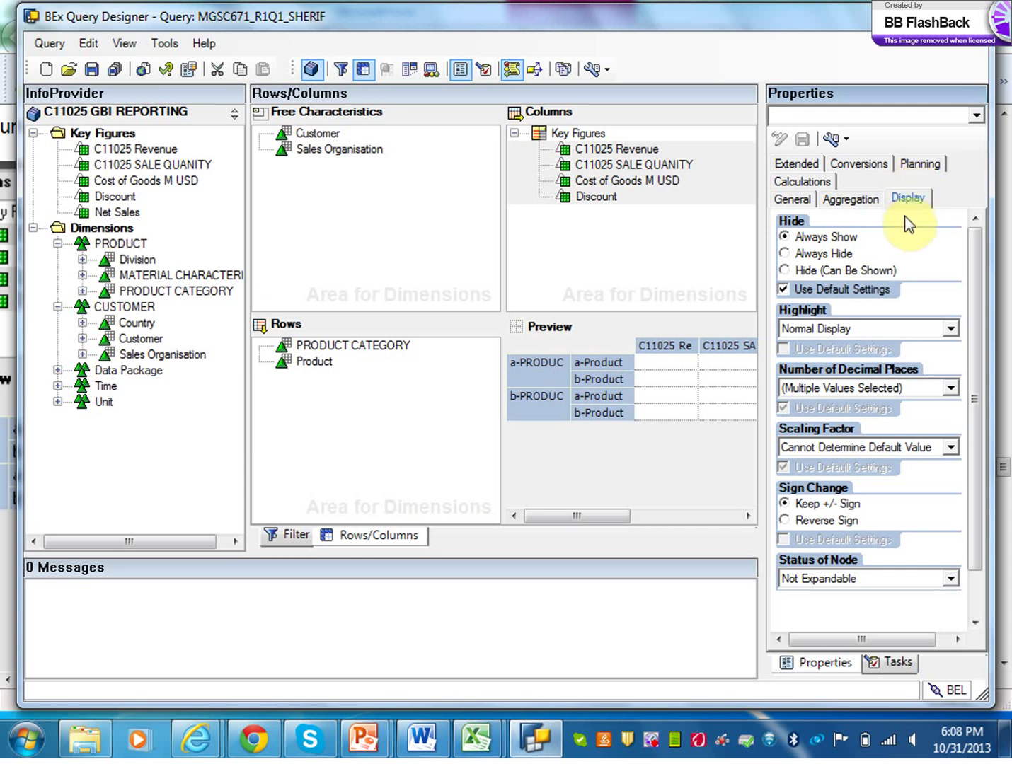
pyautogui.click(950, 388)
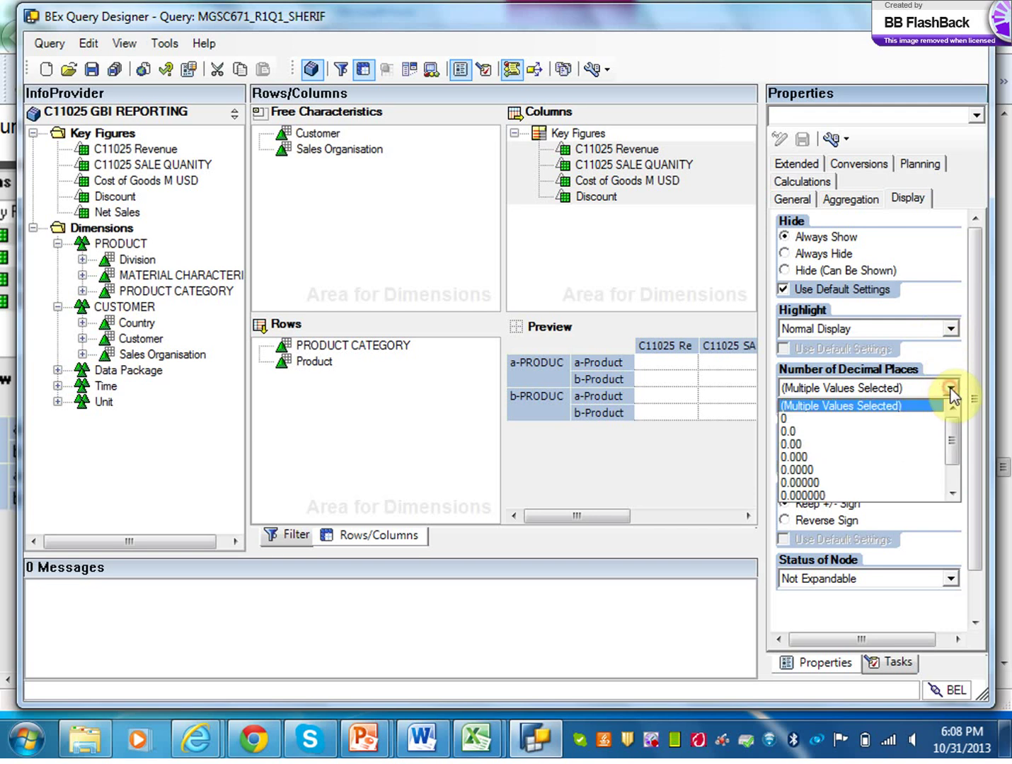
pyautogui.click(870, 418)
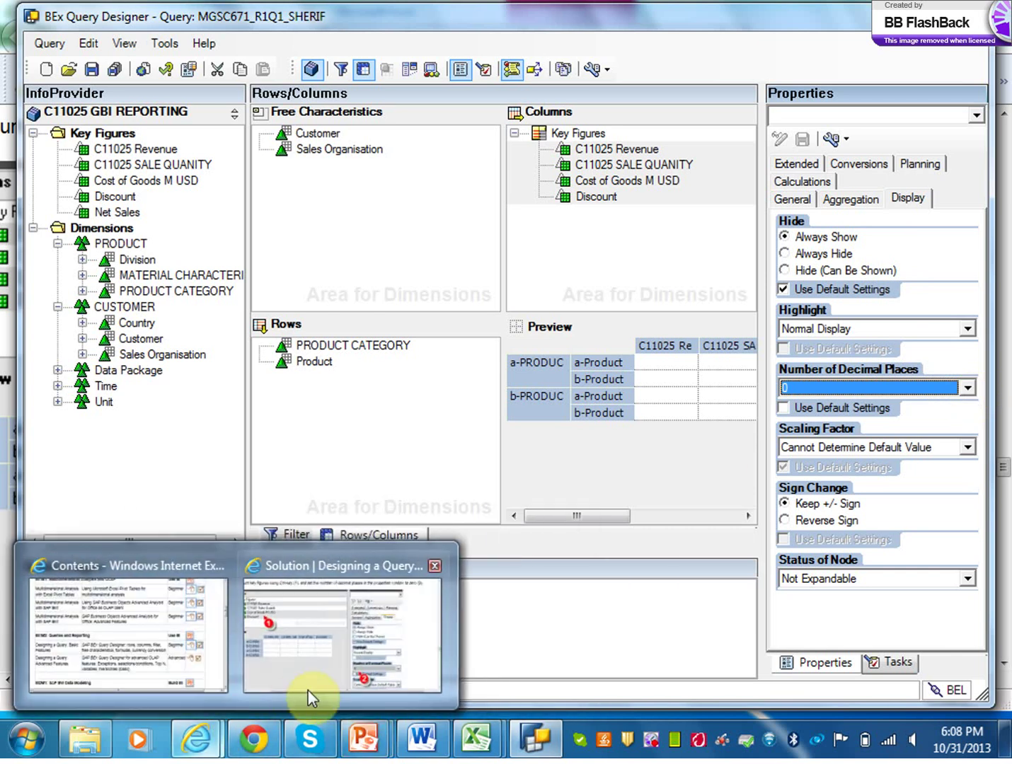
# Step: Switch to the solution guide in Internet Explorer and read the instruction that follows the key figure decimal places setting
pyautogui.click(314, 687)
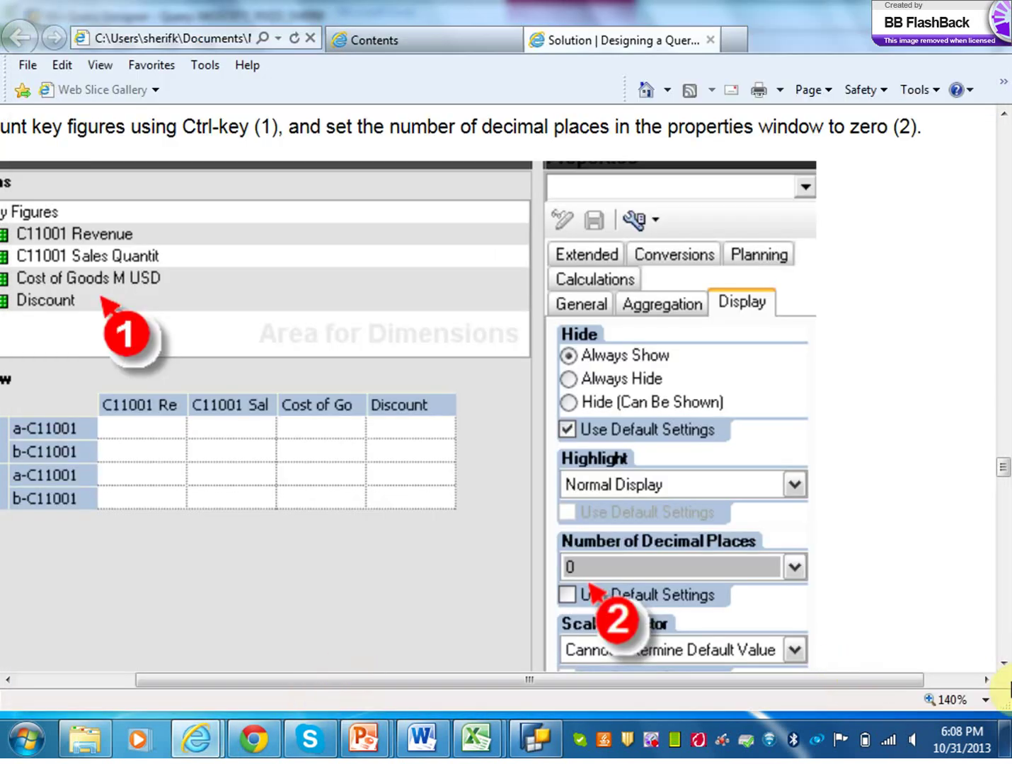
pyautogui.click(1003, 664)
pyautogui.click(1004, 668)
pyautogui.click(1005, 668)
pyautogui.click(1005, 668)
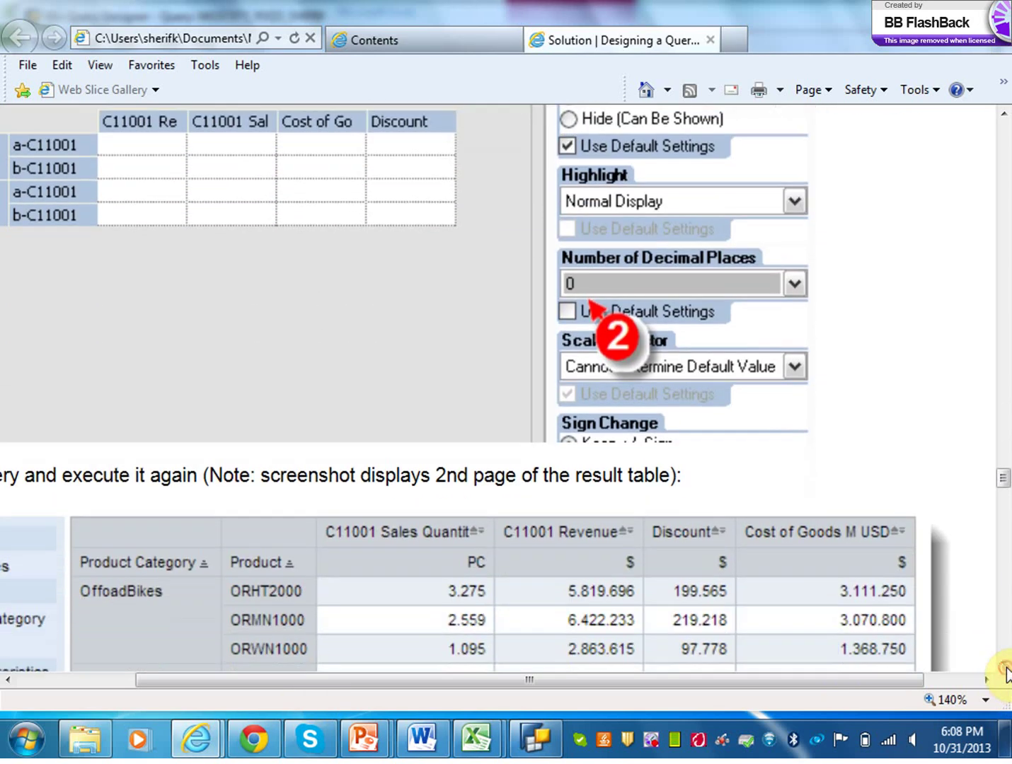
pyautogui.click(1004, 669)
pyautogui.moveTo(660, 679); pyautogui.dragTo(537, 692)
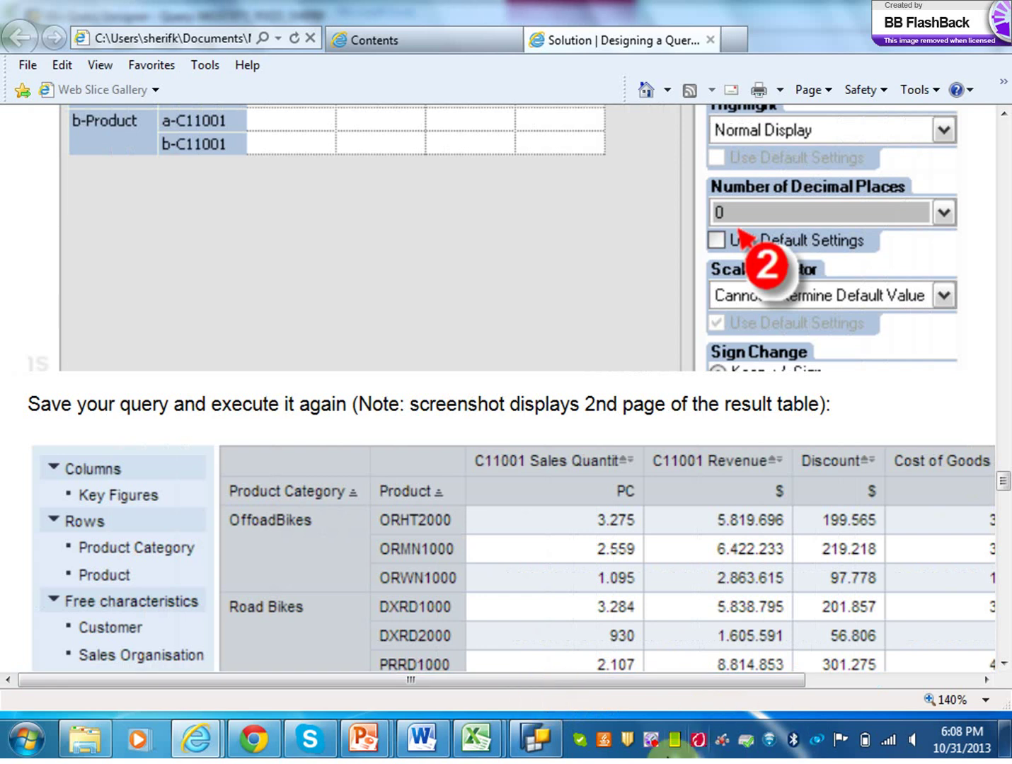
# Step: In BEx Query Designer, save the query, execute it, and view the remaining columns and rows of the web result table
pyautogui.click(542, 749)
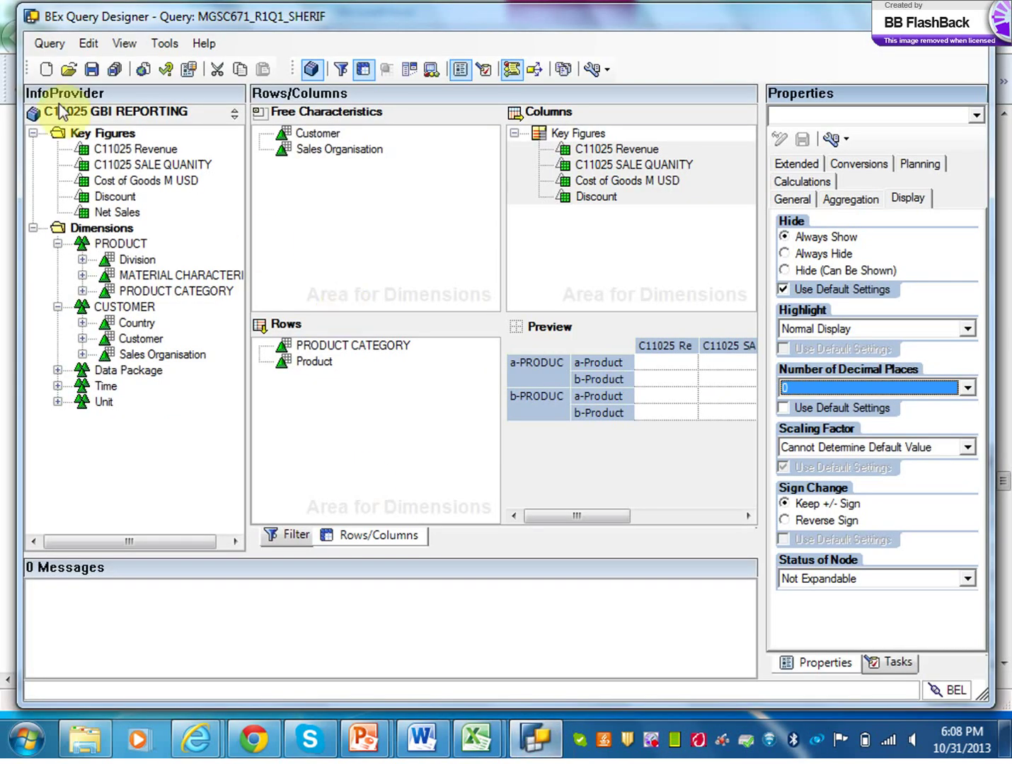
pyautogui.click(92, 69)
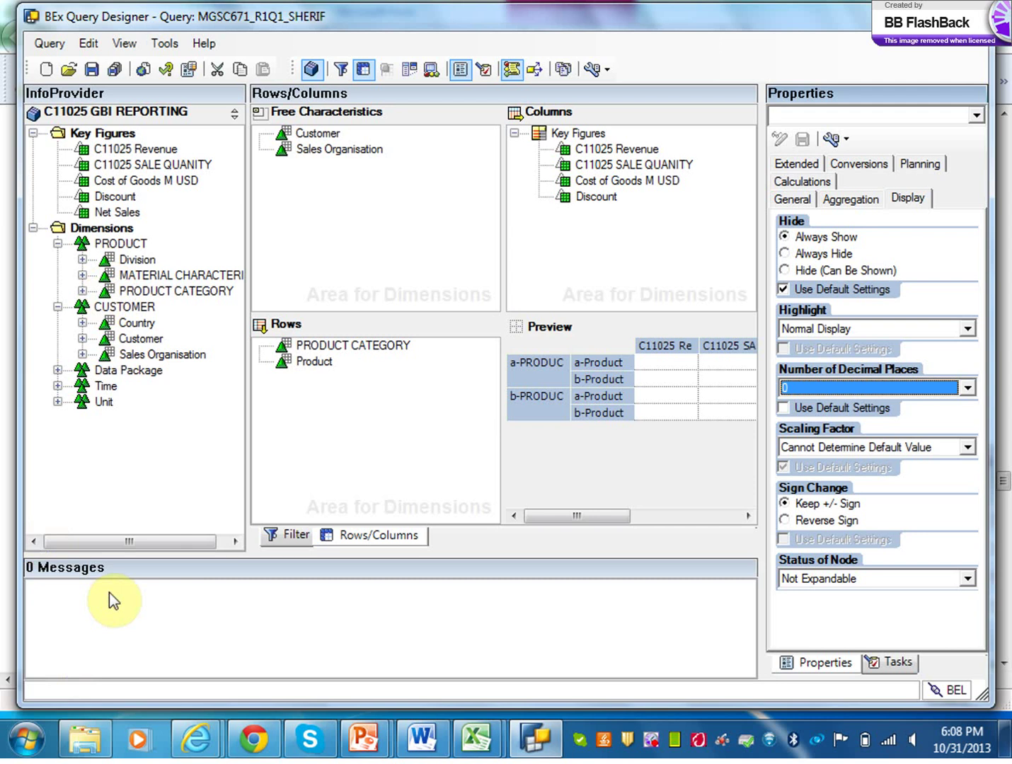
pyautogui.click(145, 73)
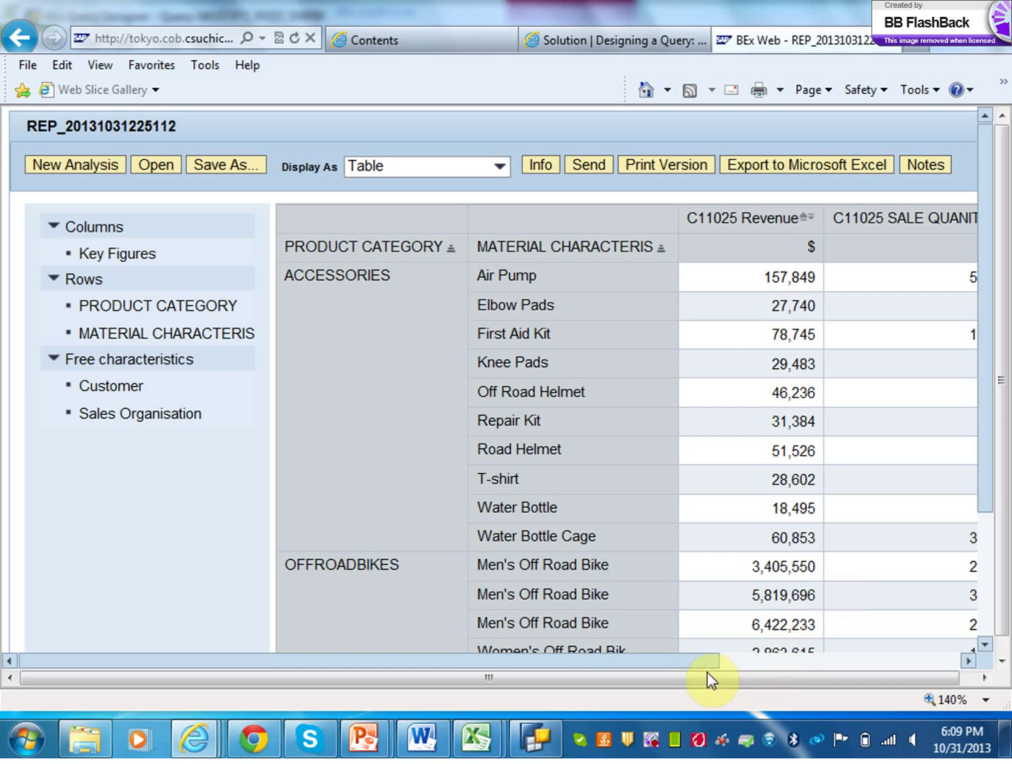
pyautogui.moveTo(690, 666); pyautogui.dragTo(977, 661)
pyautogui.scroll(-3, 982, 639)
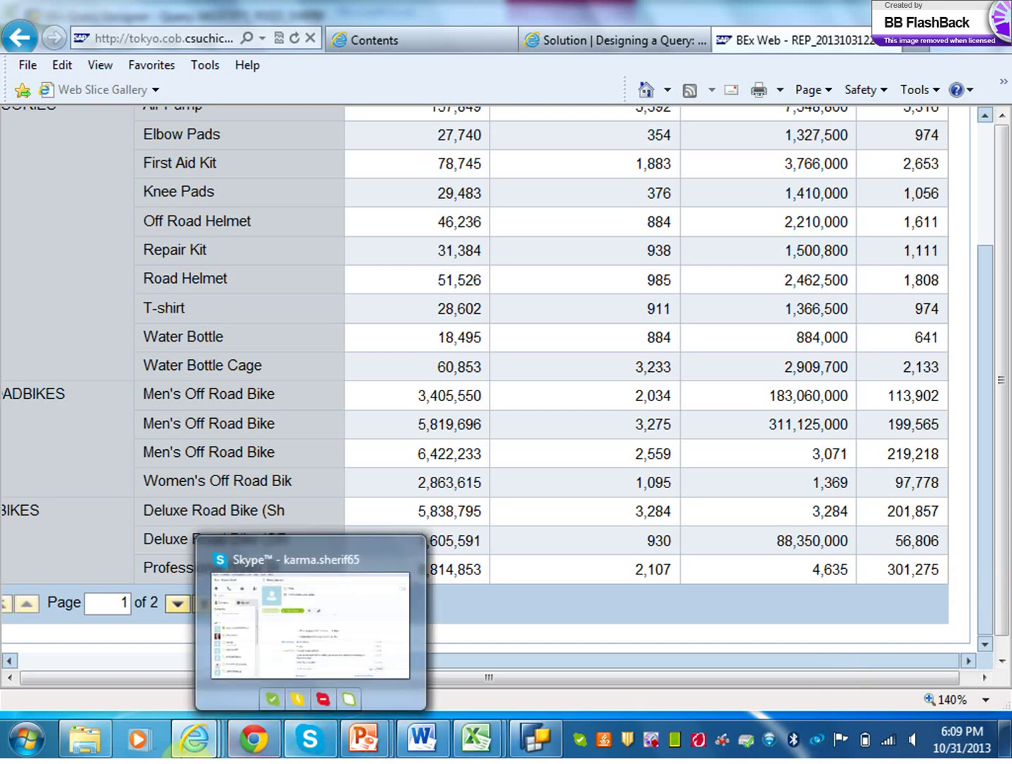
# Step: Return to the solution guide and close the BEx Web report page
pyautogui.moveTo(203, 748)
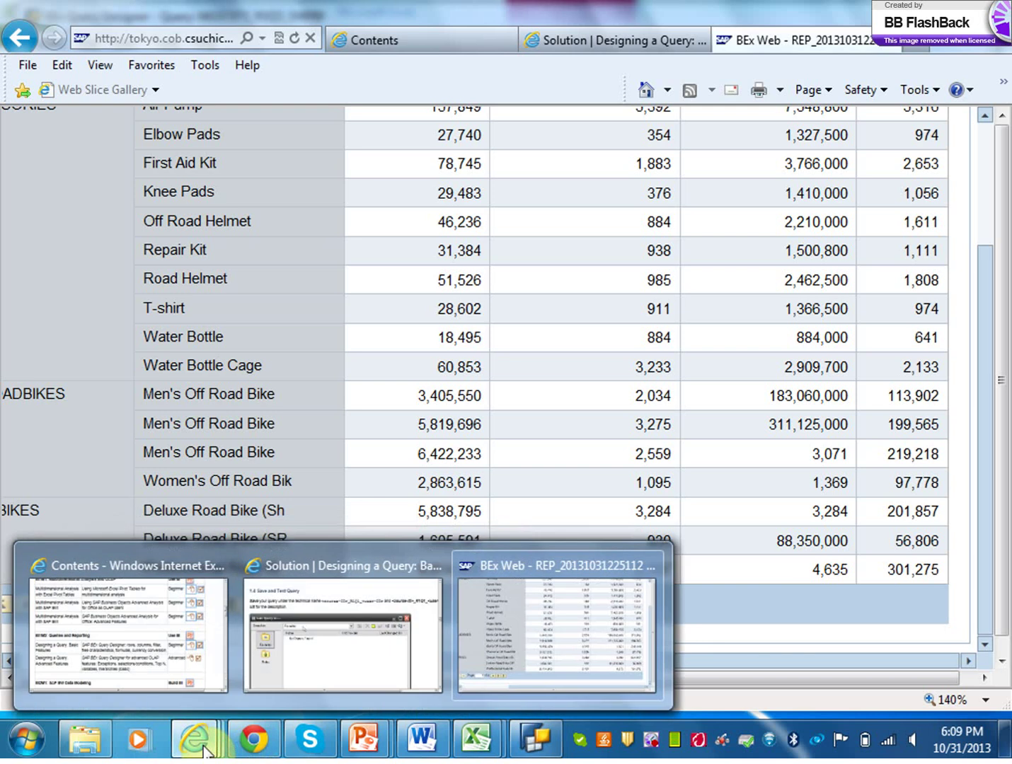
pyautogui.moveTo(339, 691)
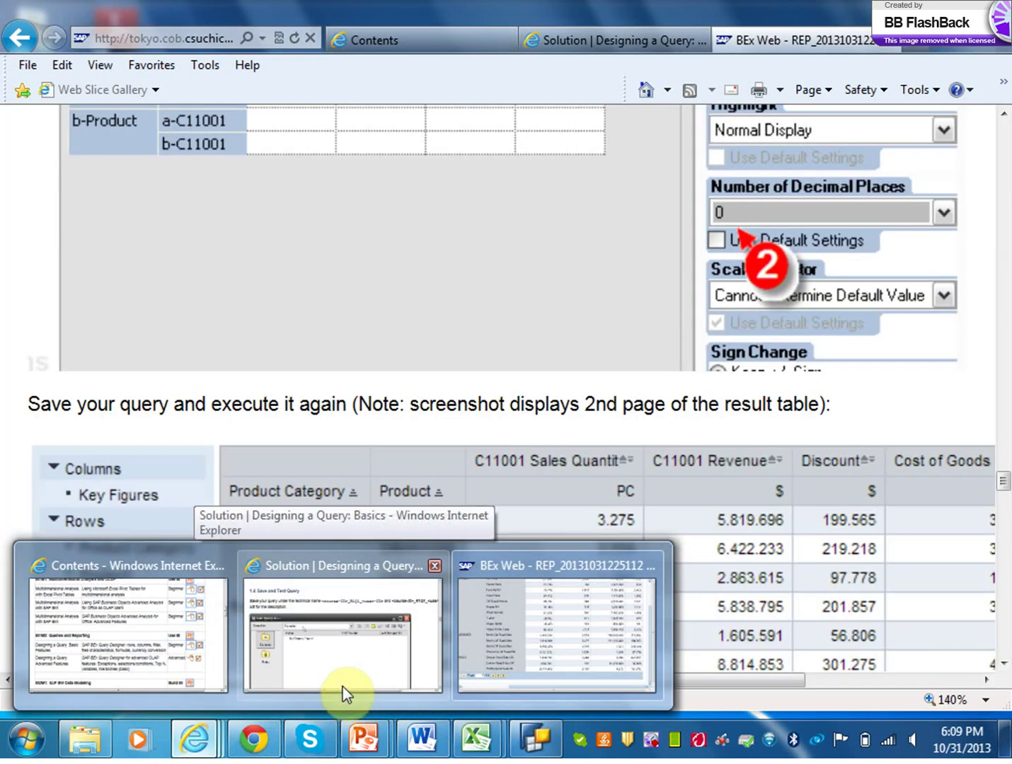
pyautogui.click(342, 688)
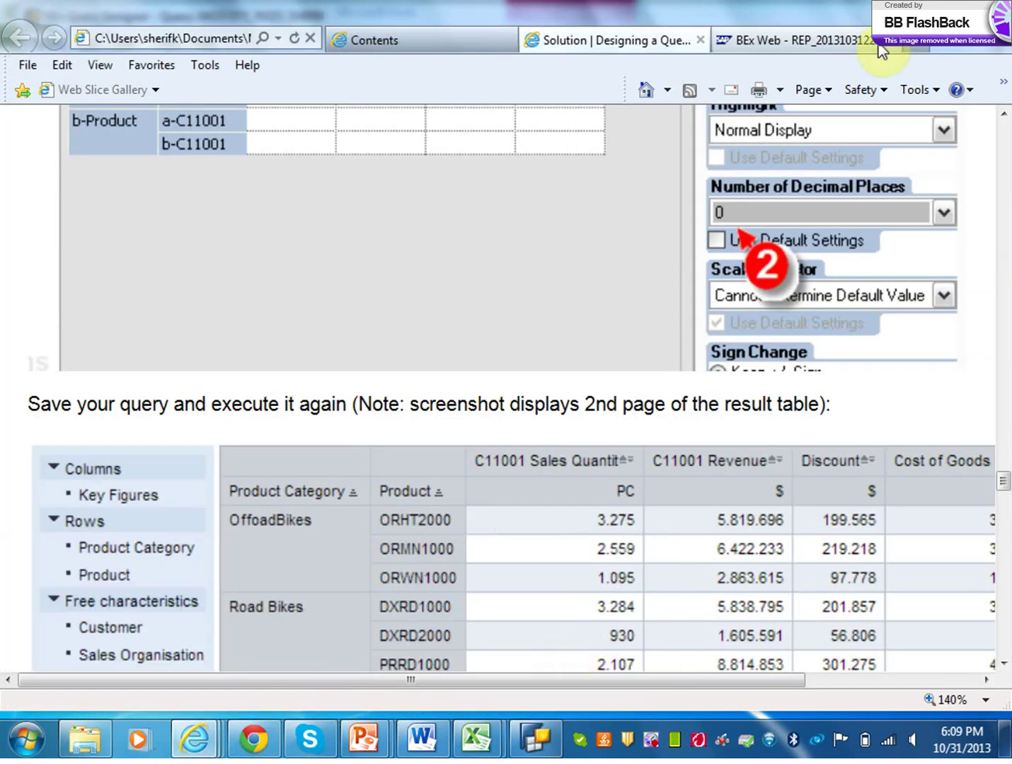
pyautogui.click(895, 45)
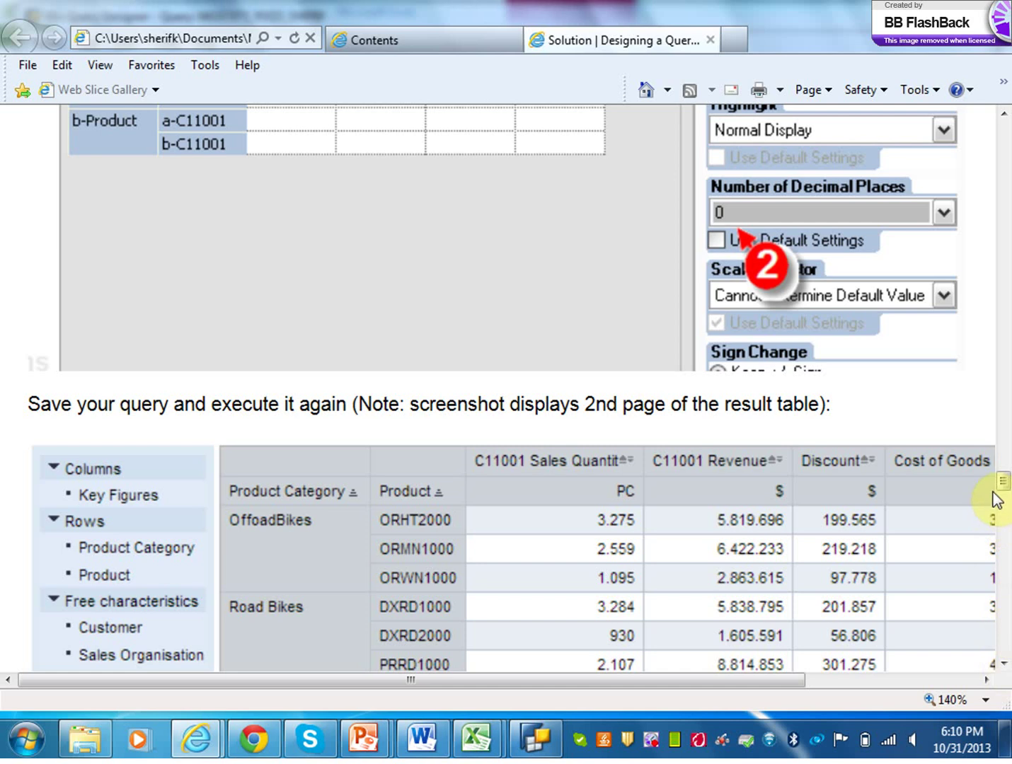
# Step: Review the guide's Product display settings and its instruction for sorting product category by text
pyautogui.moveTo(1002, 491); pyautogui.dragTo(1005, 425)
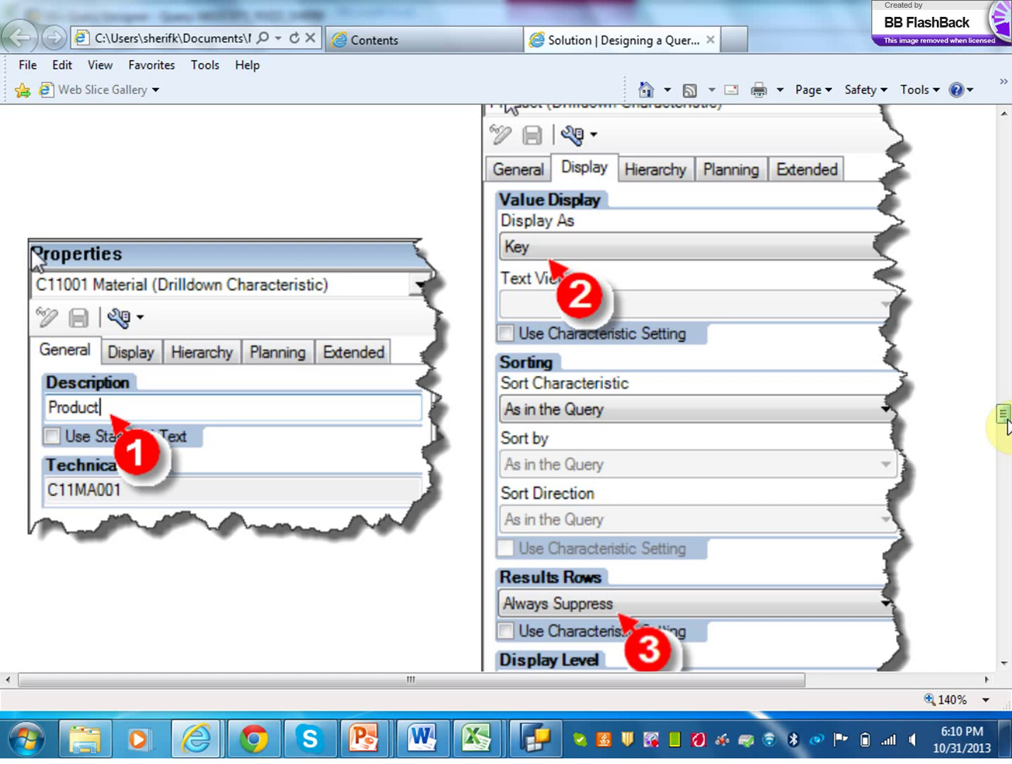
pyautogui.moveTo(1008, 424); pyautogui.dragTo(1009, 439)
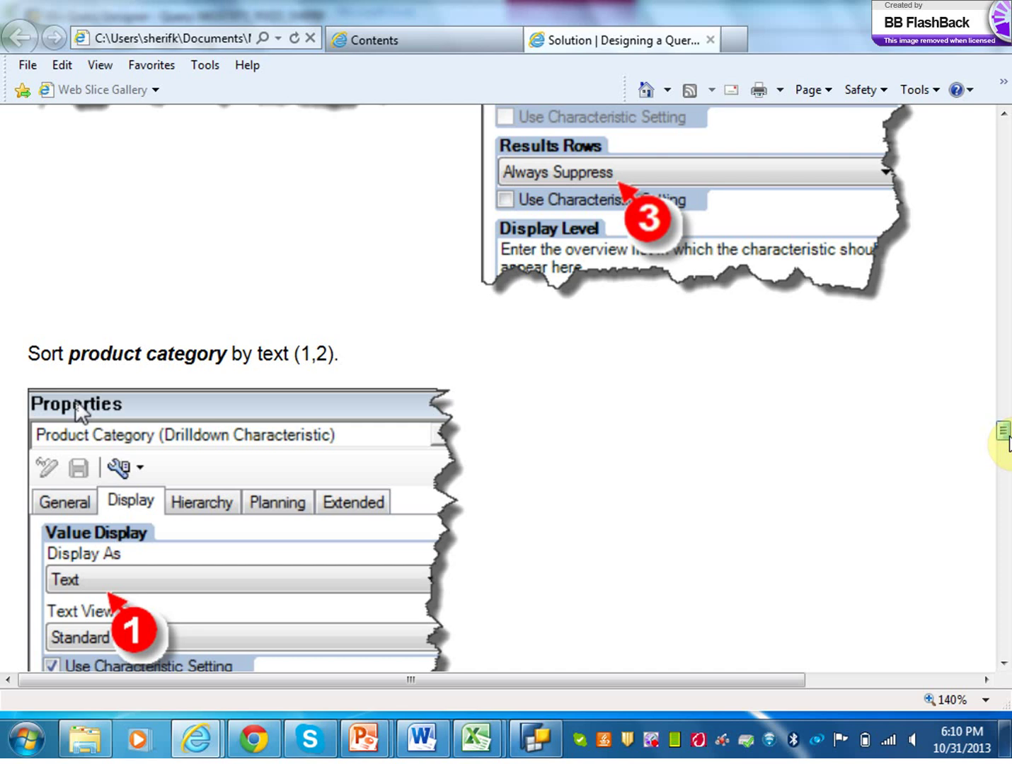
pyautogui.moveTo(1009, 440); pyautogui.dragTo(1007, 442)
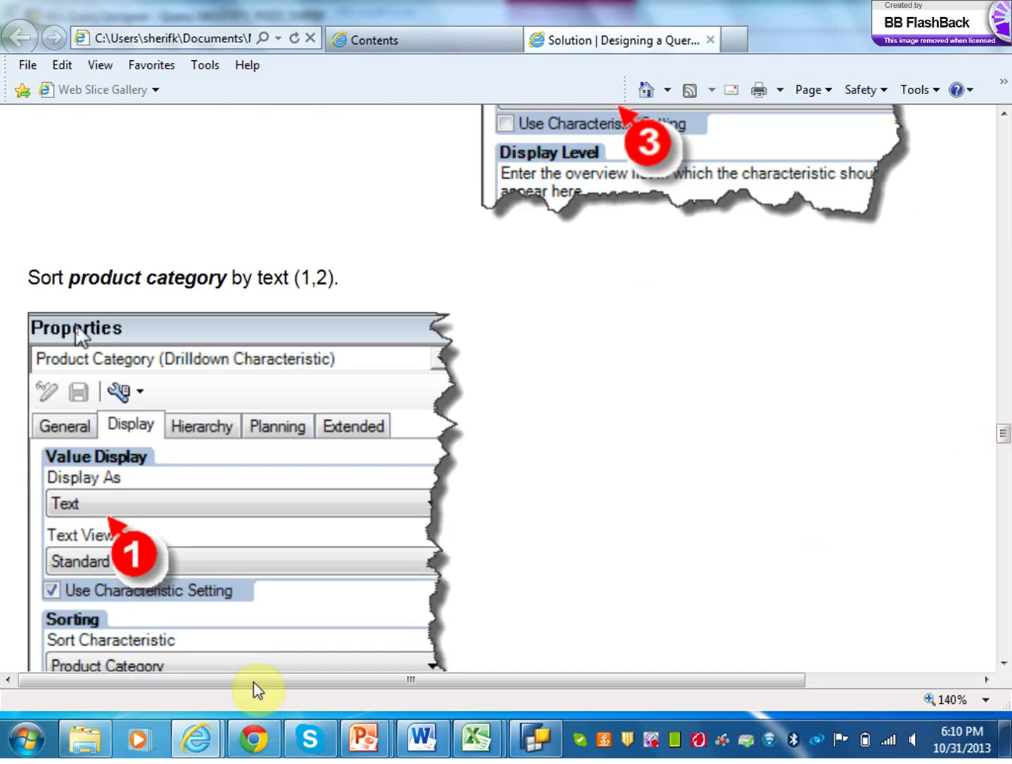
# Step: In BEx Query Designer, set the value display of the Product characteristic in the rows to Key
pyautogui.click(532, 747)
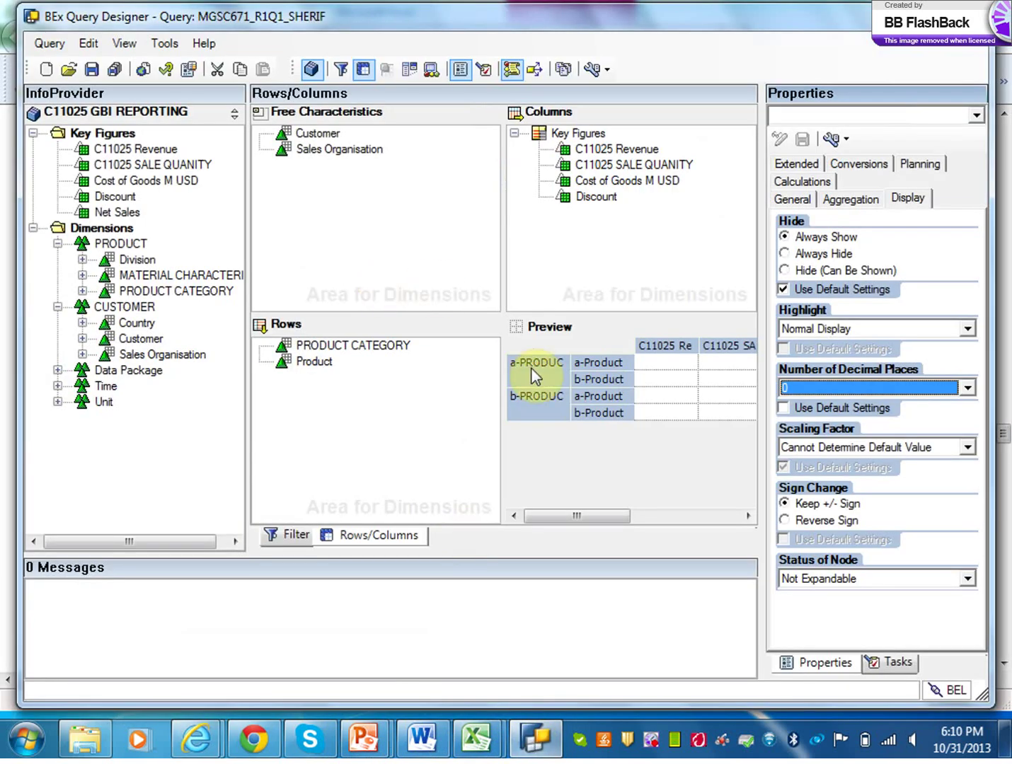
pyautogui.click(307, 360)
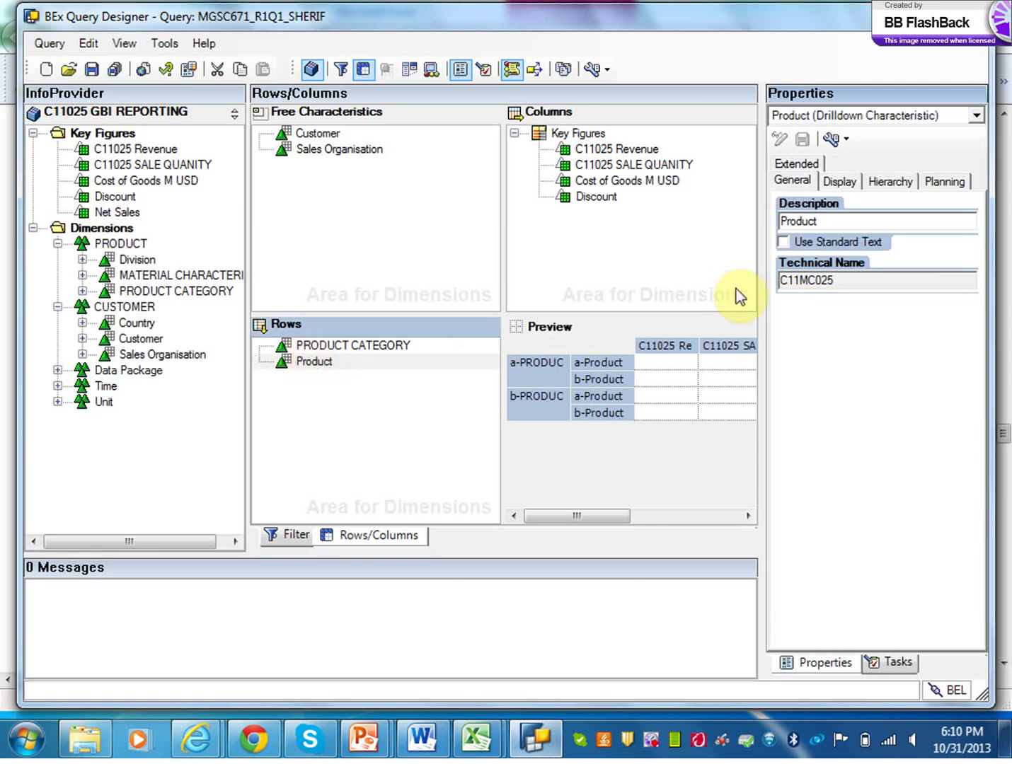
pyautogui.click(839, 181)
pyautogui.click(949, 238)
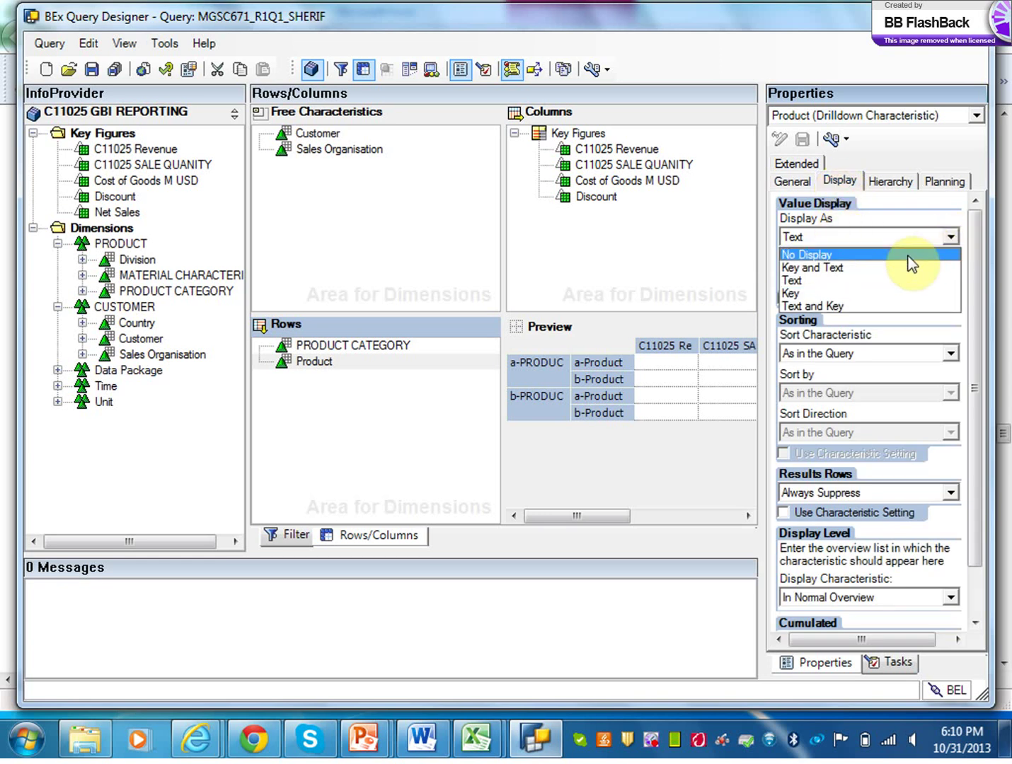
pyautogui.click(871, 293)
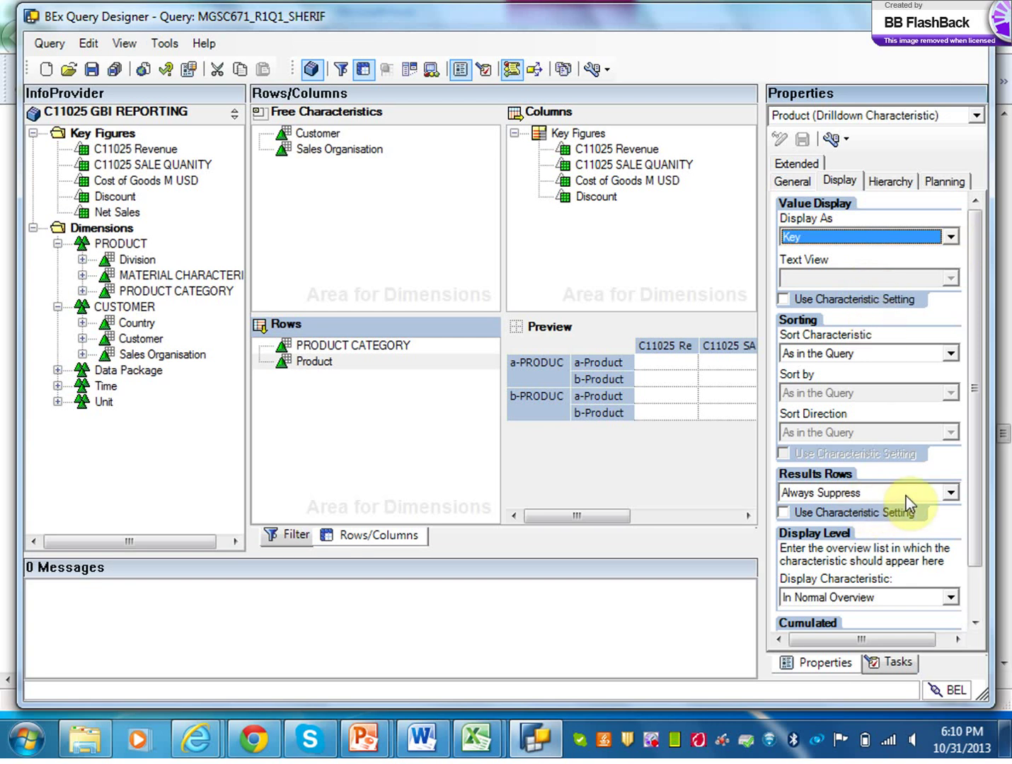
# Step: For PRODUCT CATEGORY in the rows, set the sort characteristic to PRODUCT CATEGORY and sort by Text
pyautogui.click(324, 345)
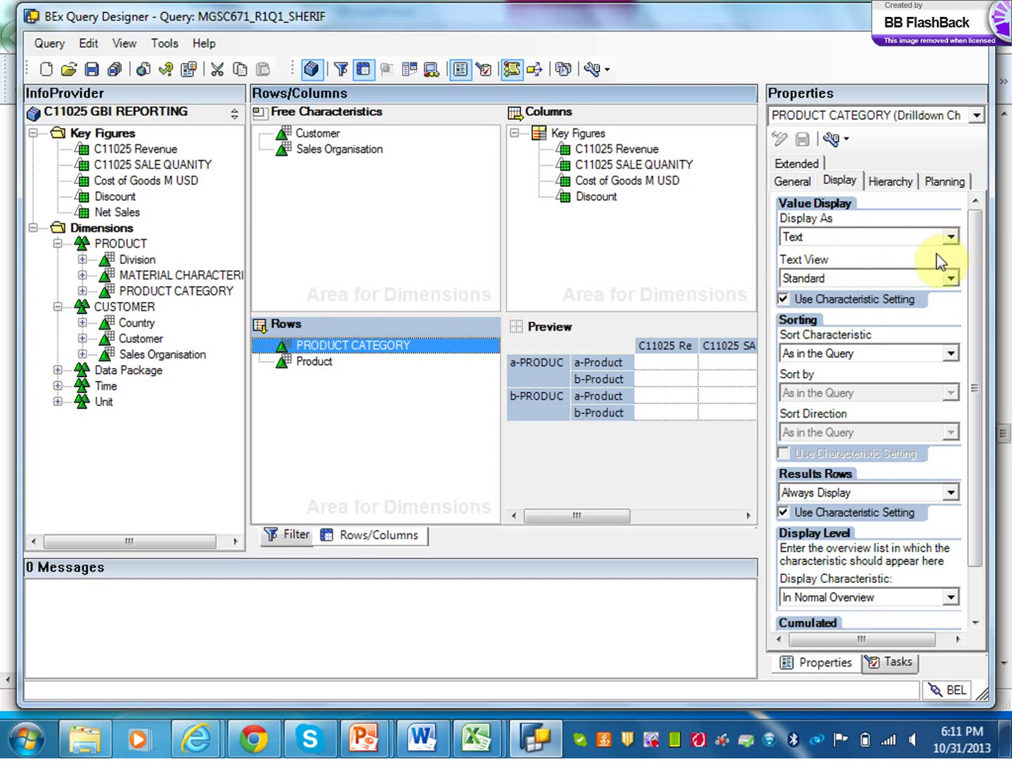
pyautogui.click(948, 356)
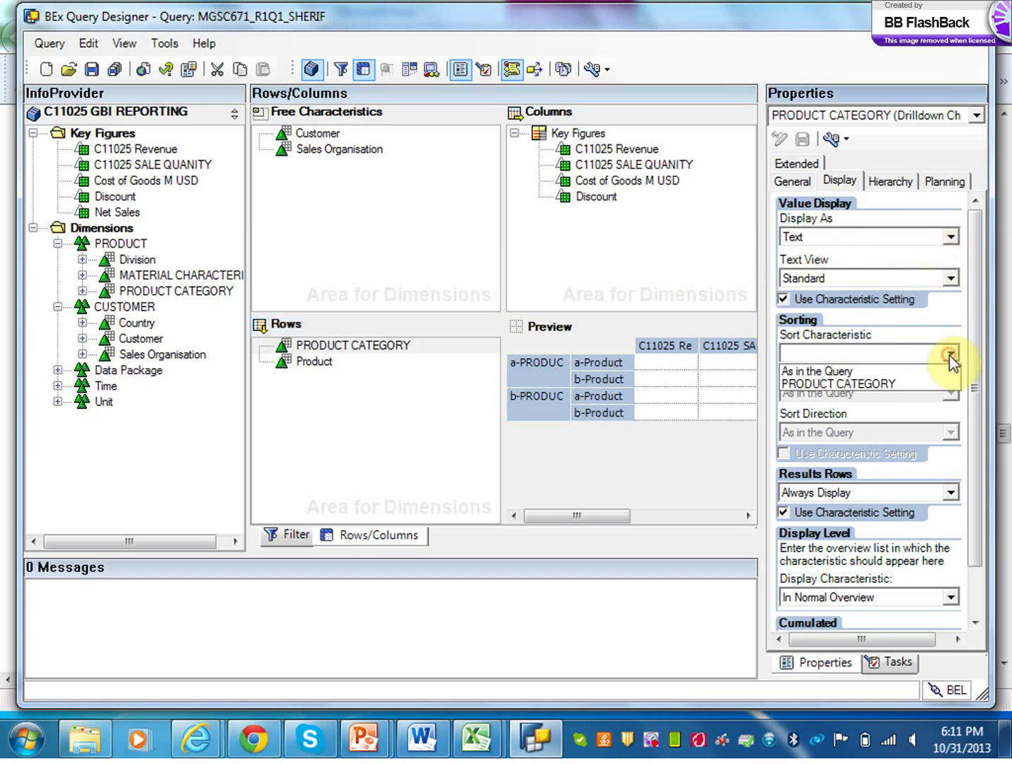
pyautogui.click(913, 383)
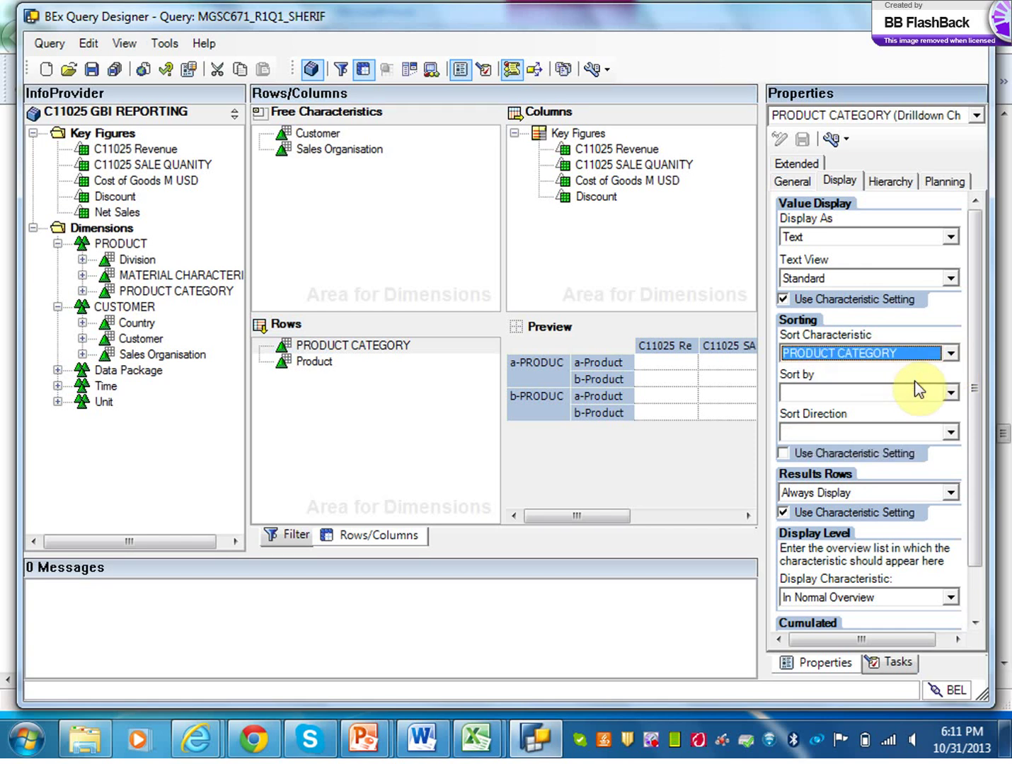
pyautogui.click(948, 392)
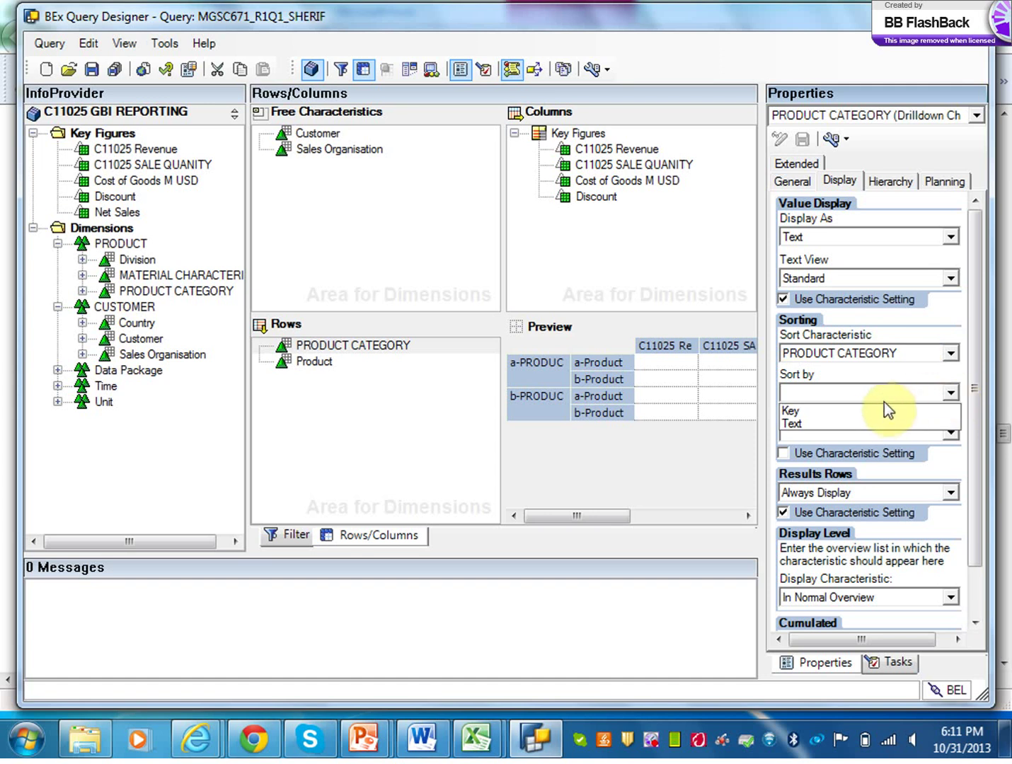
pyautogui.click(868, 425)
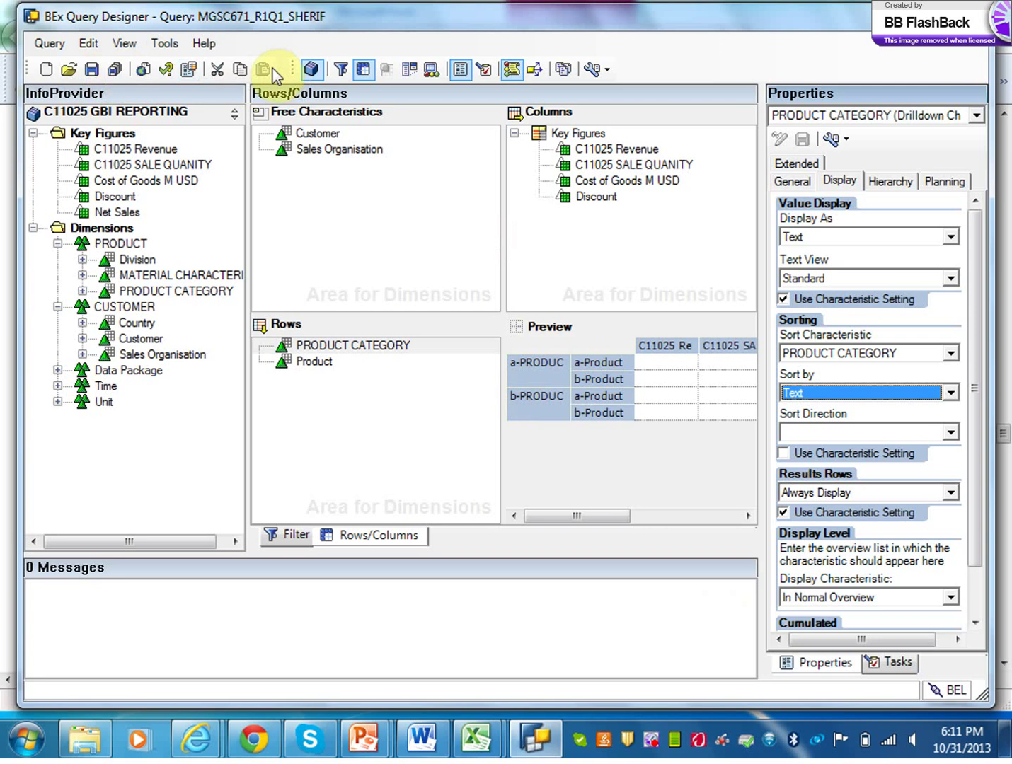
# Step: Execute the query on the web, saving its changes first
pyautogui.click(143, 71)
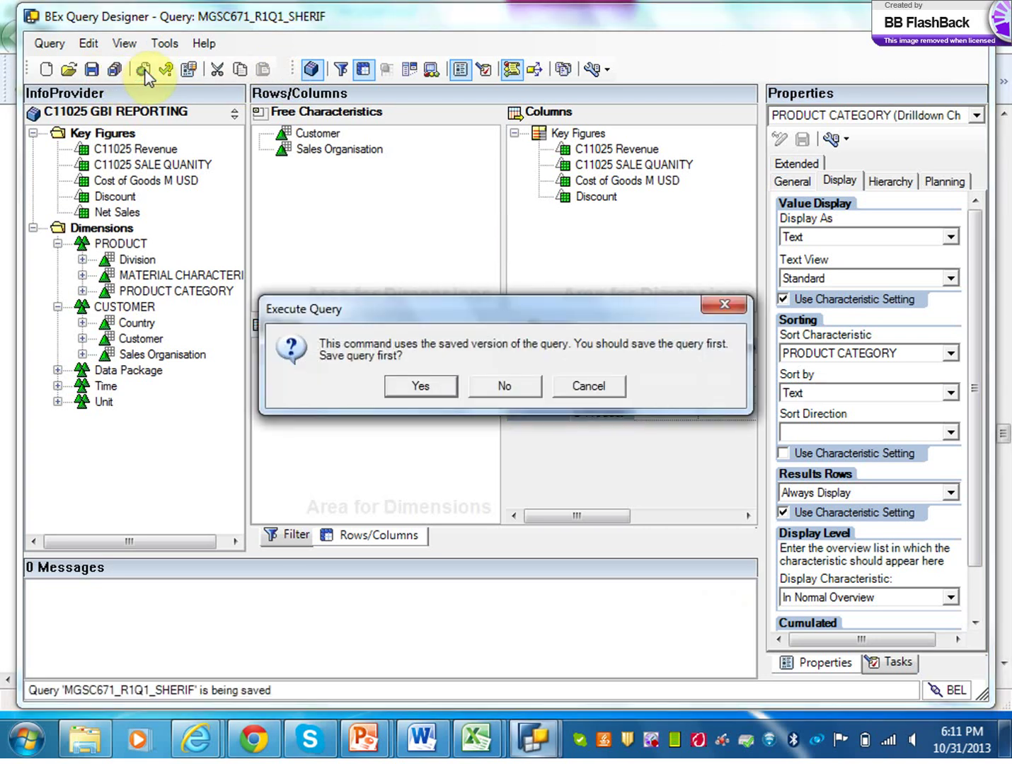
pyautogui.click(432, 388)
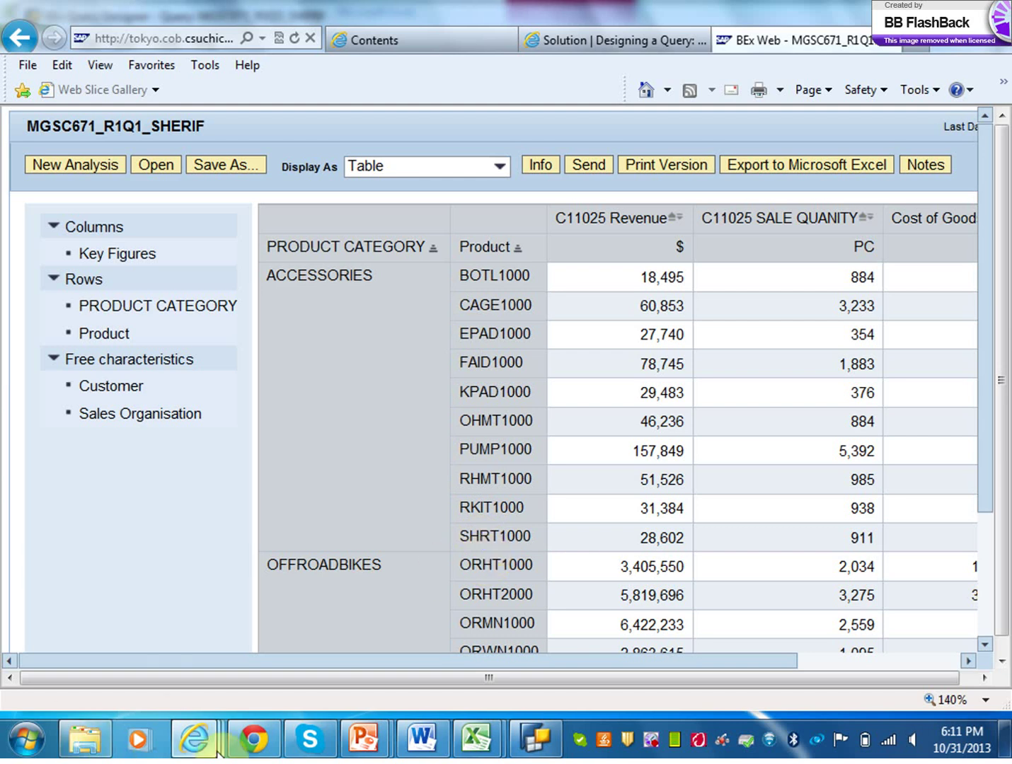
# Step: Switch to the solution guide and read section 1.7 Formulas, including the full % Discount formula definition
pyautogui.moveTo(205, 752)
pyautogui.click(324, 684)
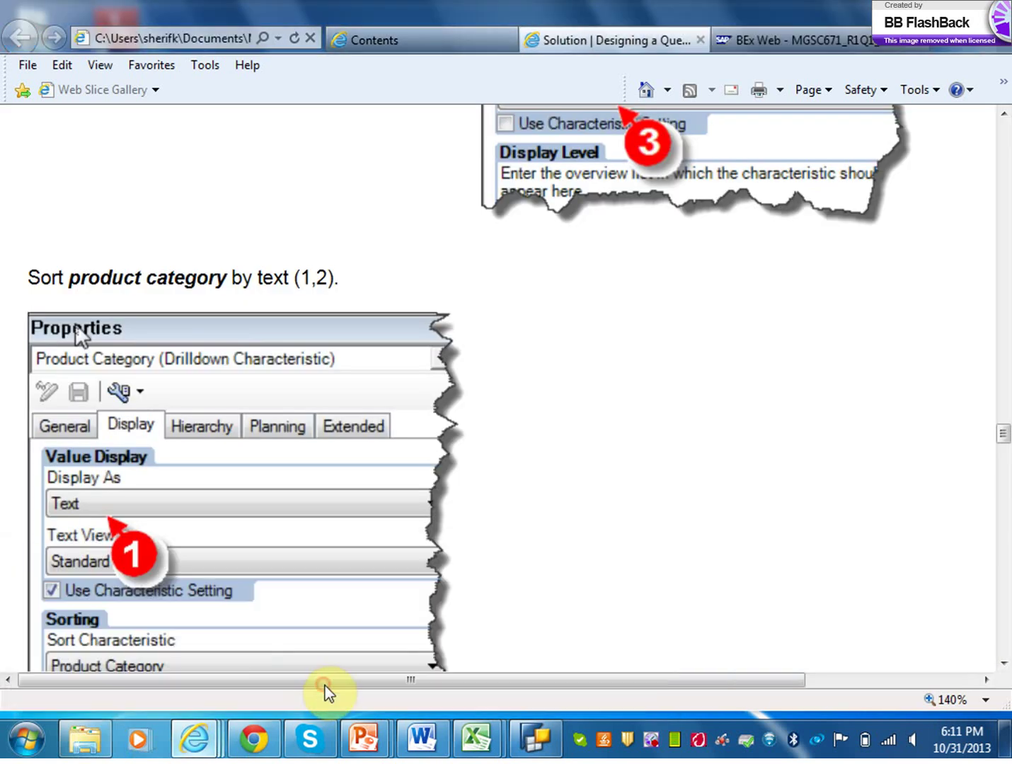
pyautogui.click(1003, 667)
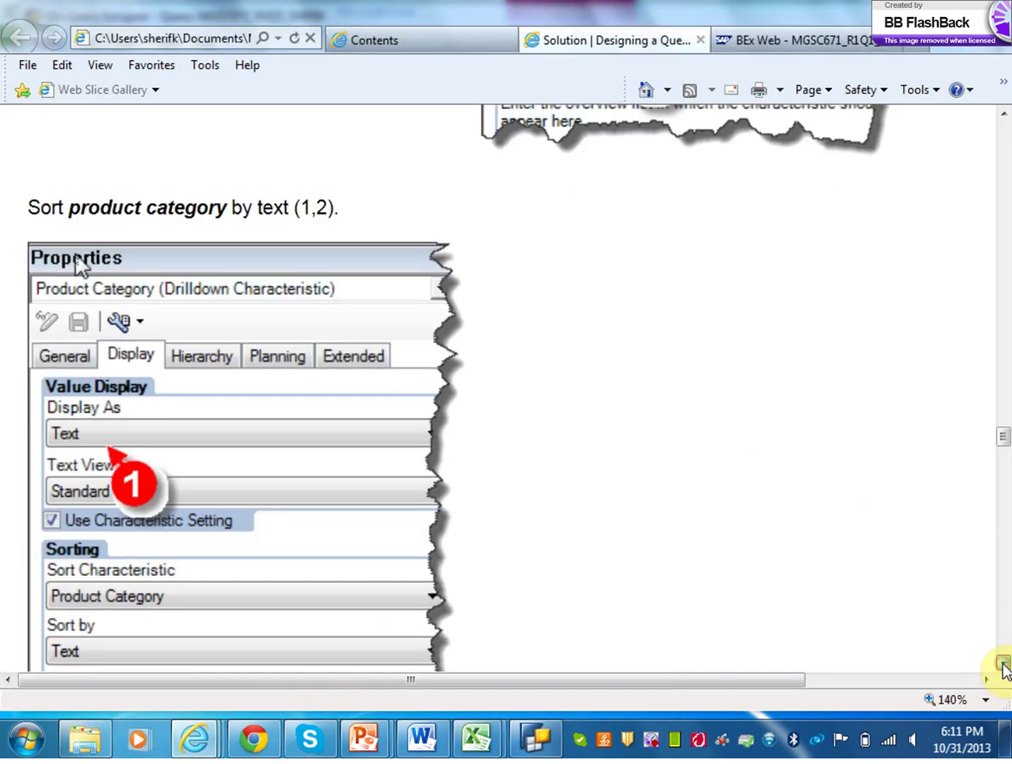
pyautogui.click(1002, 666)
pyautogui.click(1003, 667)
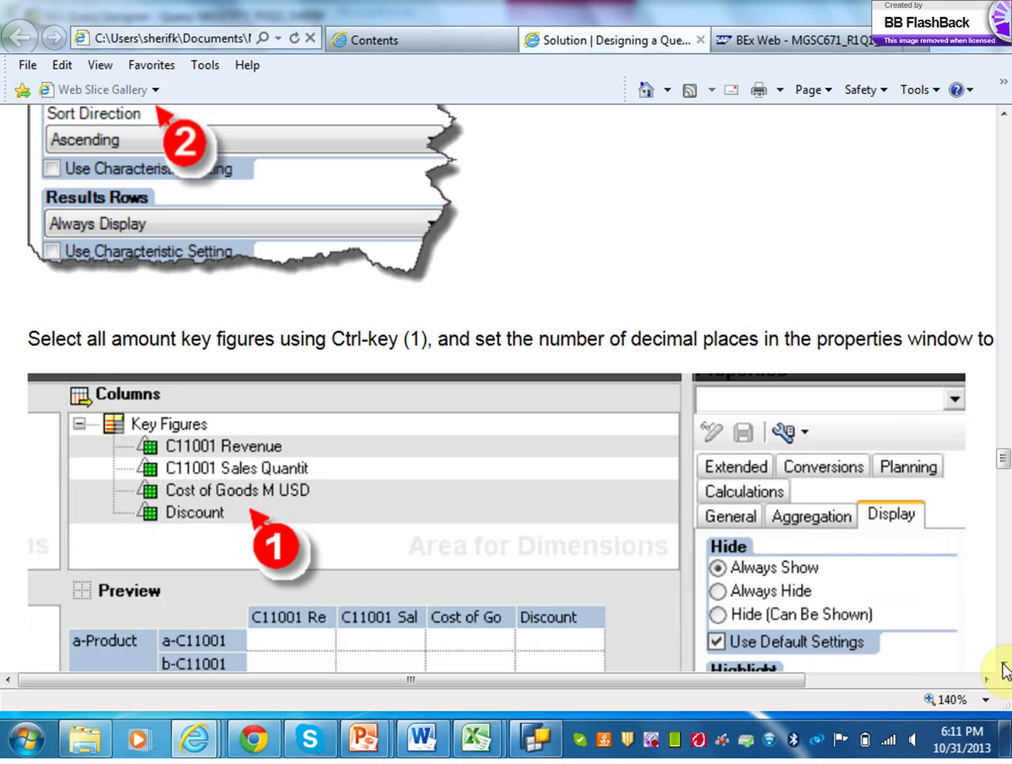
pyautogui.click(1002, 667)
pyautogui.click(1003, 665)
pyautogui.click(1003, 666)
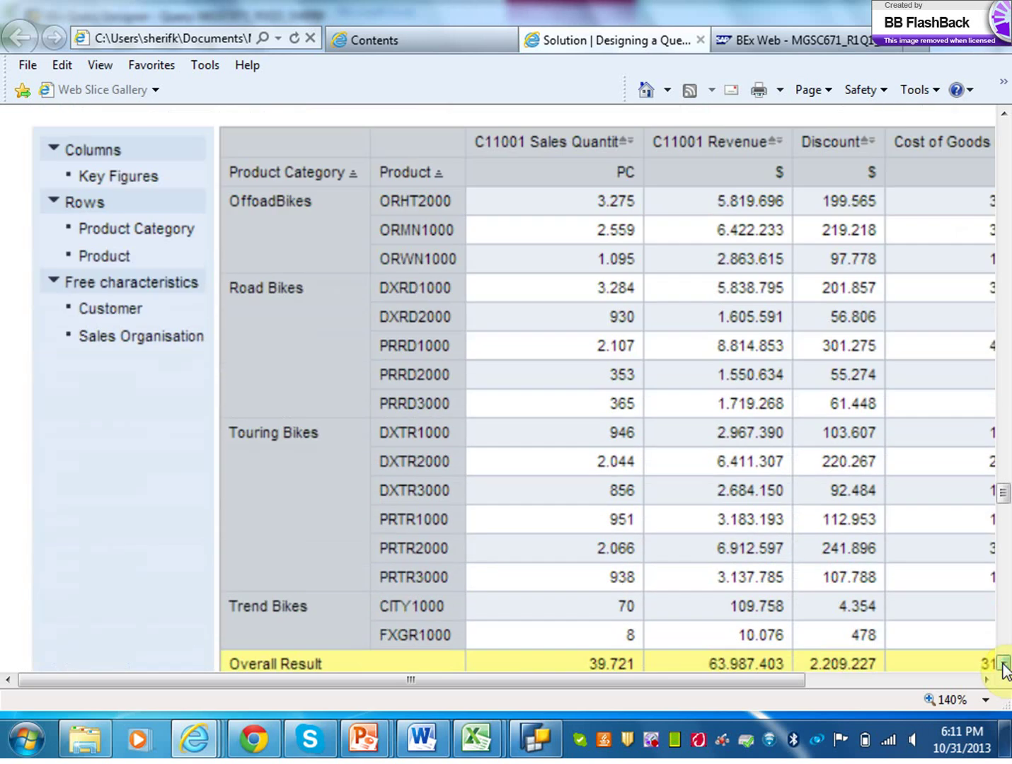
pyautogui.click(1002, 667)
pyautogui.click(1003, 667)
pyautogui.click(1004, 667)
pyautogui.click(1004, 666)
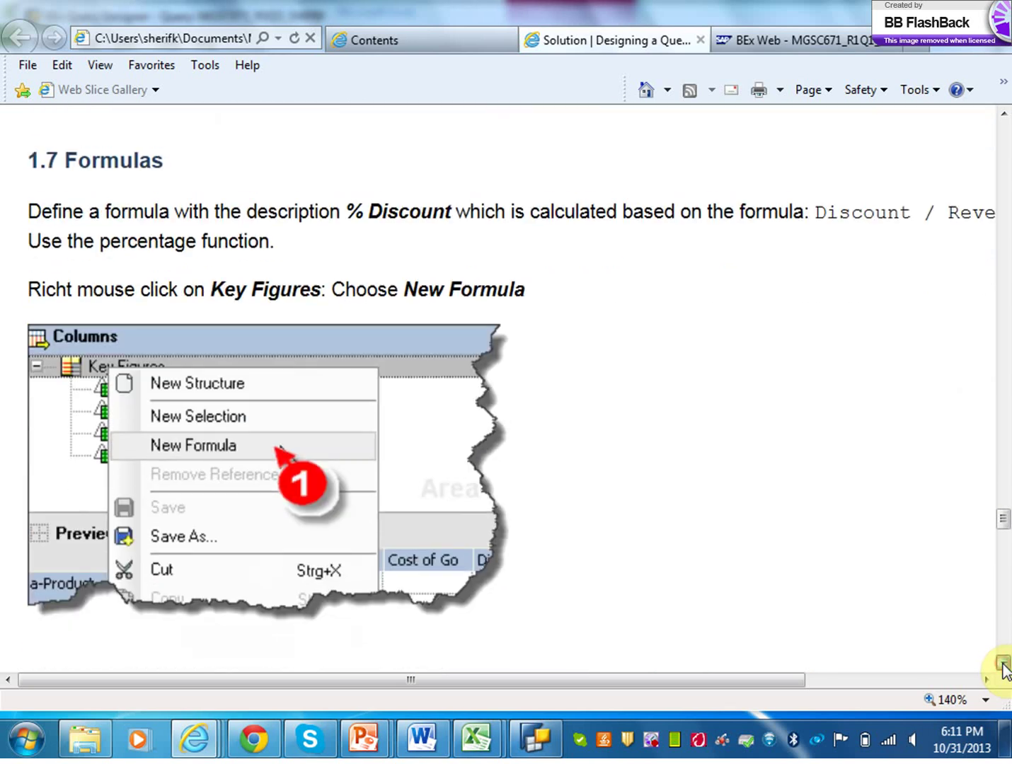
pyautogui.click(1003, 666)
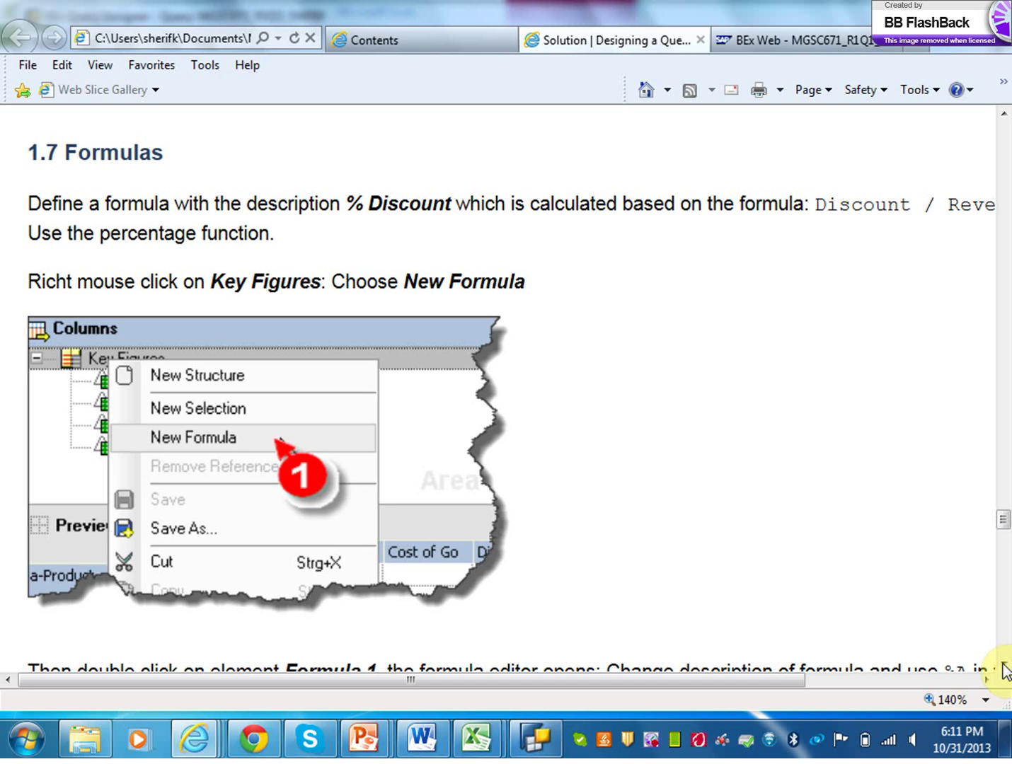
pyautogui.moveTo(772, 680); pyautogui.dragTo(903, 684)
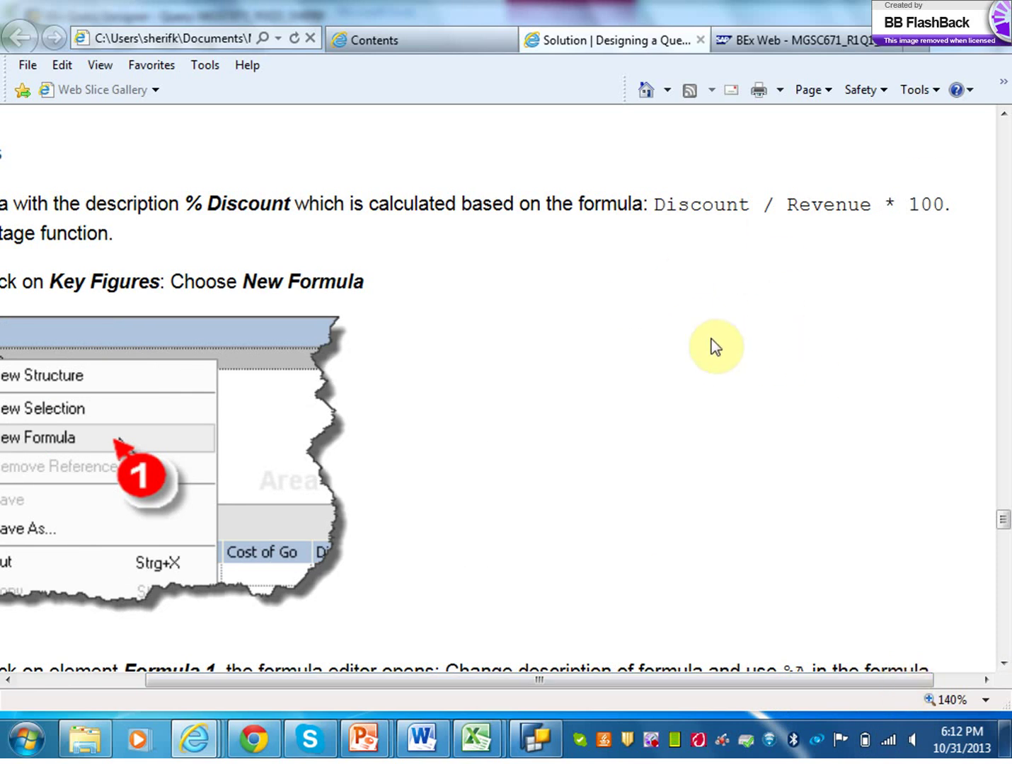
# Step: Switch to the open query in BEx Query Designer
pyautogui.click(539, 741)
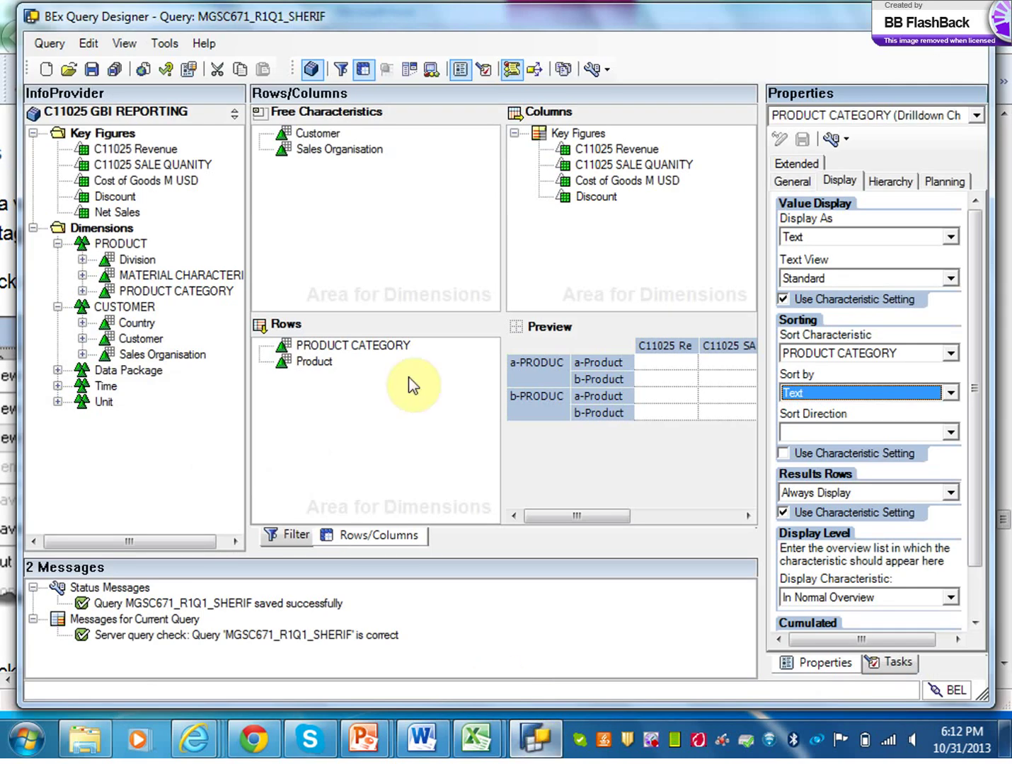
pyautogui.click(589, 217)
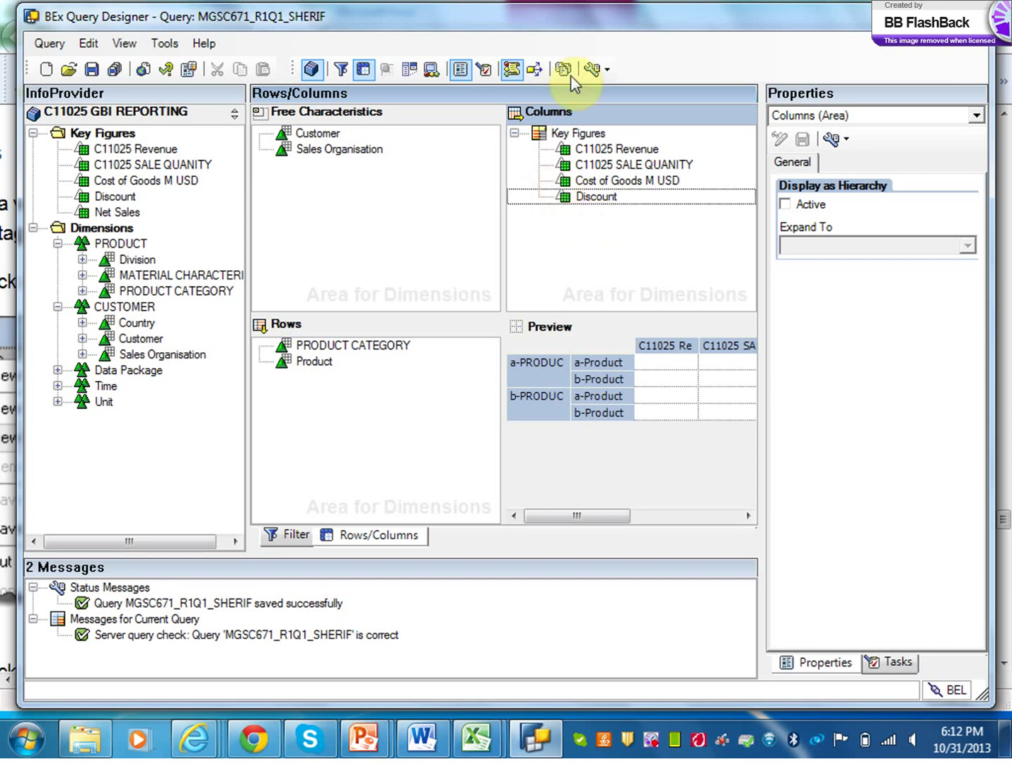
pyautogui.click(573, 110)
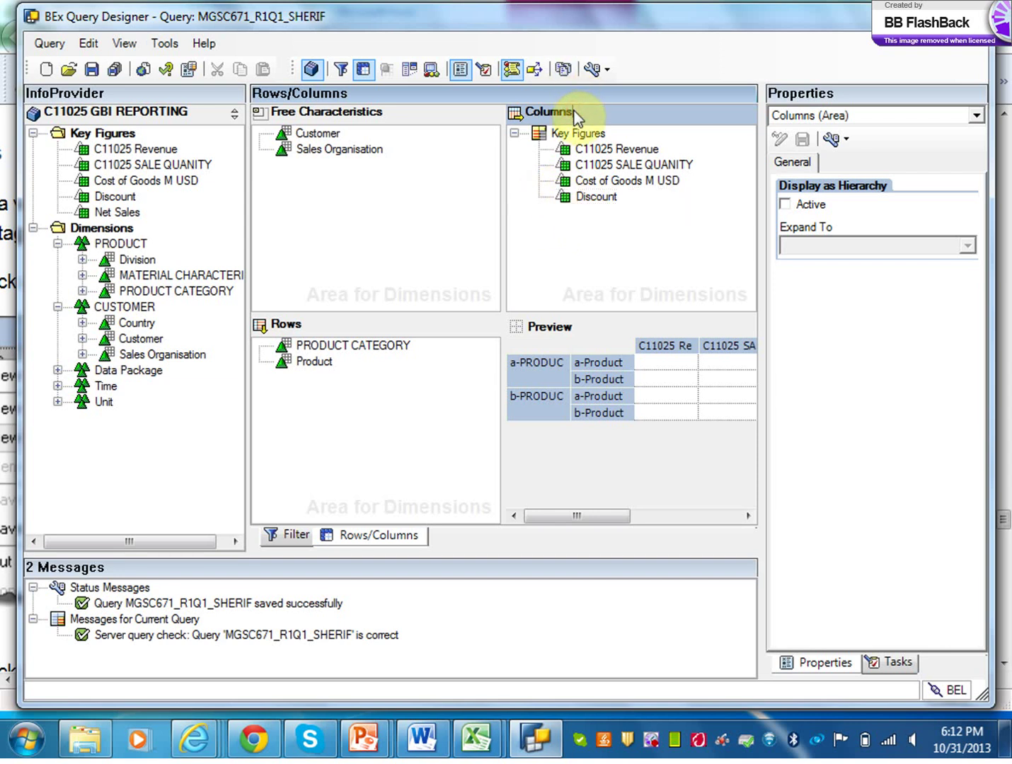
pyautogui.rightClick(587, 226)
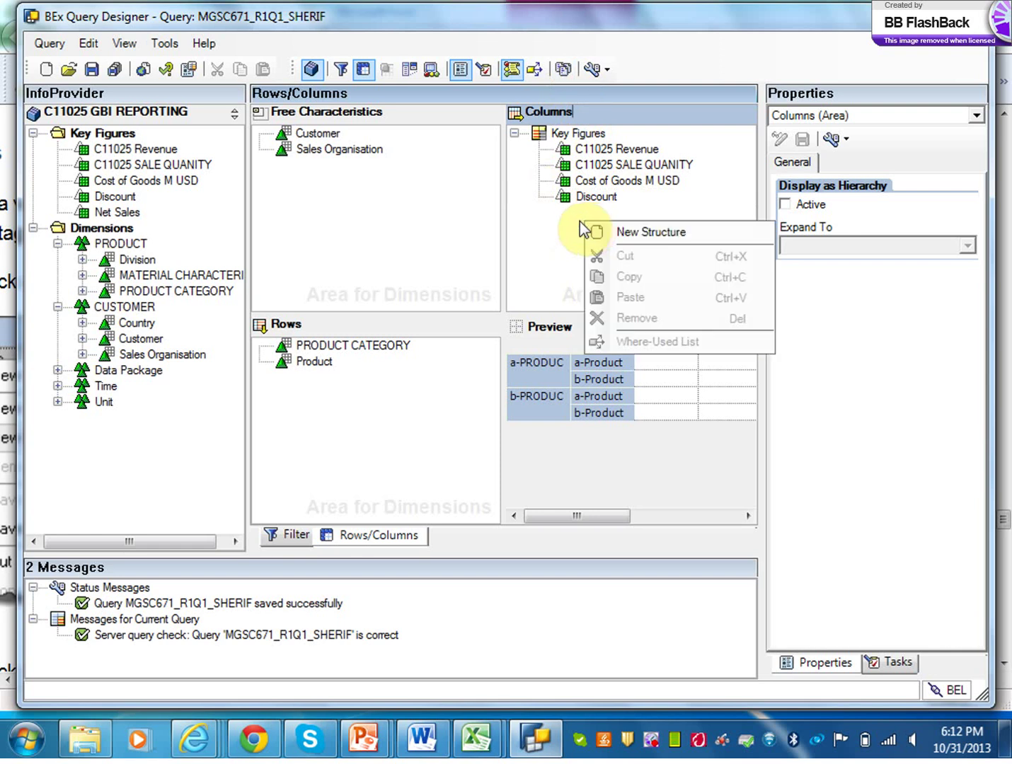
pyautogui.click(552, 215)
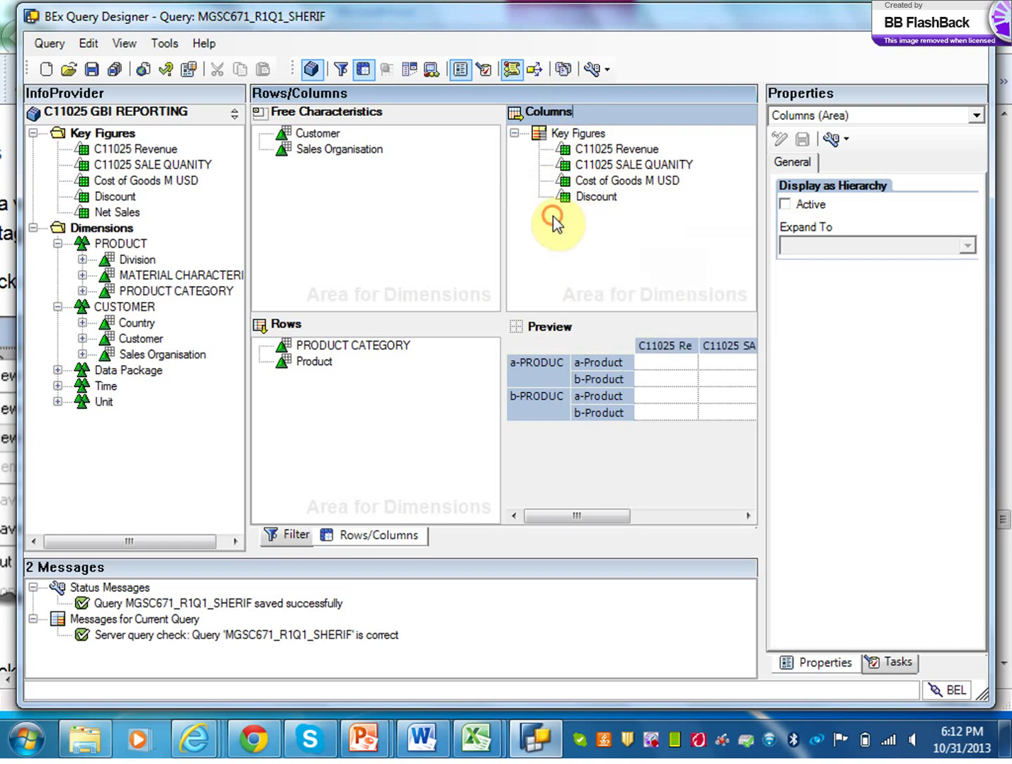
pyautogui.click(459, 72)
pyautogui.click(488, 70)
pyautogui.click(515, 72)
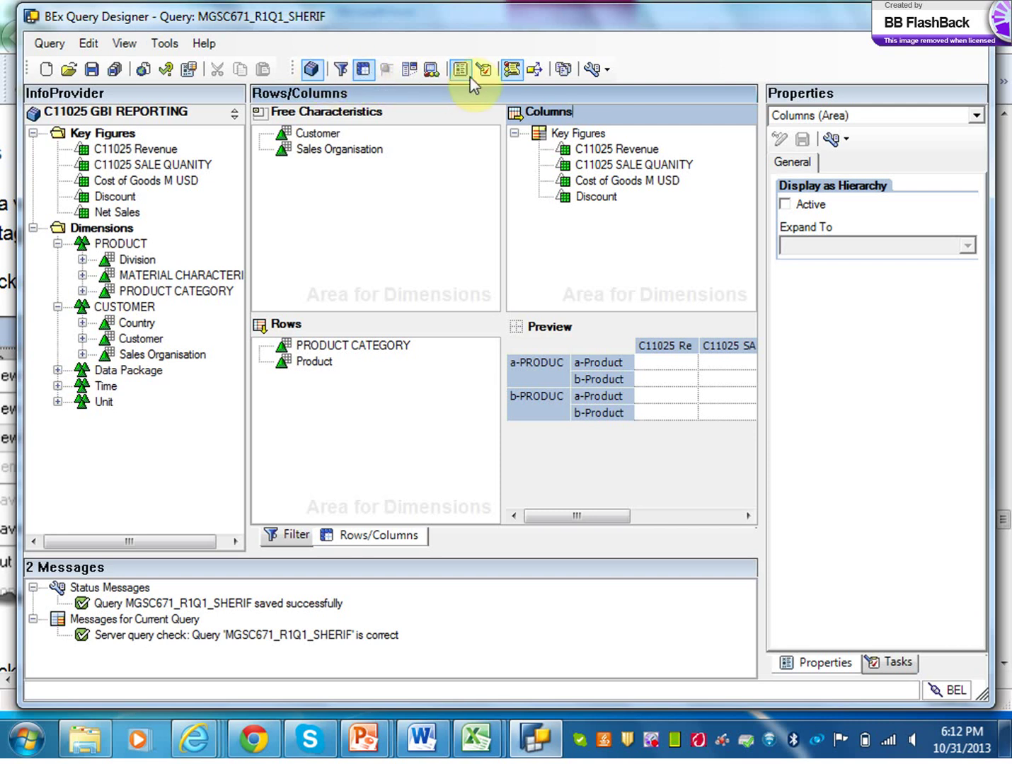
# Step: Add a new formula below the Discount key figure in the columns' Key Figures structure
pyautogui.click(591, 202)
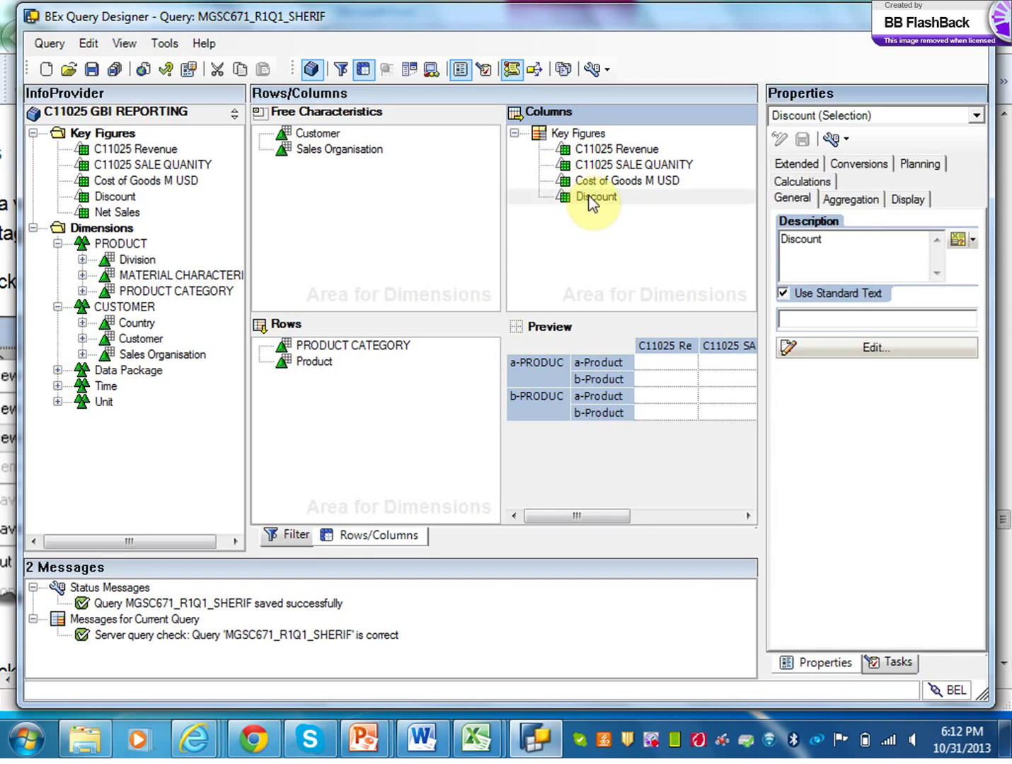
pyautogui.rightClick(593, 203)
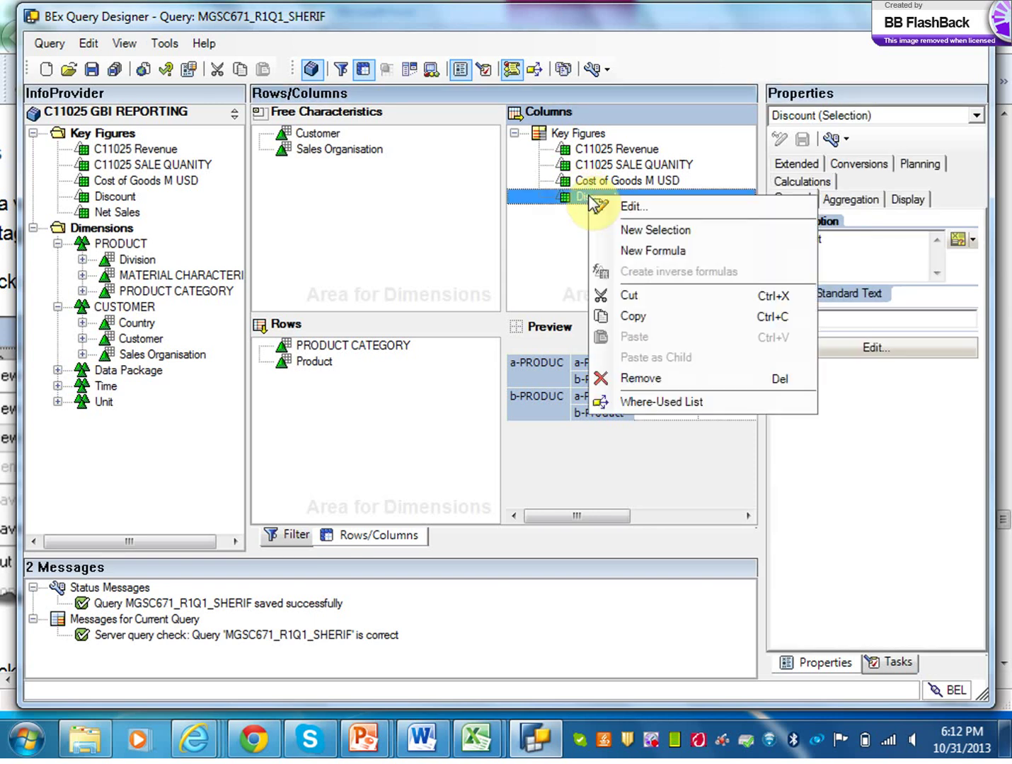
pyautogui.click(649, 251)
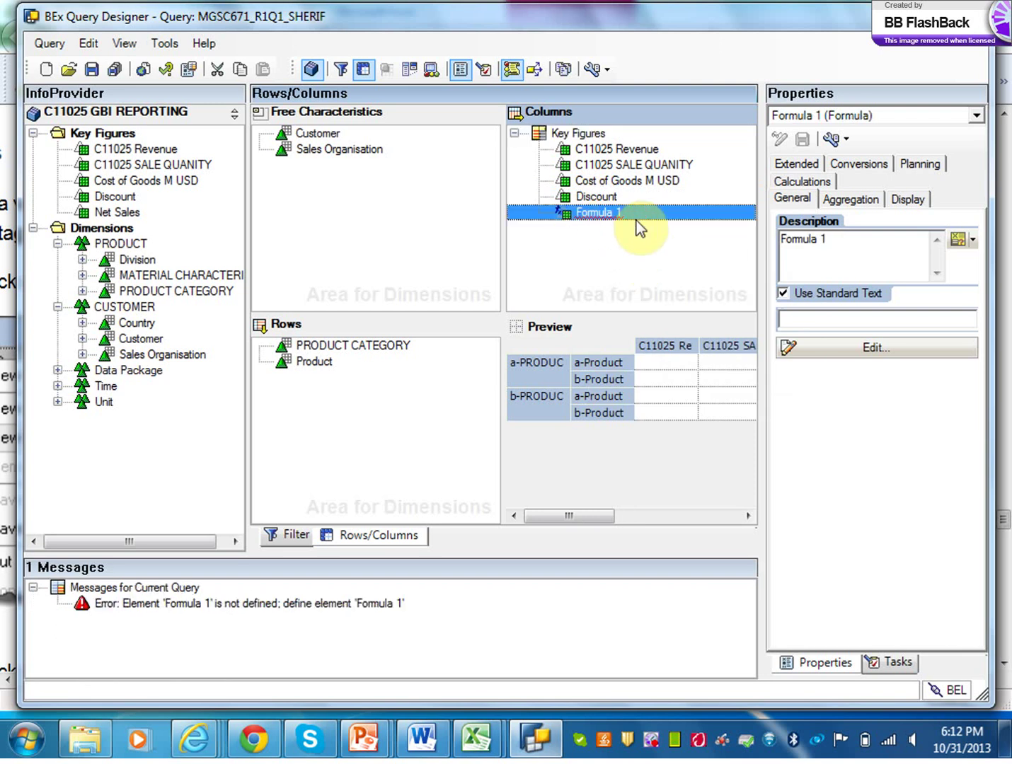
# Step: Set the new formula's description to Discount%
pyautogui.click(825, 242)
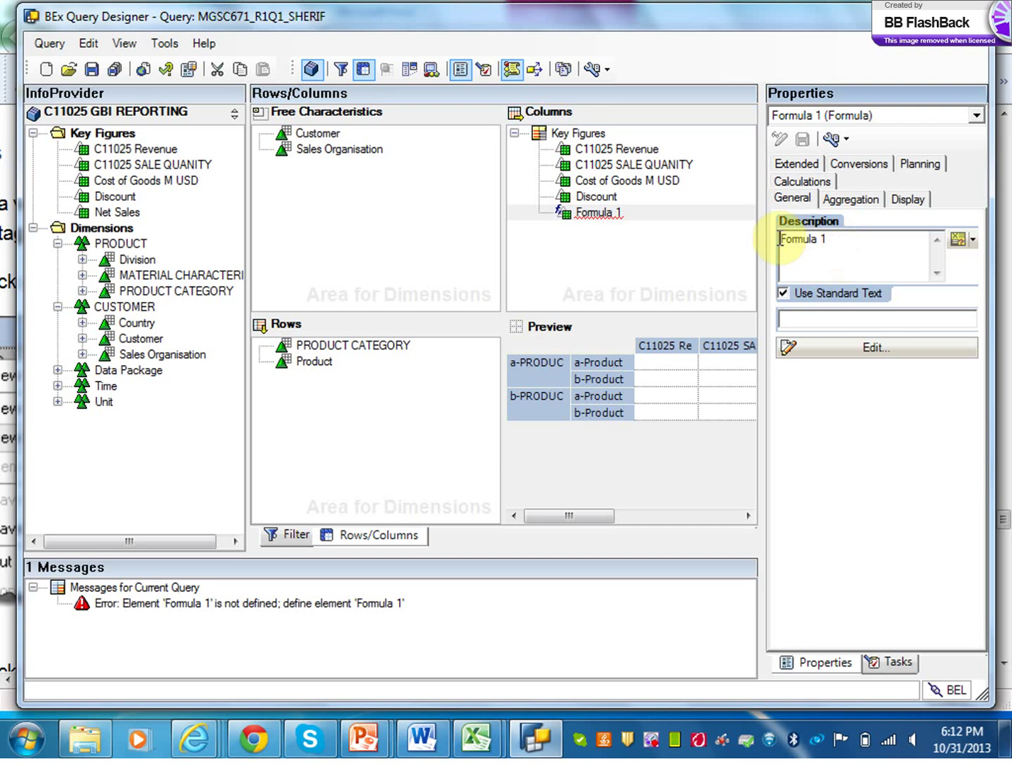
pyautogui.moveTo(784, 239); pyautogui.dragTo(828, 242)
pyautogui.write('Discount')
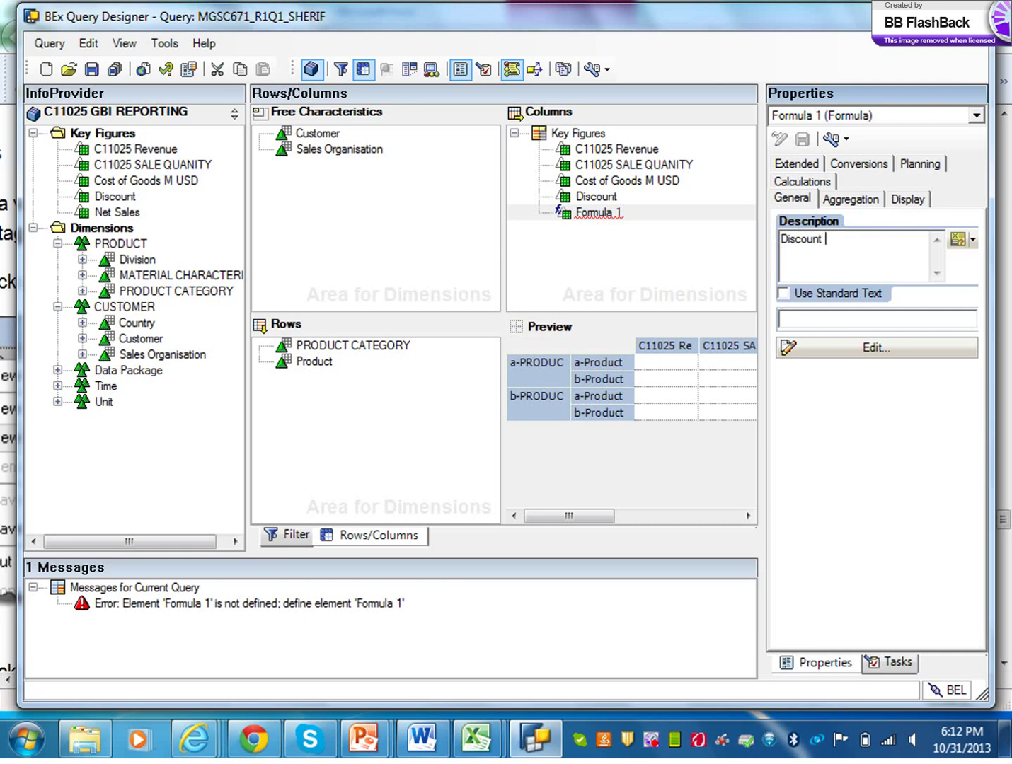
pyautogui.write(' %')
pyautogui.press('BackSpace')
pyautogui.press('BackSpace')
pyautogui.write('%')
# Step: Open the Discount% formula for editing and define it as 'Discount' / 'C11025 Revenue' * 100
pyautogui.click(879, 348)
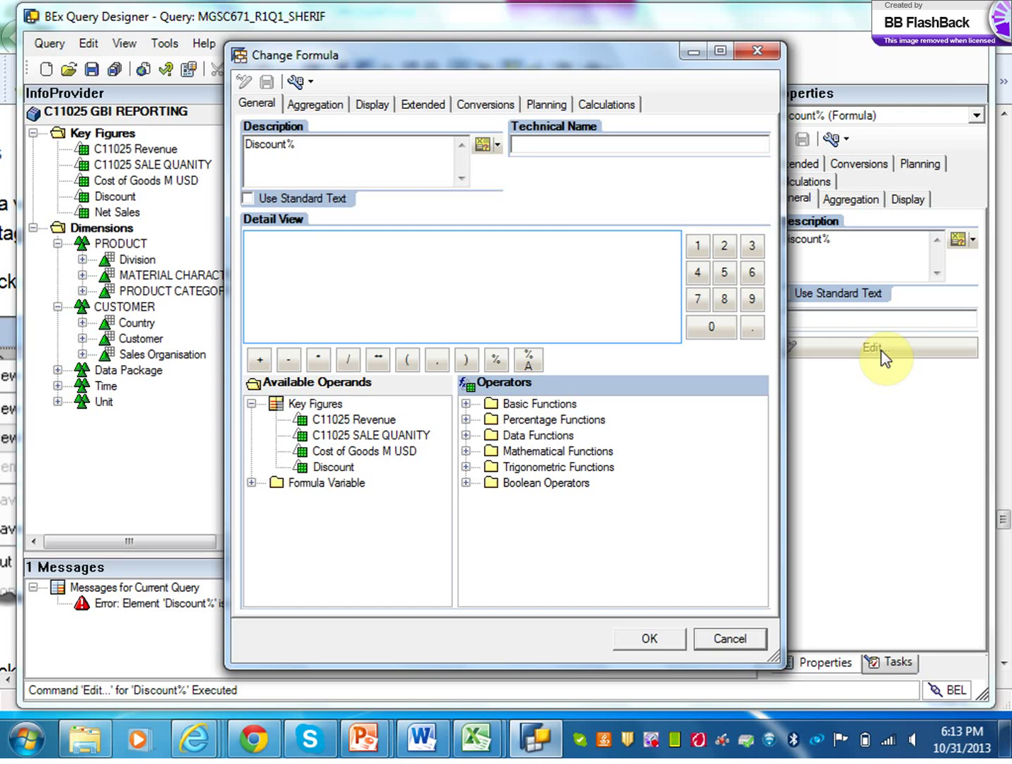
pyautogui.doubleClick(330, 466)
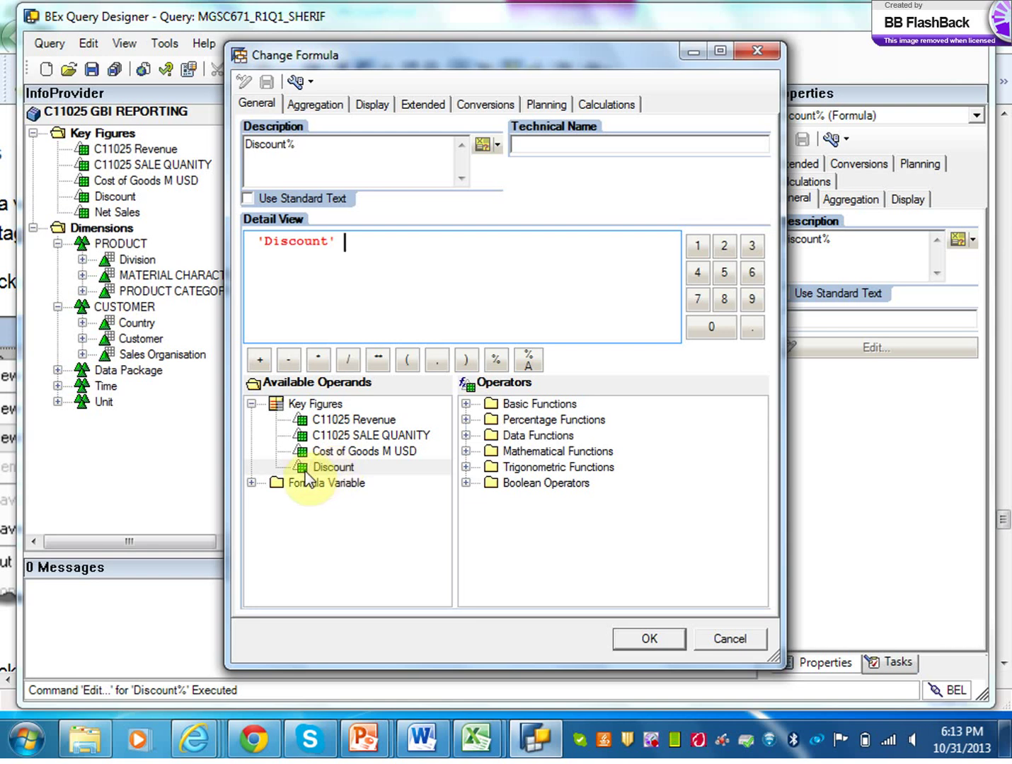
pyautogui.click(347, 361)
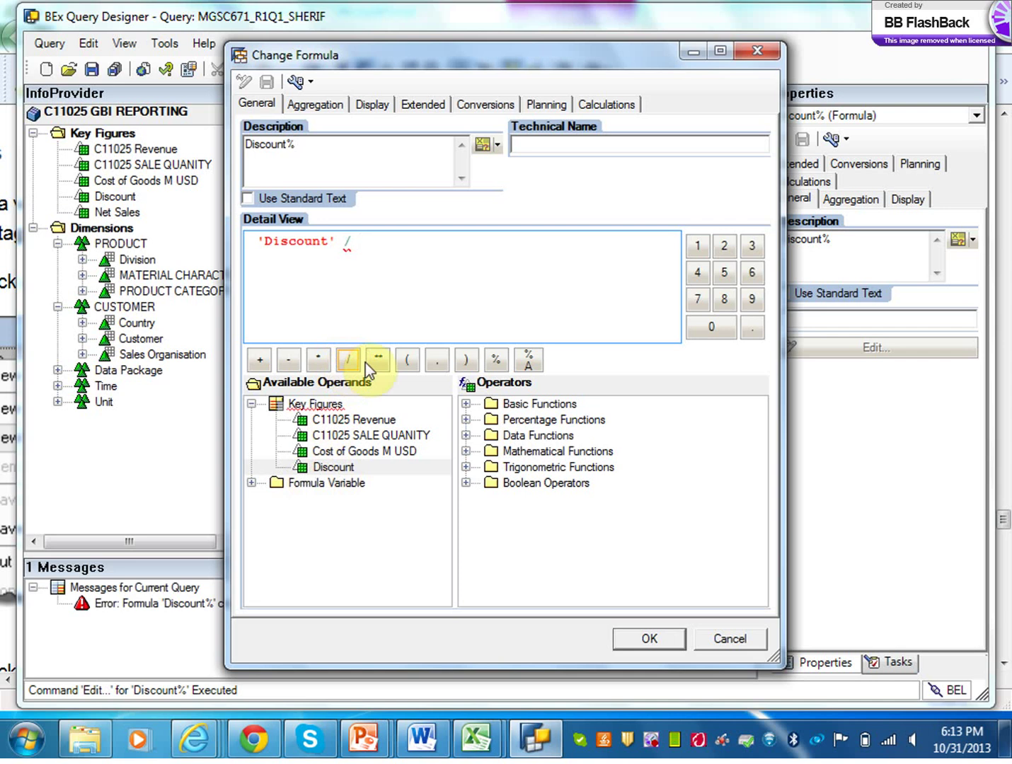
pyautogui.doubleClick(354, 420)
pyautogui.press('Tab')
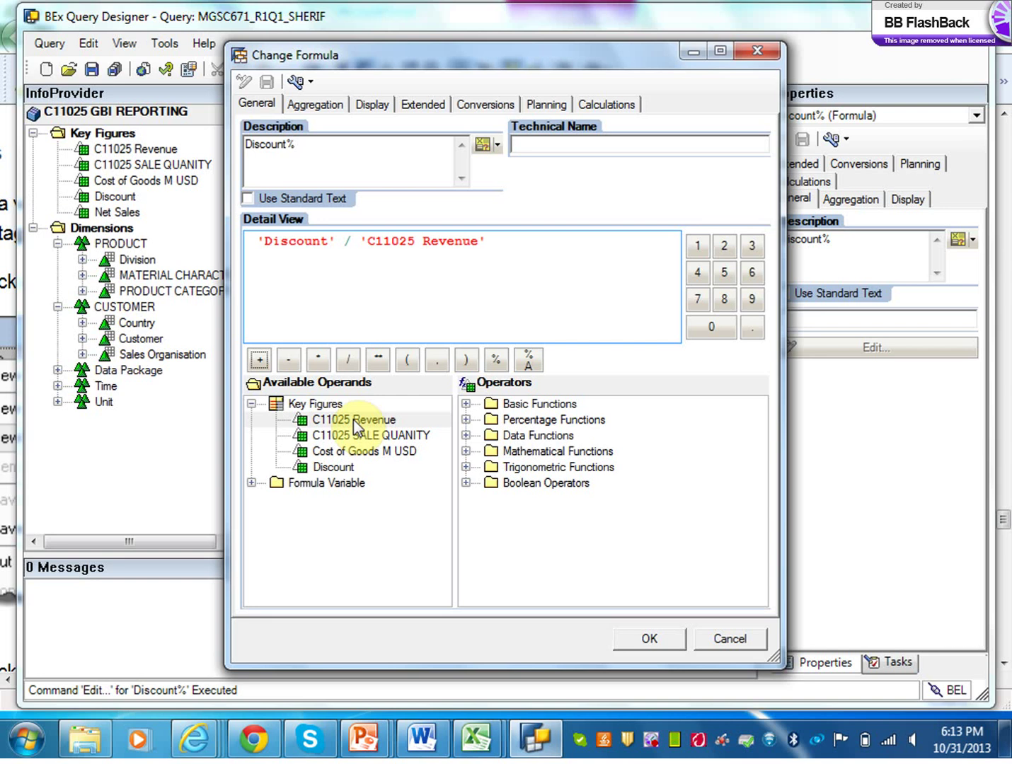
pyautogui.click(318, 359)
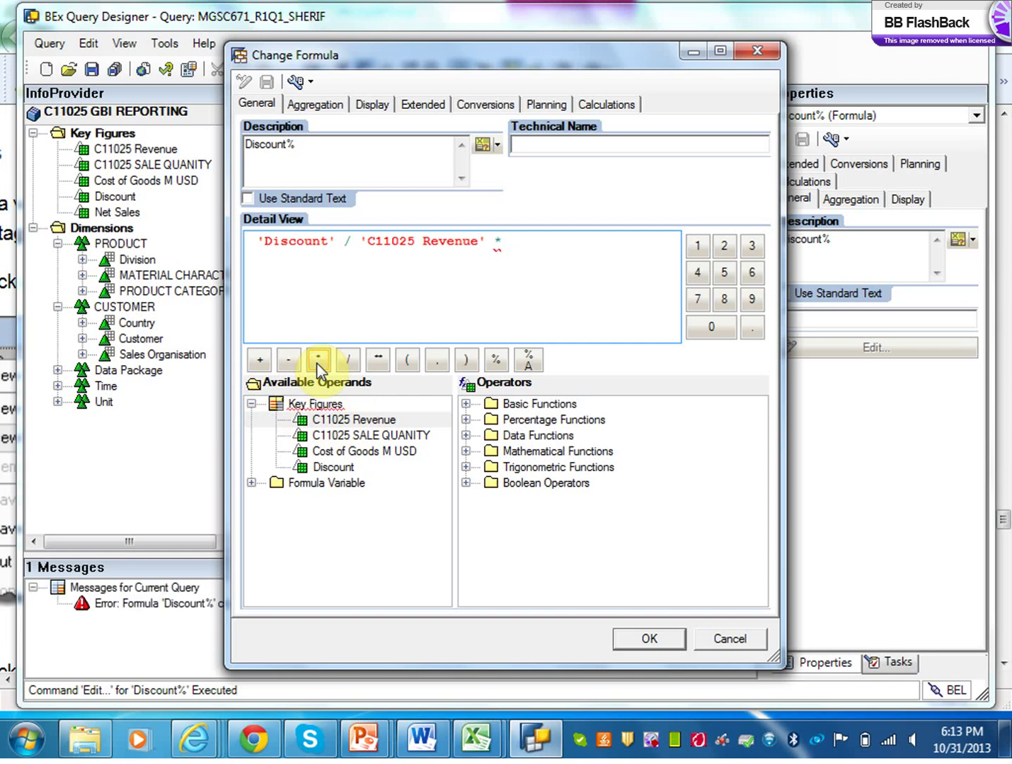
pyautogui.write('100')
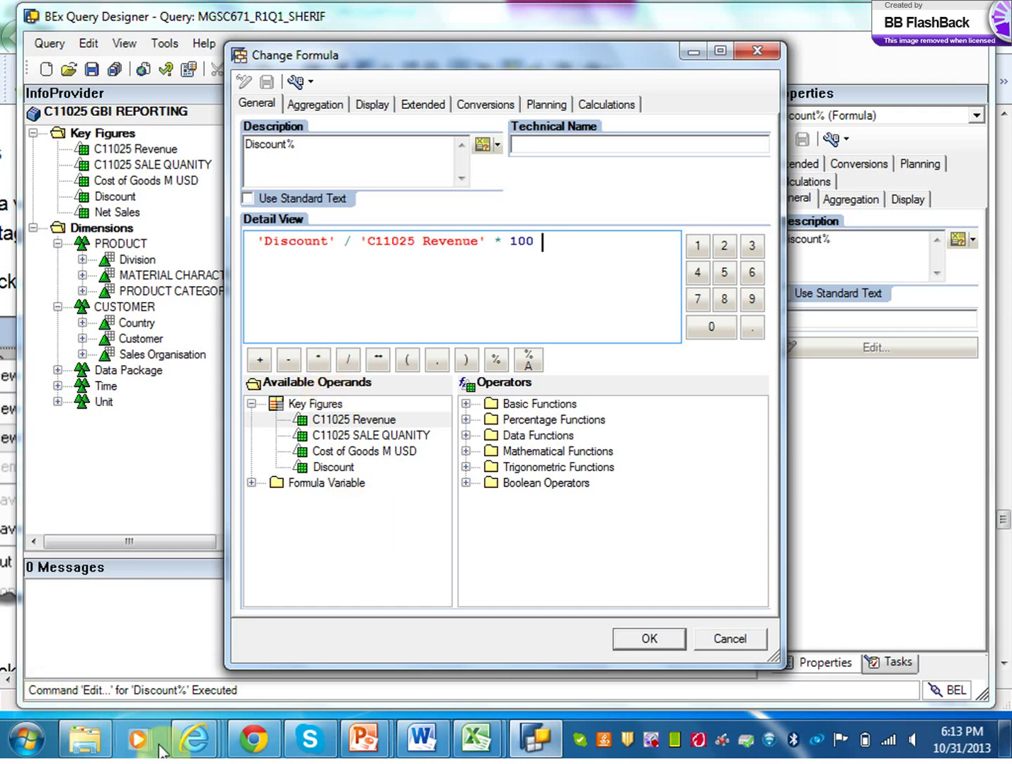
# Step: Switch to the solution guide and read its formula editor example and the instructions for hiding the Discount key figure
pyautogui.moveTo(190, 752)
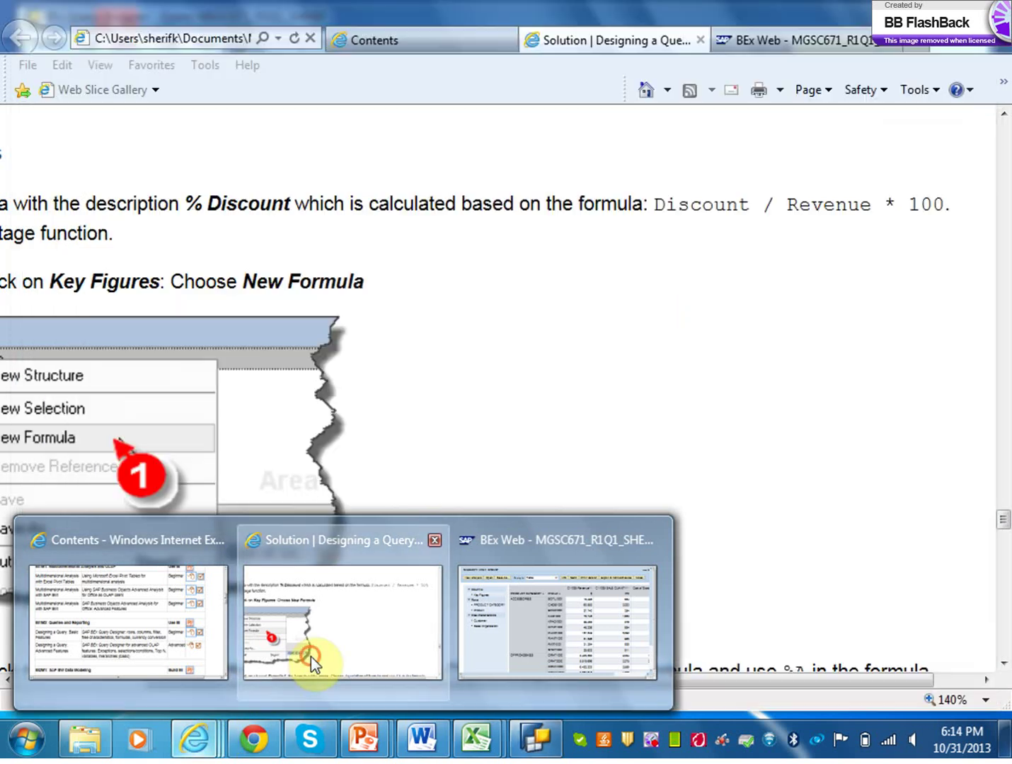
pyautogui.click(340, 636)
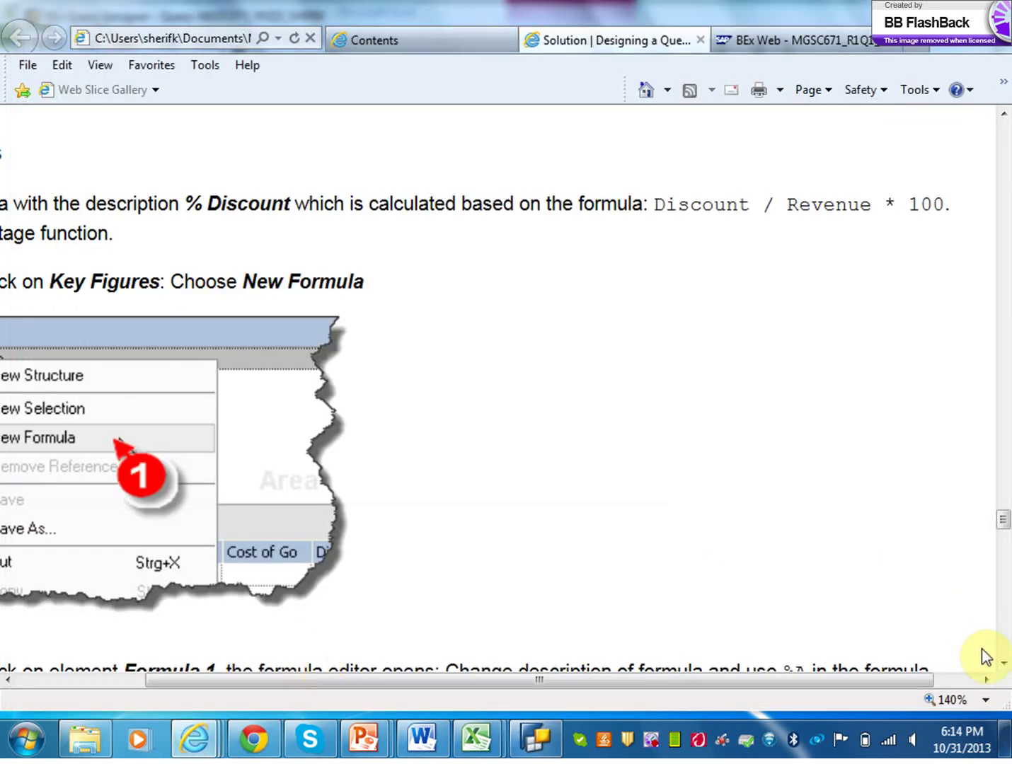
pyautogui.moveTo(559, 685); pyautogui.dragTo(448, 680)
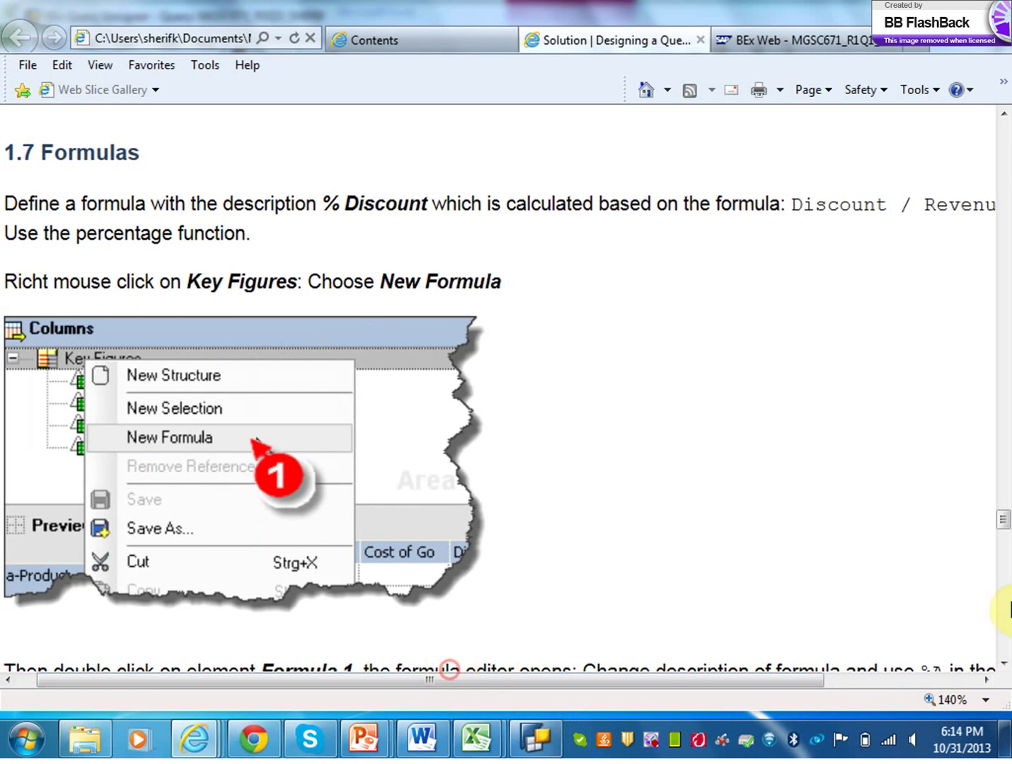
pyautogui.scroll(-7, 1004, 665)
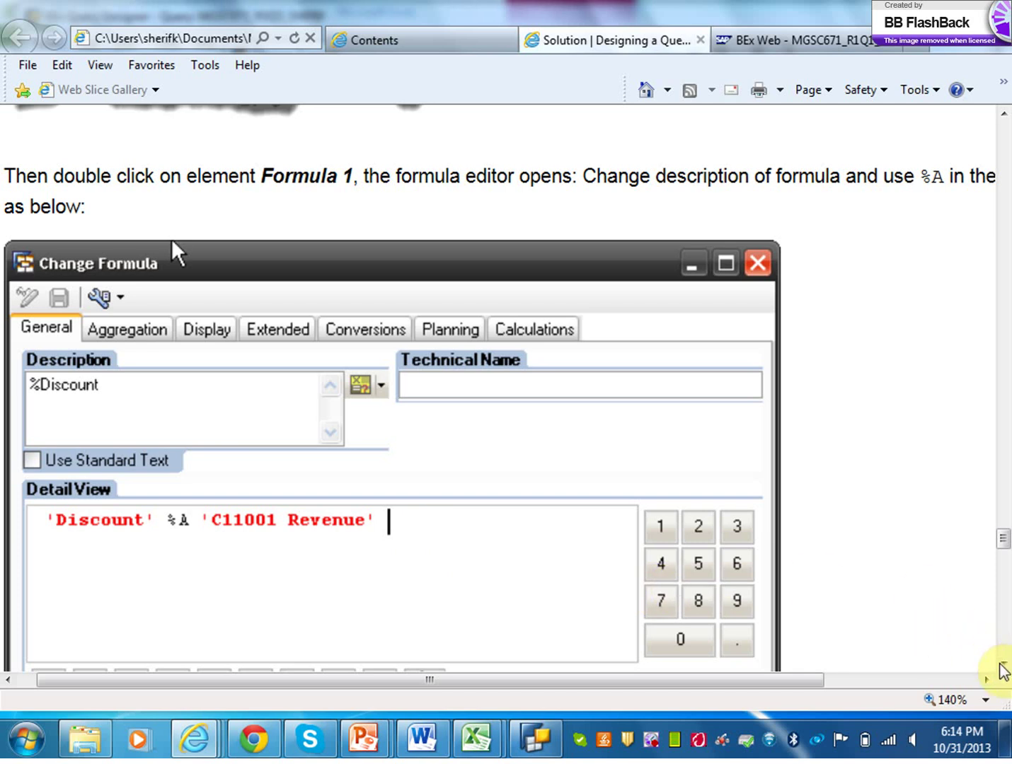
pyautogui.scroll(-2, 1003, 664)
pyautogui.scroll(-4, 1004, 668)
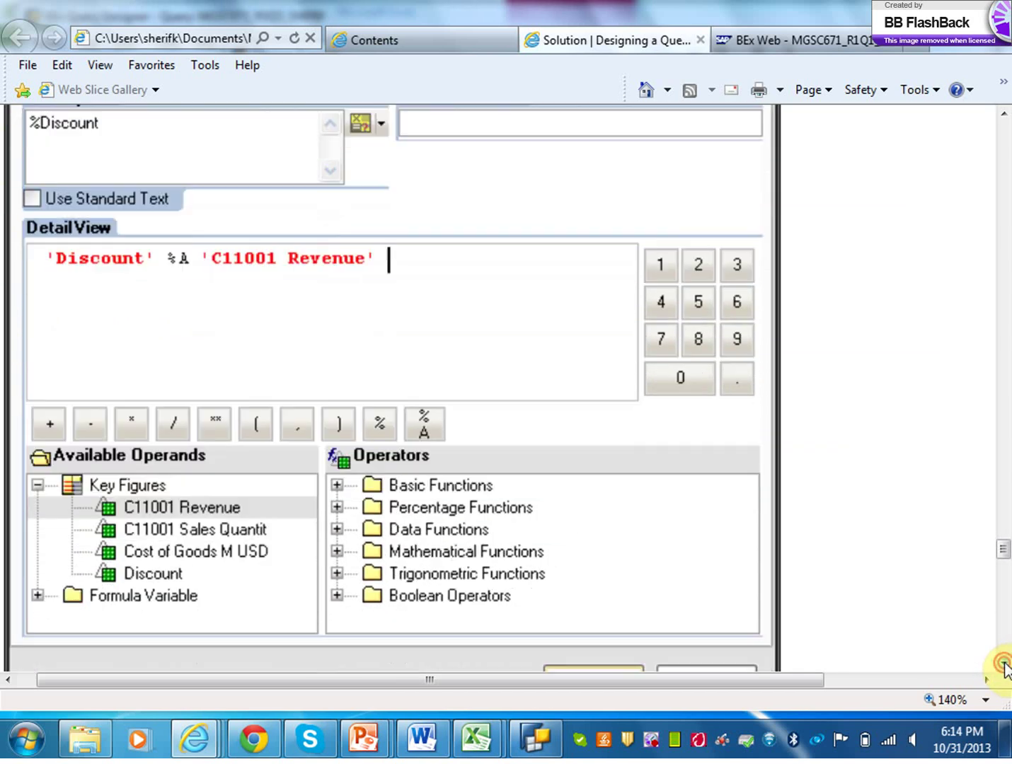
pyautogui.scroll(-3, 1005, 668)
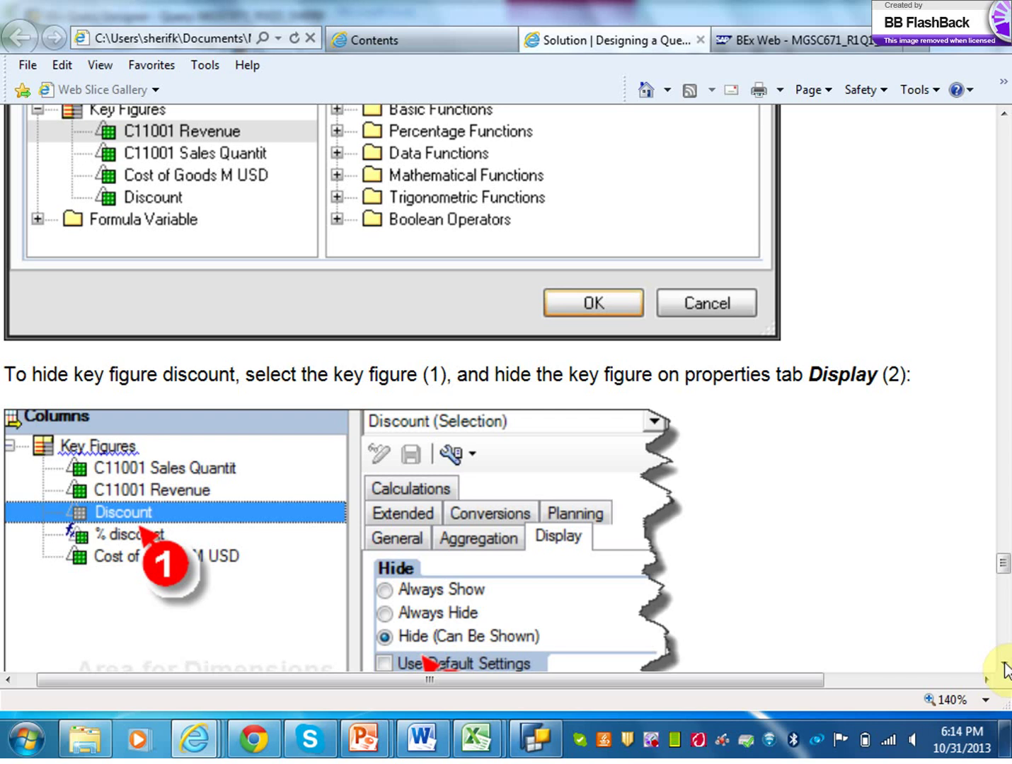
# Step: Return to BEx Query Designer and accept the Discount% formula definition
pyautogui.click(549, 750)
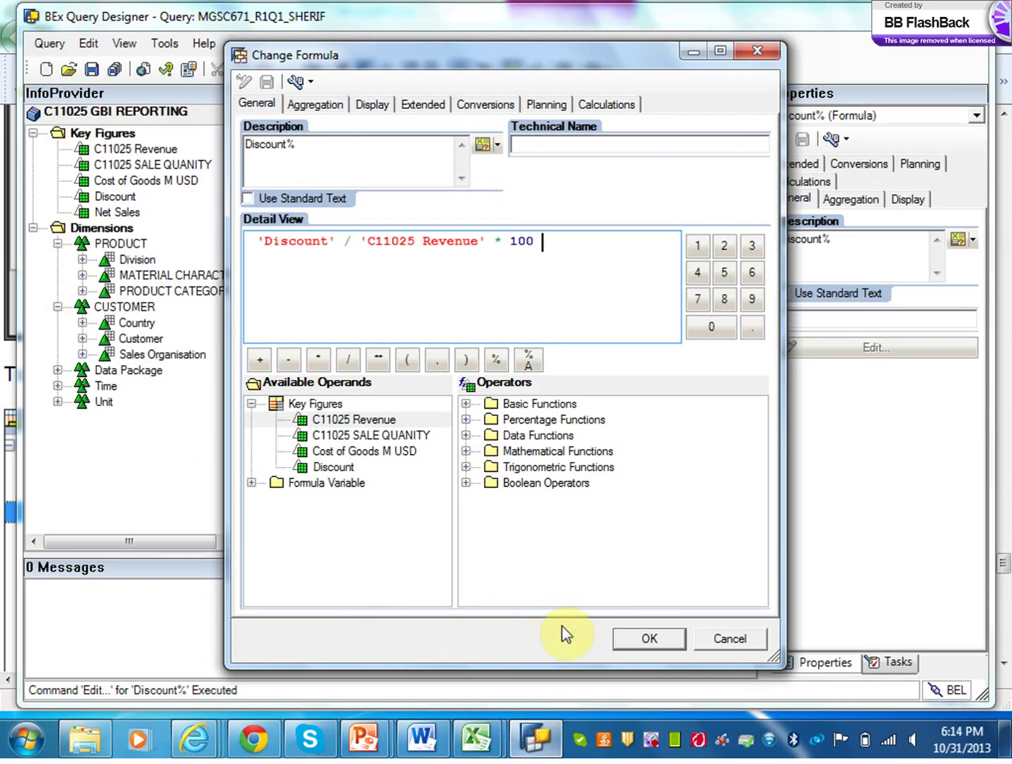
pyautogui.click(634, 640)
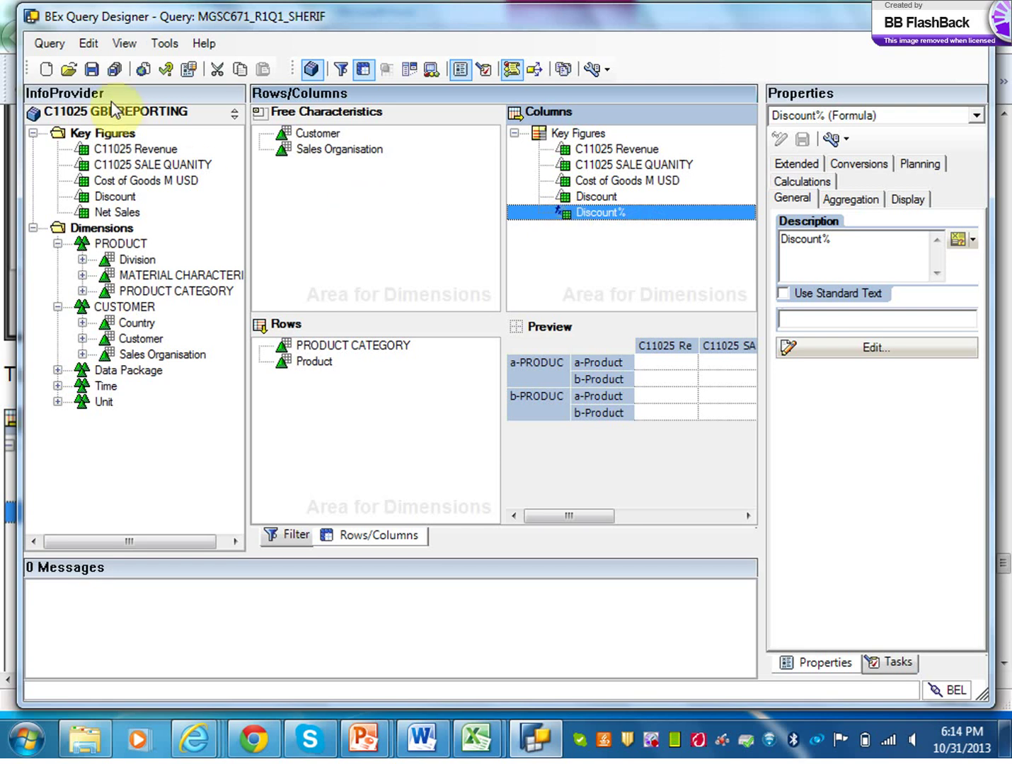
# Step: Save the query, execute it on the web and examine the key figure columns of the report
pyautogui.click(90, 69)
pyautogui.click(145, 68)
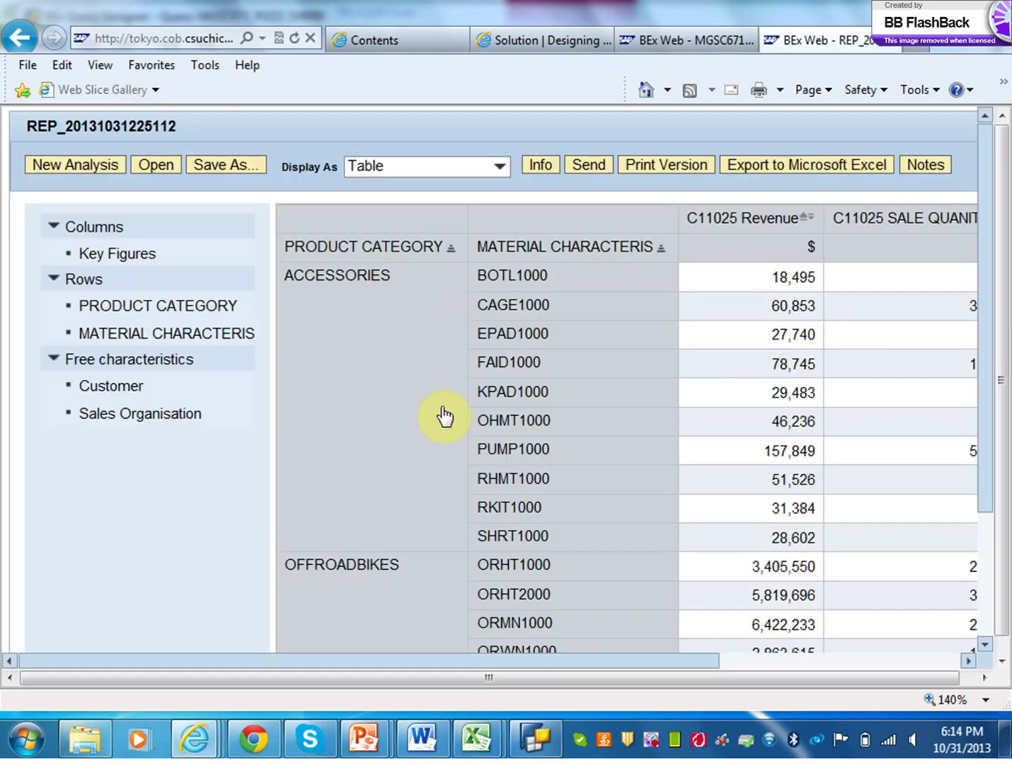
pyautogui.moveTo(585, 660); pyautogui.dragTo(820, 645)
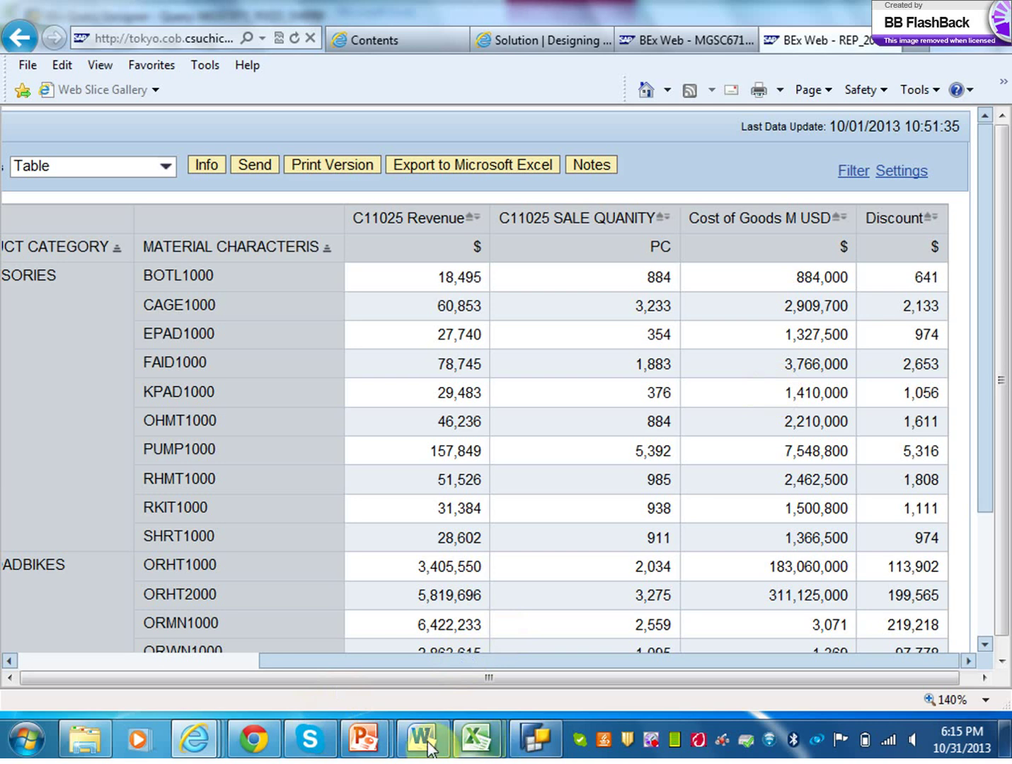
# Step: Recheck the solution guide's expected result and its formula definition using %A, and return to BEx Query Designer
pyautogui.moveTo(204, 749)
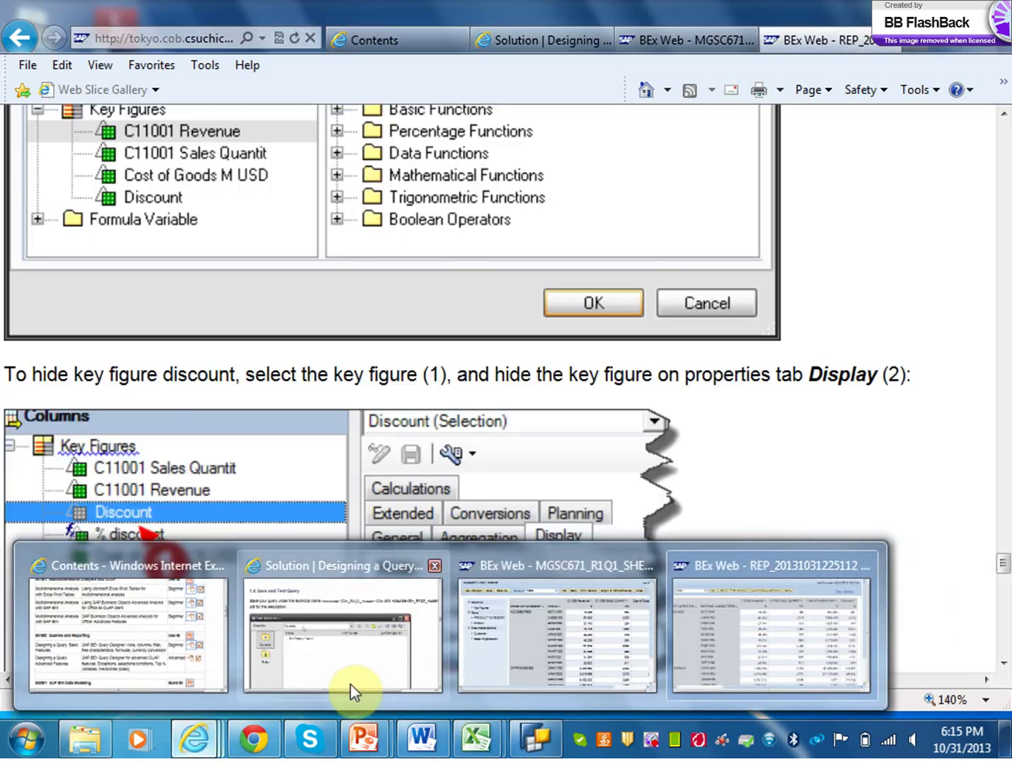
pyautogui.click(350, 684)
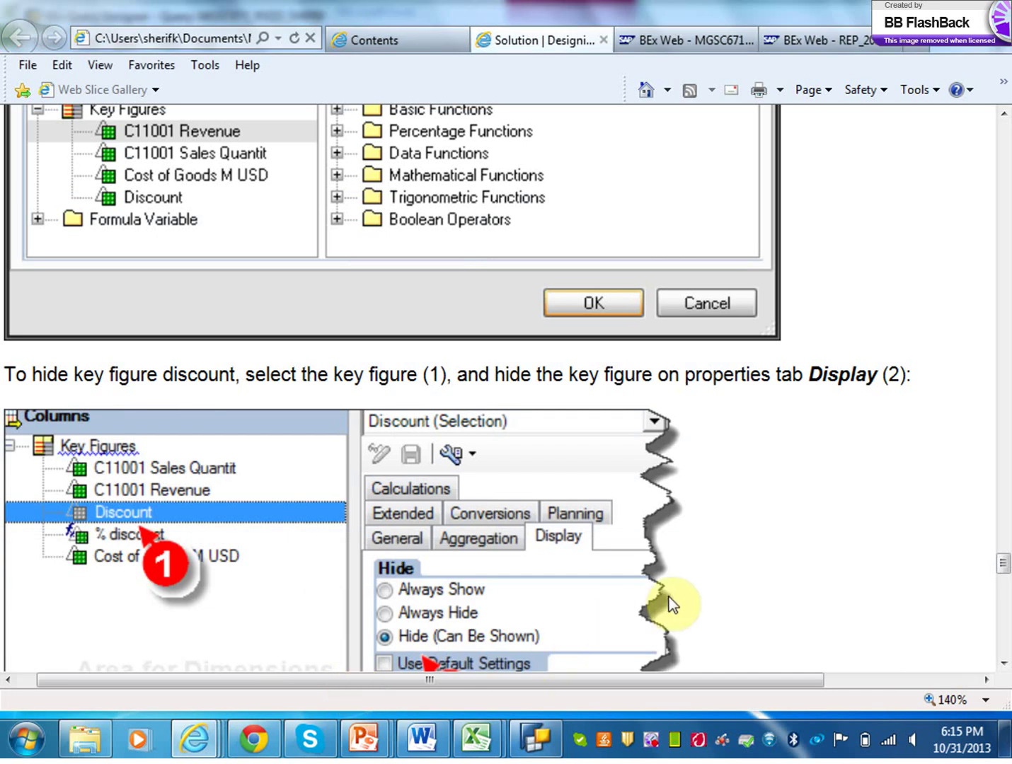
pyautogui.click(1004, 584)
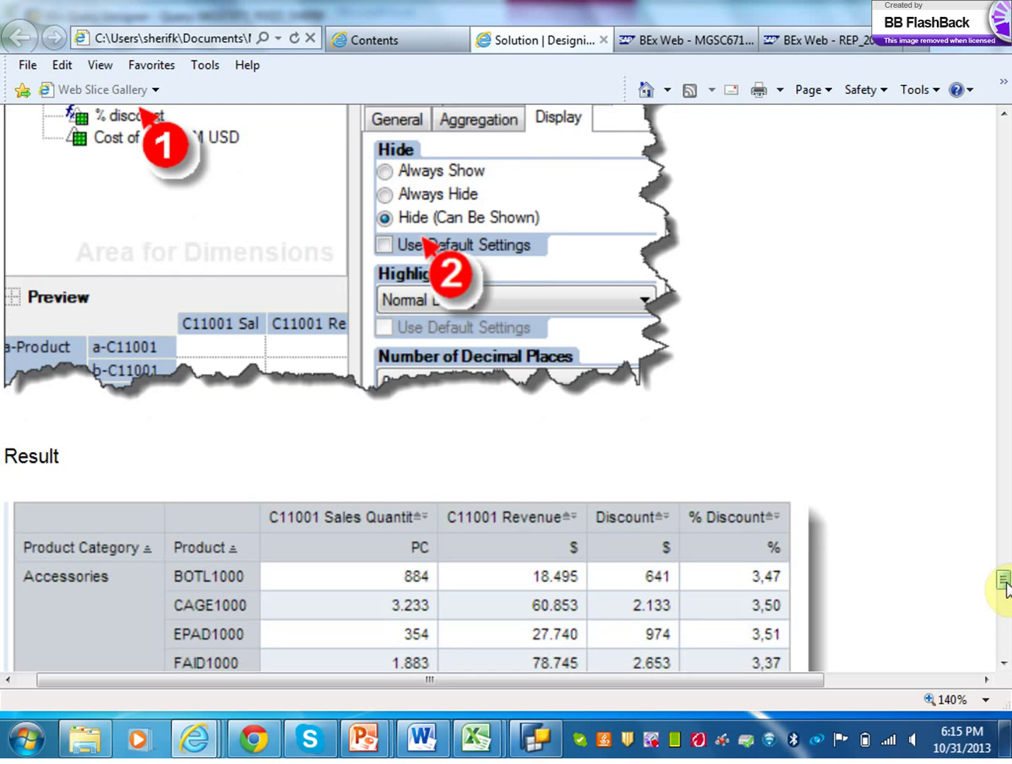
pyautogui.scroll(1, 1004, 585)
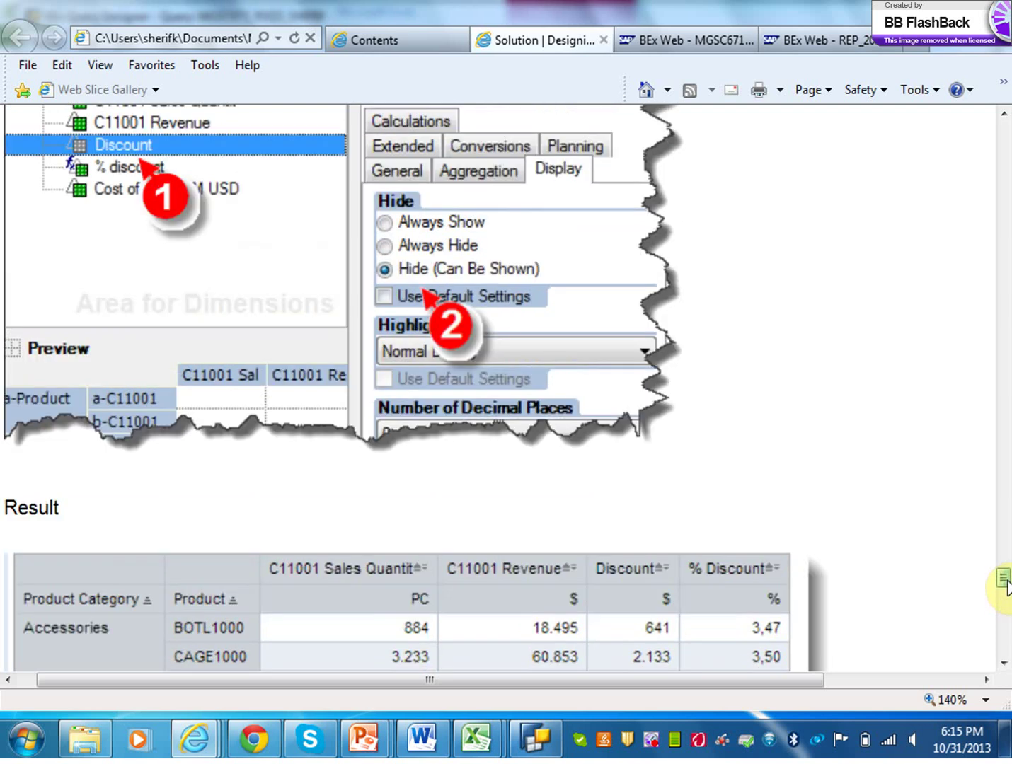
pyautogui.moveTo(1007, 582); pyautogui.dragTo(1011, 556)
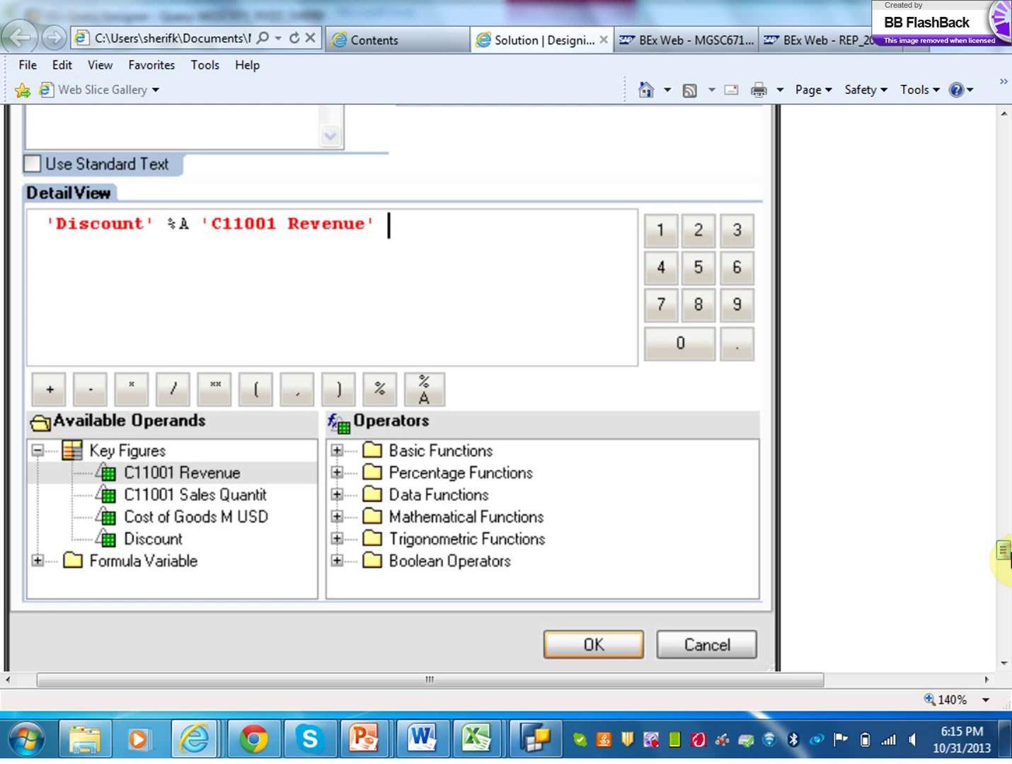
pyautogui.moveTo(1010, 559); pyautogui.dragTo(1010, 553)
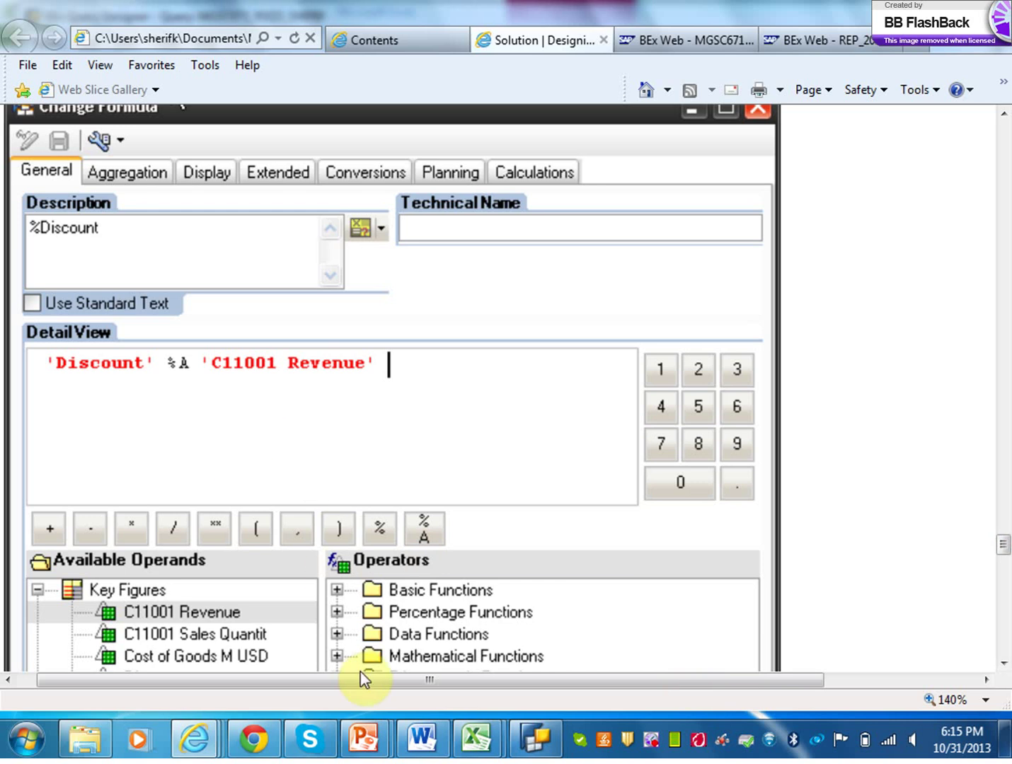
pyautogui.click(938, 700)
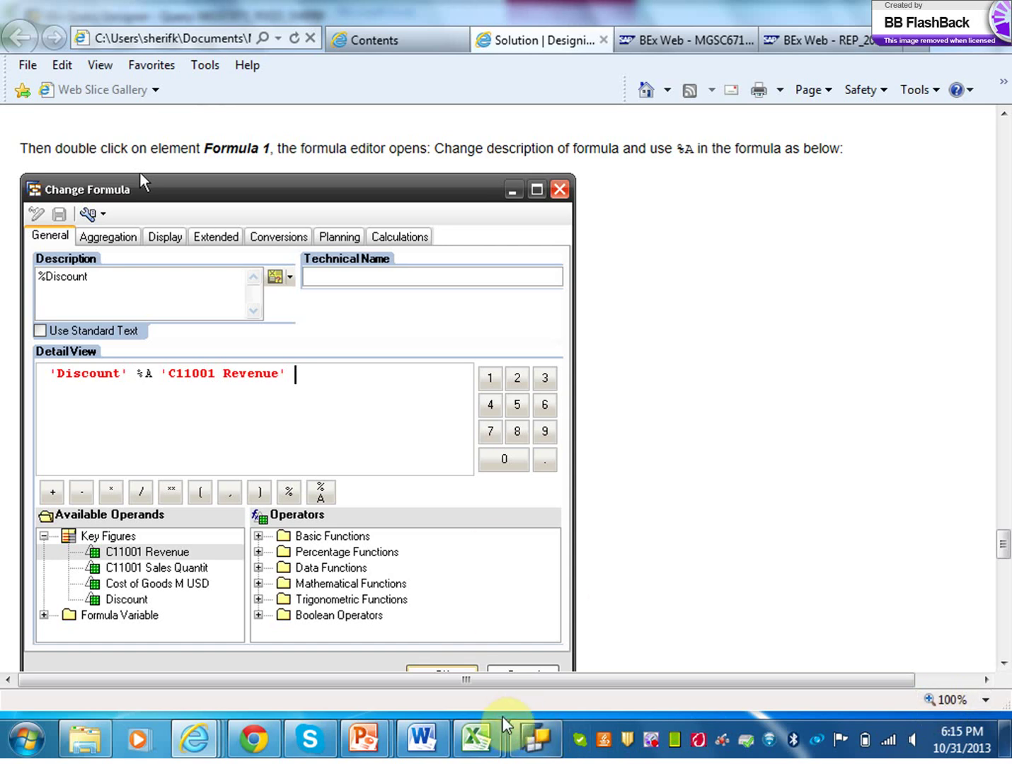
pyautogui.click(541, 741)
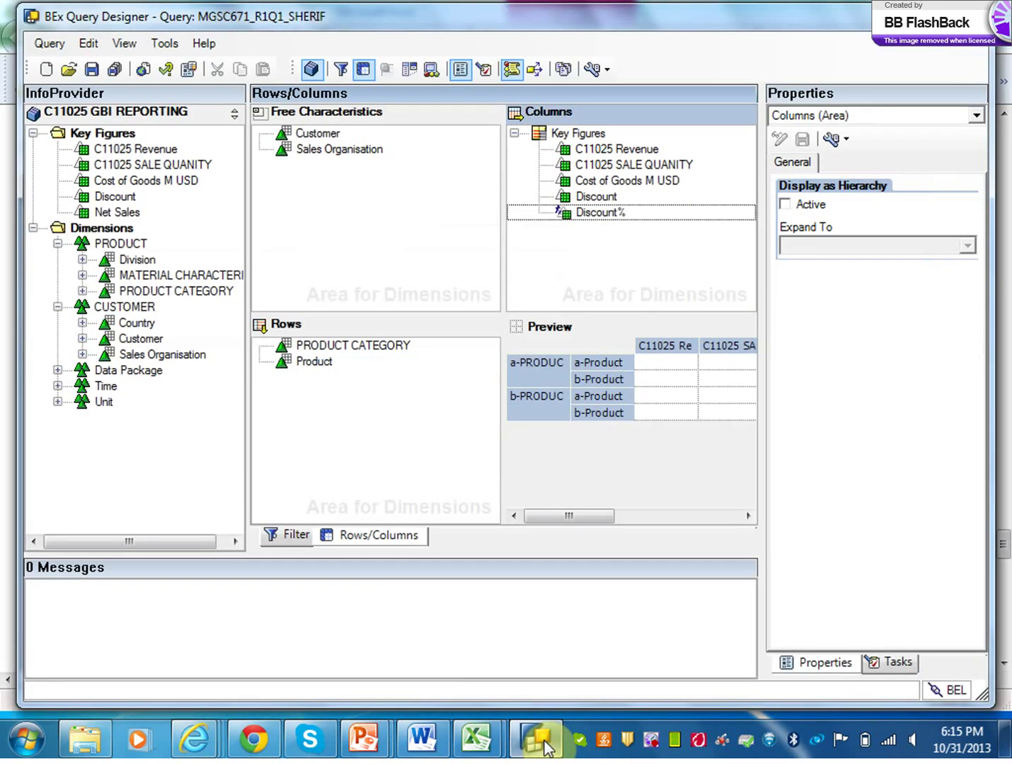
# Step: Open the Discount% formula for editing and strip its definition down to the 'Discount' operand
pyautogui.rightClick(612, 220)
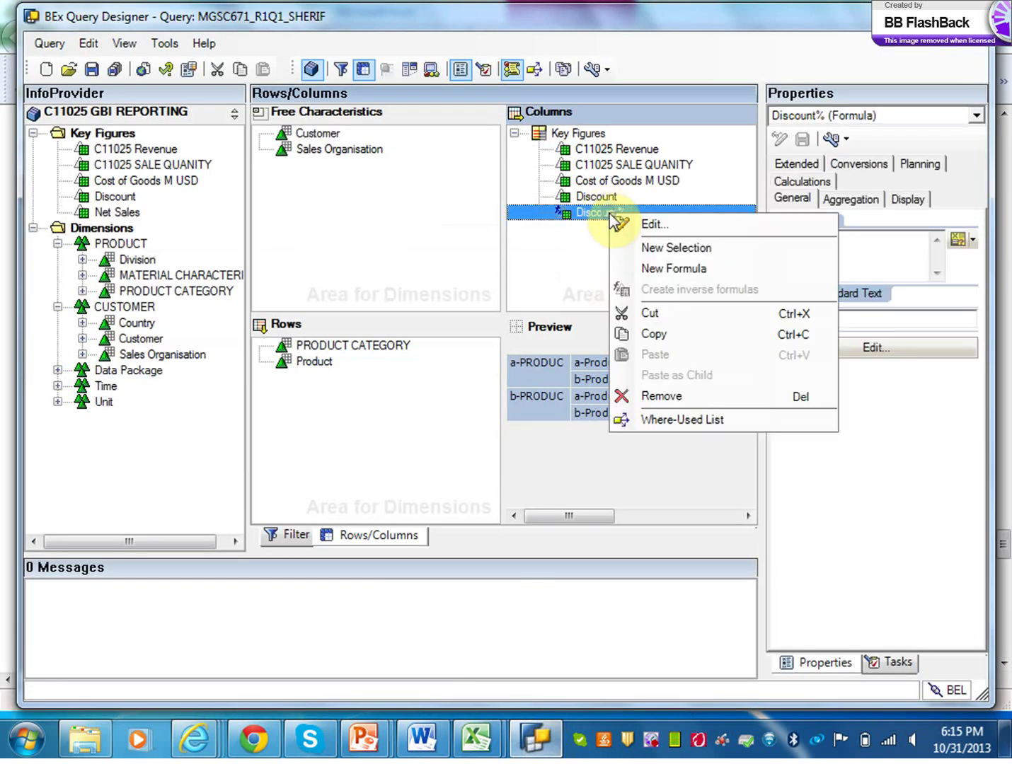
pyautogui.click(651, 224)
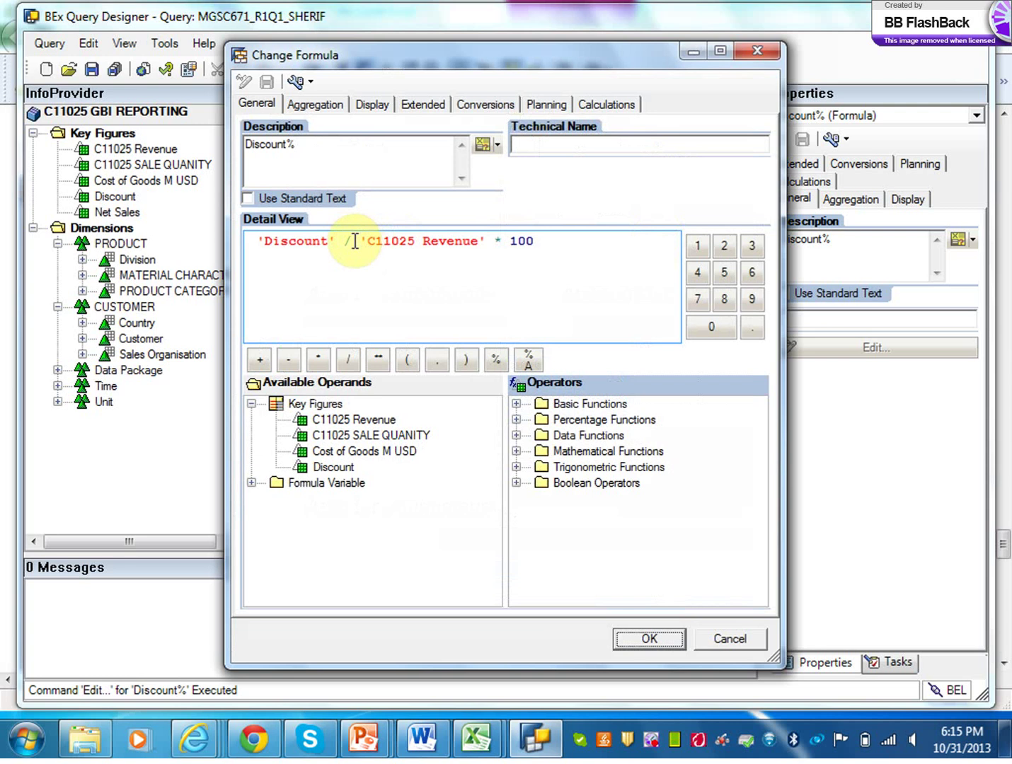
pyautogui.click(357, 240)
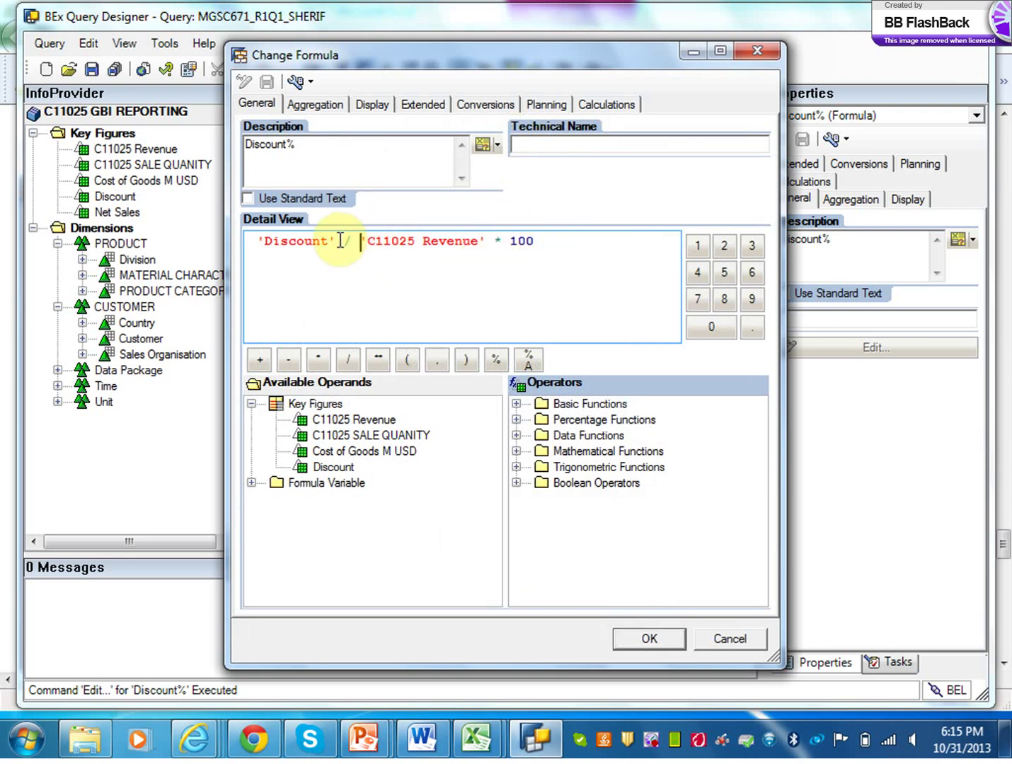
pyautogui.press('BackSpace')
pyautogui.press('BackSpace')
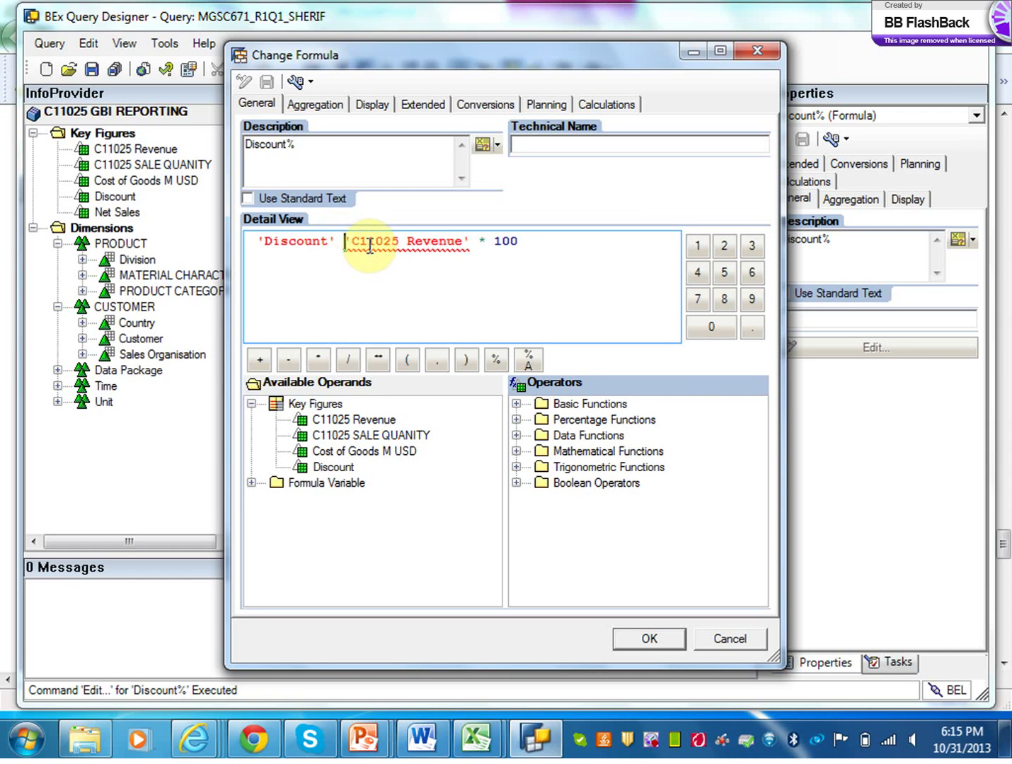
pyautogui.click(527, 240)
pyautogui.press('BackSpace')
pyautogui.press('BackSpace')
pyautogui.press('BackSpace')
pyautogui.press('BackSpace')
pyautogui.press('BackSpace')
pyautogui.press('BackSpace')
pyautogui.press('BackSpace')
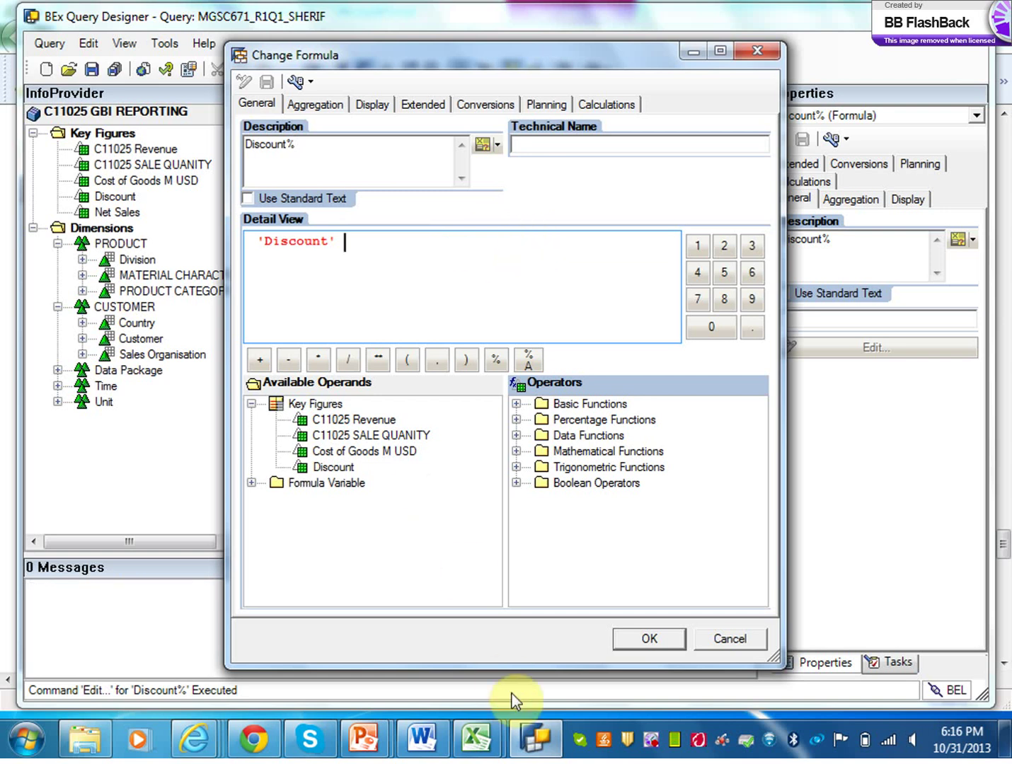
# Step: Recheck the solution guide's formula example and complete the Discount% formula as 'Discount' %A 'C11025 Revenue', accepting the definition
pyautogui.moveTo(197, 737)
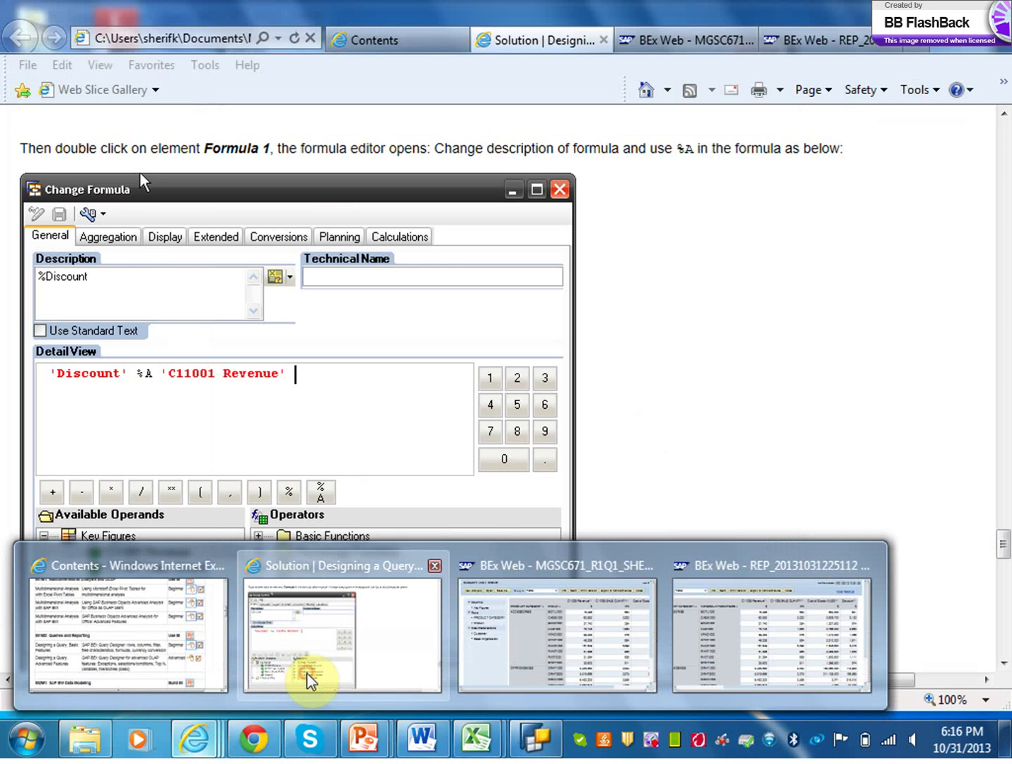
pyautogui.click(307, 680)
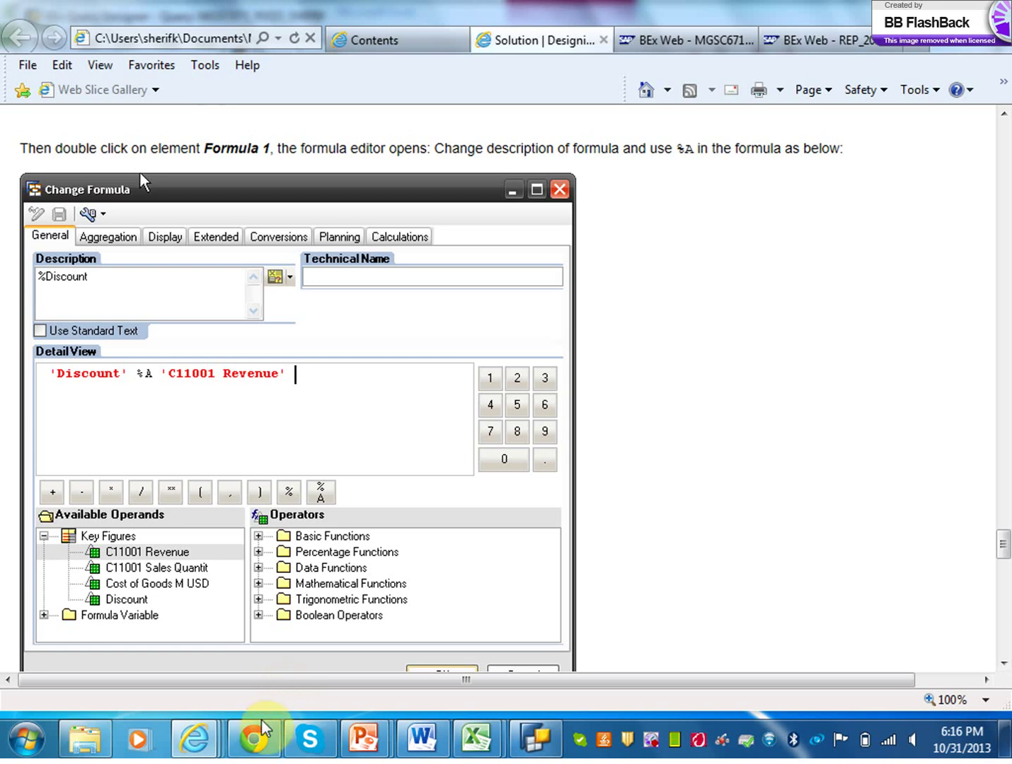
pyautogui.click(528, 740)
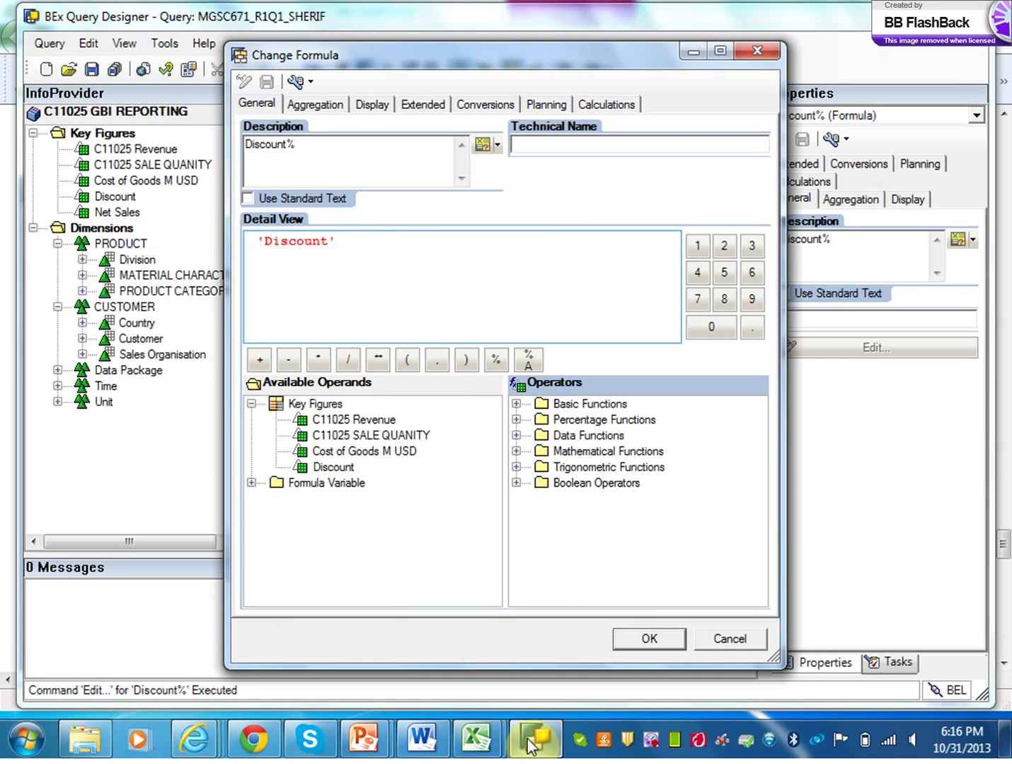
pyautogui.click(530, 361)
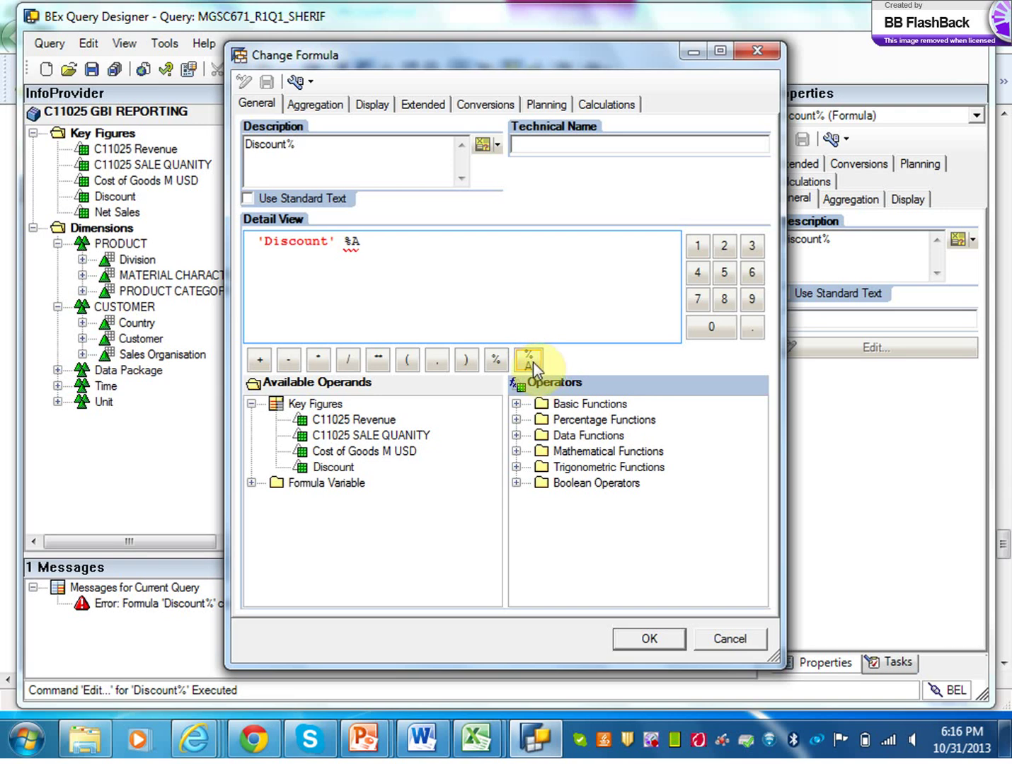
pyautogui.doubleClick(371, 420)
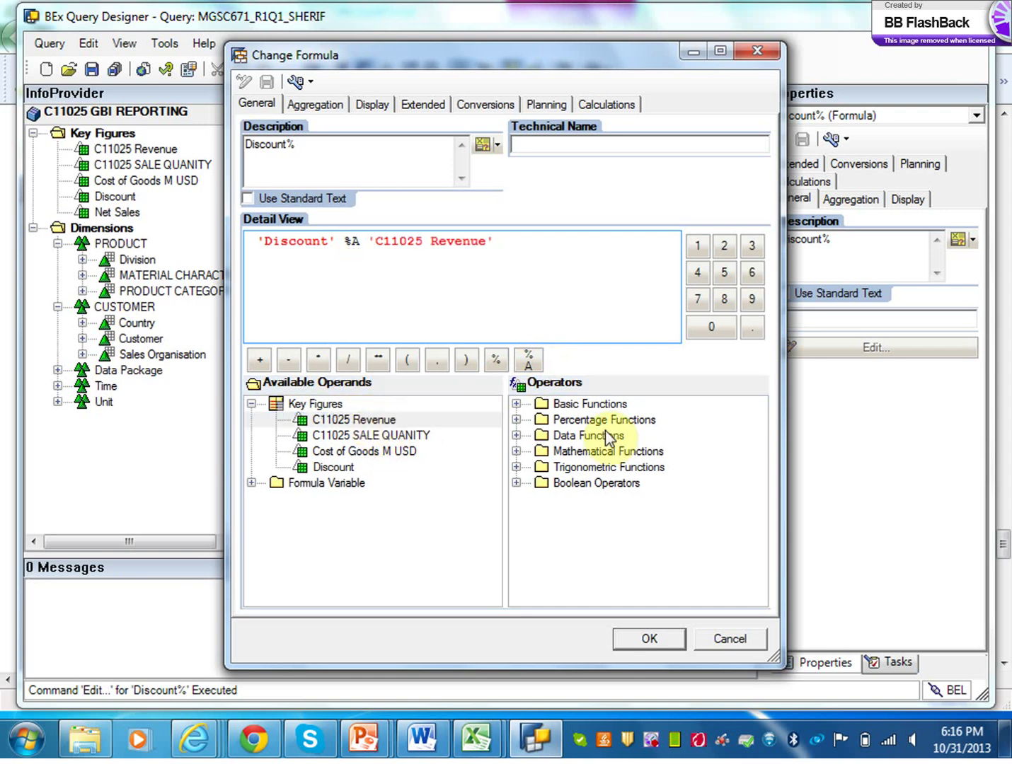
pyautogui.click(649, 638)
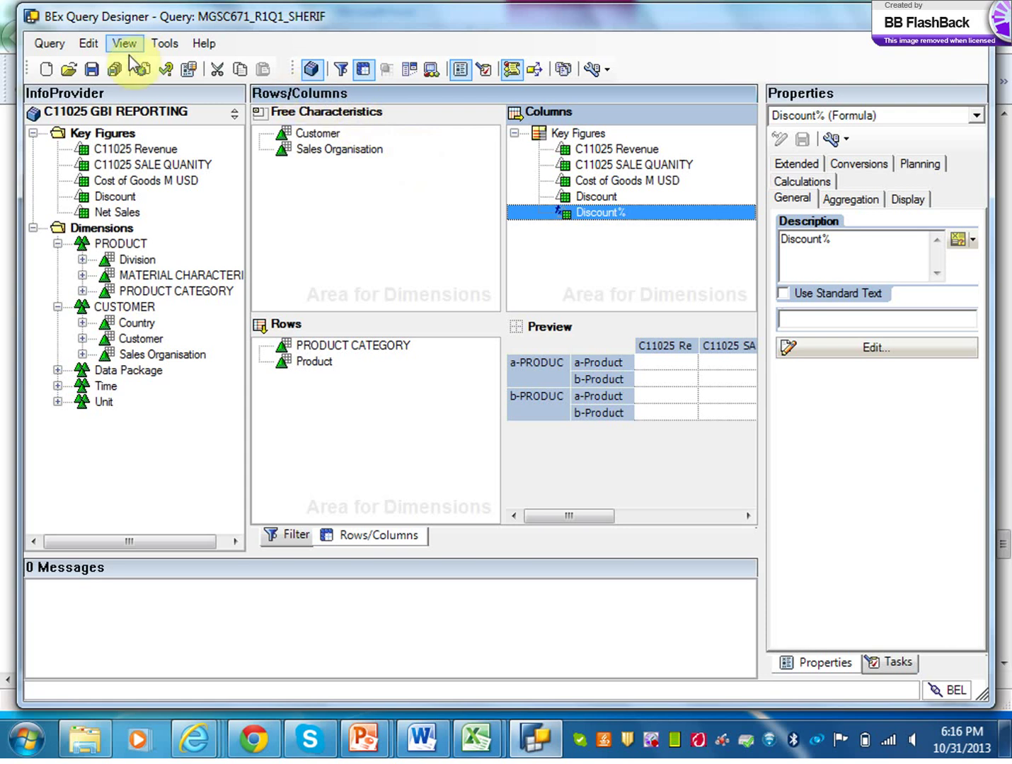
# Step: Execute the query on the web, saving it first, and examine the last key figure columns of the report
pyautogui.click(144, 72)
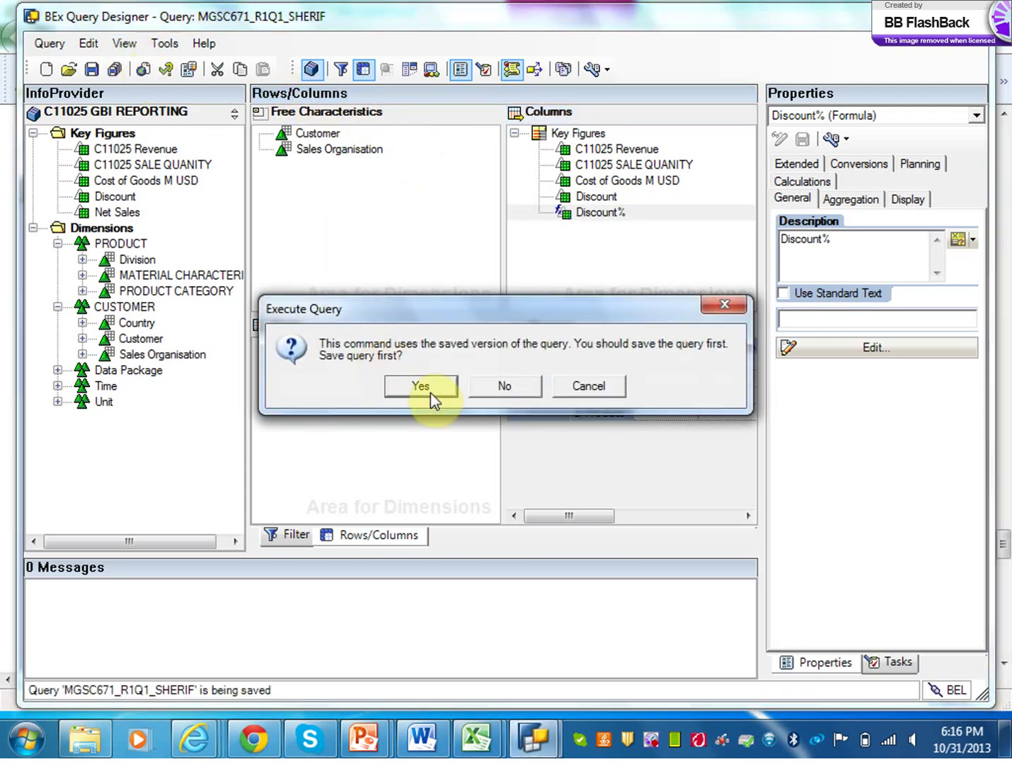
pyautogui.click(421, 387)
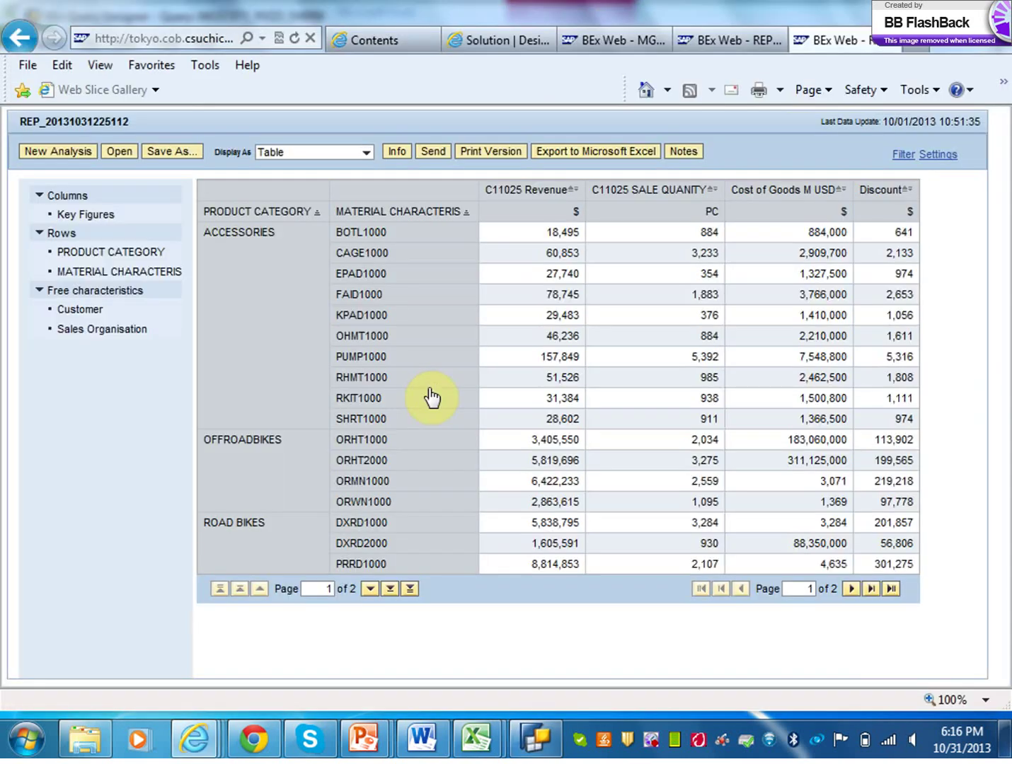
pyautogui.click(852, 590)
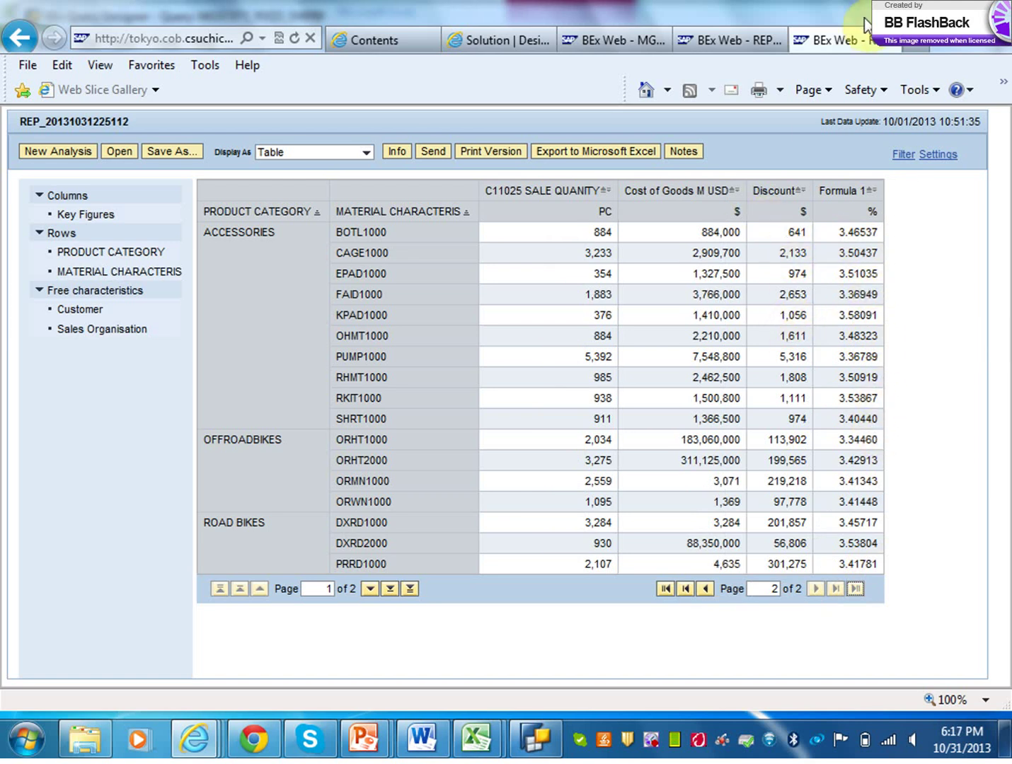
pyautogui.click(894, 44)
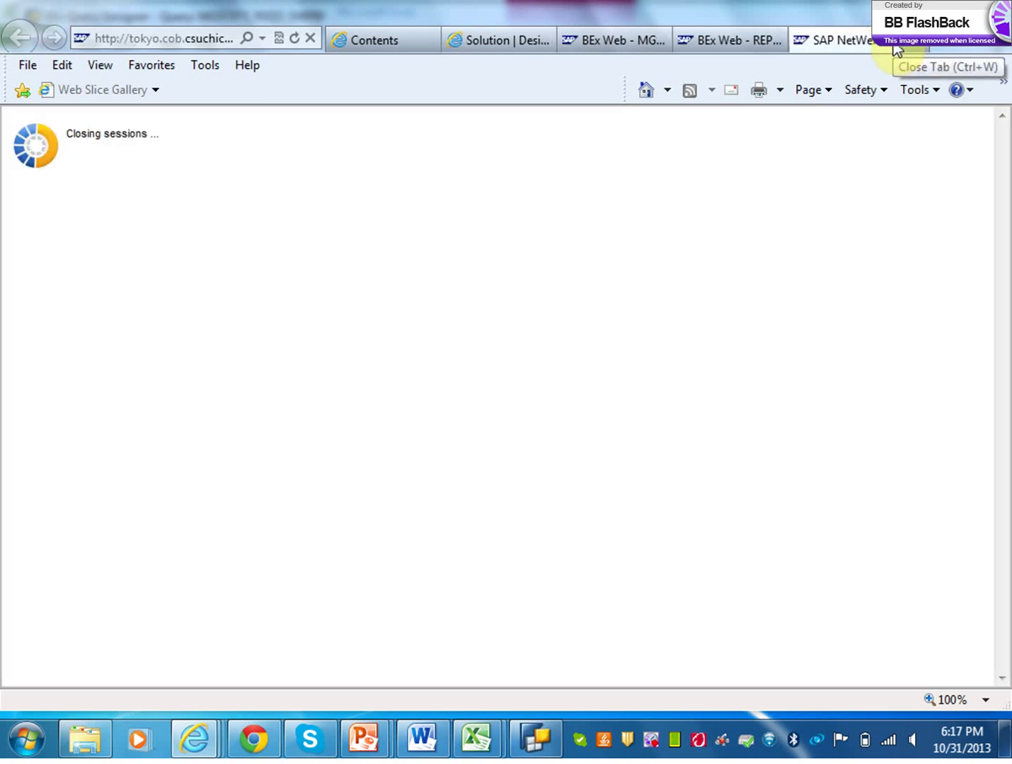
pyautogui.click(895, 47)
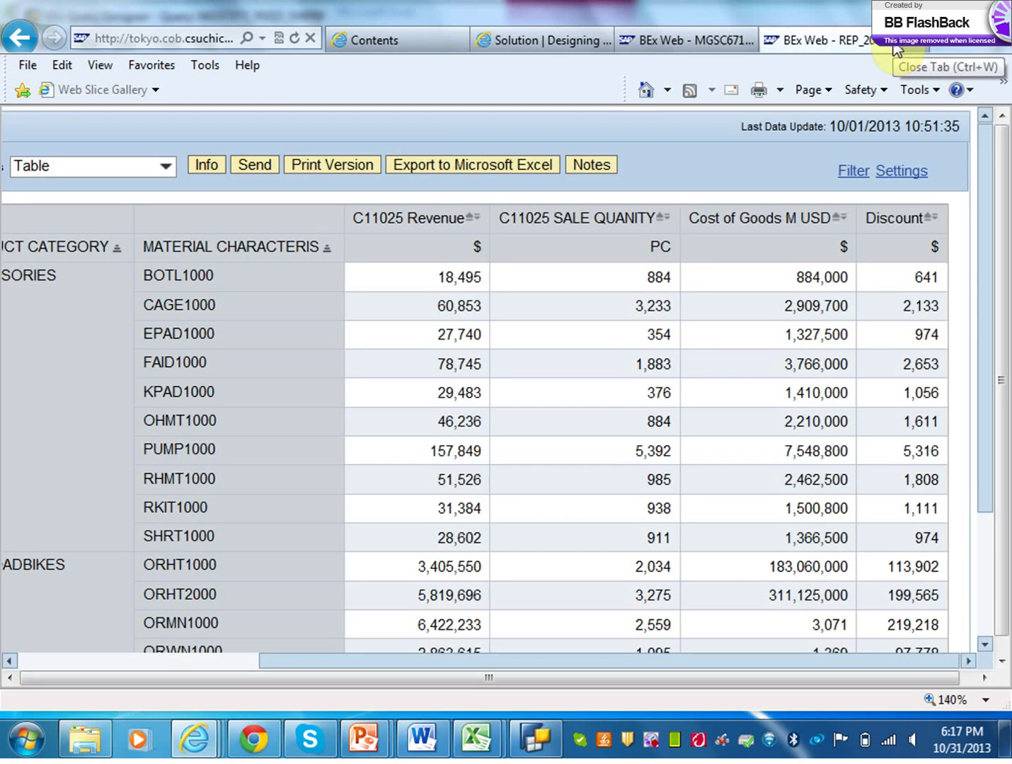
pyautogui.click(895, 47)
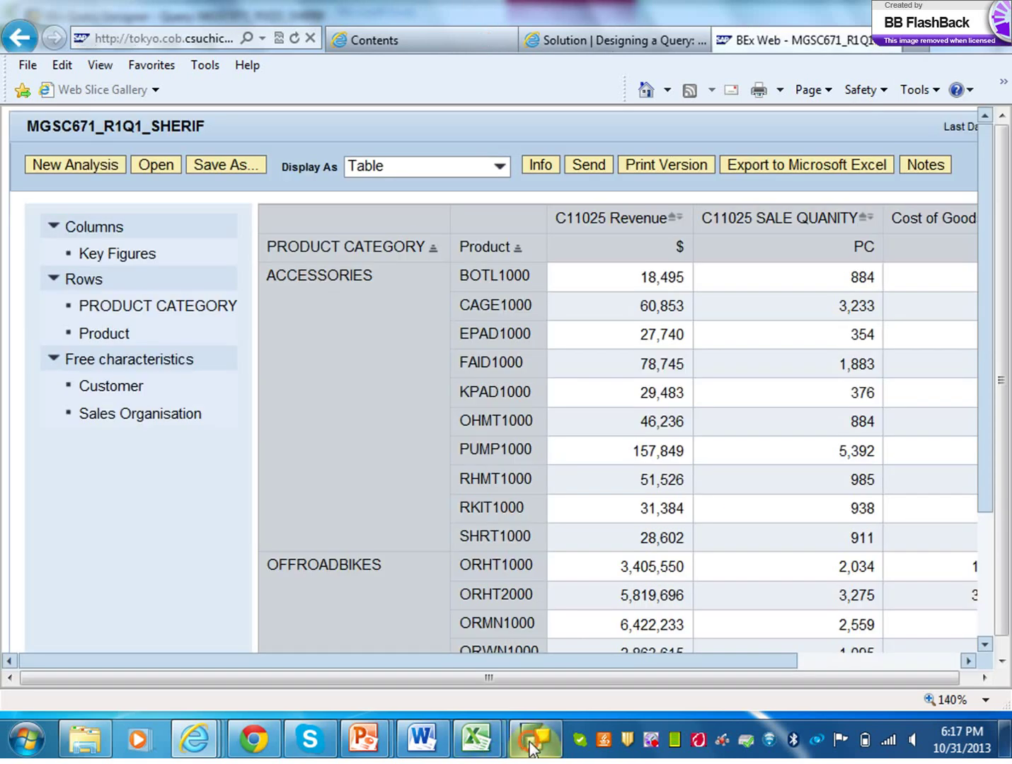
# Step: Return to BEx Query Designer and set the Discount key figure in the columns to Hide (Can Be Shown)
pyautogui.click(532, 741)
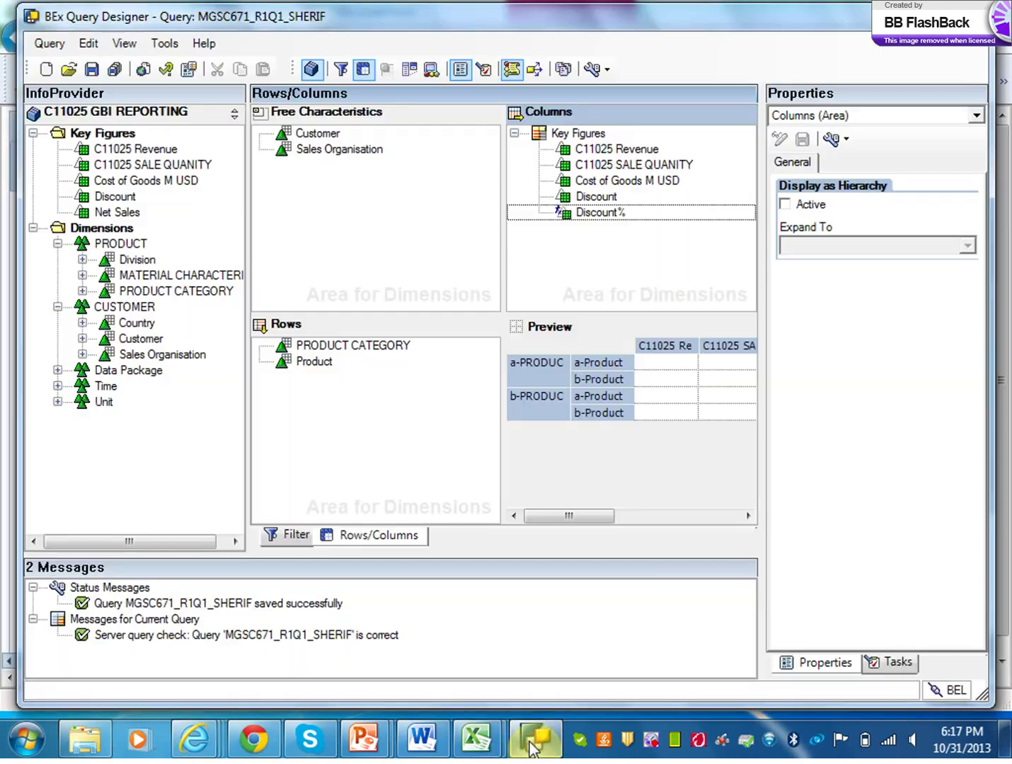
pyautogui.click(579, 197)
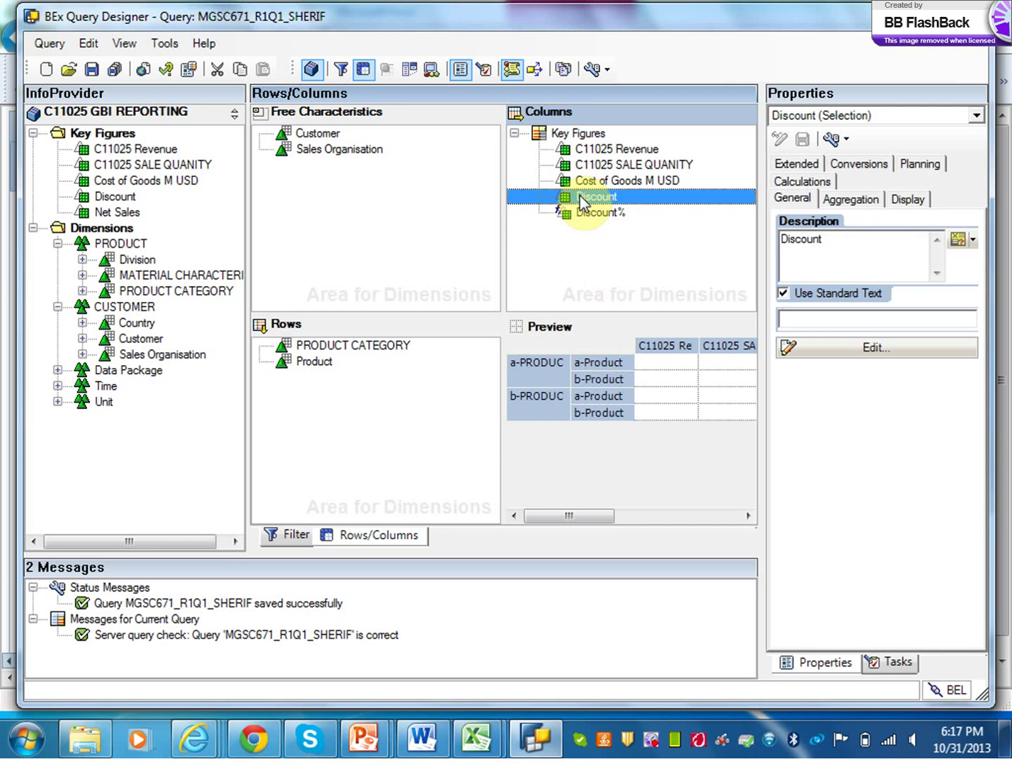
pyautogui.click(919, 198)
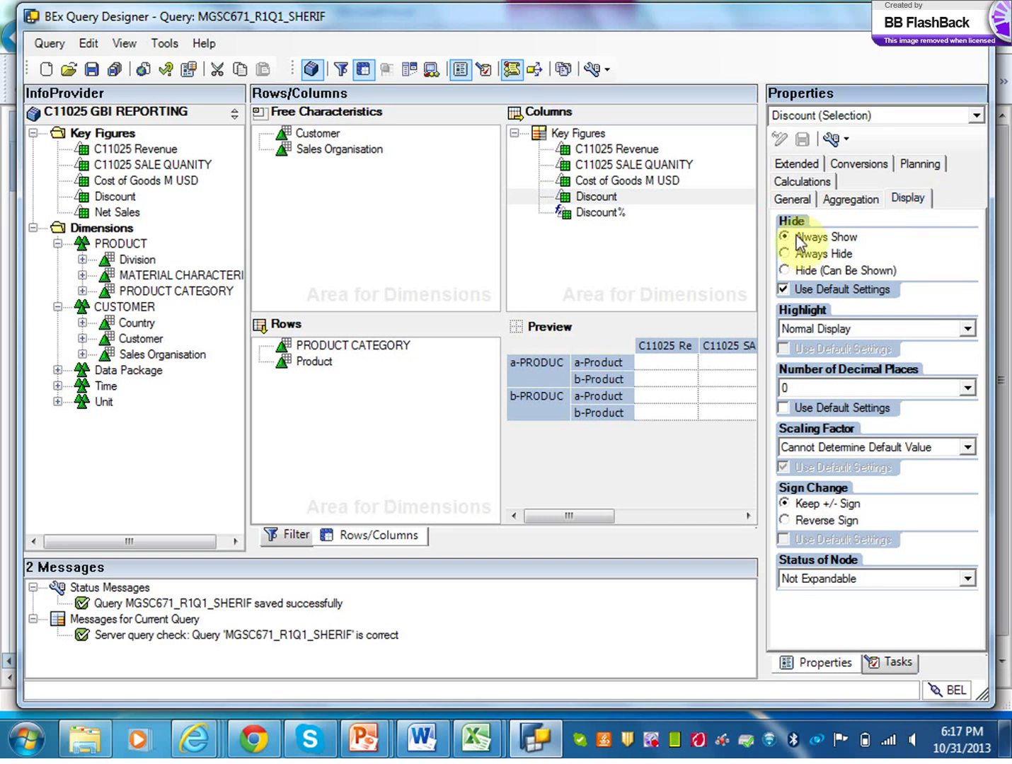
pyautogui.click(784, 271)
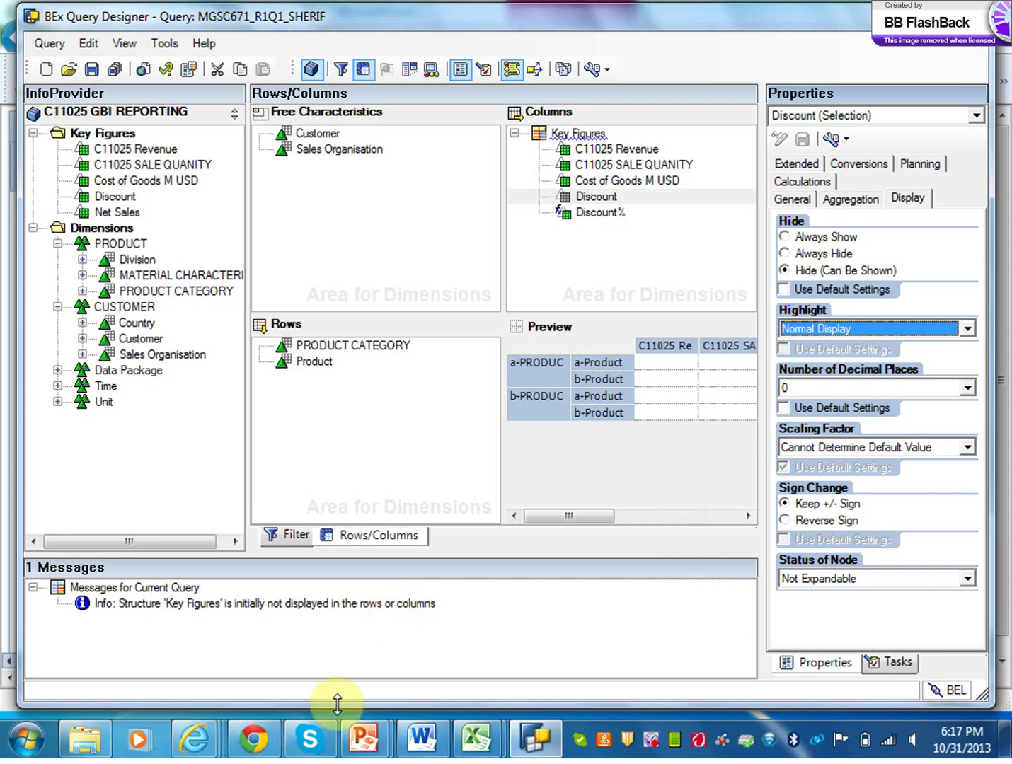
# Step: Read the solution guide's hiding instructions, expected result table and Currency Conversion section, and return to BEx Query Designer
pyautogui.moveTo(201, 750)
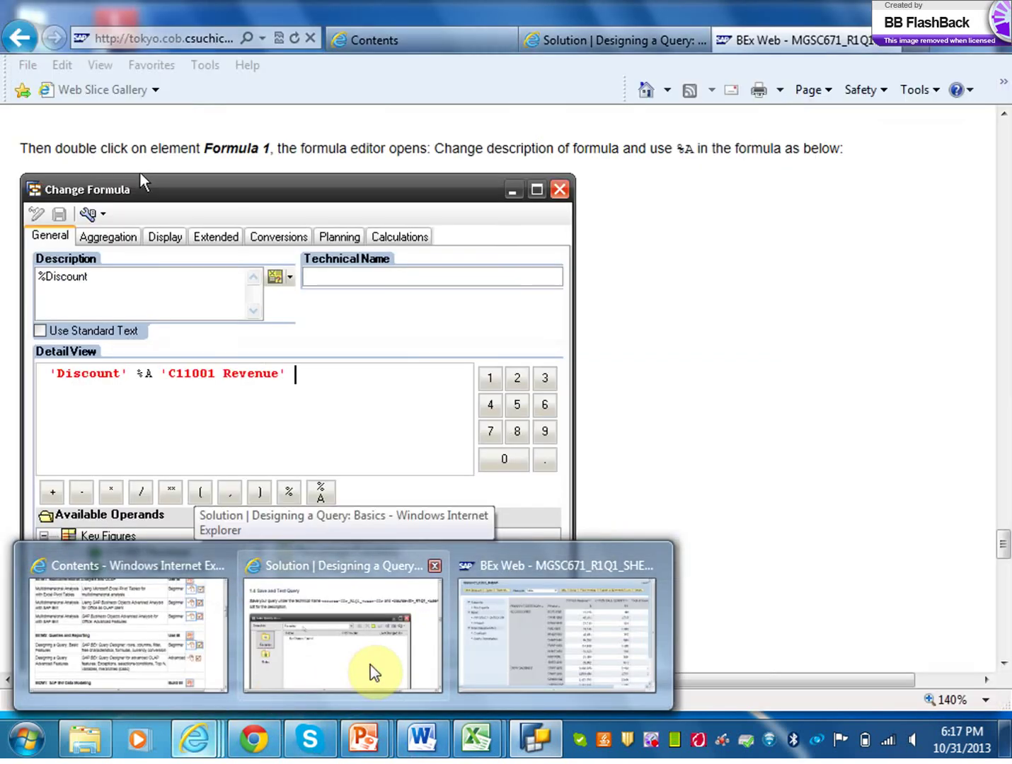
pyautogui.click(371, 671)
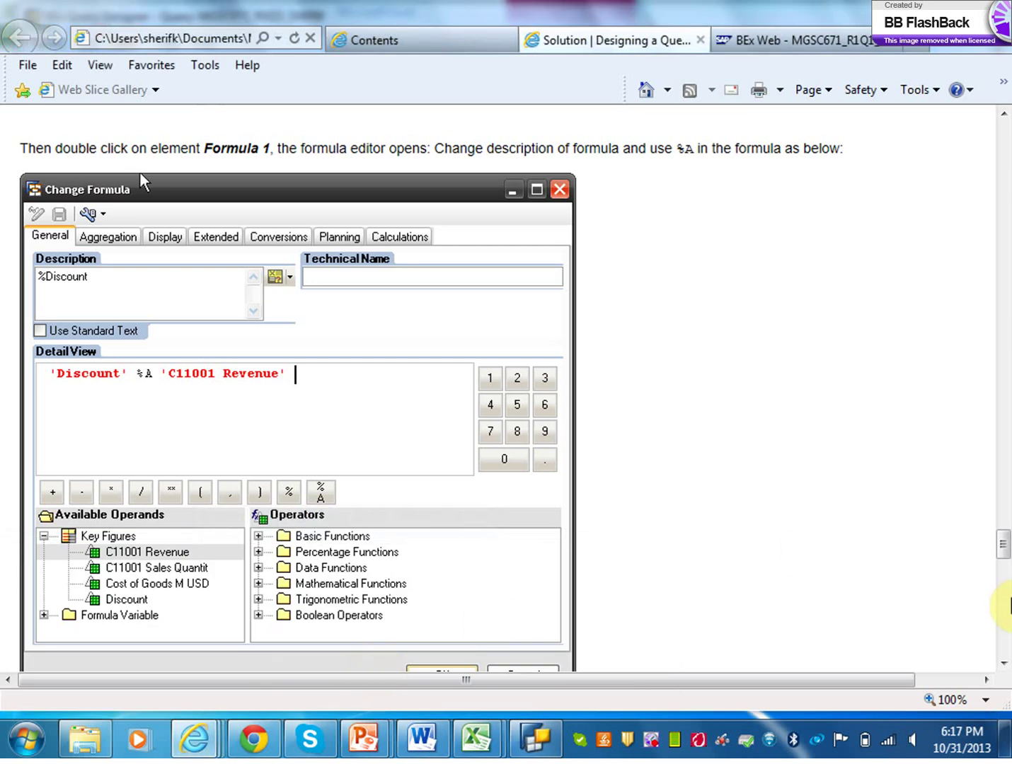
pyautogui.scroll(-6, 1003, 663)
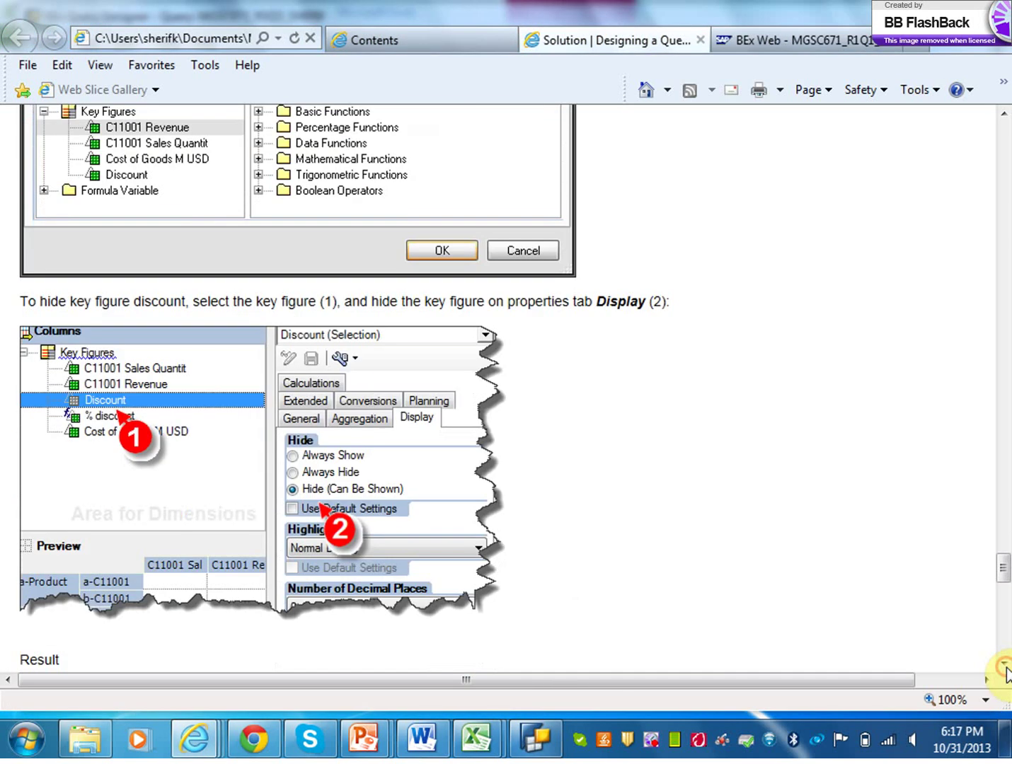
pyautogui.scroll(-10, 1006, 672)
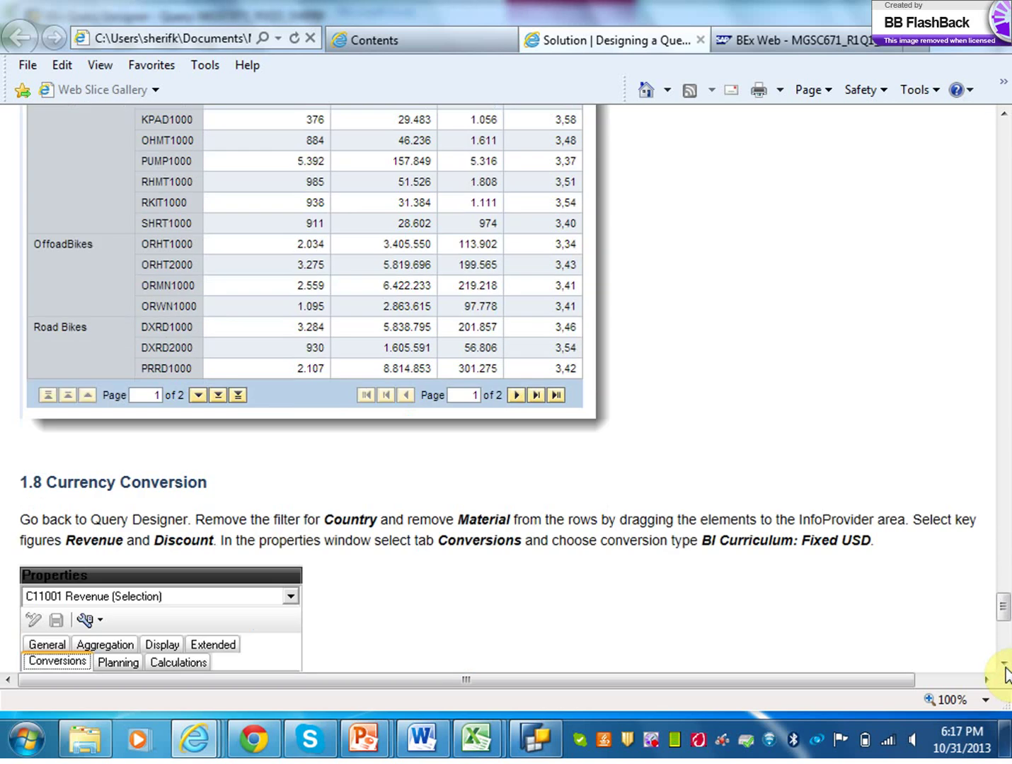
pyautogui.moveTo(1006, 622); pyautogui.dragTo(1005, 611)
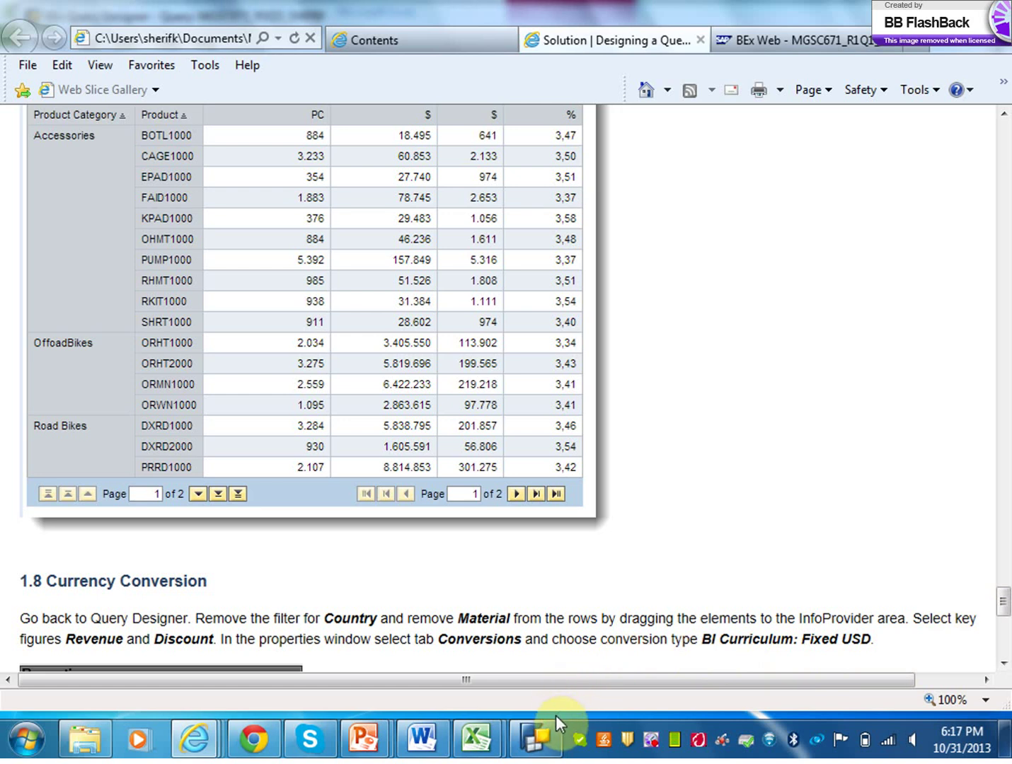
pyautogui.click(537, 736)
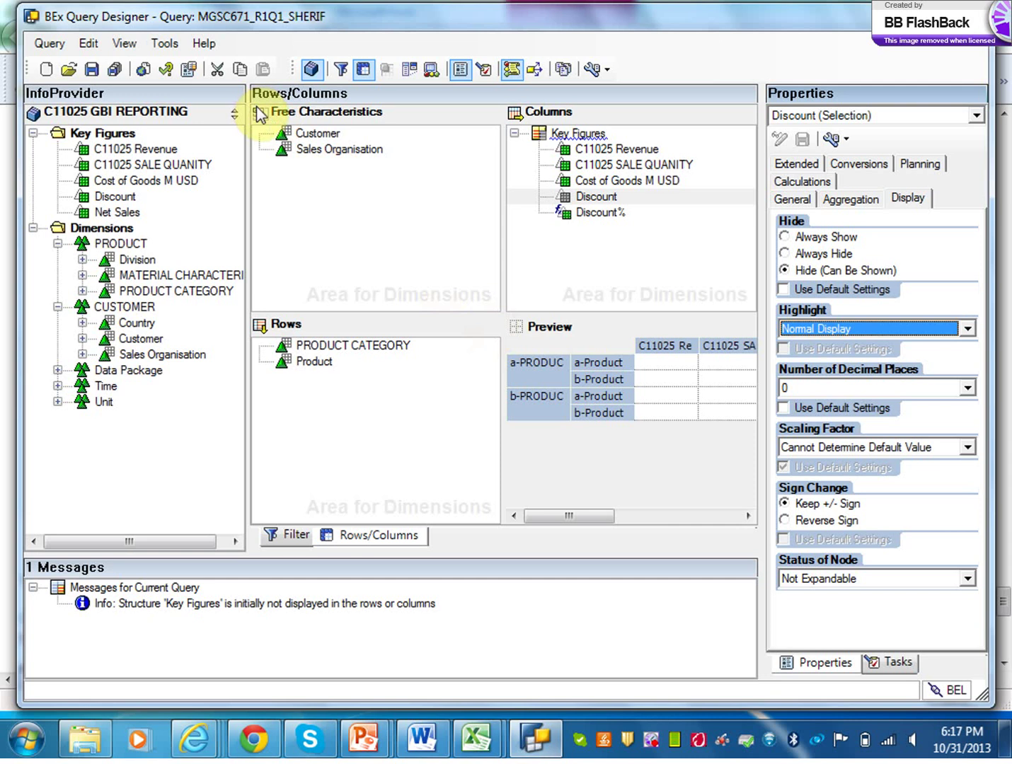
# Step: Save the query and execute it on the web to check the report columns, returning to BEx Query Designer
pyautogui.click(89, 70)
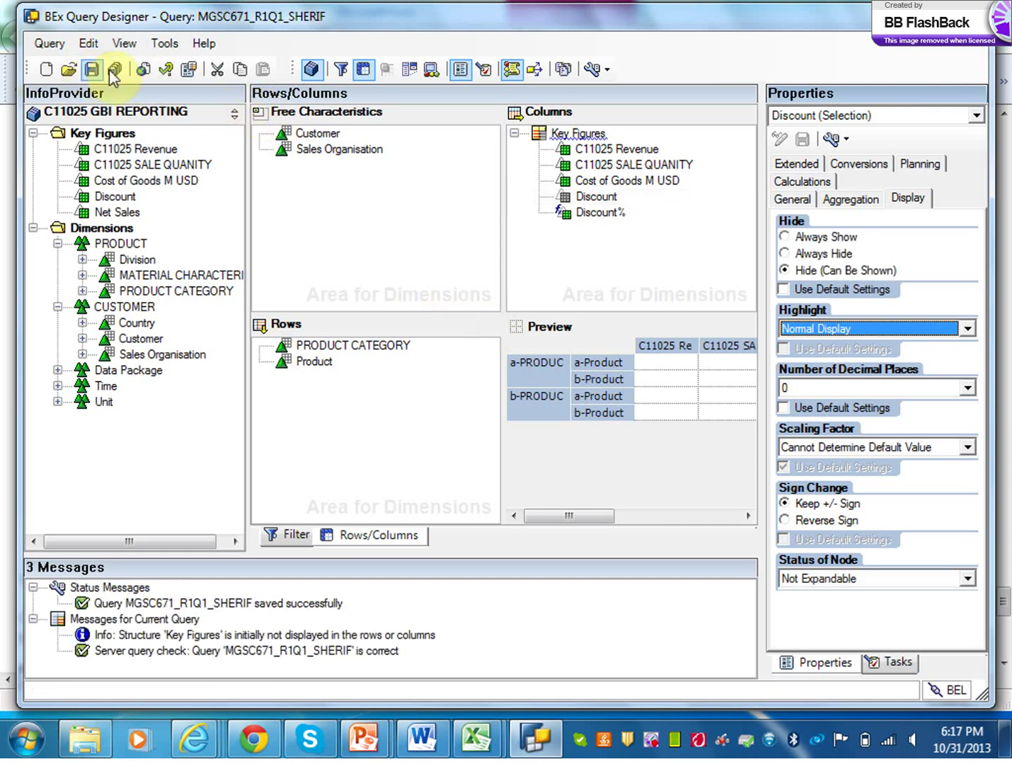
pyautogui.click(142, 69)
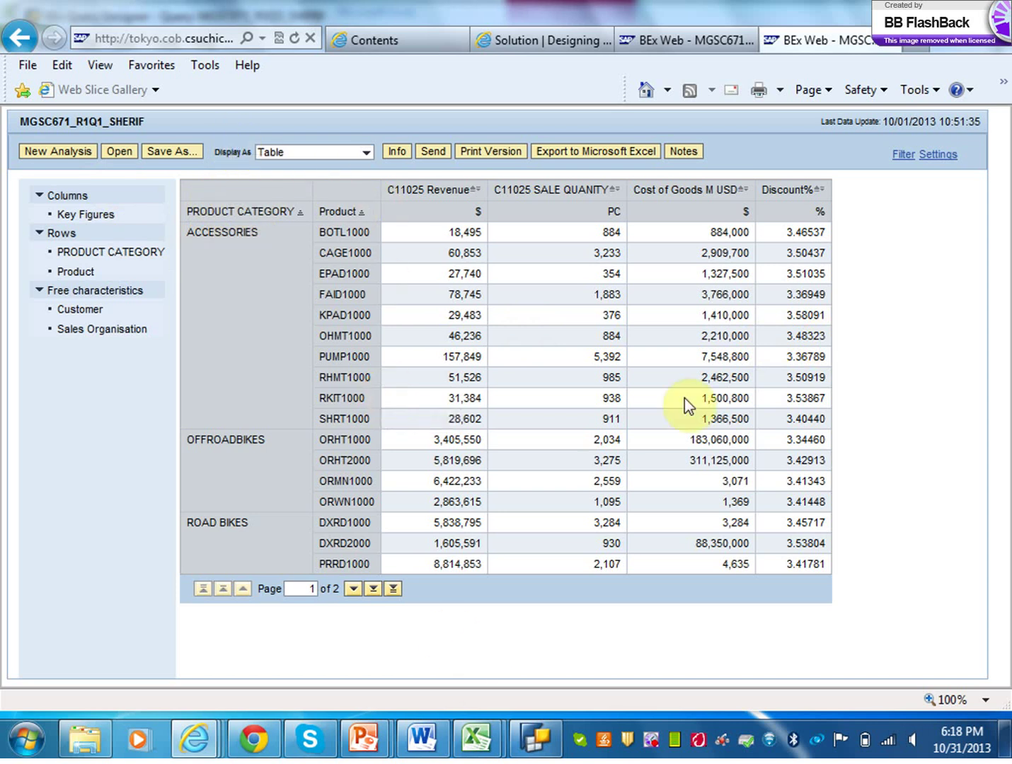
pyautogui.click(545, 734)
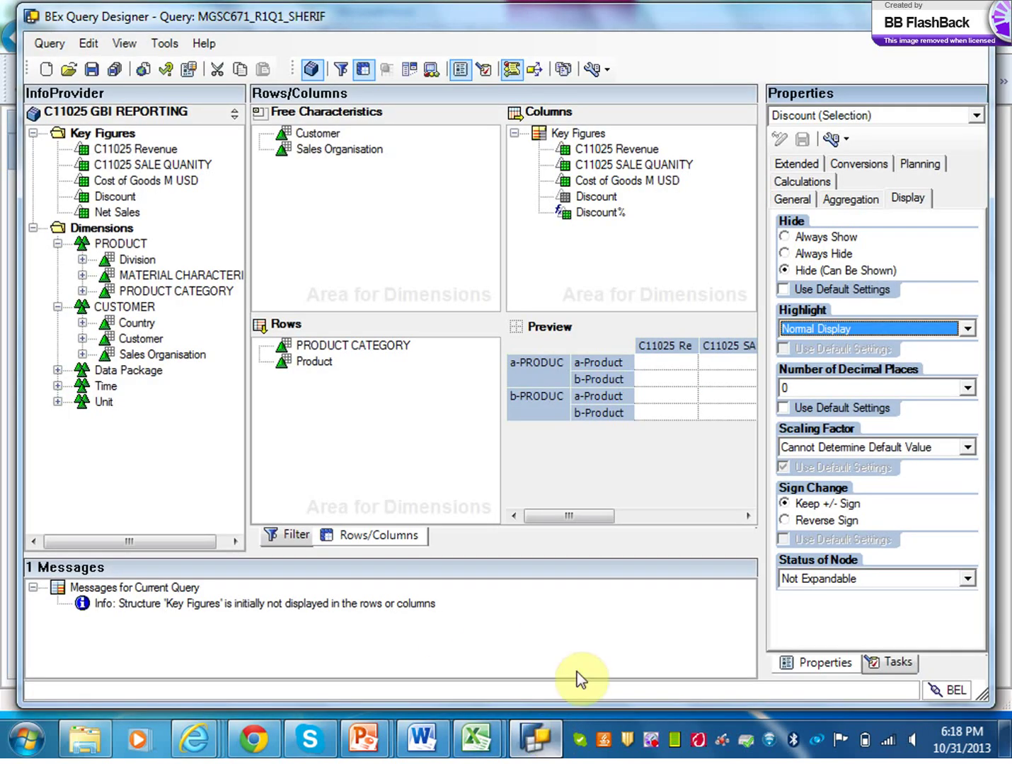
# Step: Set the number of decimal places of the Discount% formula to 0.00 and save the query
pyautogui.click(602, 212)
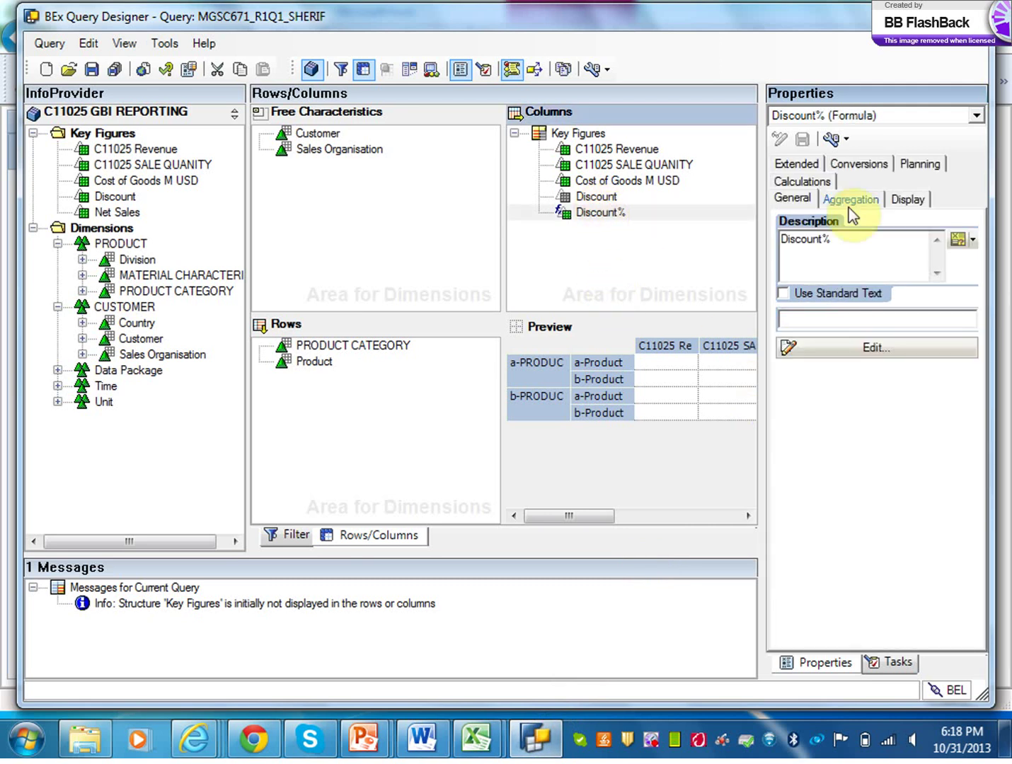
pyautogui.click(905, 201)
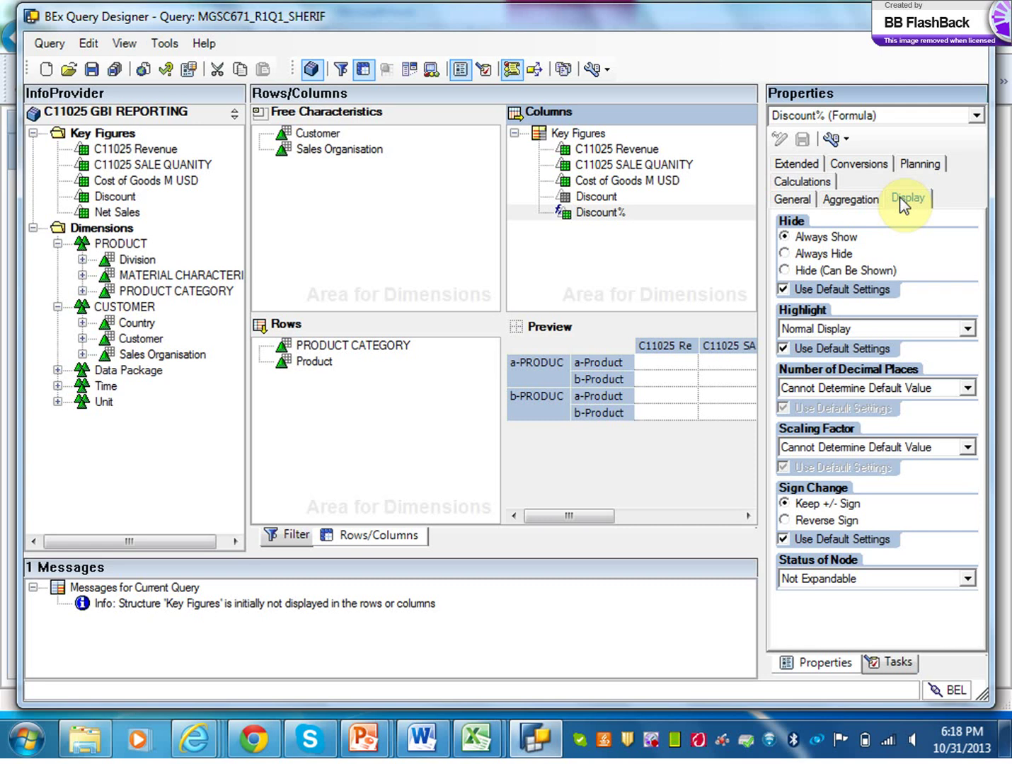
pyautogui.click(964, 389)
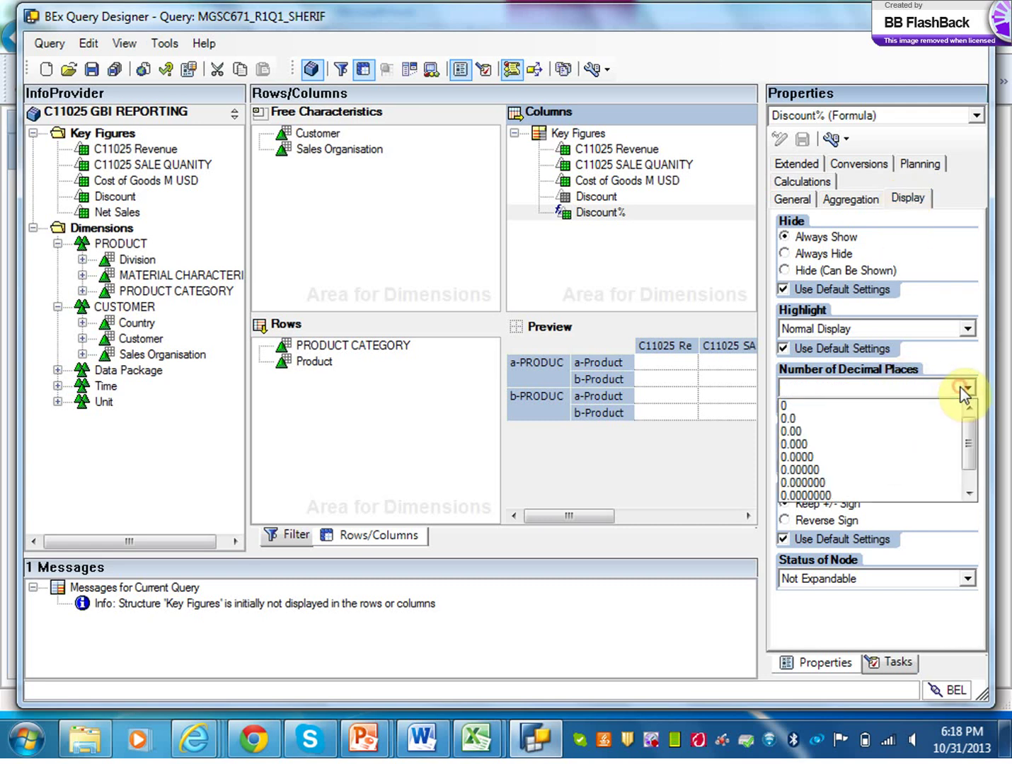
pyautogui.click(854, 432)
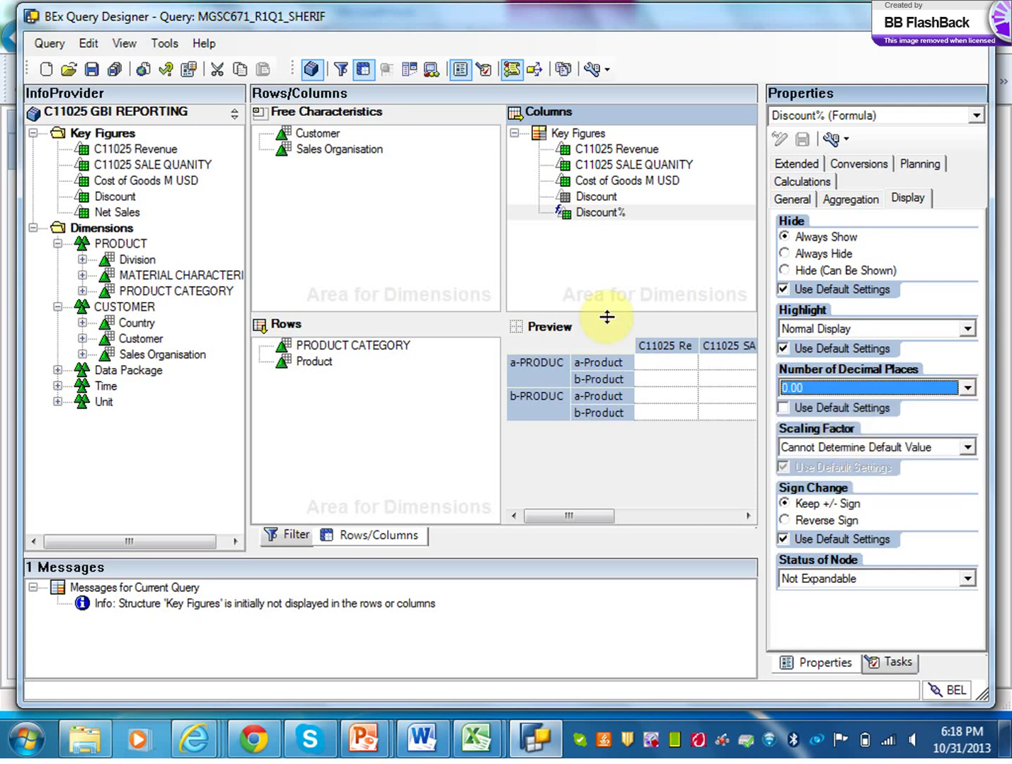
pyautogui.click(92, 70)
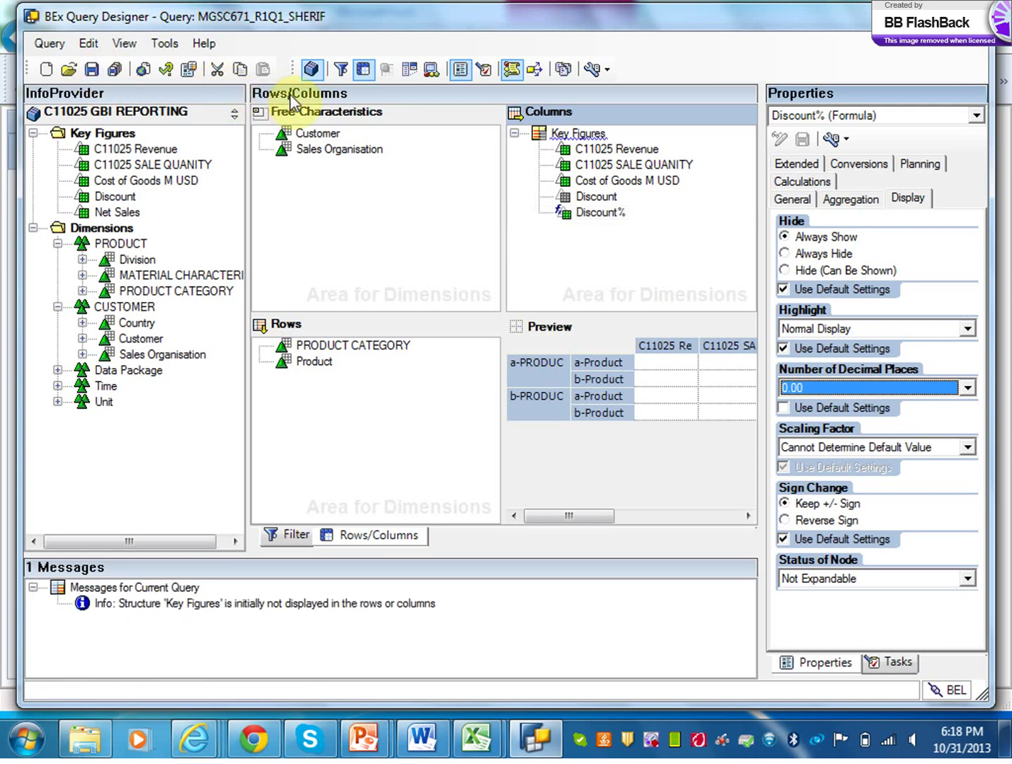
# Step: Execute the query on the web and compare its report with the result table in the solution guide
pyautogui.click(145, 72)
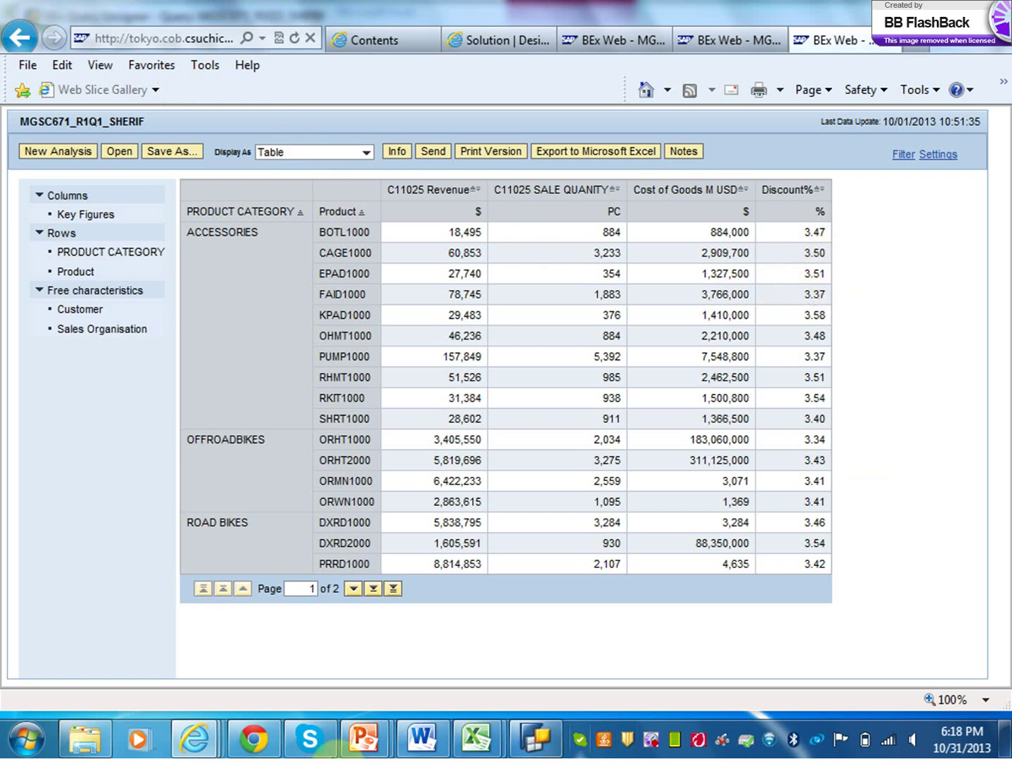
pyautogui.moveTo(198, 746)
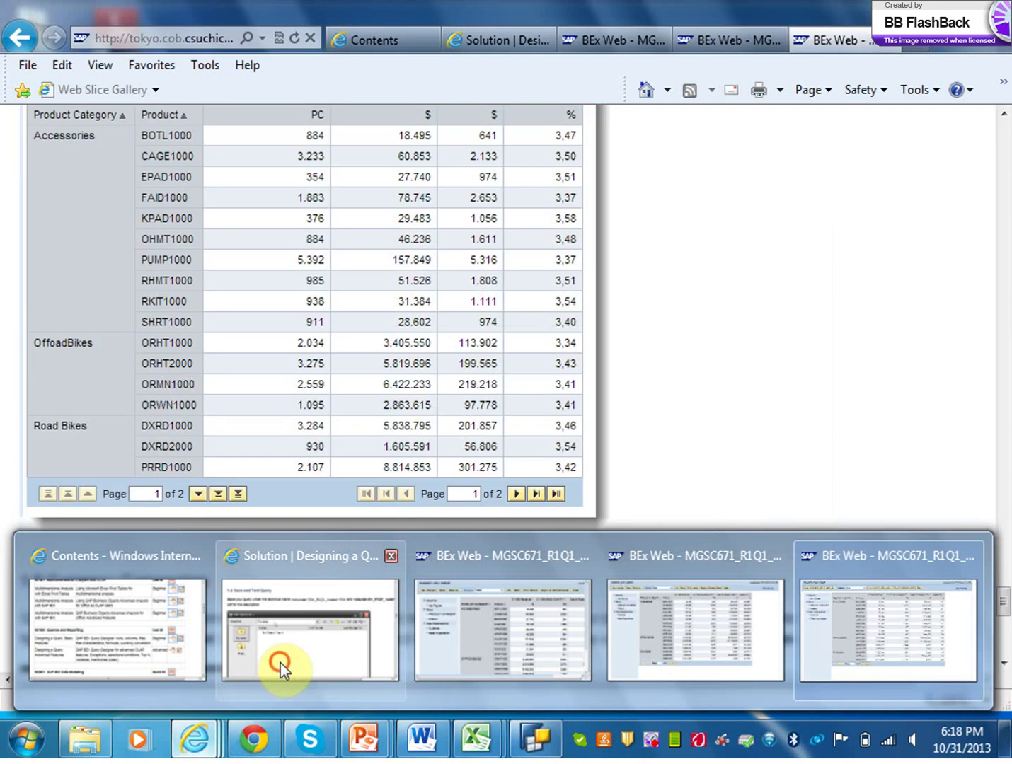
pyautogui.click(281, 669)
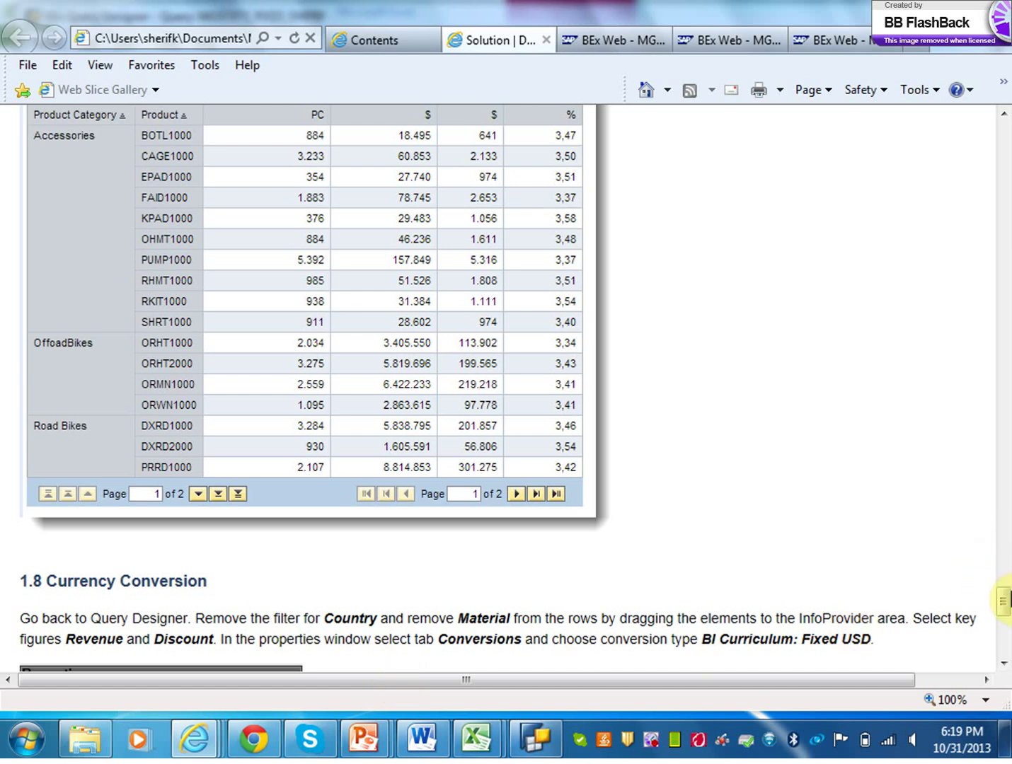
# Step: Read the solution guide's section 1.8 Currency Conversion and return to BEx Query Designer
pyautogui.moveTo(1006, 600); pyautogui.dragTo(1006, 626)
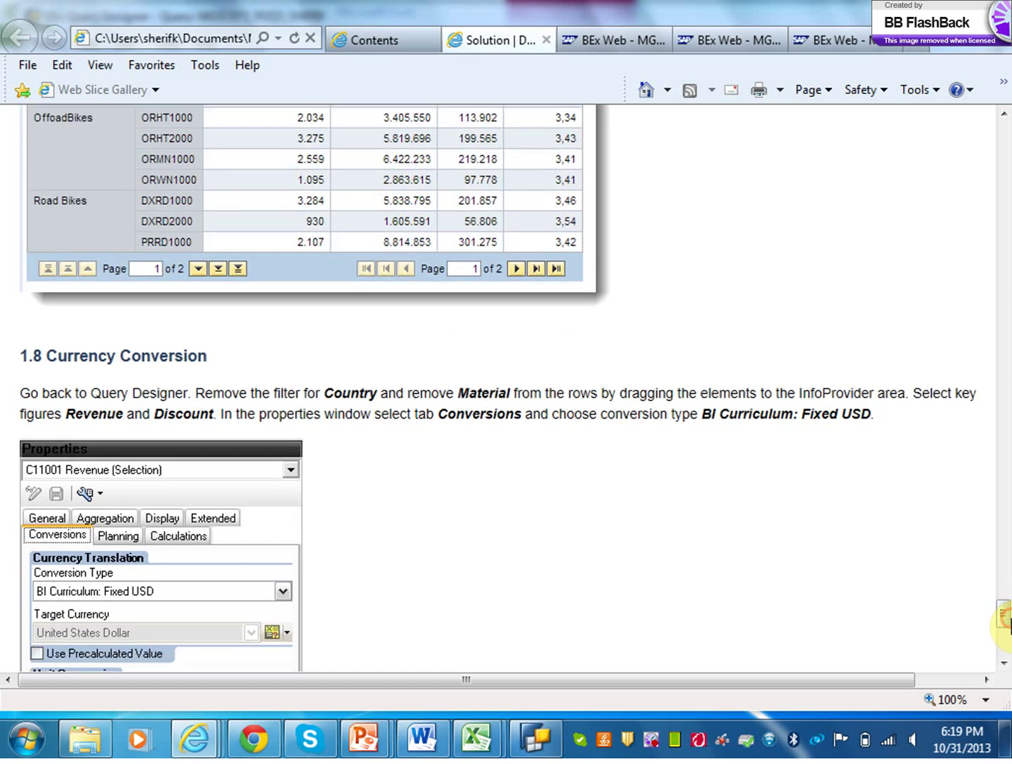
pyautogui.click(541, 739)
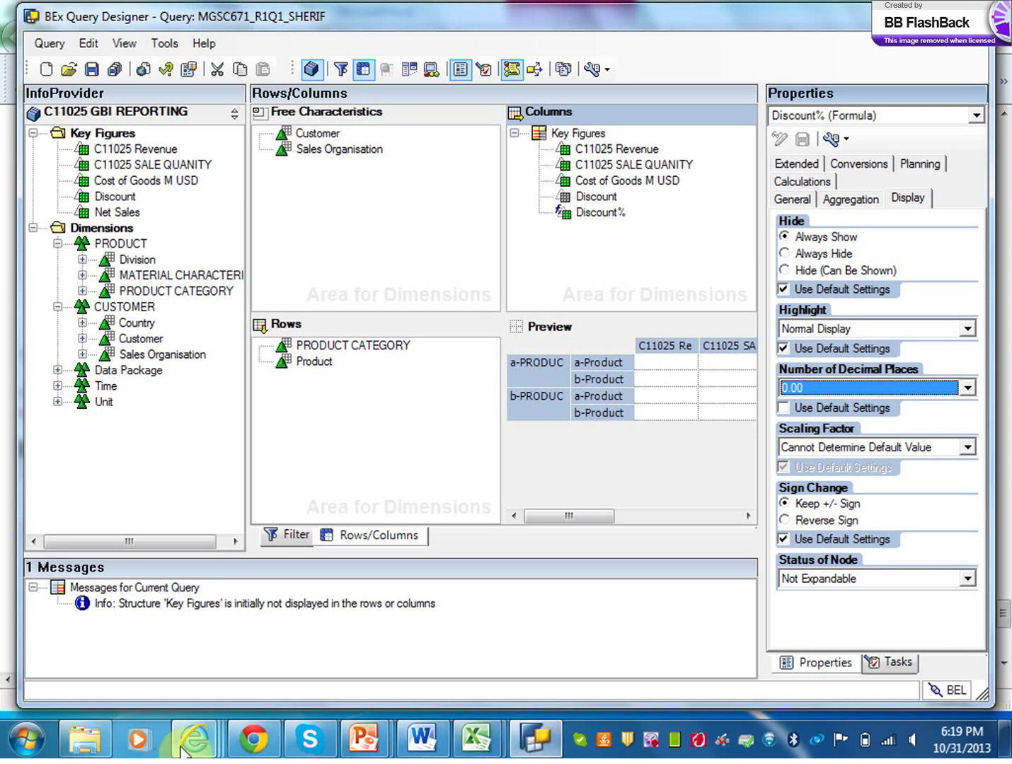
pyautogui.moveTo(207, 745)
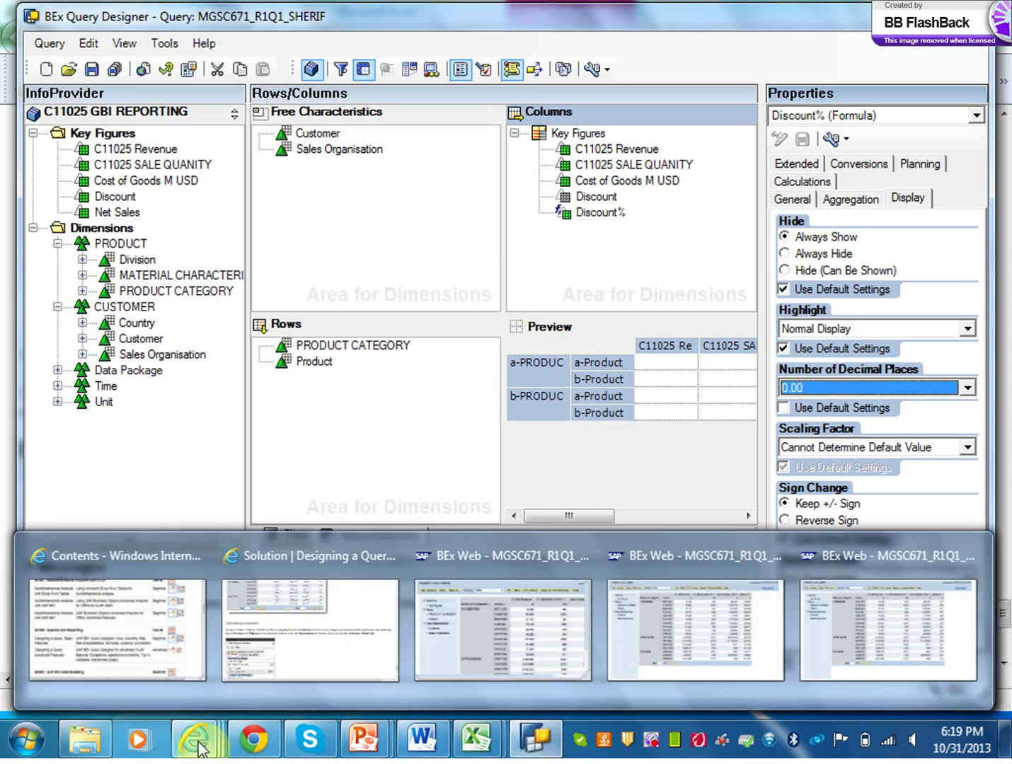
pyautogui.click(275, 678)
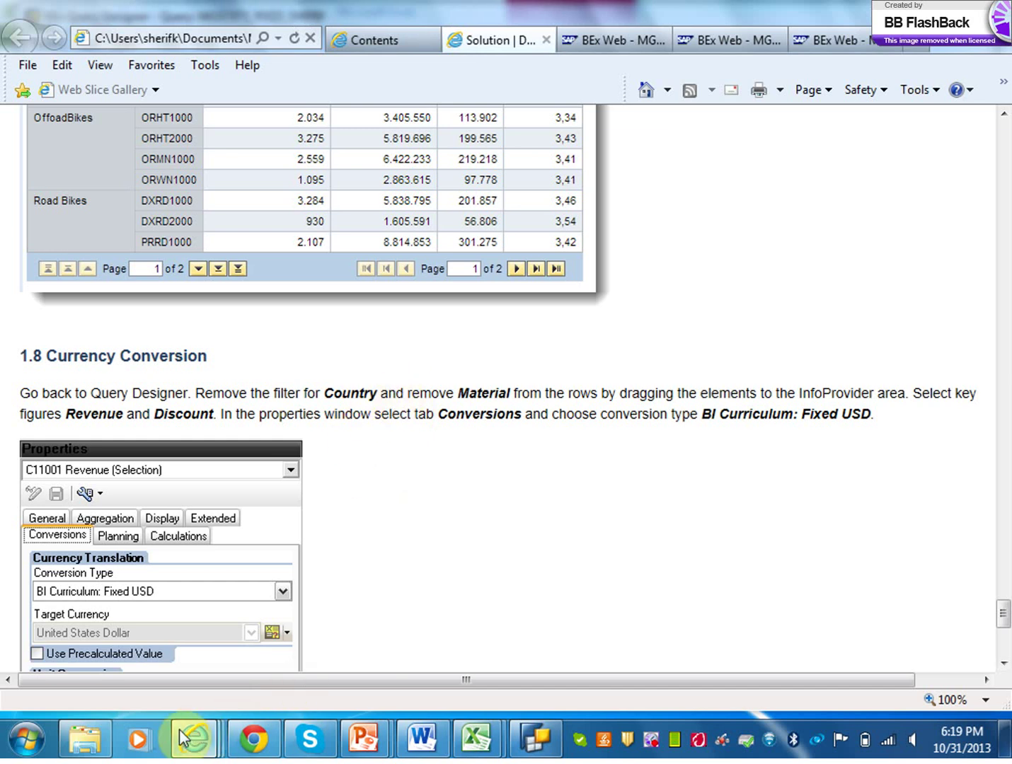
pyautogui.moveTo(183, 739)
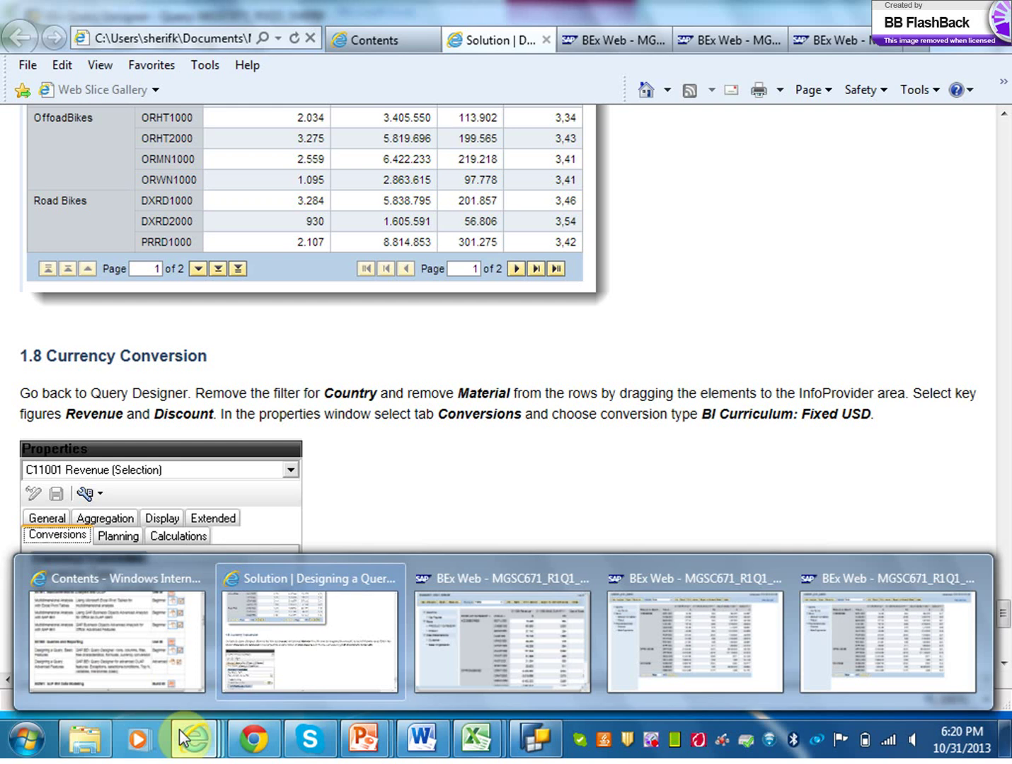
pyautogui.click(540, 740)
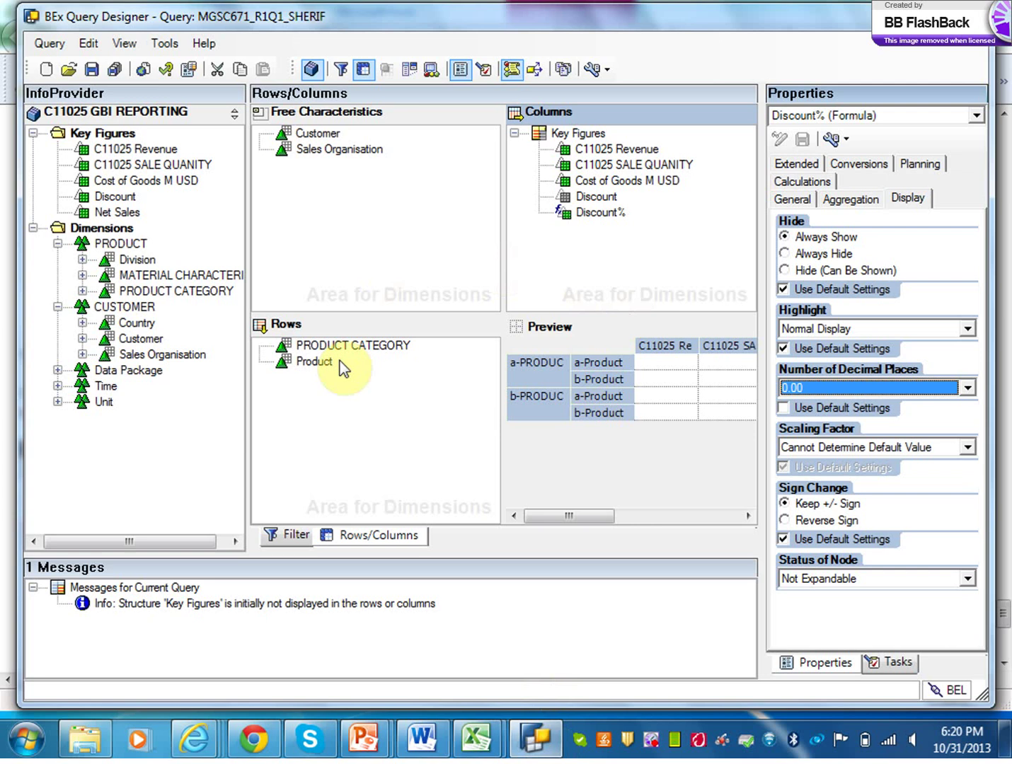
# Step: Remove the Country filter from the characteristic restrictions and save the query
pyautogui.click(287, 536)
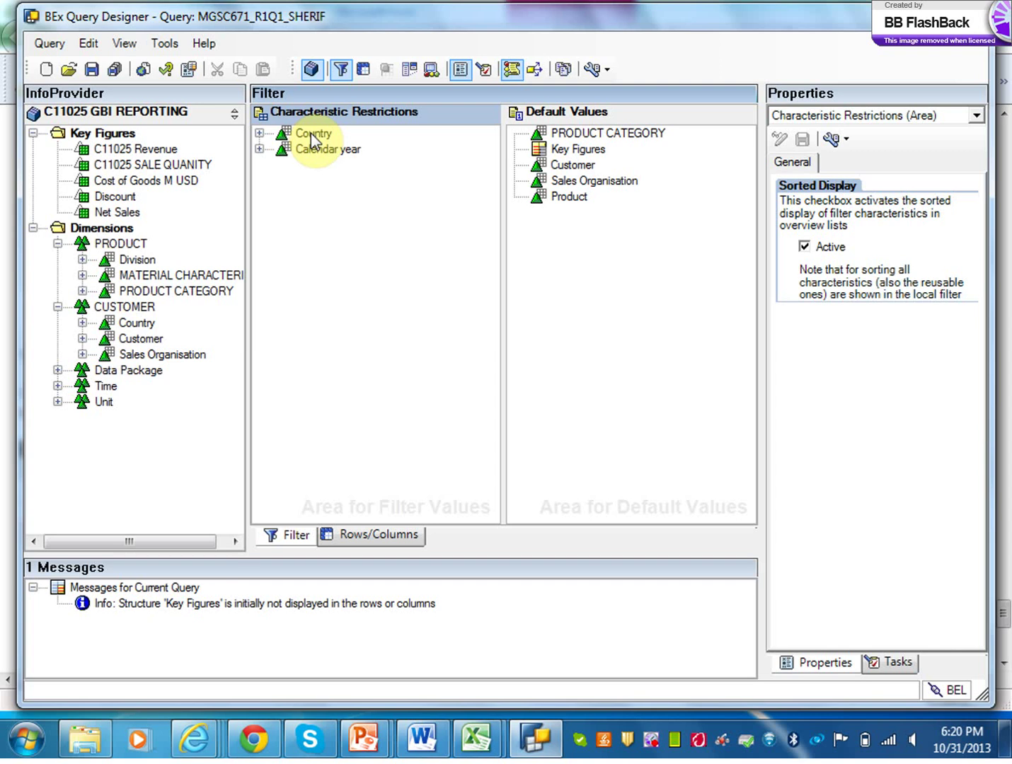
pyautogui.moveTo(311, 132); pyautogui.dragTo(177, 306)
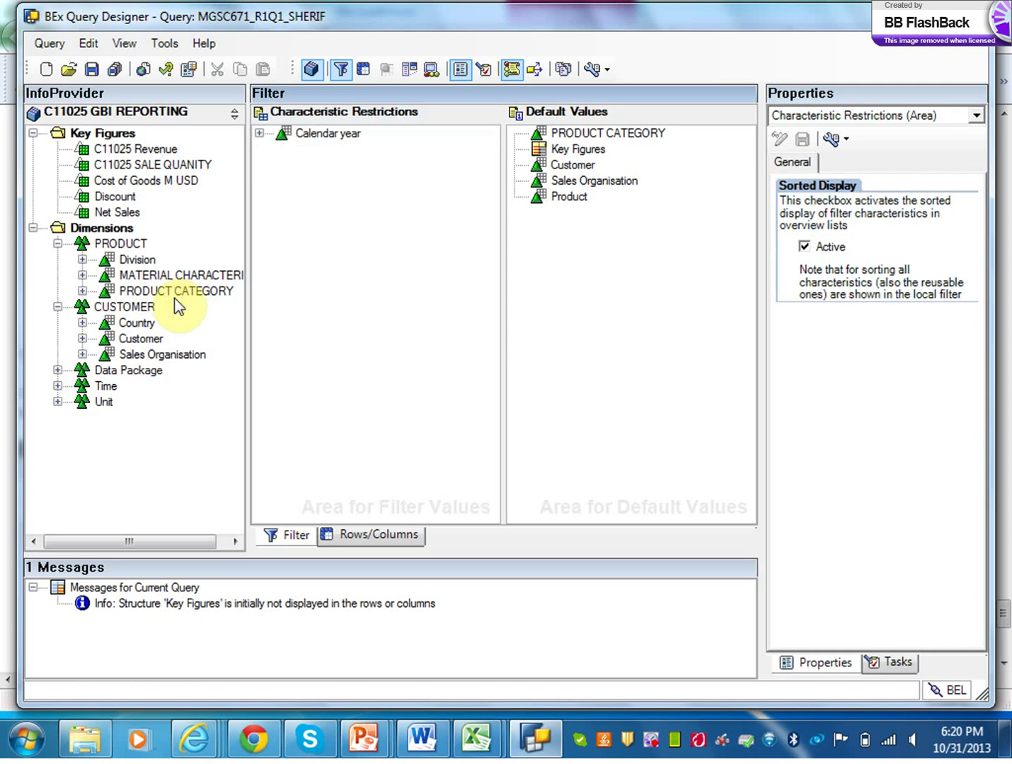
pyautogui.click(88, 71)
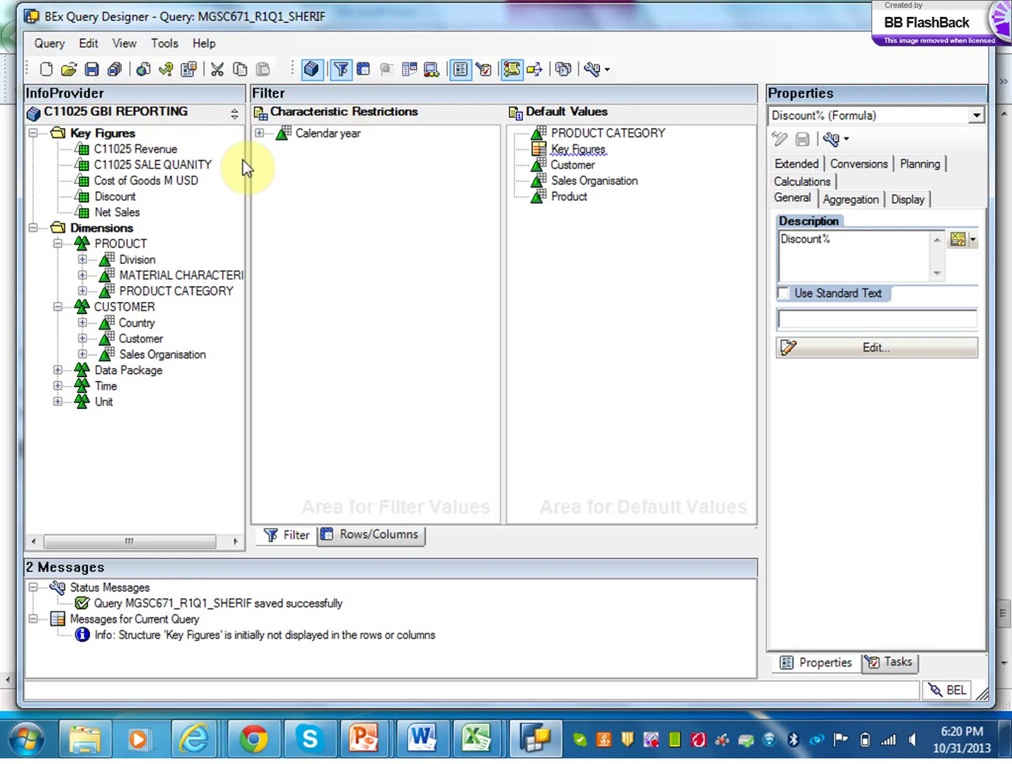
# Step: Execute the query on the web, close the two most recent report tabs, and return to BEx Query Designer
pyautogui.click(145, 71)
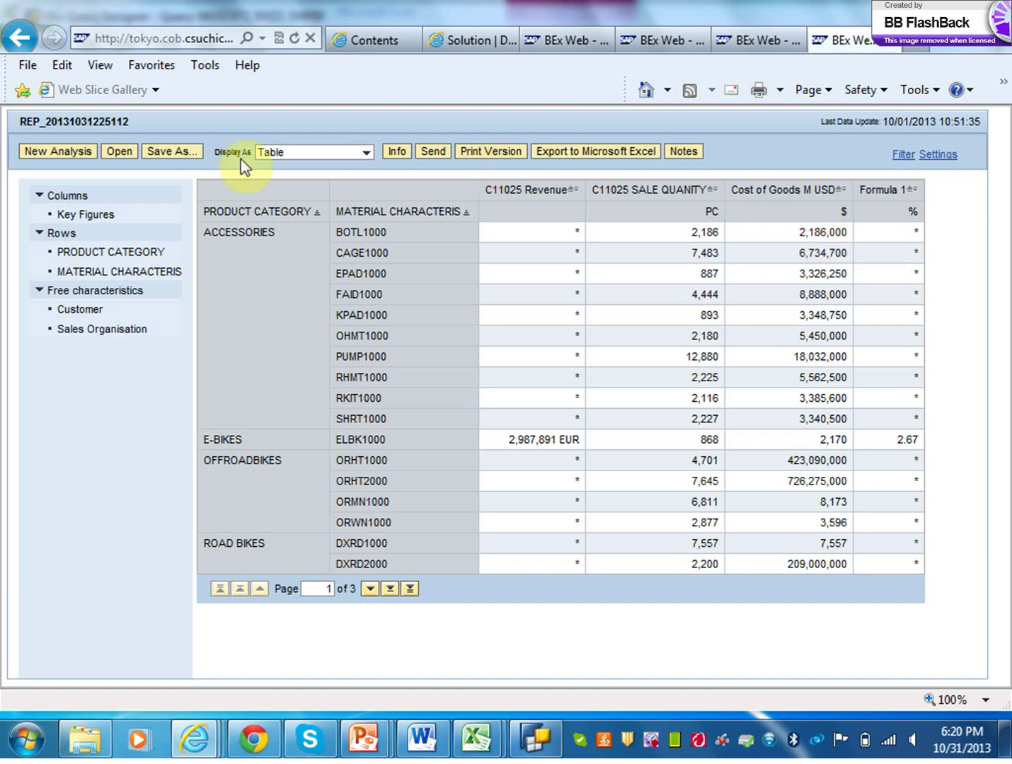
pyautogui.click(894, 45)
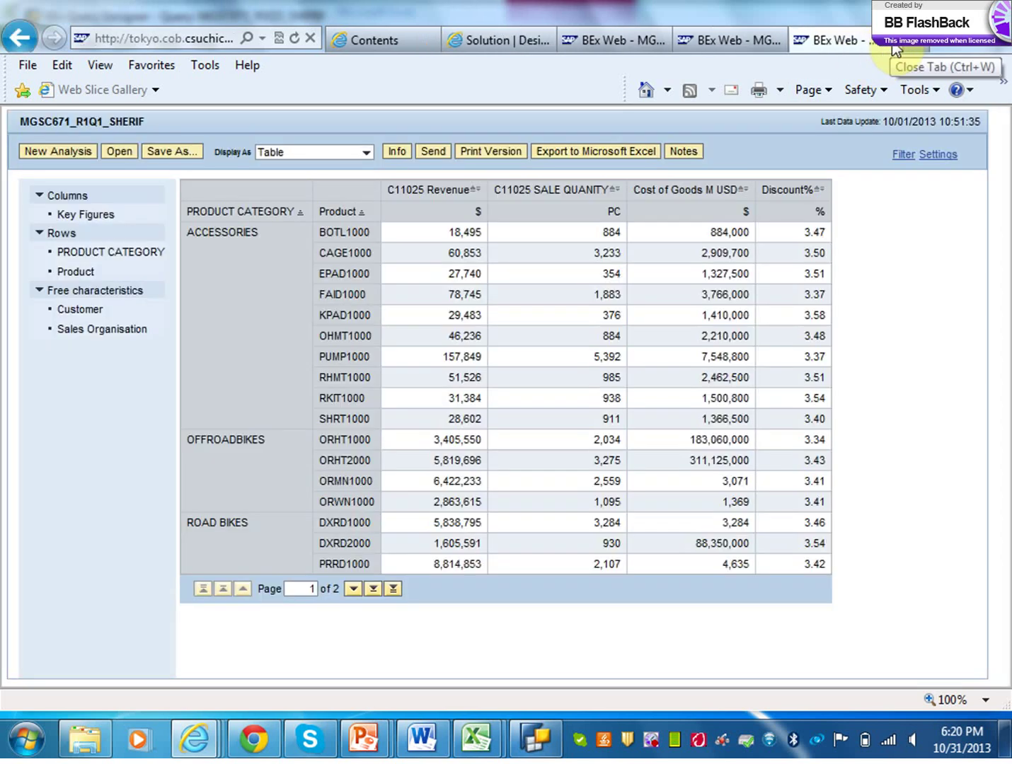
pyautogui.click(894, 47)
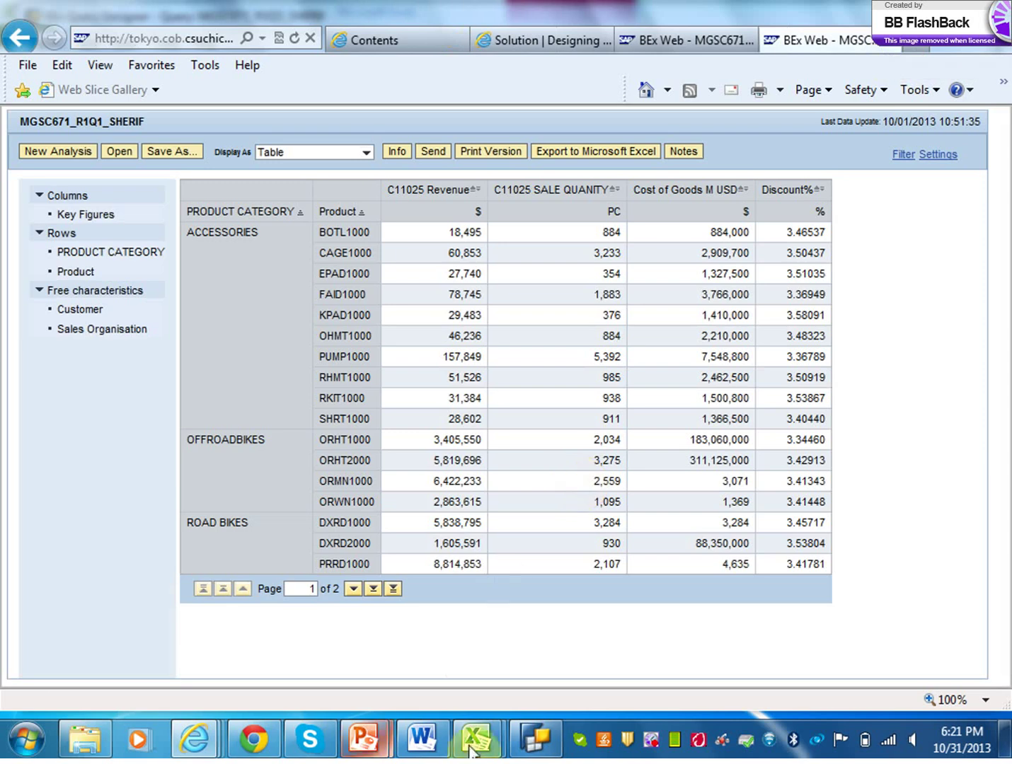
pyautogui.click(536, 738)
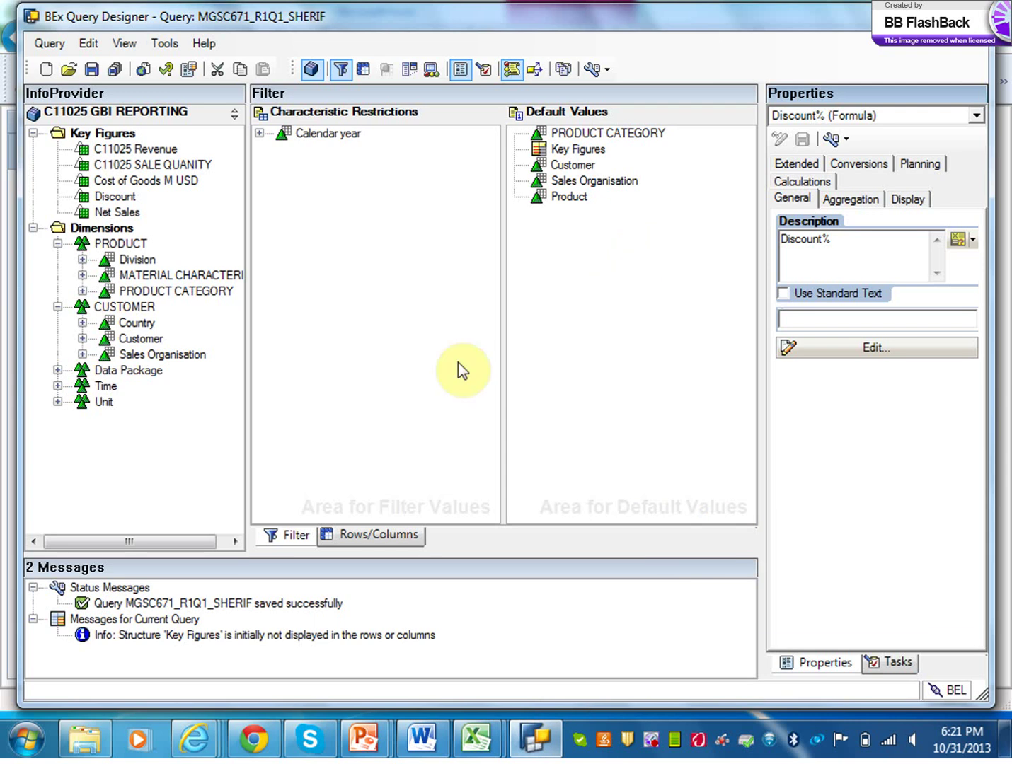
# Step: Following the solution guide, set the currency conversion type of C11025 Revenue and Discount in the columns to BI Curriculum: Fixed USD
pyautogui.click(383, 535)
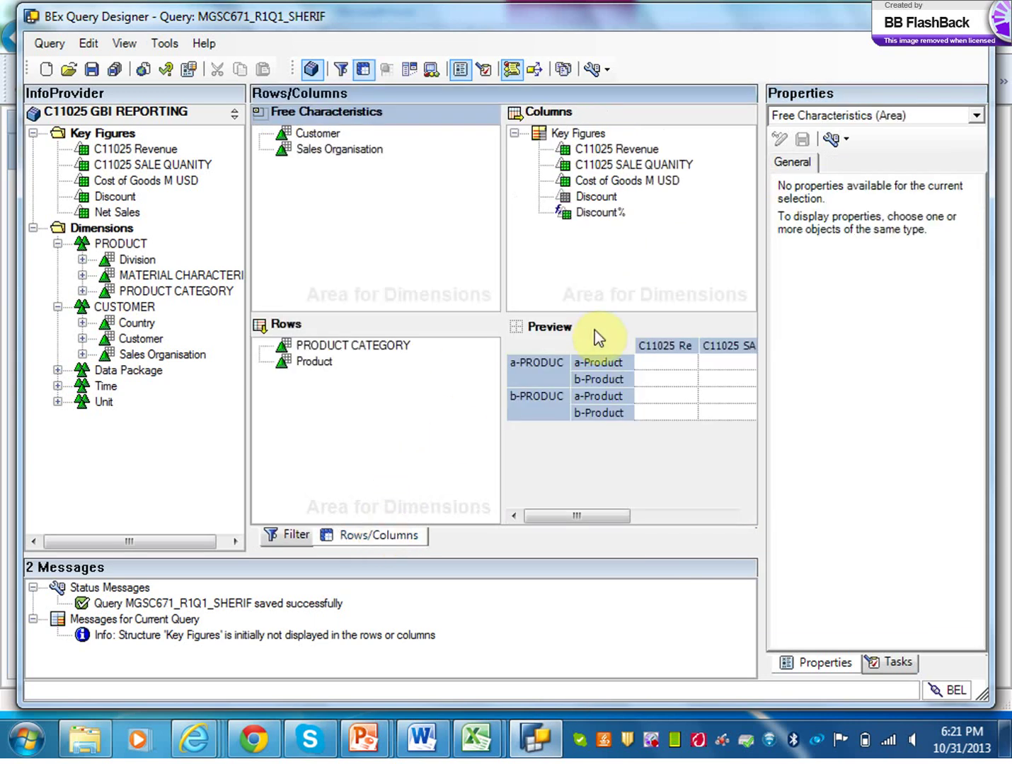
pyautogui.click(648, 150)
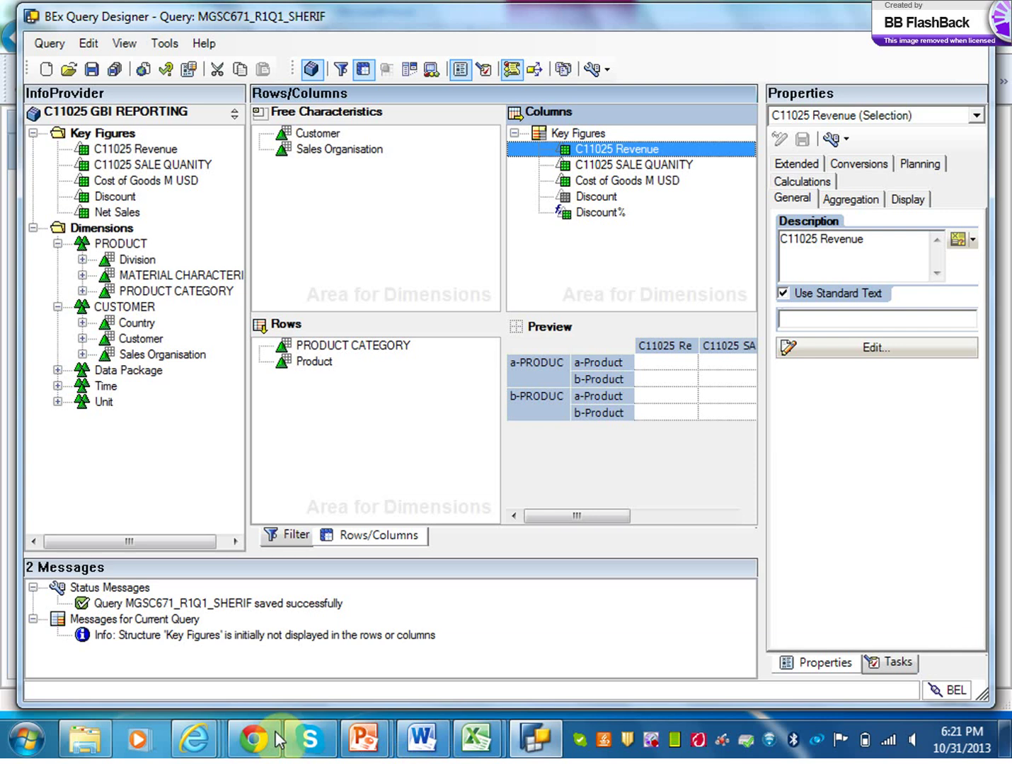
pyautogui.moveTo(194, 739)
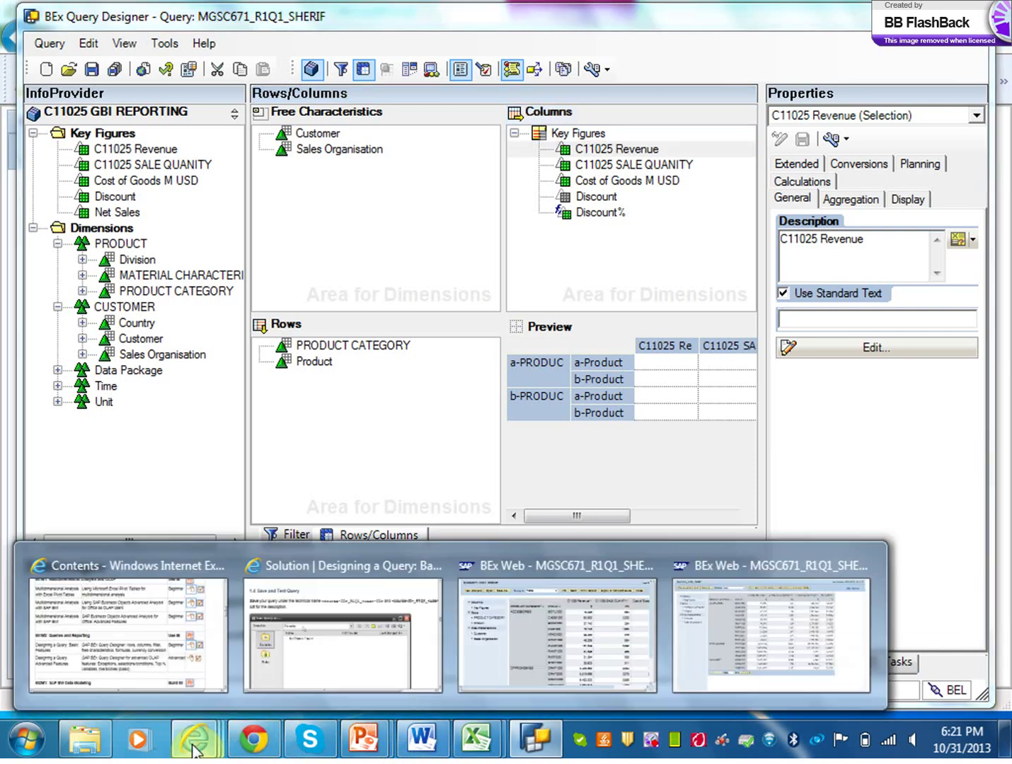
pyautogui.click(343, 663)
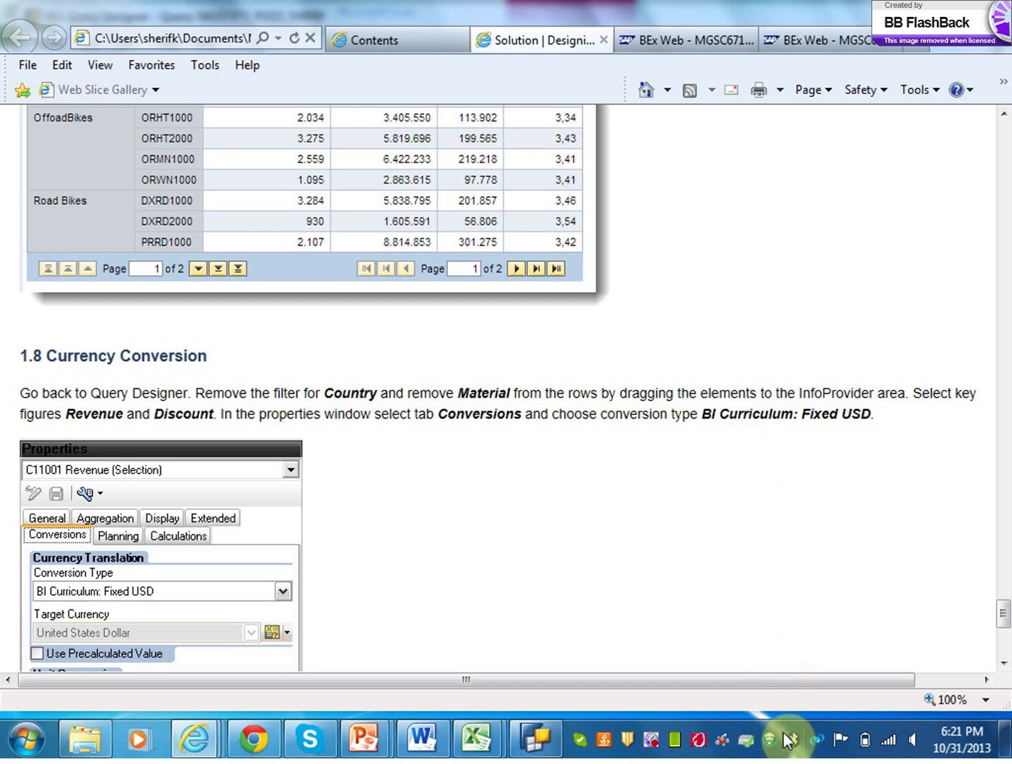
pyautogui.click(558, 744)
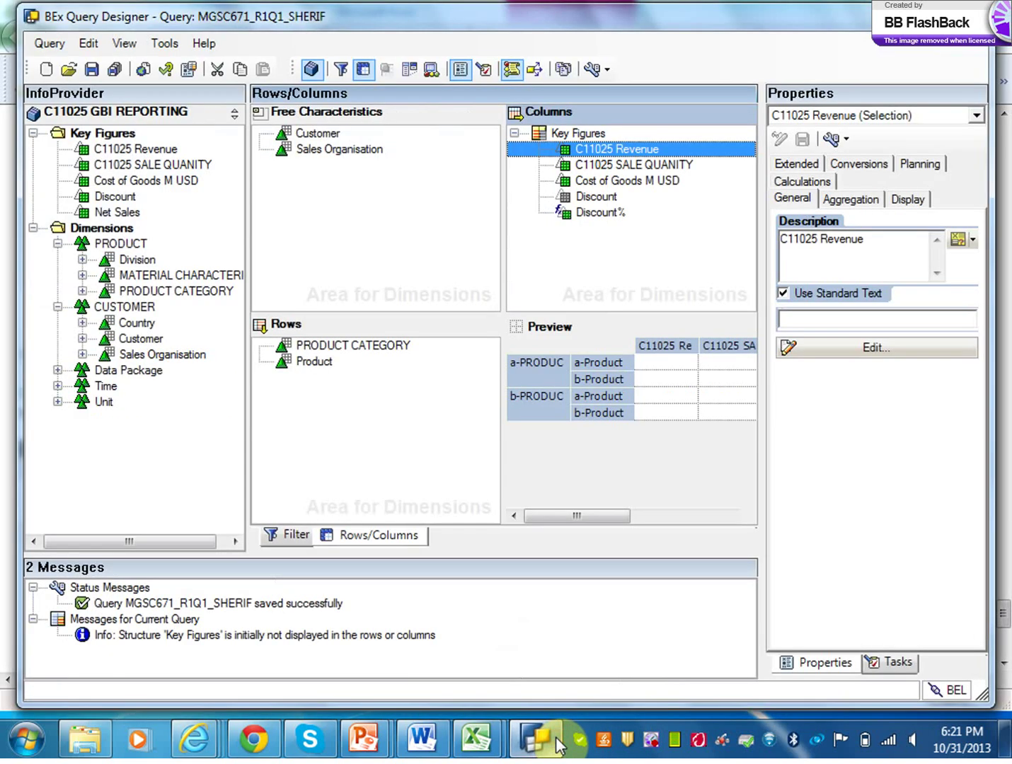
pyautogui.keyDown('ctrl'); pyautogui.click(605, 204); pyautogui.keyUp('ctrl')
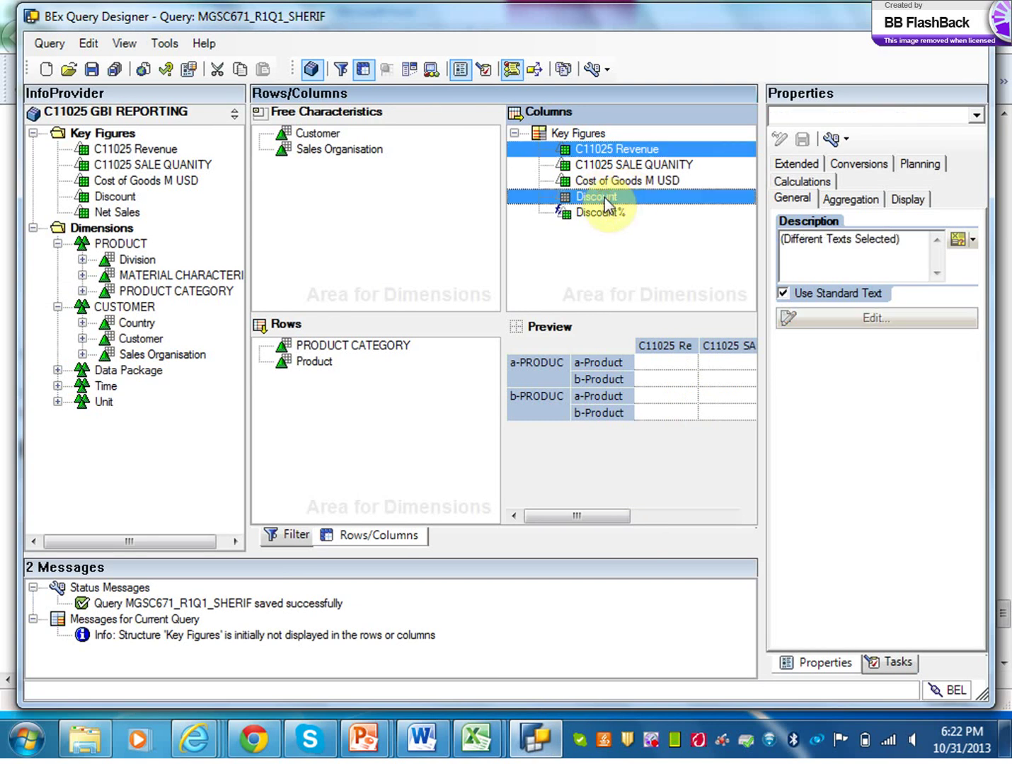
pyautogui.click(861, 165)
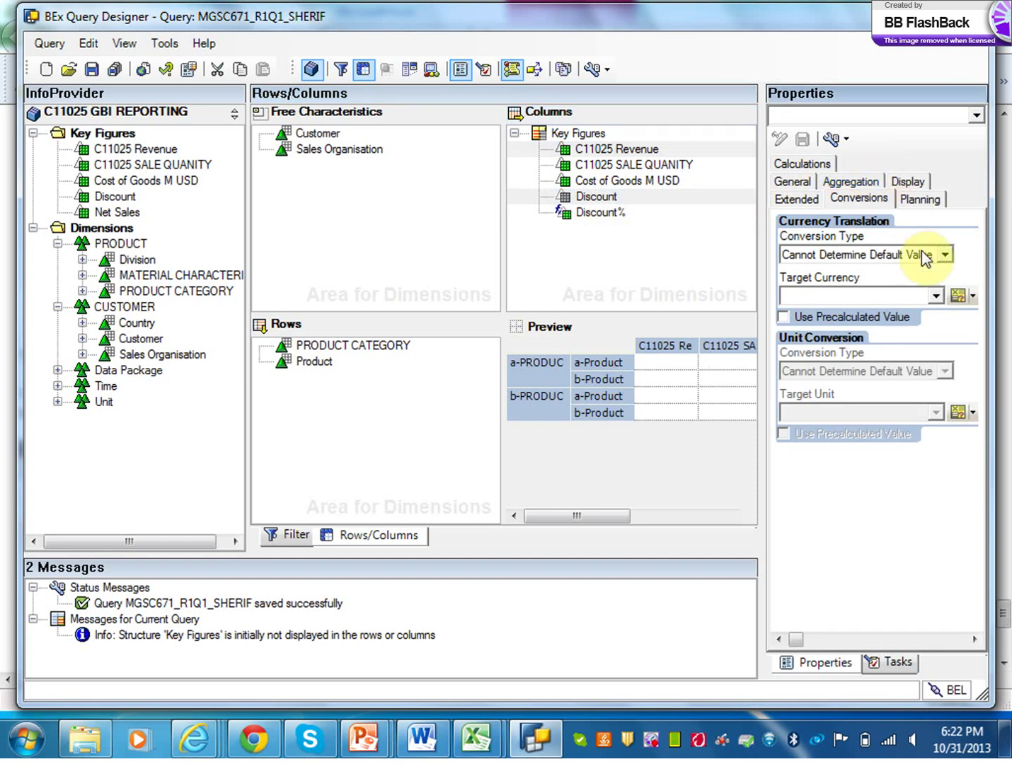
pyautogui.click(943, 256)
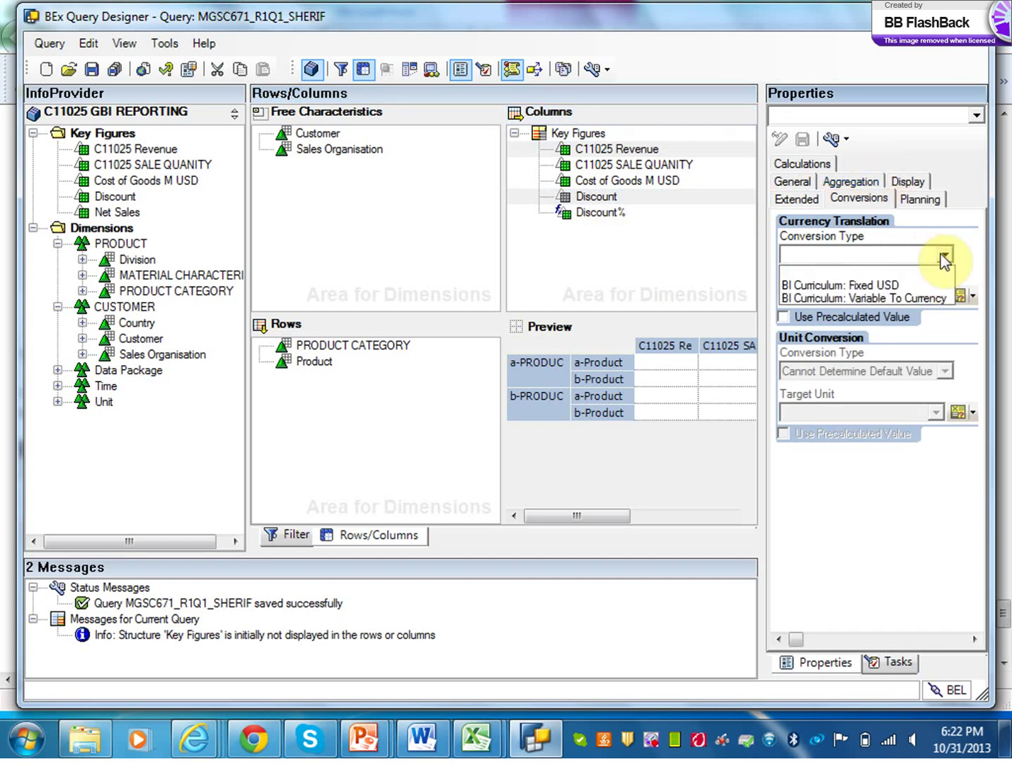
pyautogui.click(916, 285)
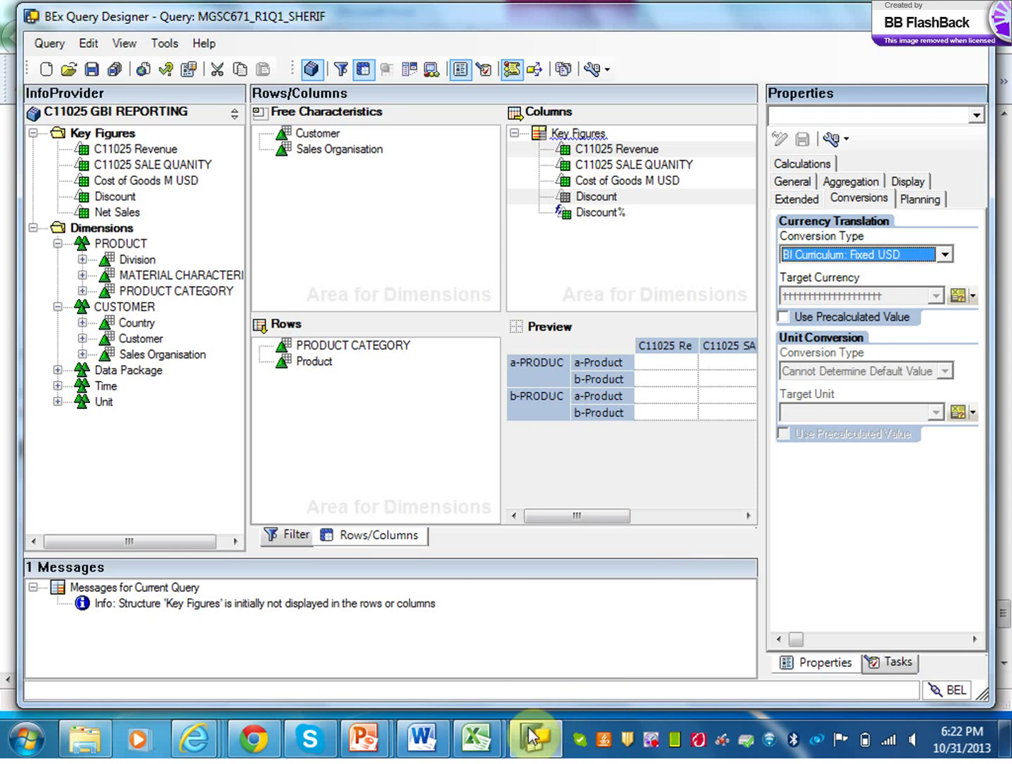
# Step: Remove Product from the rows as the solution guide instructs, and try to save the query, declining to save it with errors
pyautogui.moveTo(259, 739)
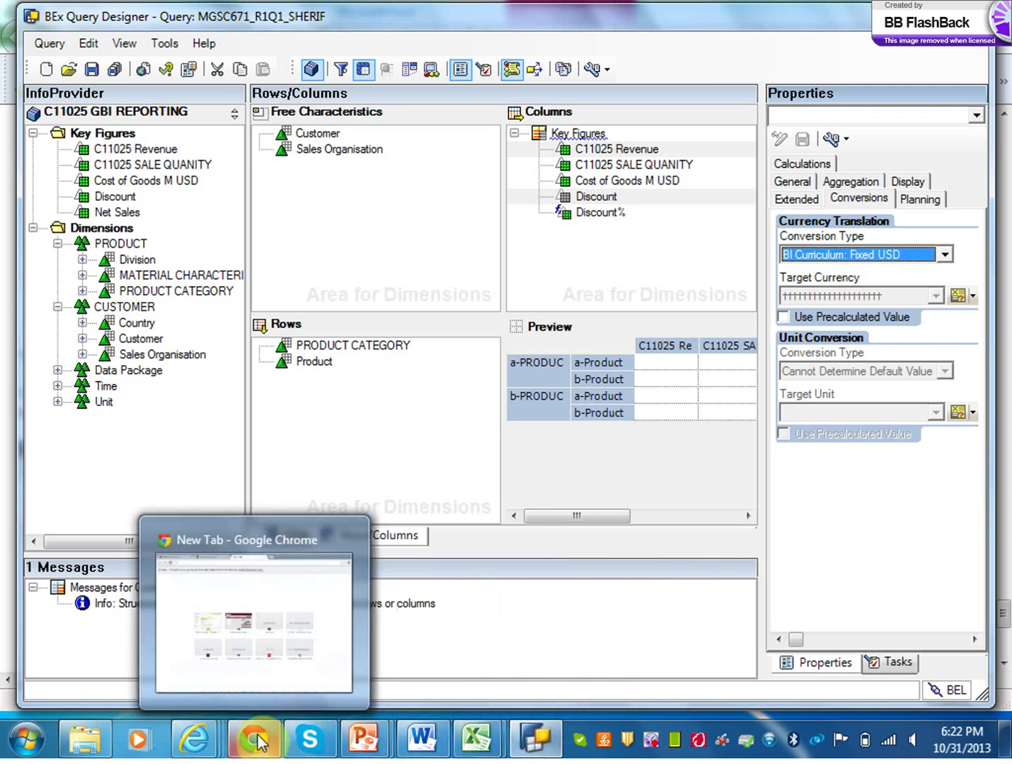
pyautogui.moveTo(203, 745)
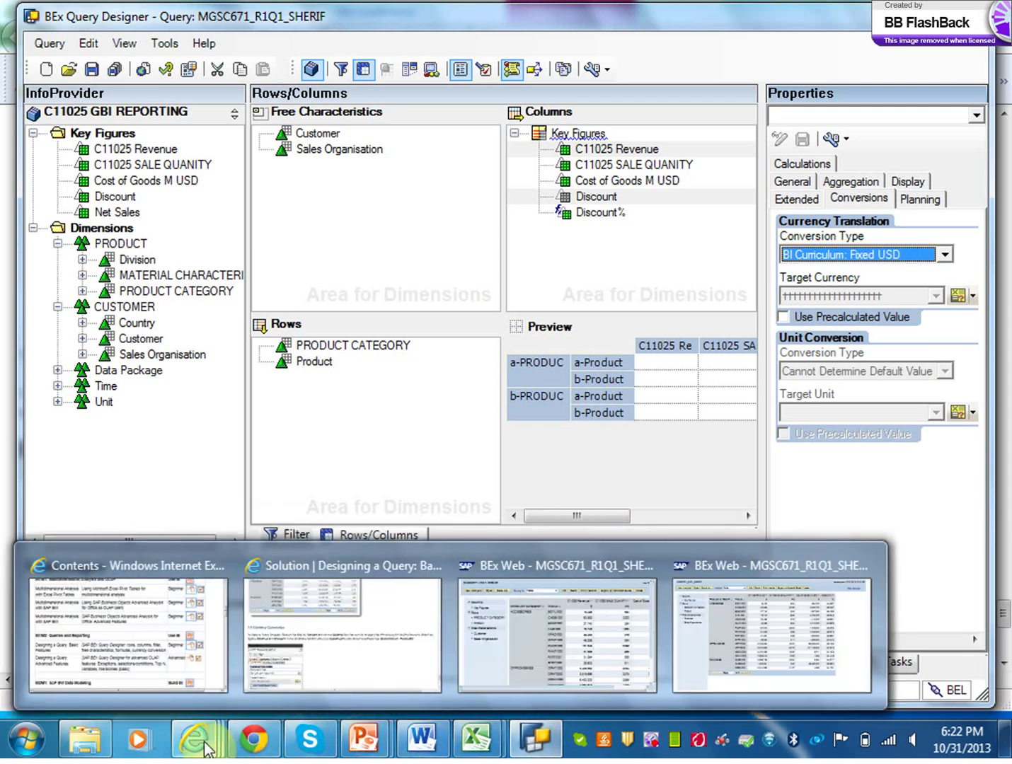
pyautogui.click(300, 686)
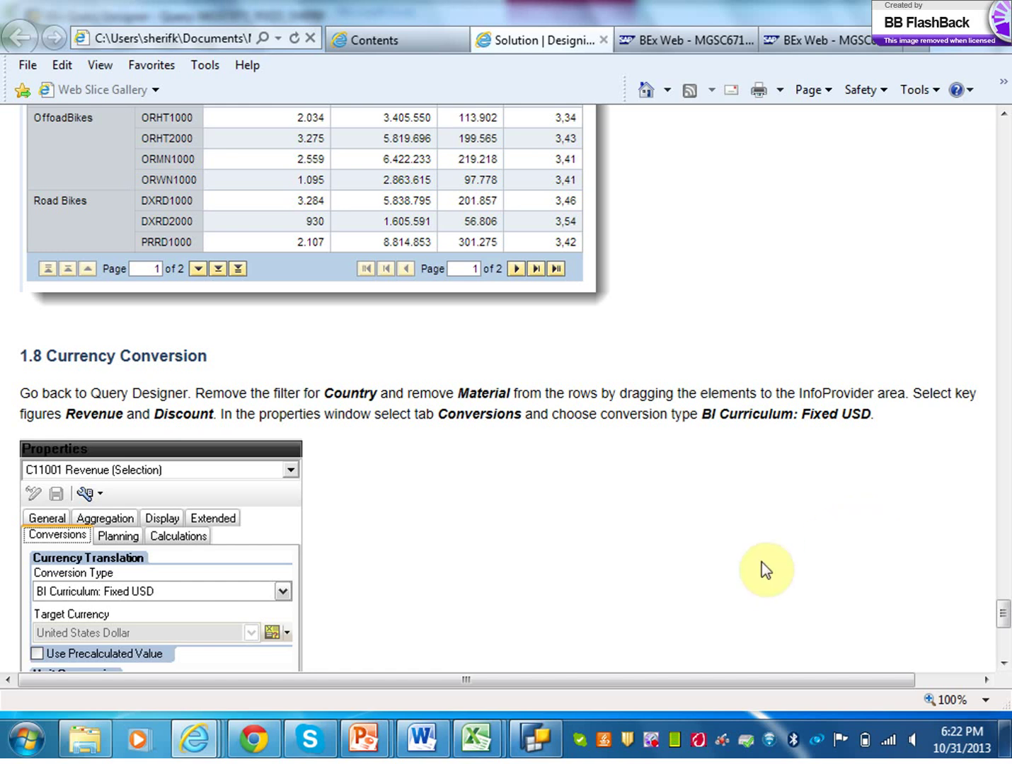
pyautogui.click(530, 746)
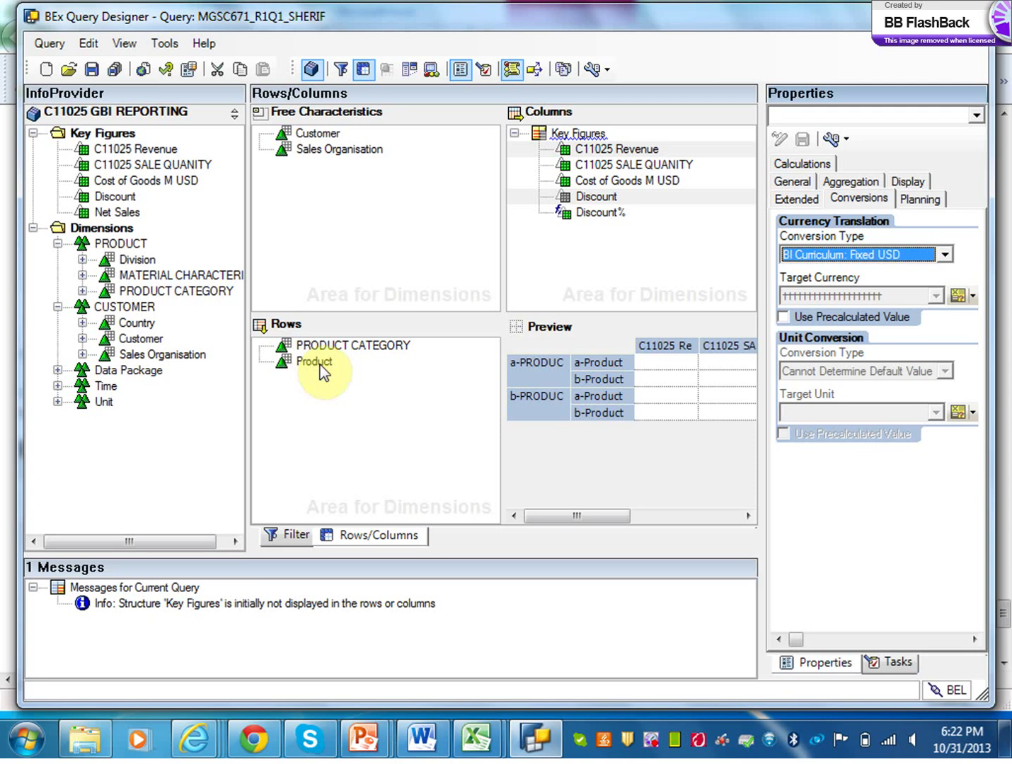
pyautogui.moveTo(273, 369); pyautogui.dragTo(152, 420)
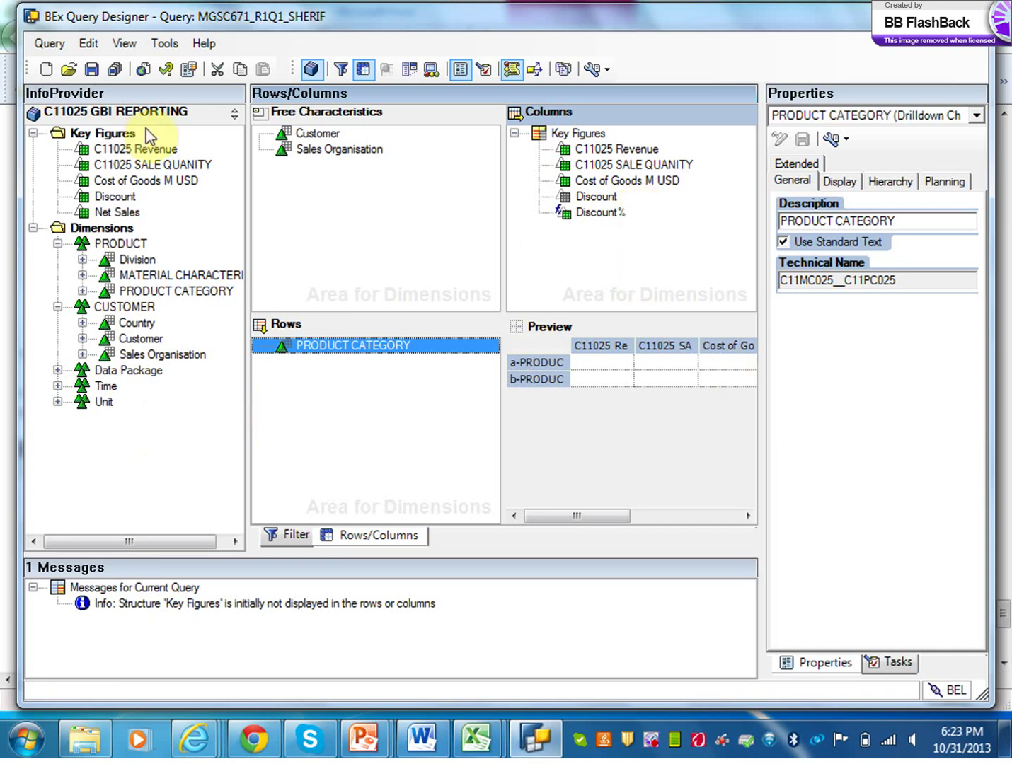
pyautogui.click(90, 70)
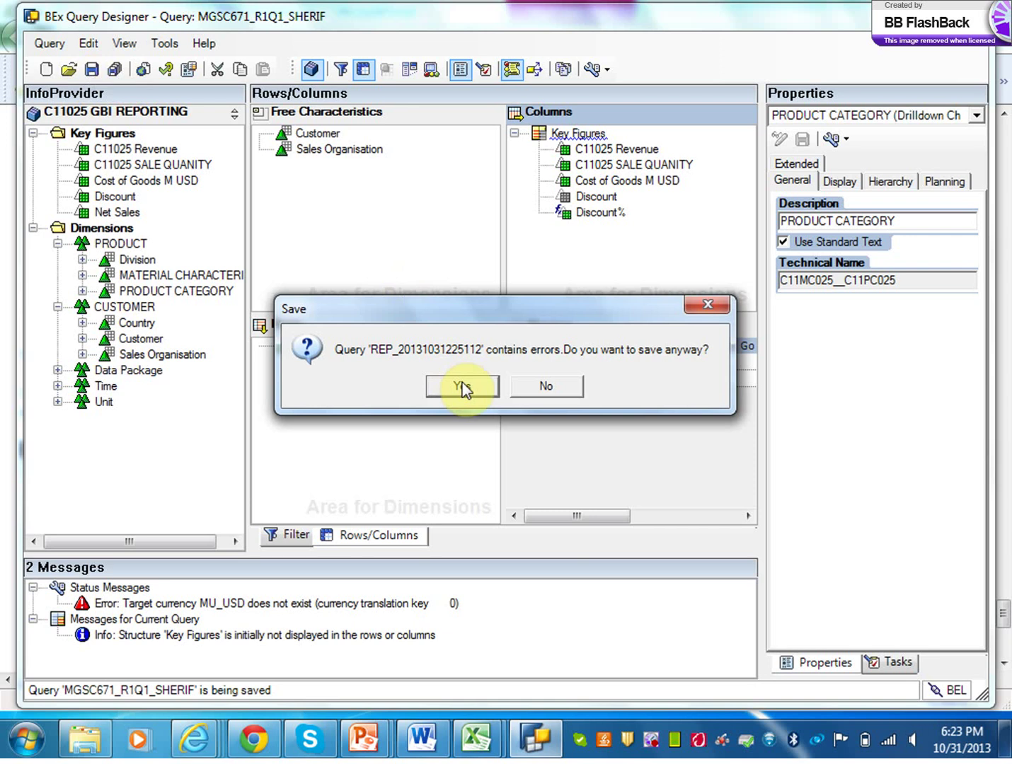
pyautogui.click(545, 386)
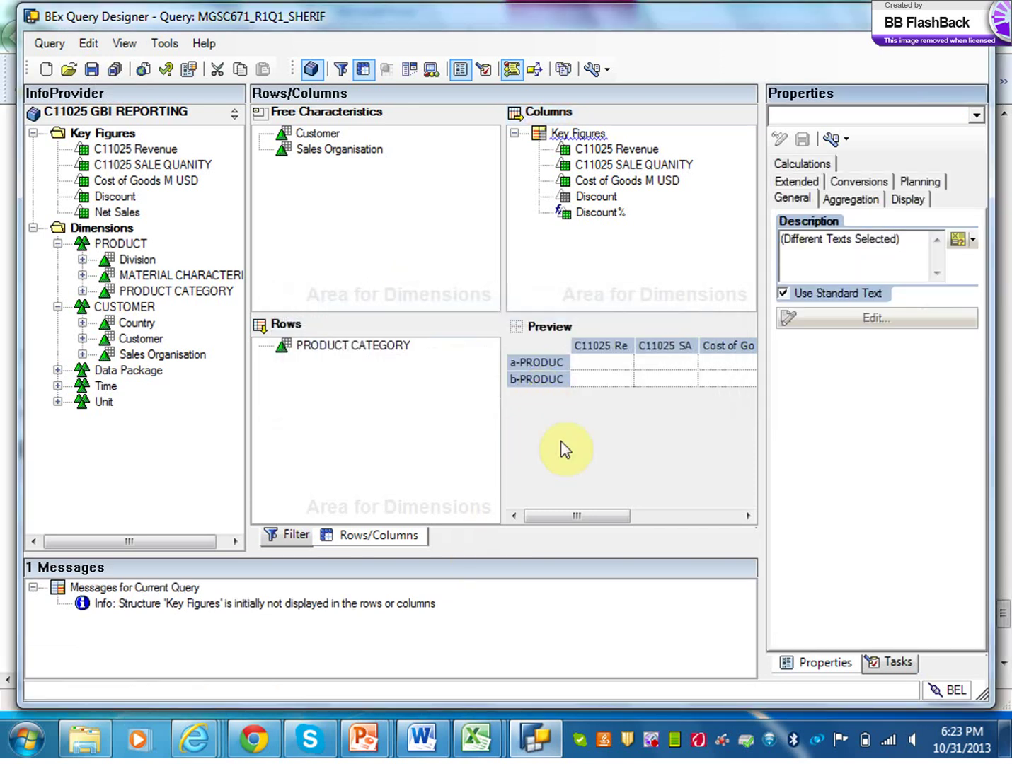
# Step: Reapply the conversion type BI Curriculum: Fixed USD to Discount and C11025 Revenue per the guide, and save the query despite its errors
pyautogui.click(594, 199)
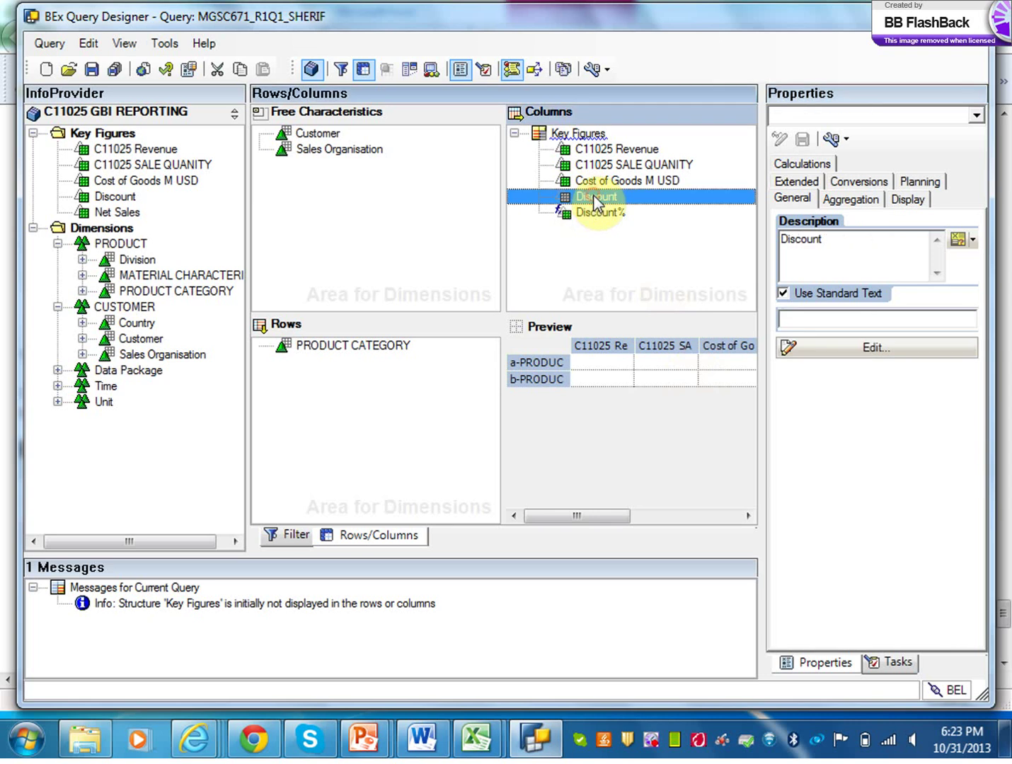
pyautogui.keyDown('ctrl'); pyautogui.click(606, 152); pyautogui.keyUp('ctrl')
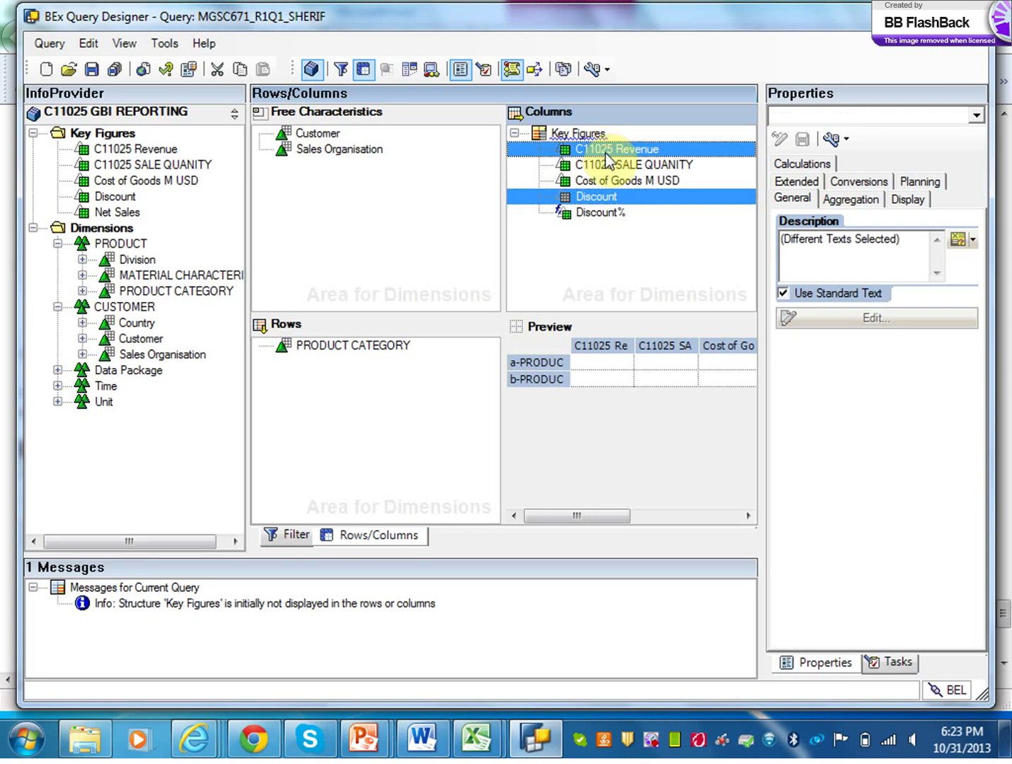
pyautogui.click(857, 186)
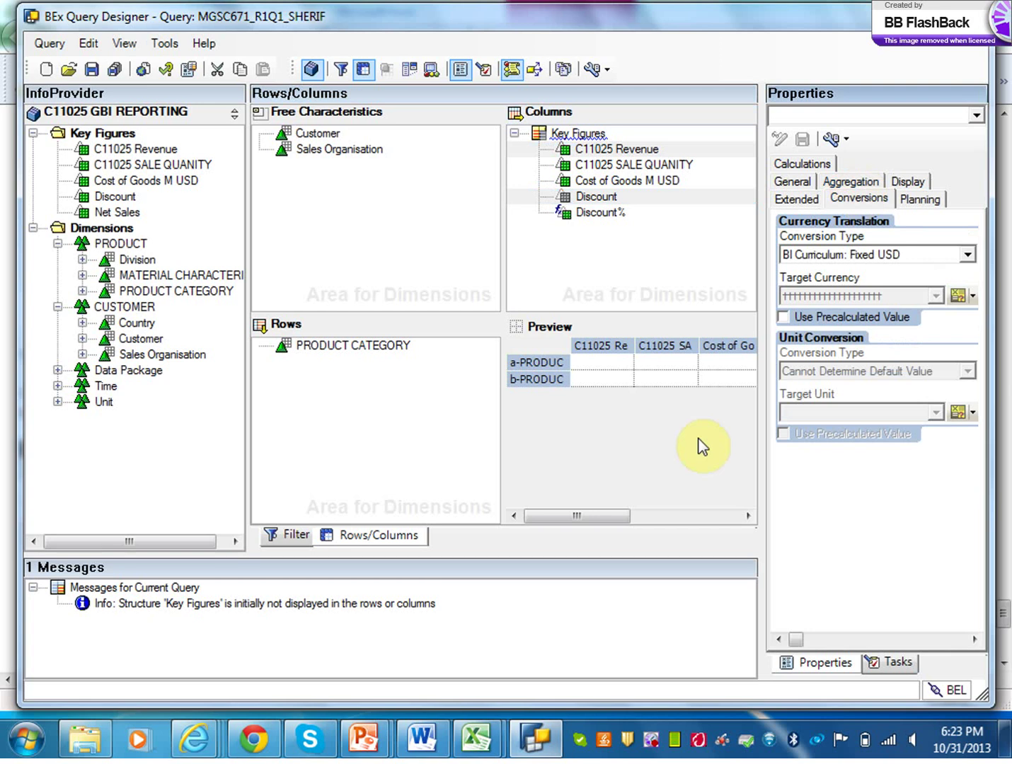
pyautogui.moveTo(252, 745)
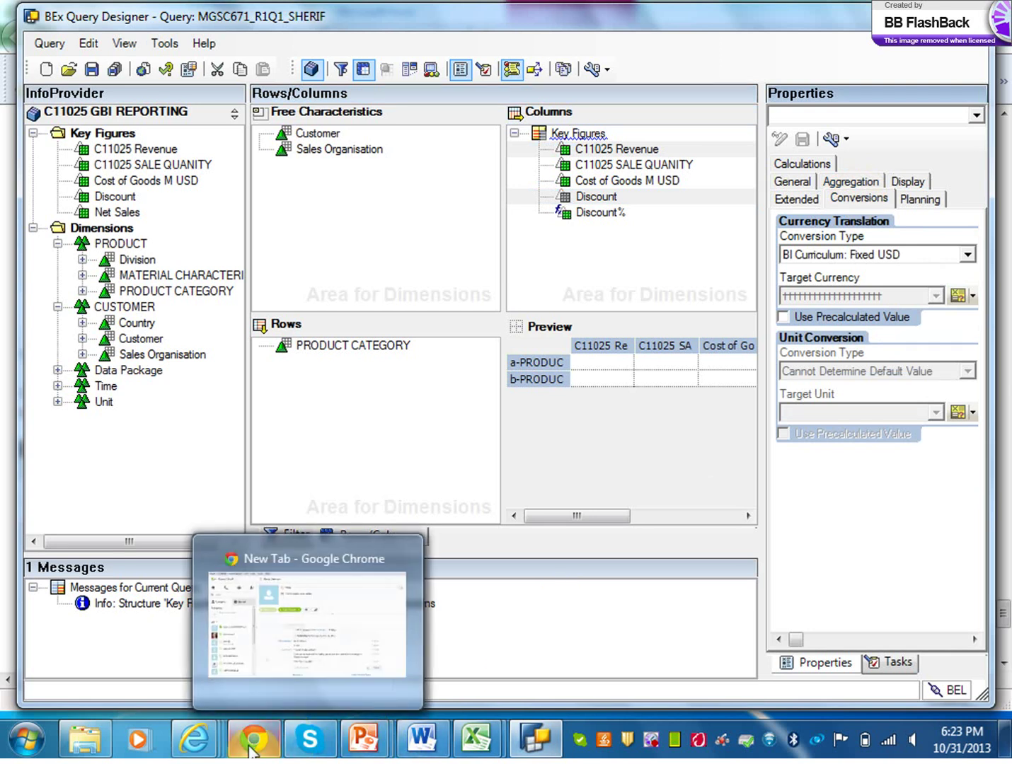
pyautogui.moveTo(195, 742)
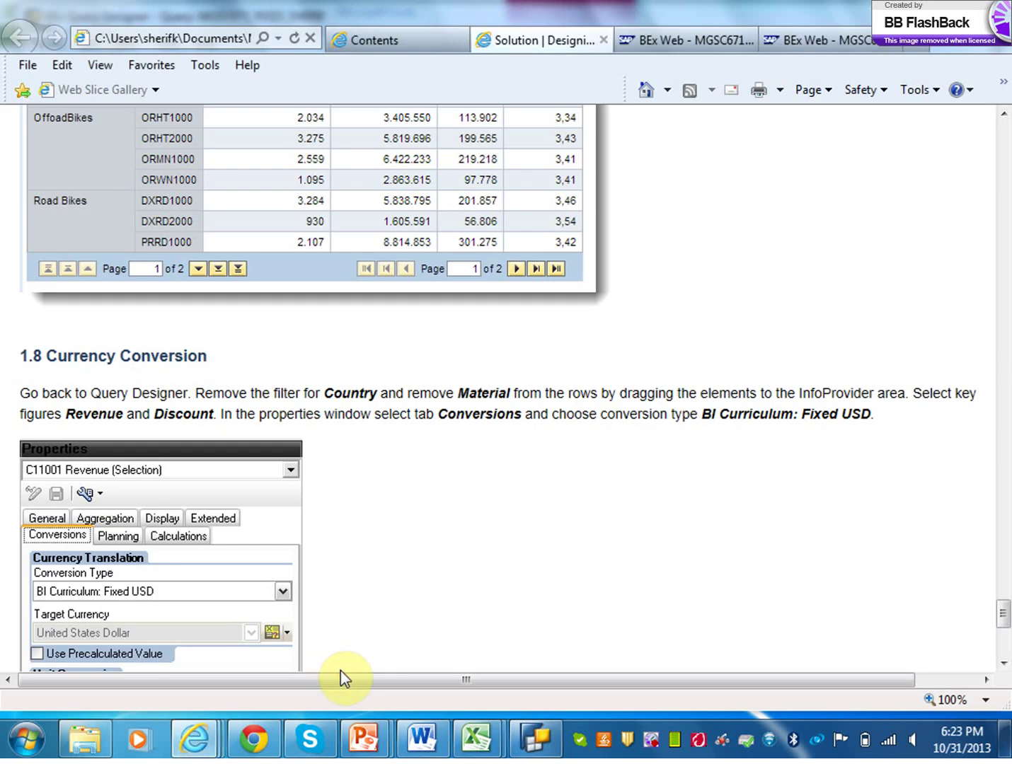
pyautogui.click(541, 745)
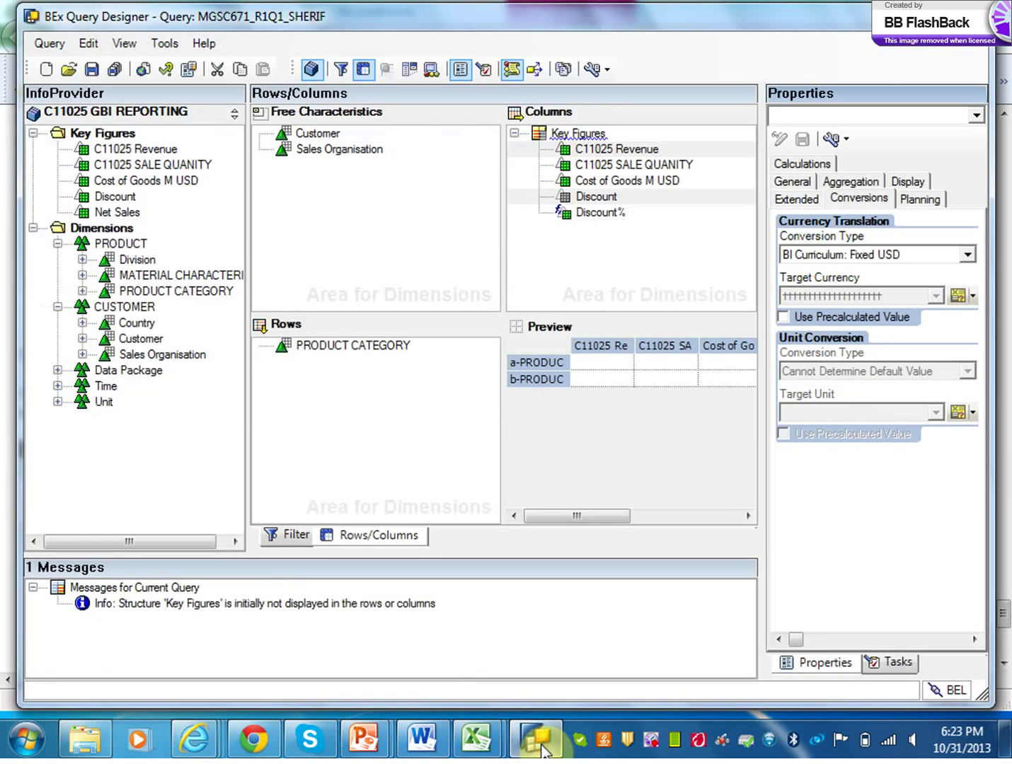
pyautogui.click(969, 256)
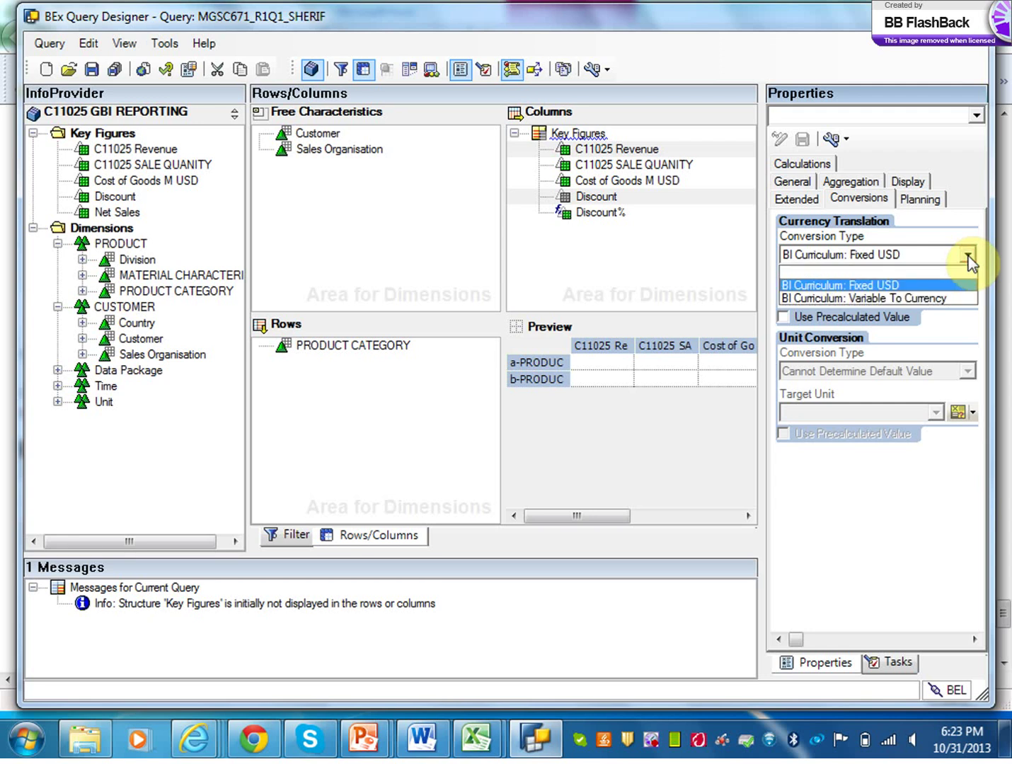
pyautogui.click(946, 287)
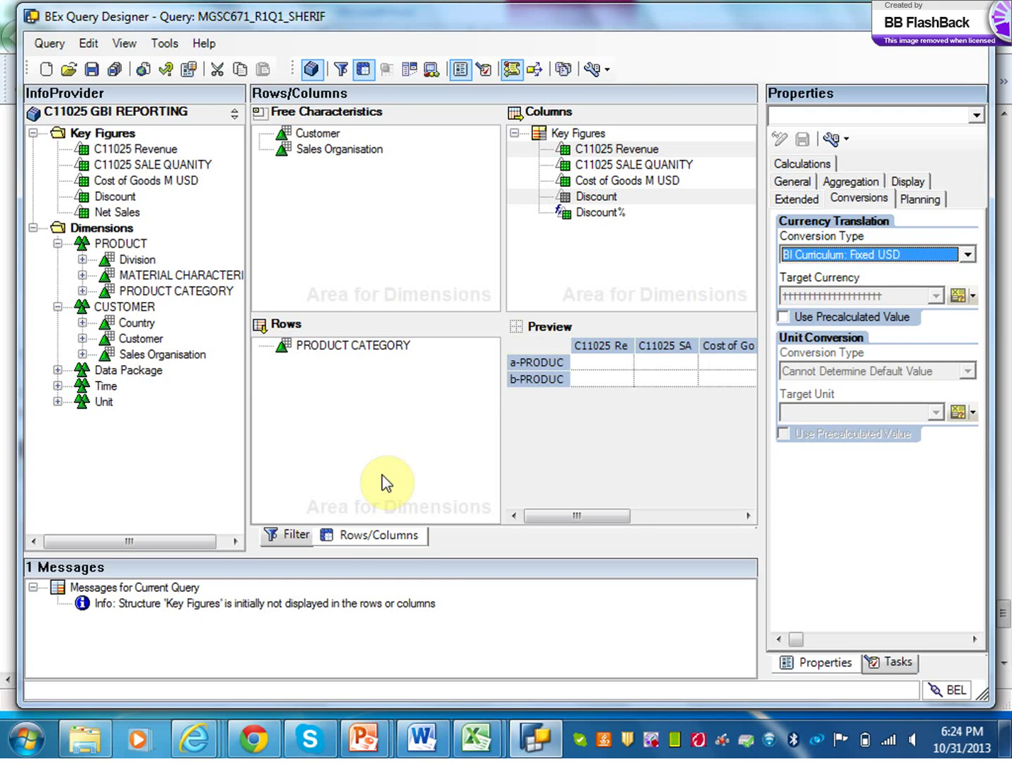
pyautogui.click(91, 70)
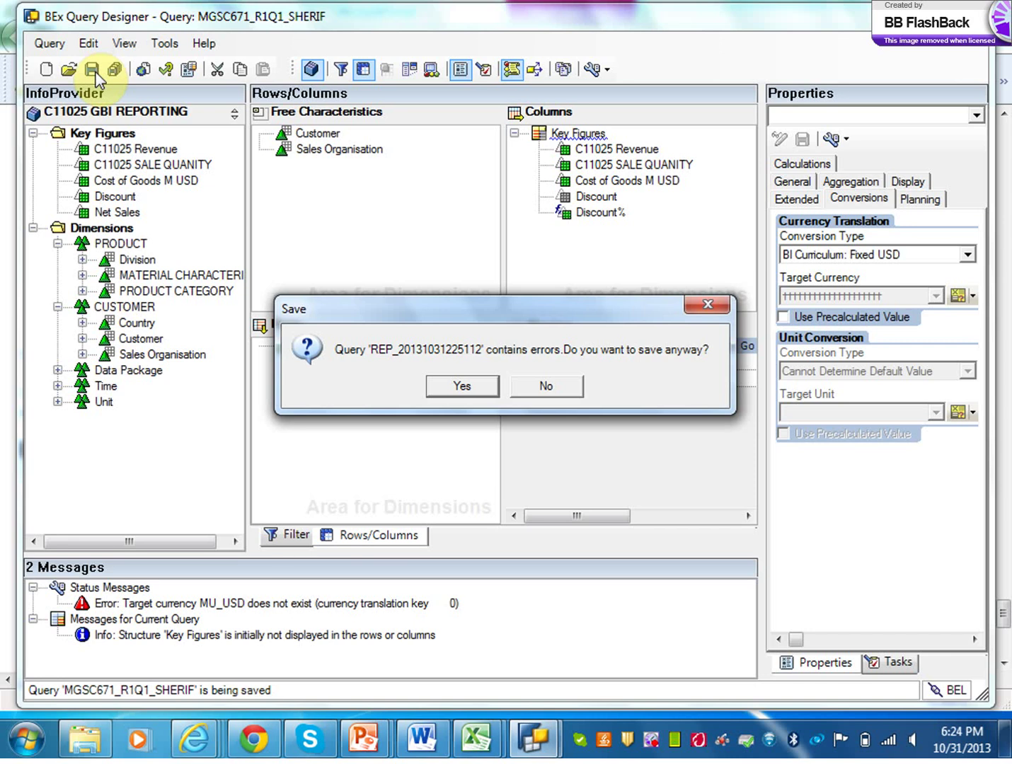
pyautogui.click(448, 395)
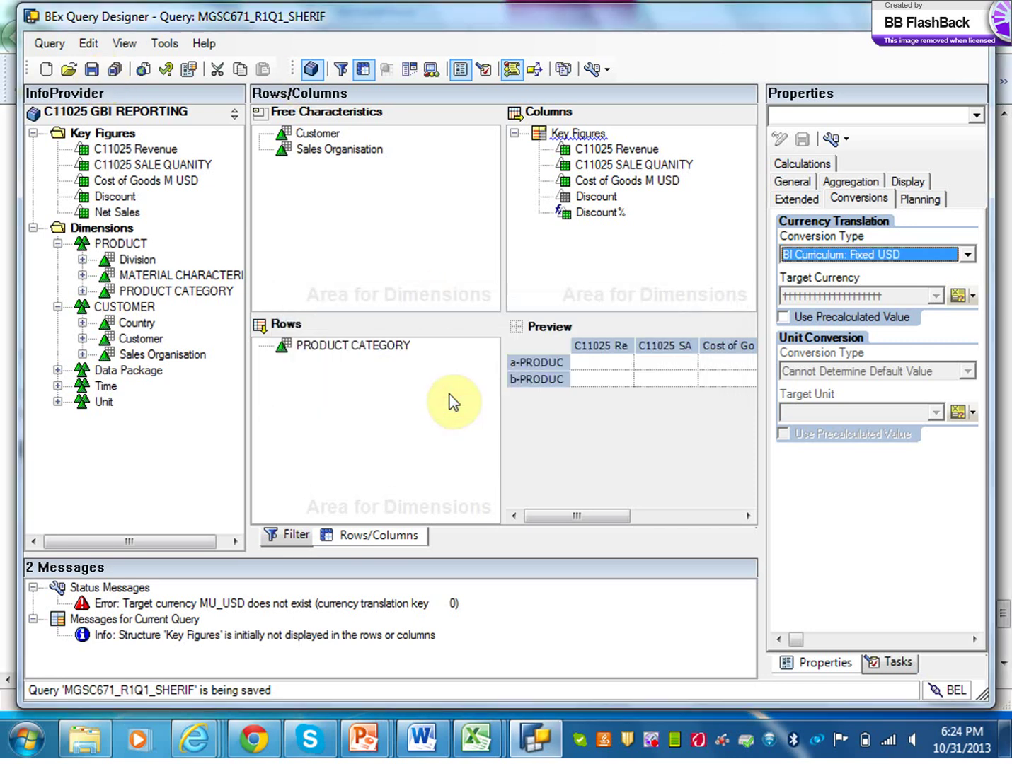
# Step: Remove Cost of Goods M USD from the columns and set the conversion type of C11025 Revenue and Discount to BI Curriculum: Fixed USD
pyautogui.click(573, 183)
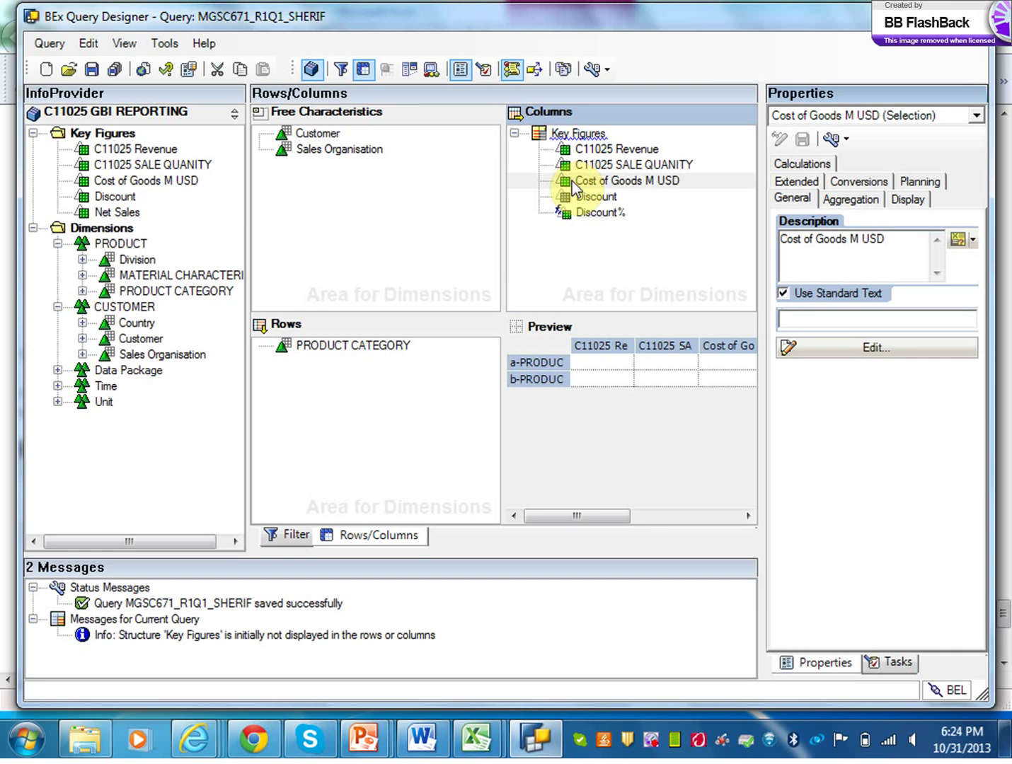
pyautogui.moveTo(572, 183); pyautogui.dragTo(185, 227)
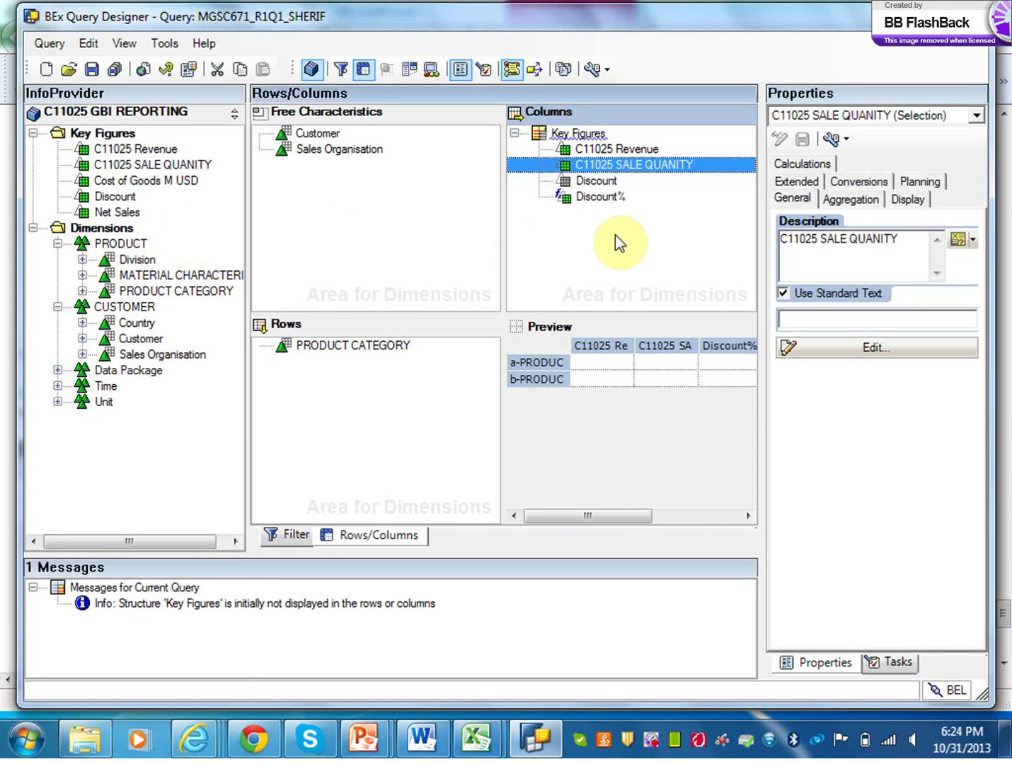
pyautogui.click(656, 149)
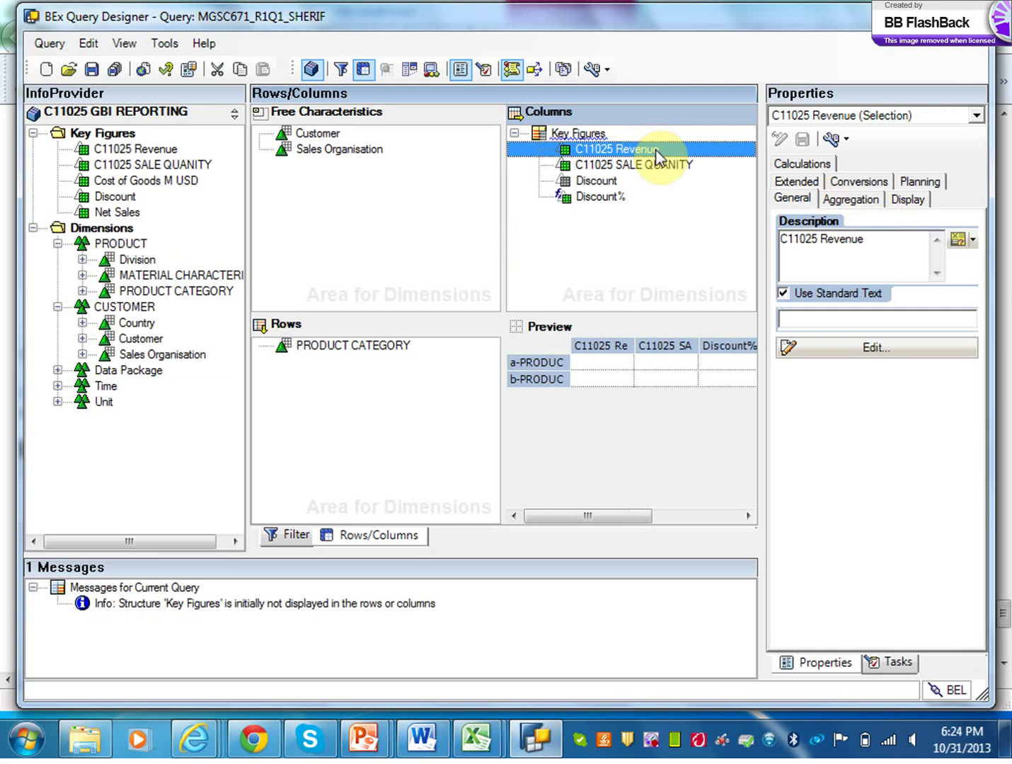
pyautogui.keyDown('shift'); pyautogui.click(593, 181); pyautogui.keyUp('shift')
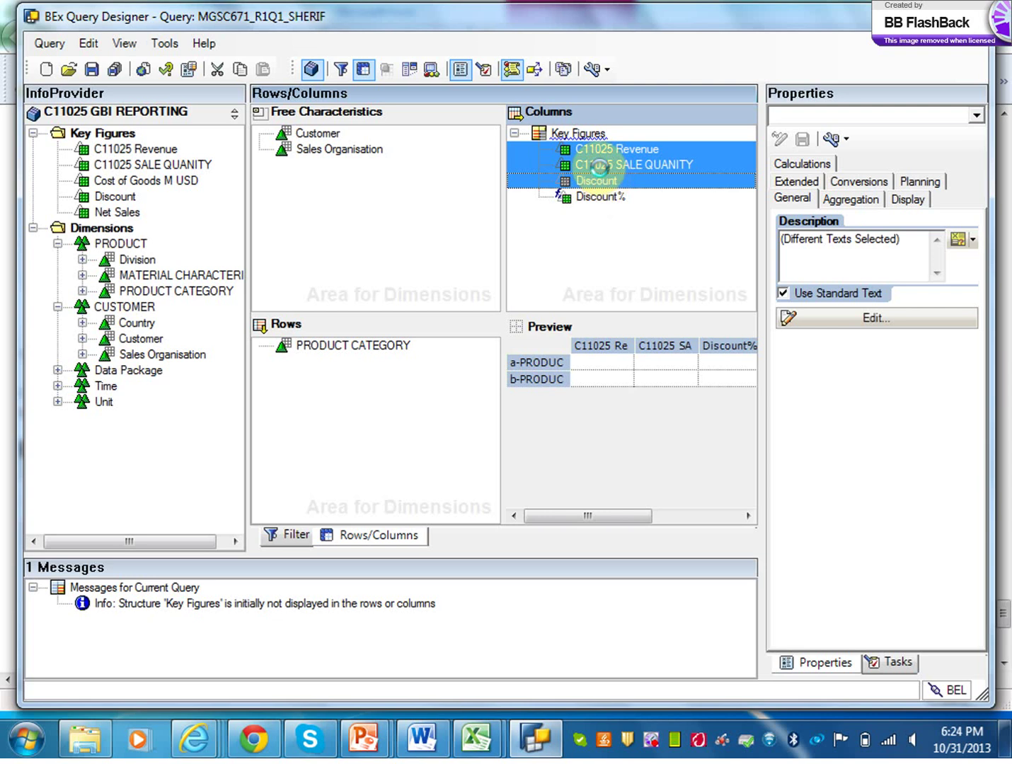
pyautogui.click(600, 168)
pyautogui.click(599, 150)
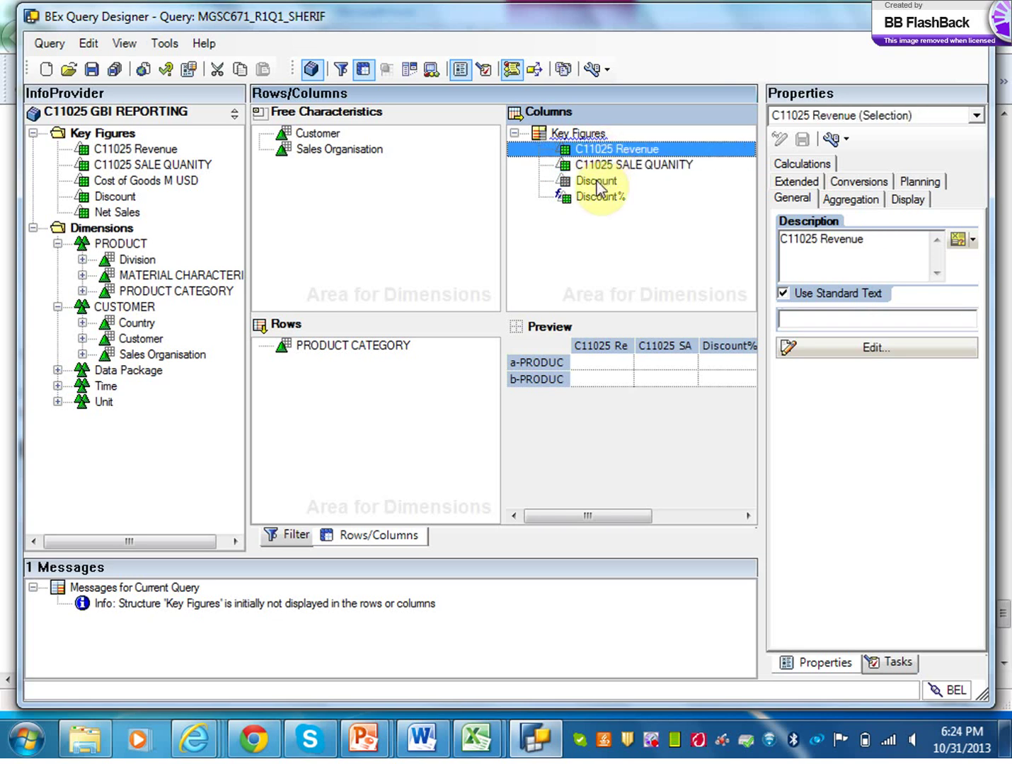
pyautogui.keyDown('ctrl'); pyautogui.click(596, 183); pyautogui.keyUp('ctrl')
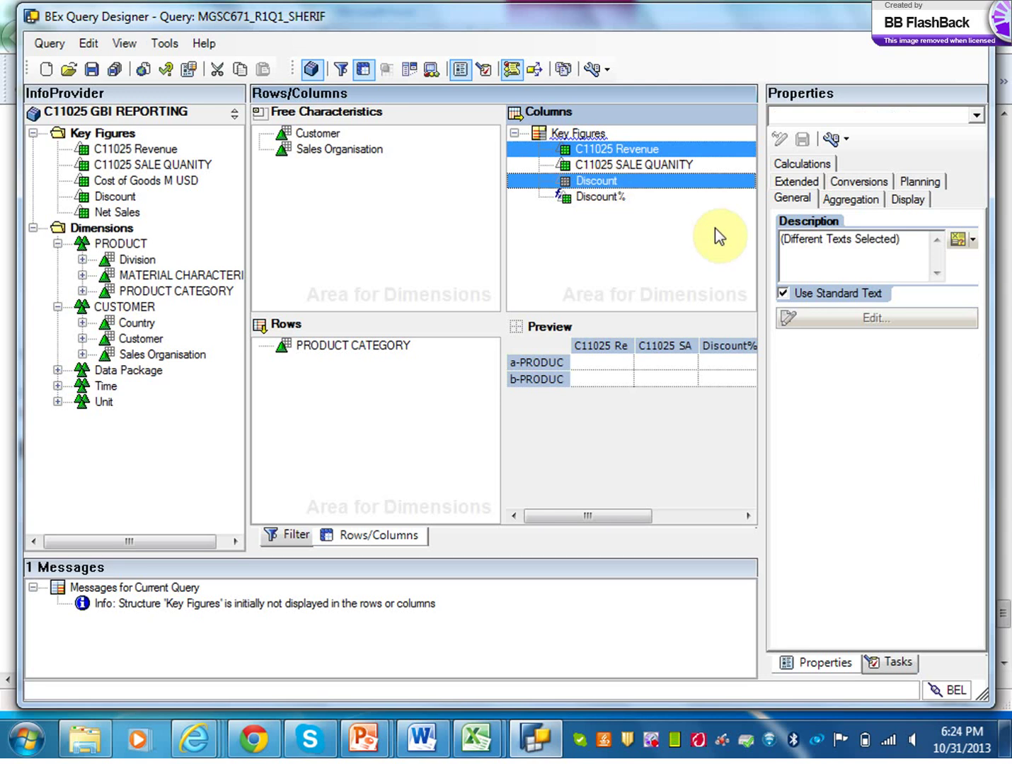
pyautogui.click(859, 181)
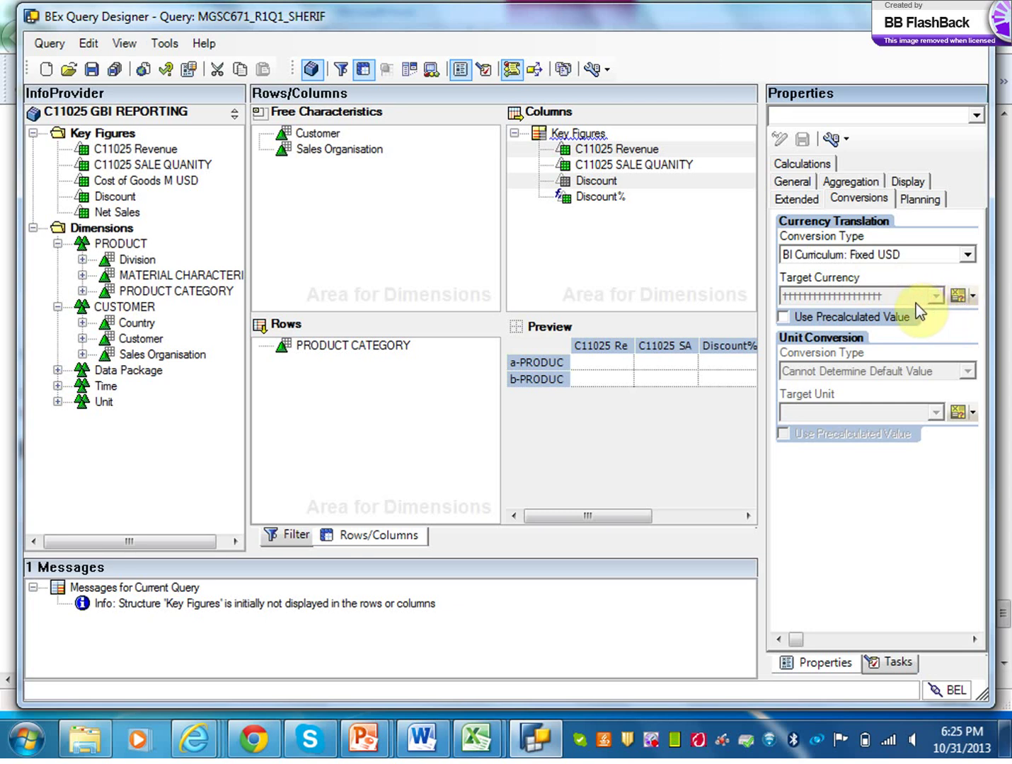
pyautogui.click(787, 319)
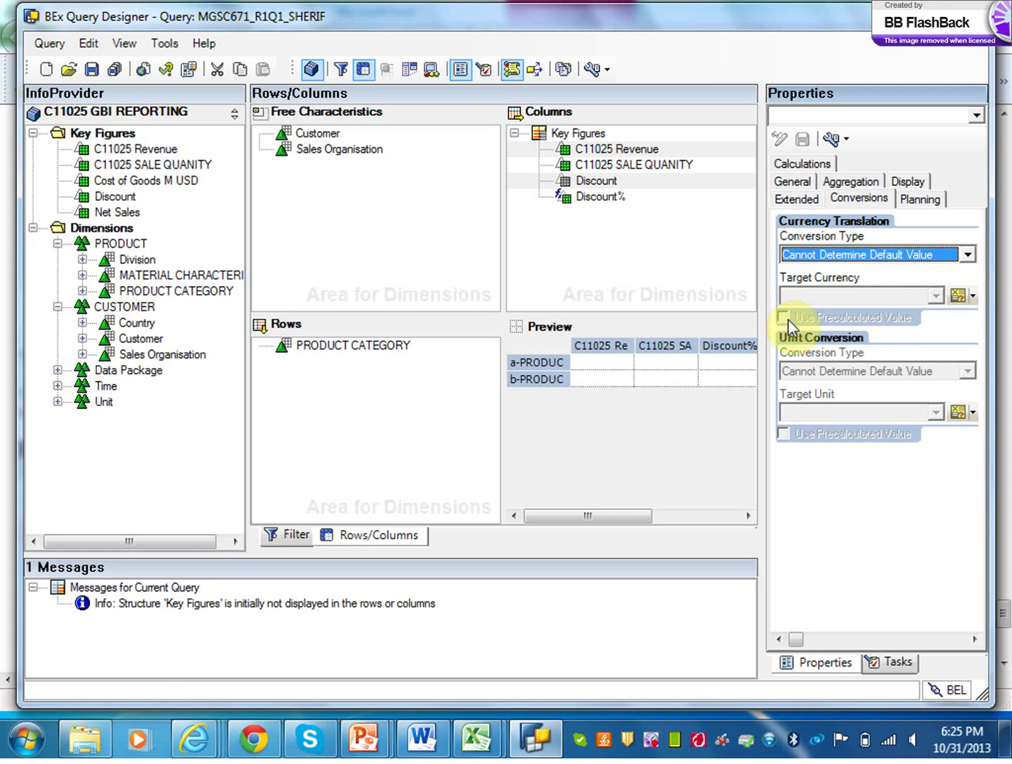
pyautogui.click(968, 254)
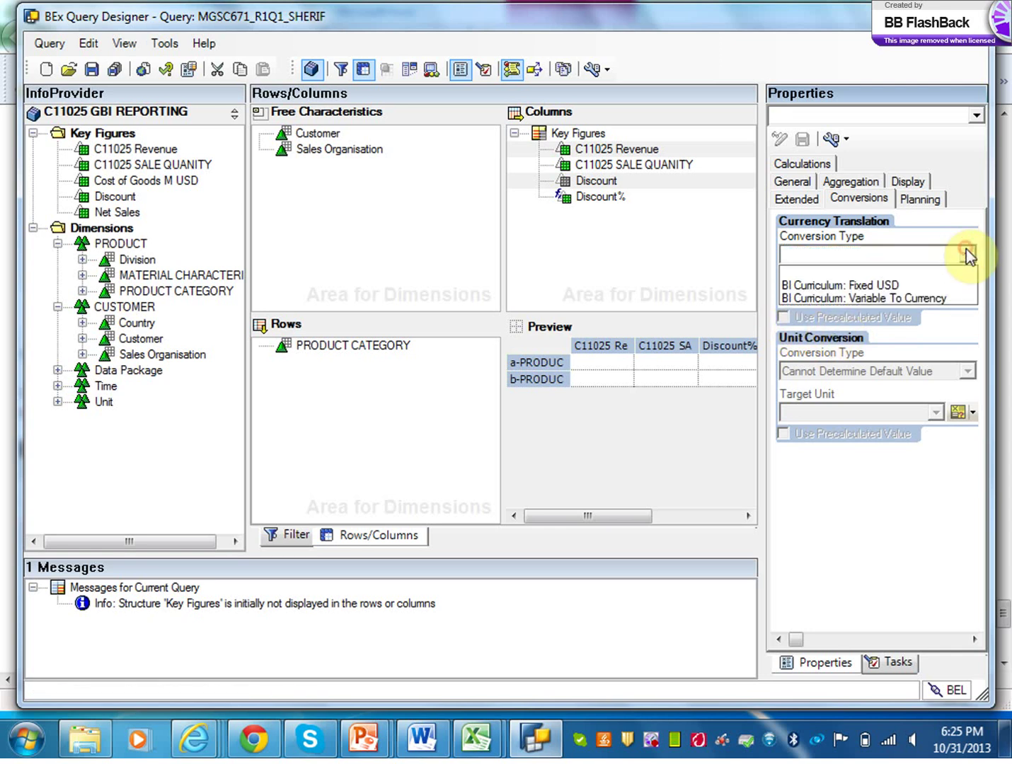
pyautogui.click(906, 286)
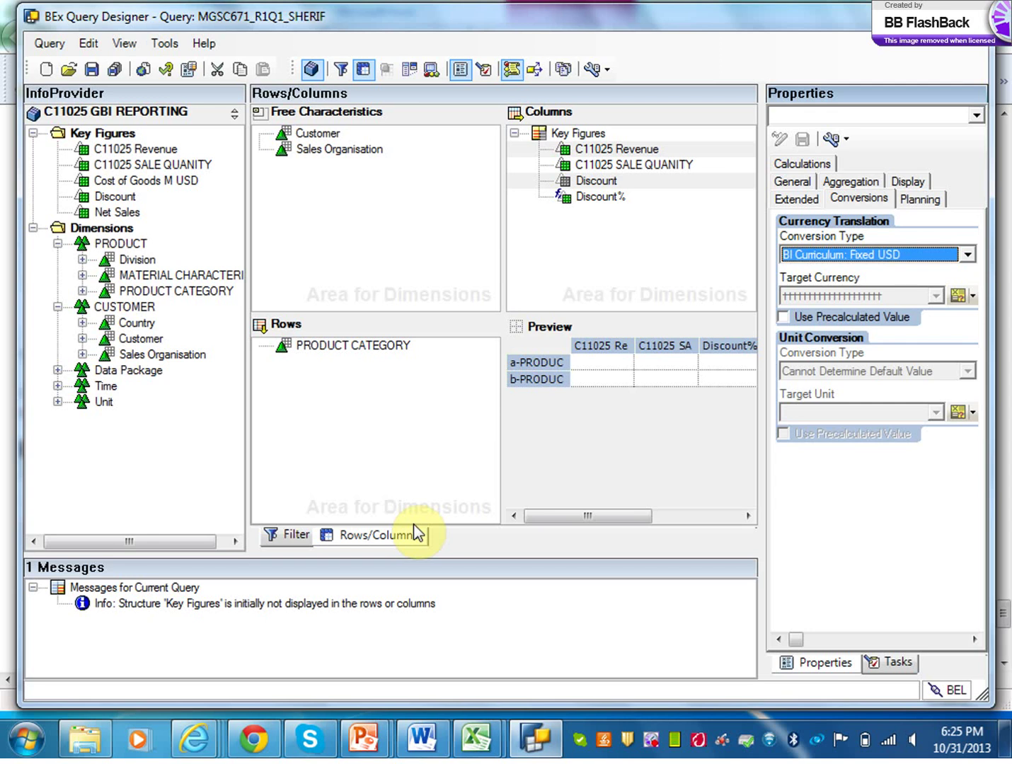
# Step: Try the conversion type BI Curriculum: Variable To Currency for the key figures, and switch back to BI Curriculum: Fixed USD
pyautogui.click(965, 258)
pyautogui.click(910, 296)
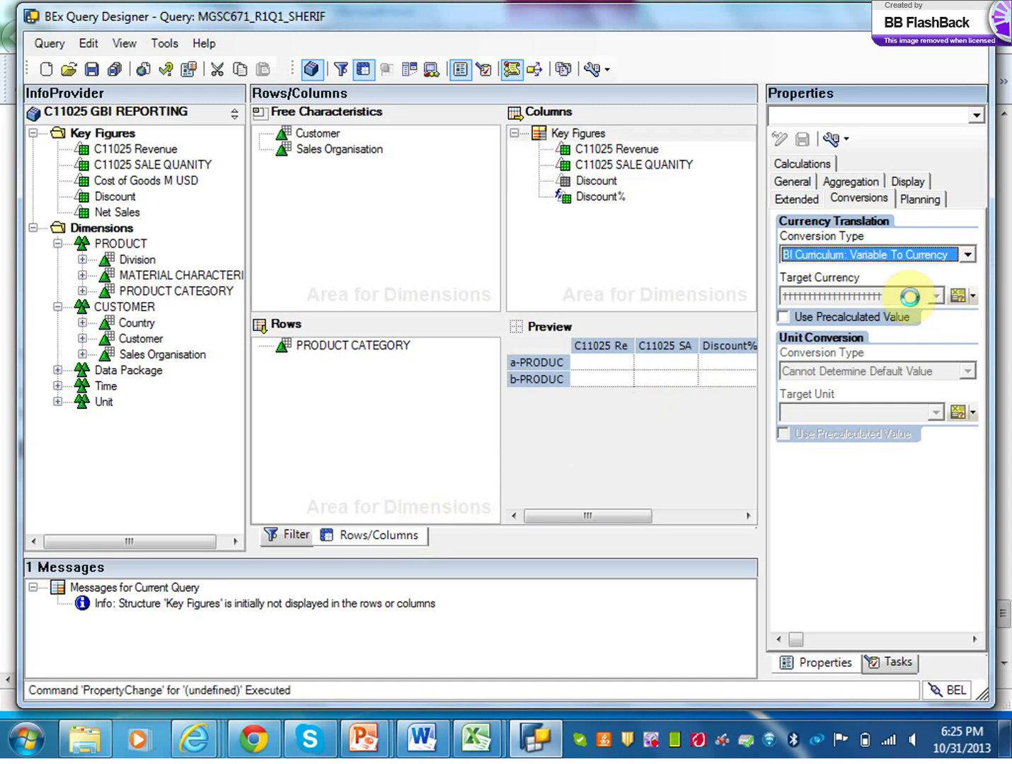
pyautogui.click(967, 255)
pyautogui.click(936, 258)
pyautogui.click(965, 252)
pyautogui.click(901, 284)
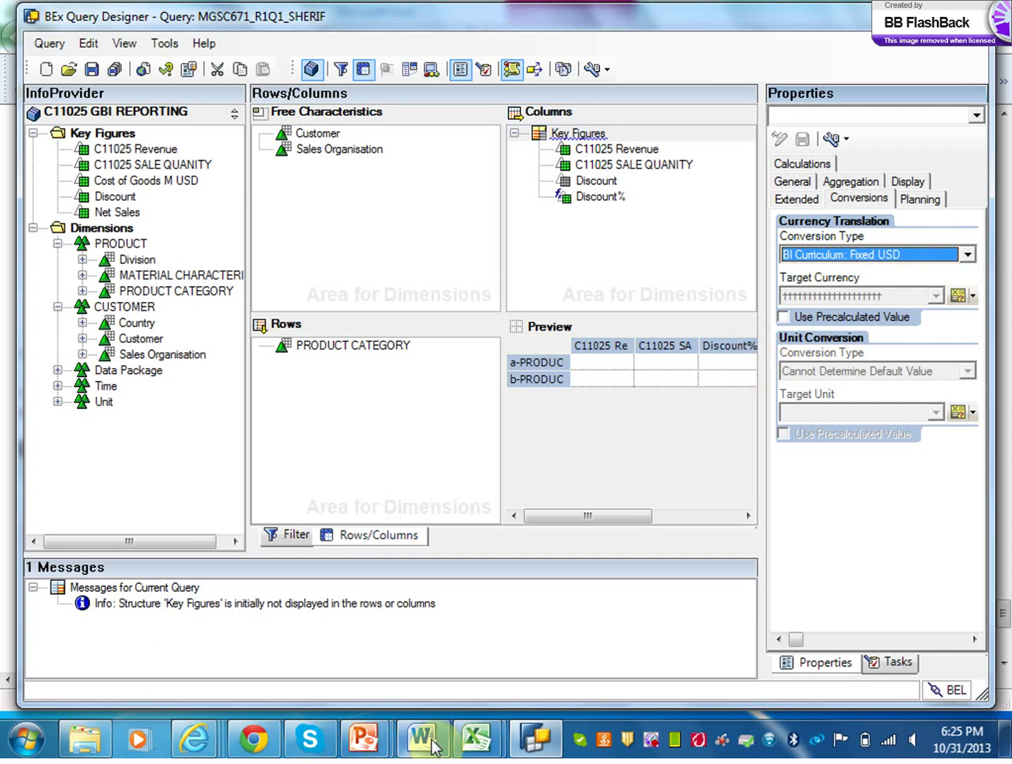
# Step: Check the currency conversion settings of C11025 Revenue and Discount individually against section 1.8 of the solution guide
pyautogui.click(206, 752)
pyautogui.click(318, 652)
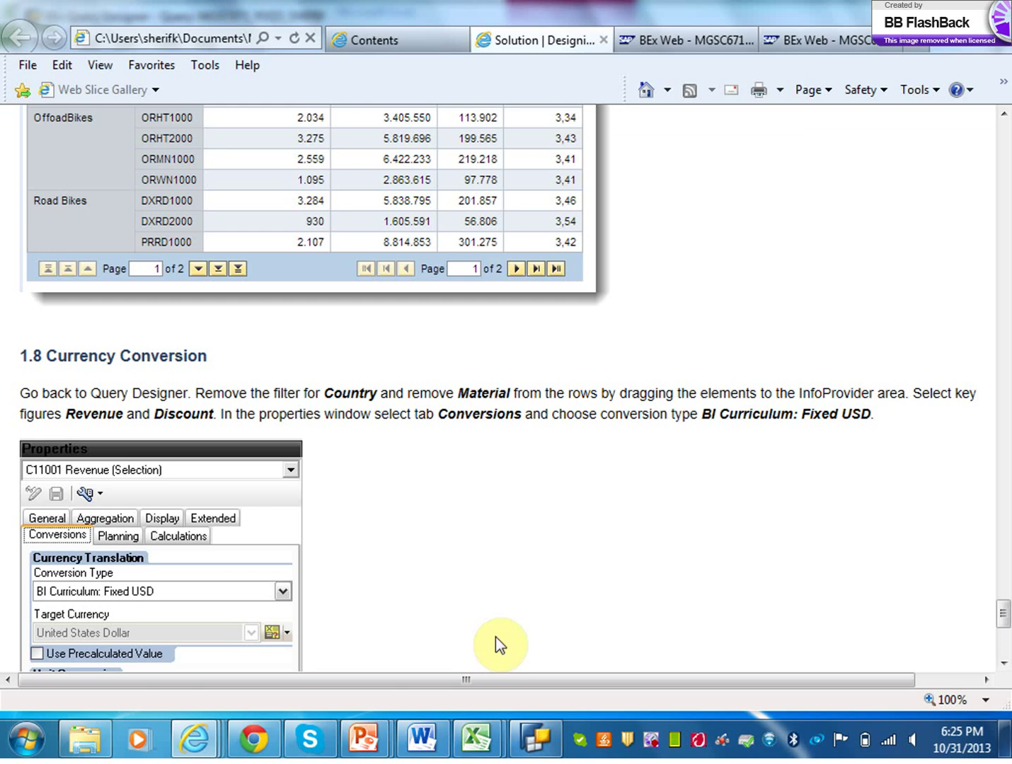
pyautogui.click(527, 744)
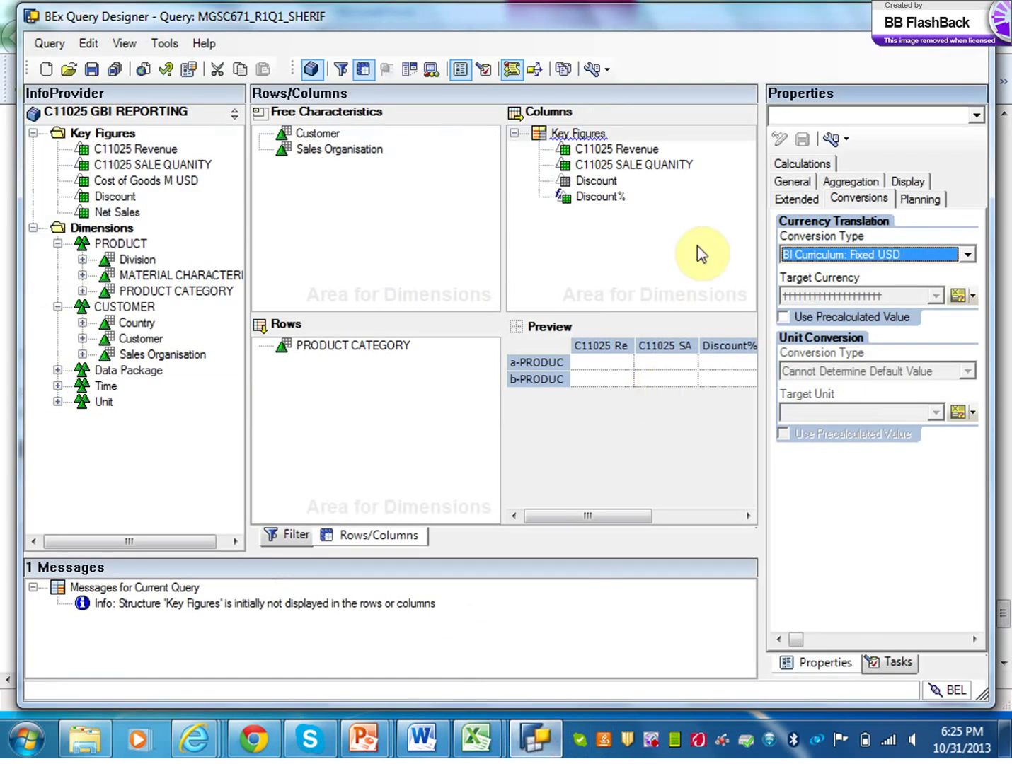
pyautogui.click(705, 281)
pyautogui.click(631, 147)
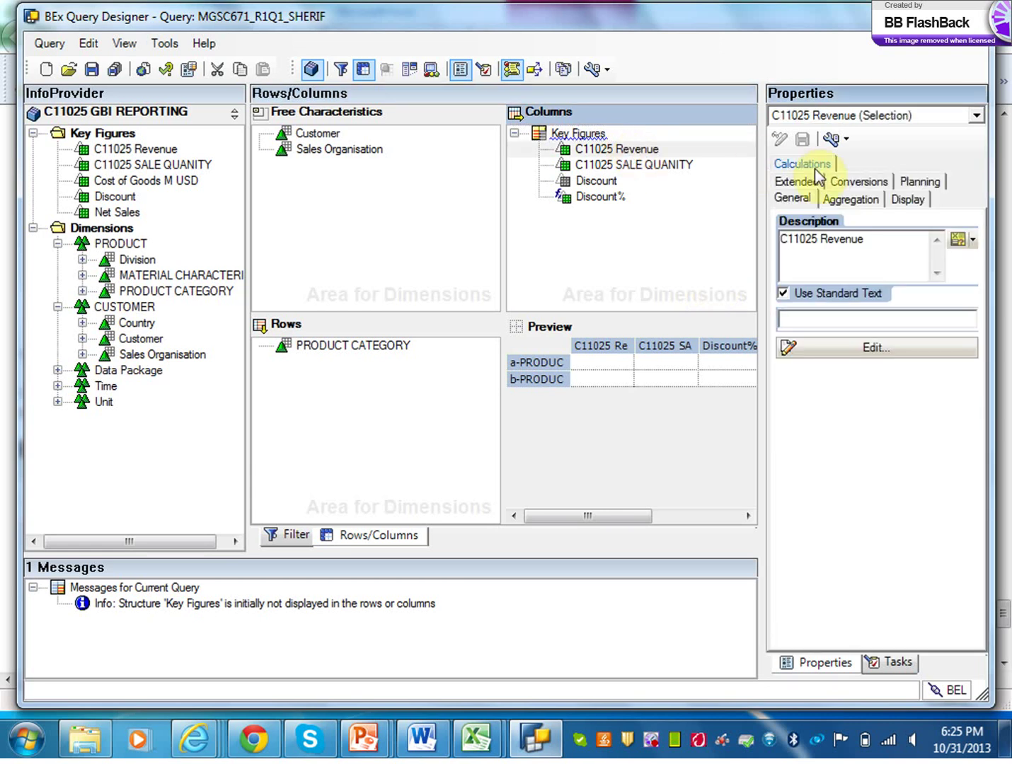
pyautogui.click(851, 182)
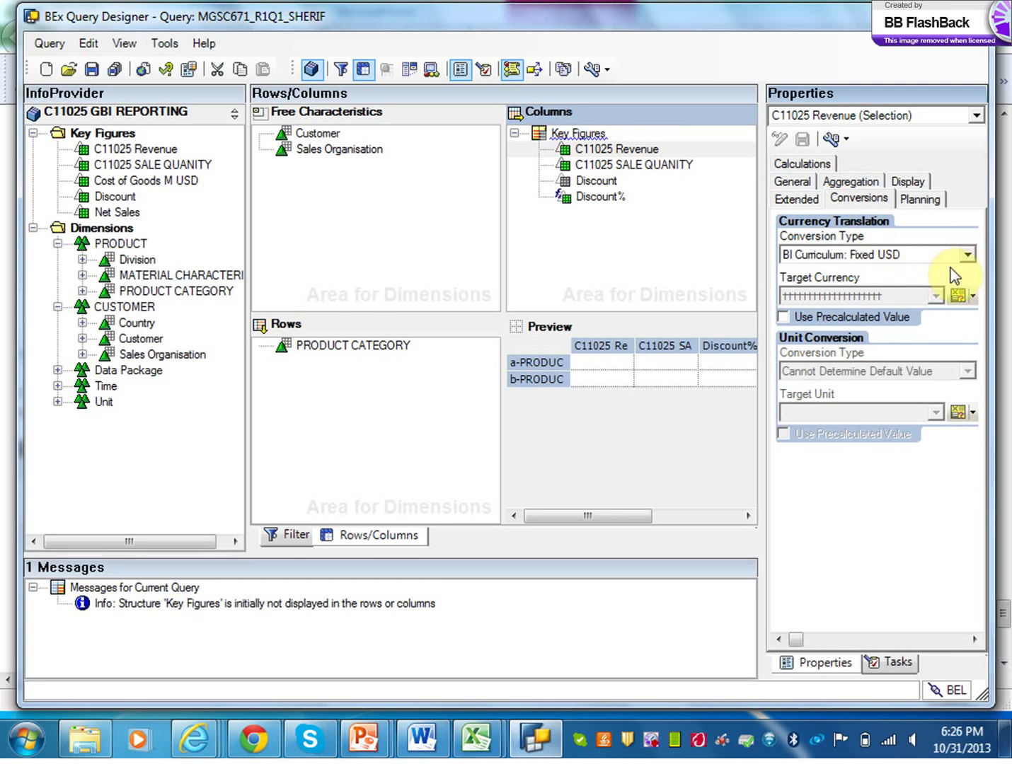
pyautogui.click(584, 186)
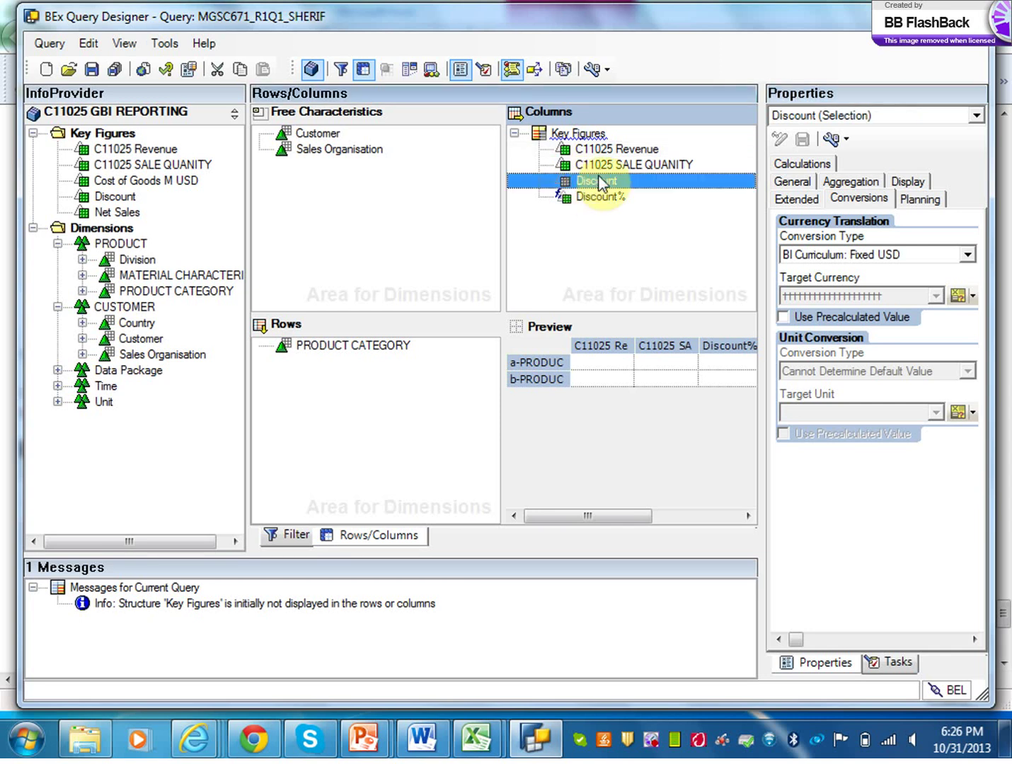
# Step: Remove C11025 SALE QUANITY and Discount% from the columns, keeping only C11025 Revenue and Discount
pyautogui.moveTo(596, 169); pyautogui.dragTo(242, 204)
pyautogui.moveTo(573, 183); pyautogui.dragTo(214, 219)
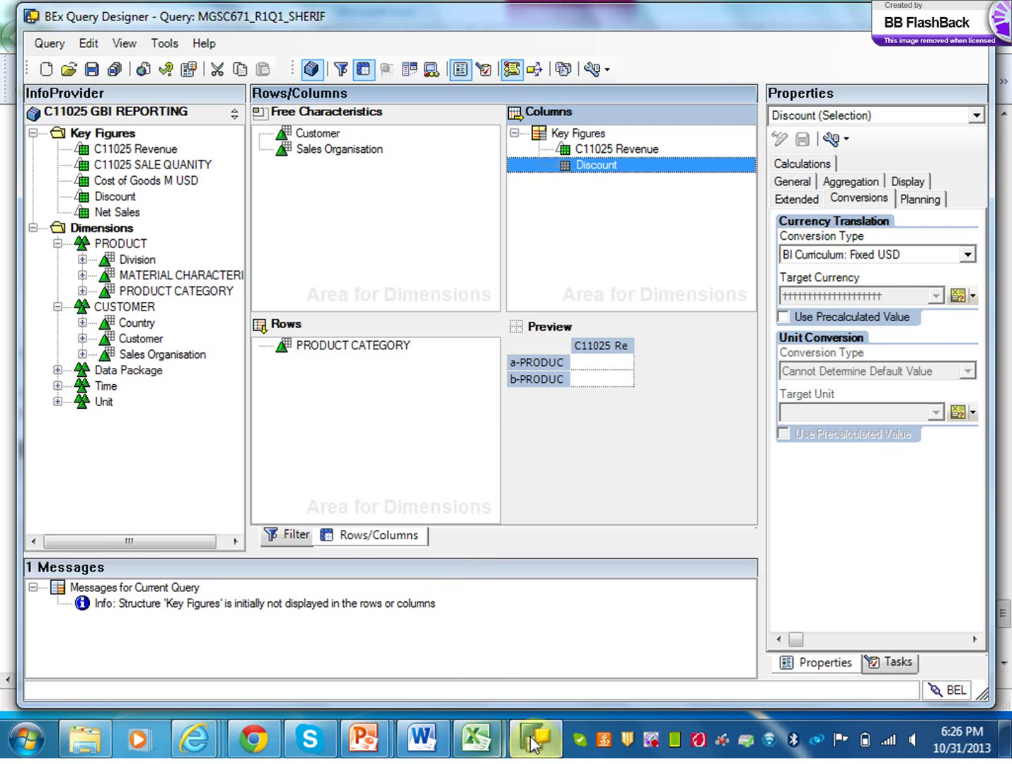
# Step: Examine the conversion properties and the expected result table in the Currency Conversion section of the solution guide
pyautogui.moveTo(269, 739)
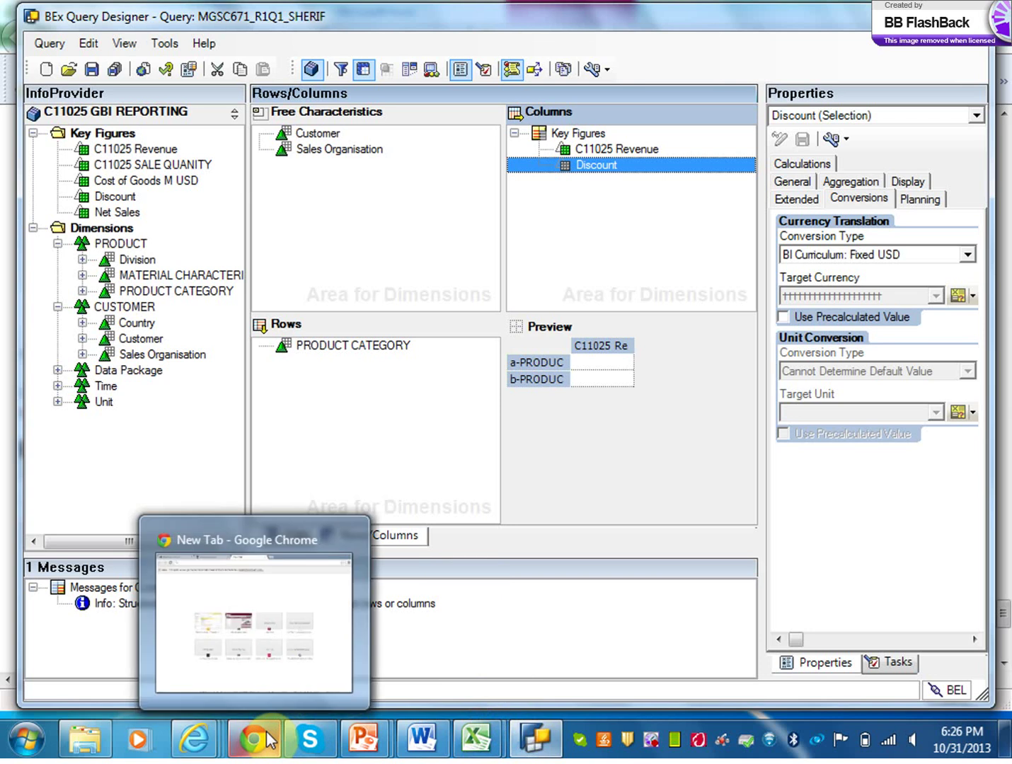
pyautogui.moveTo(314, 746)
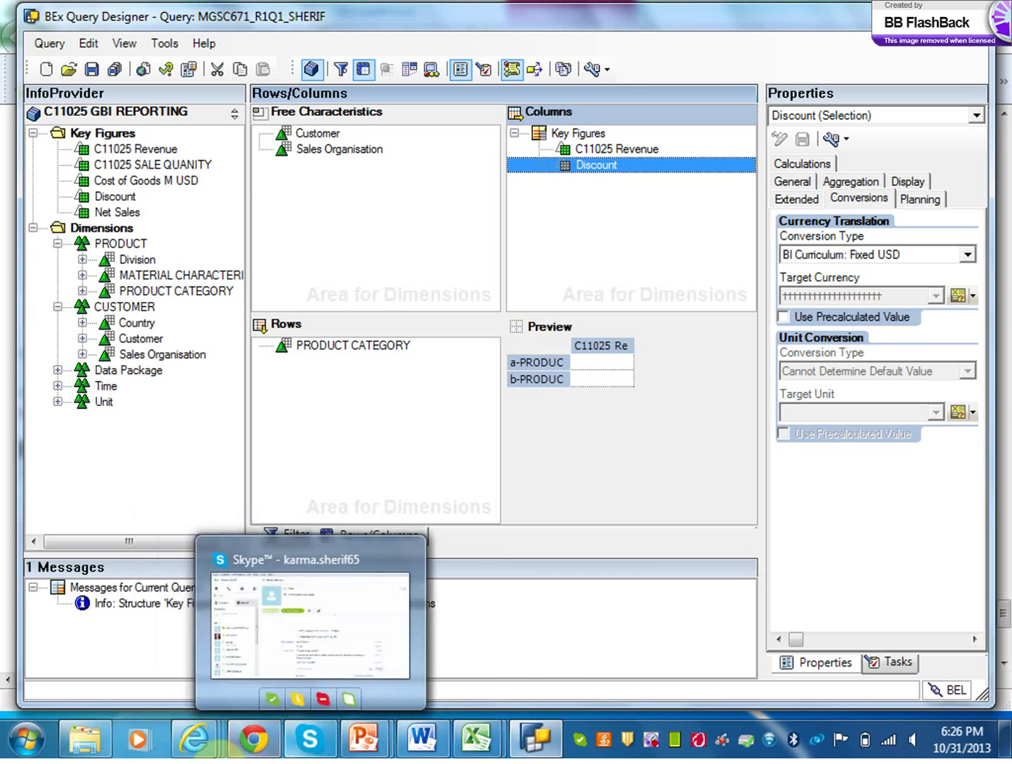
pyautogui.moveTo(186, 749)
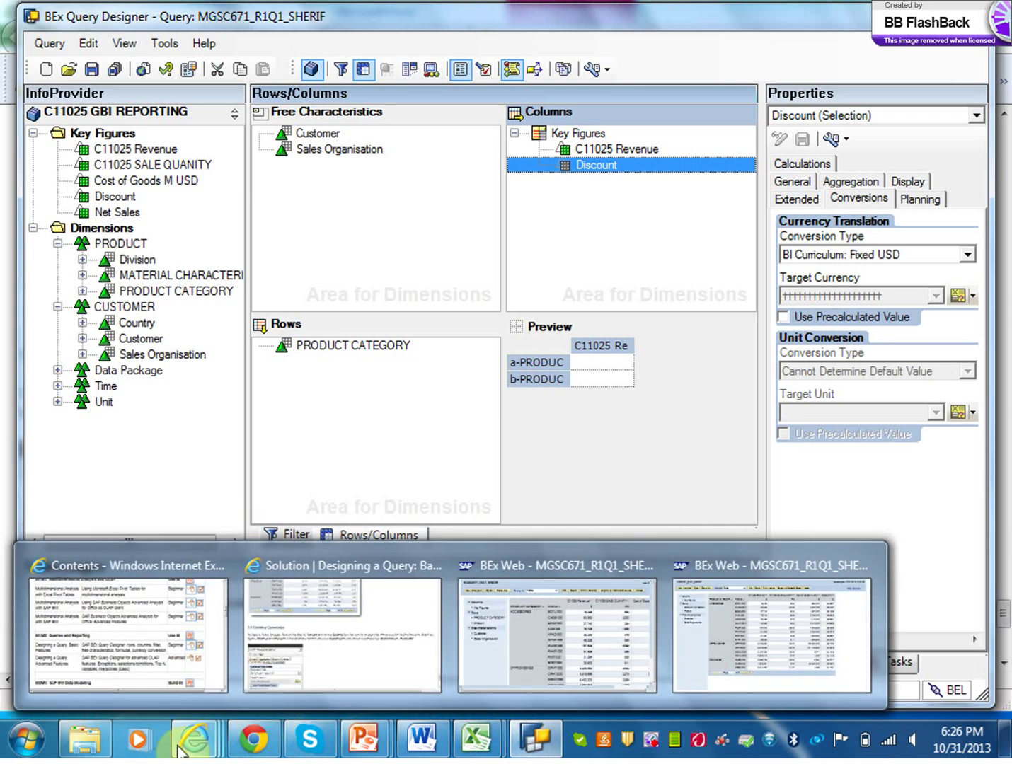
pyautogui.click(326, 670)
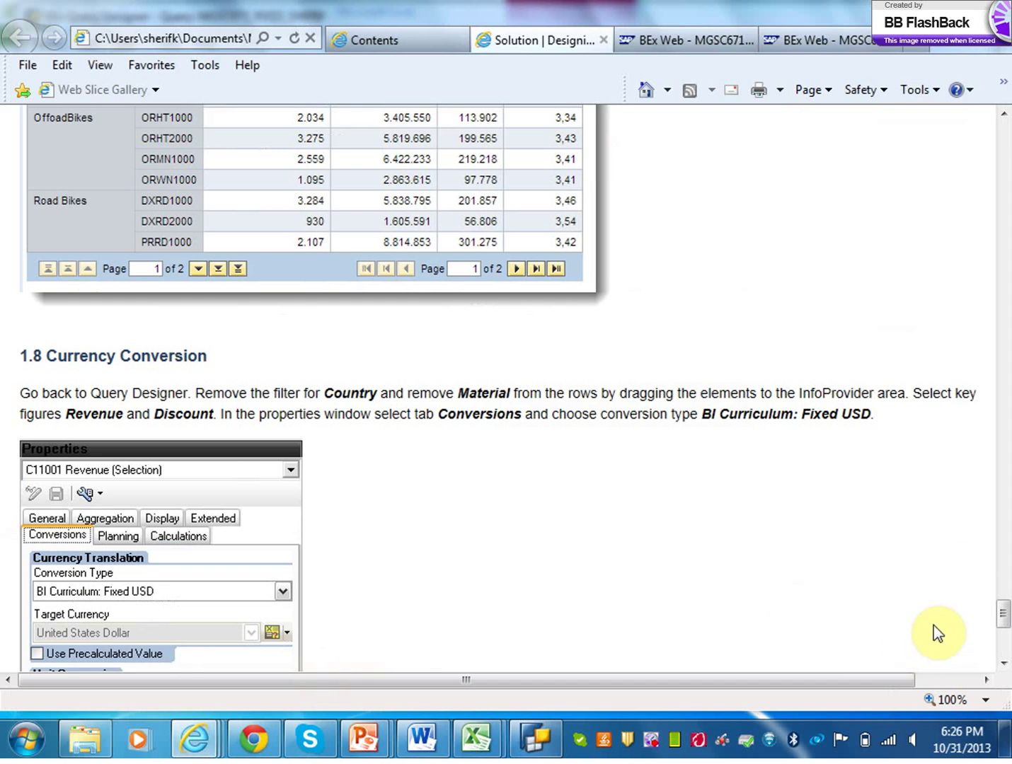
pyautogui.moveTo(1003, 617); pyautogui.dragTo(1005, 641)
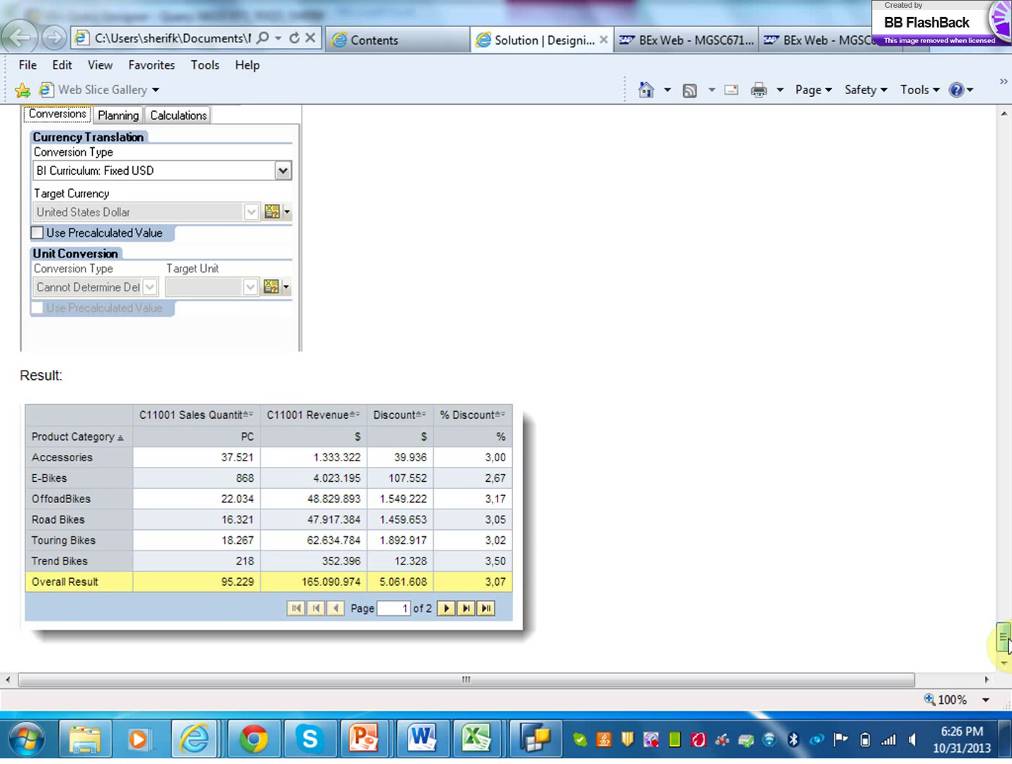
pyautogui.moveTo(1007, 640); pyautogui.dragTo(1007, 631)
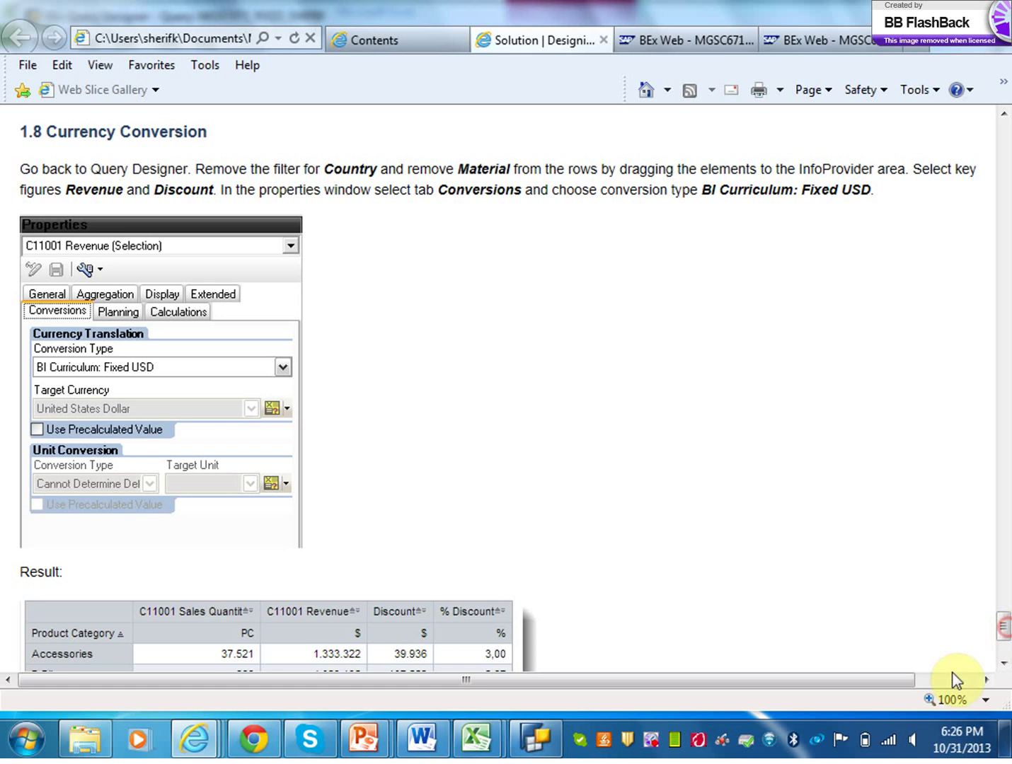
pyautogui.click(651, 741)
pyautogui.rightClick(651, 742)
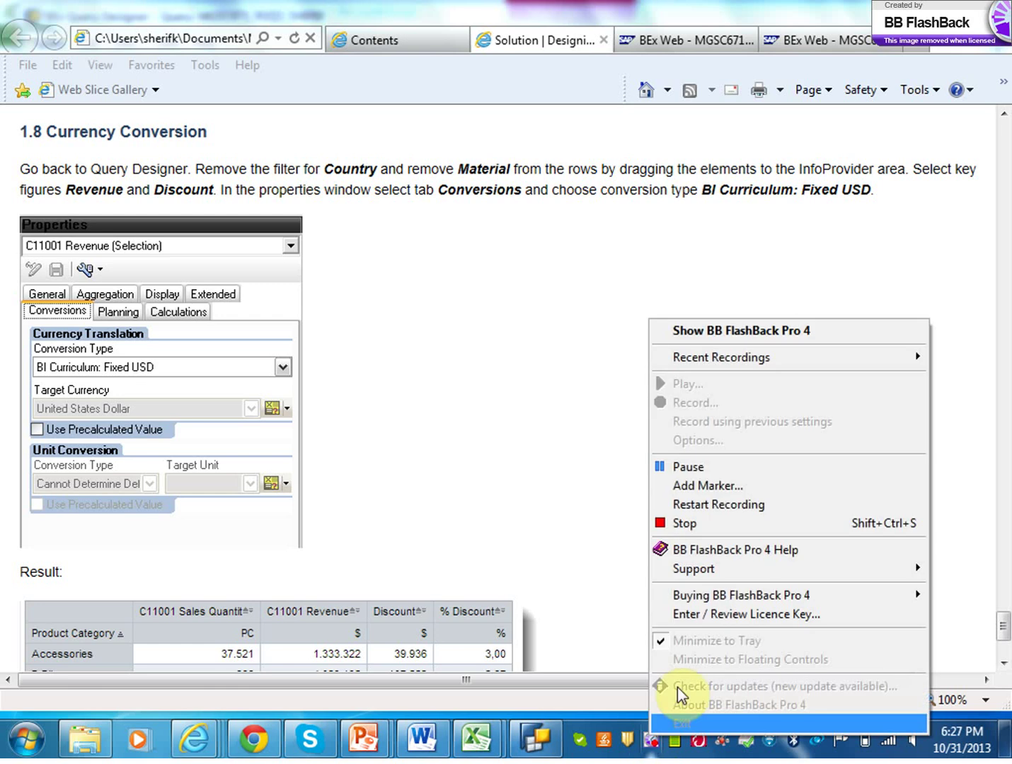